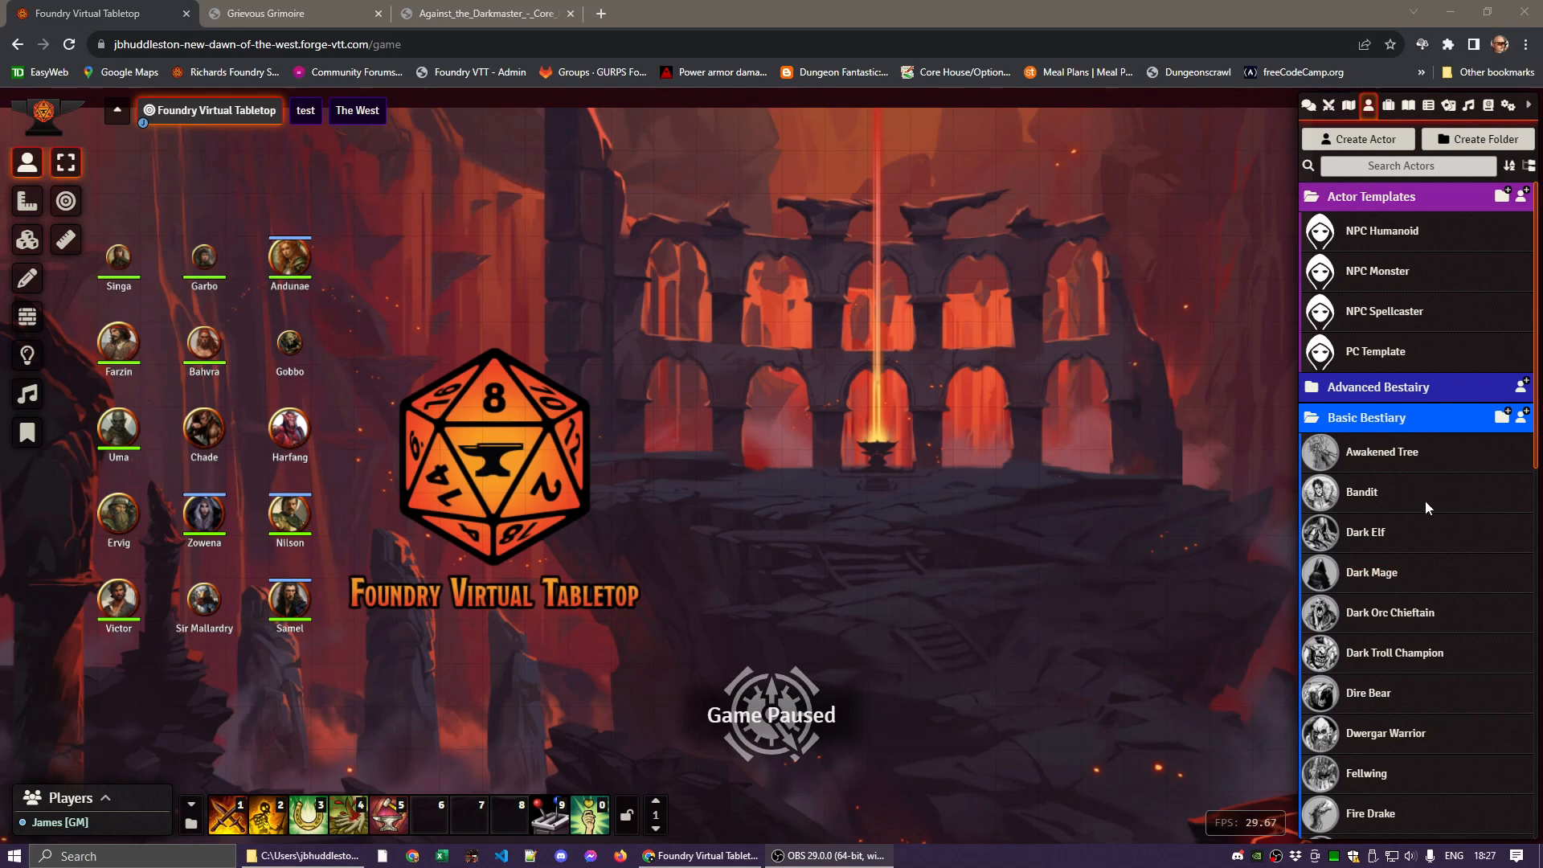
# Open the Orc Soldier from the Basic Bestiary and look through its character sheet
pyautogui.scroll(-4, 1425, 500)
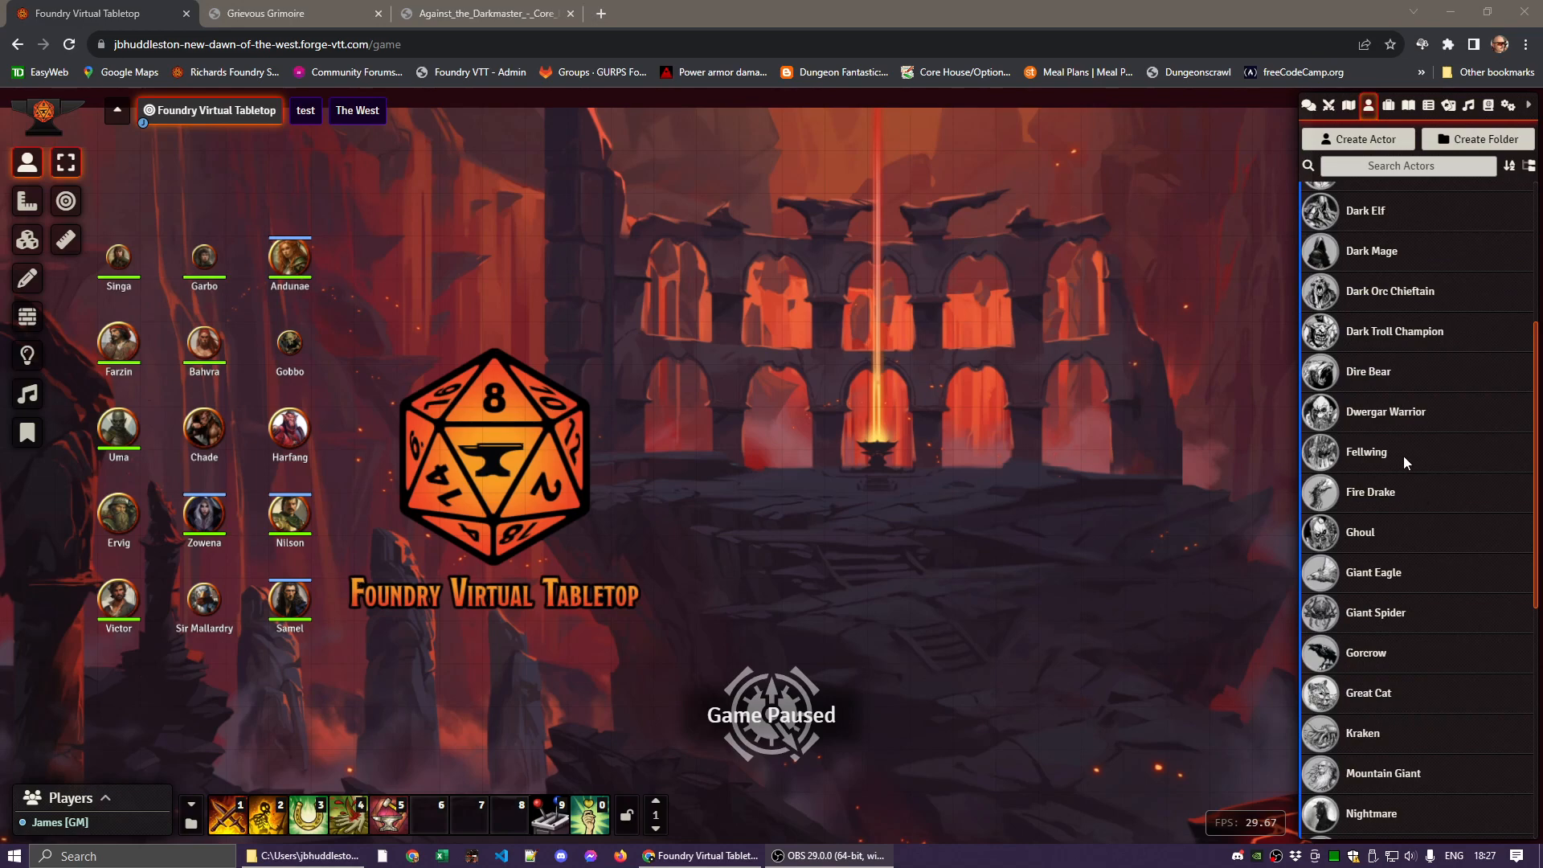
pyautogui.scroll(-3, 1398, 486)
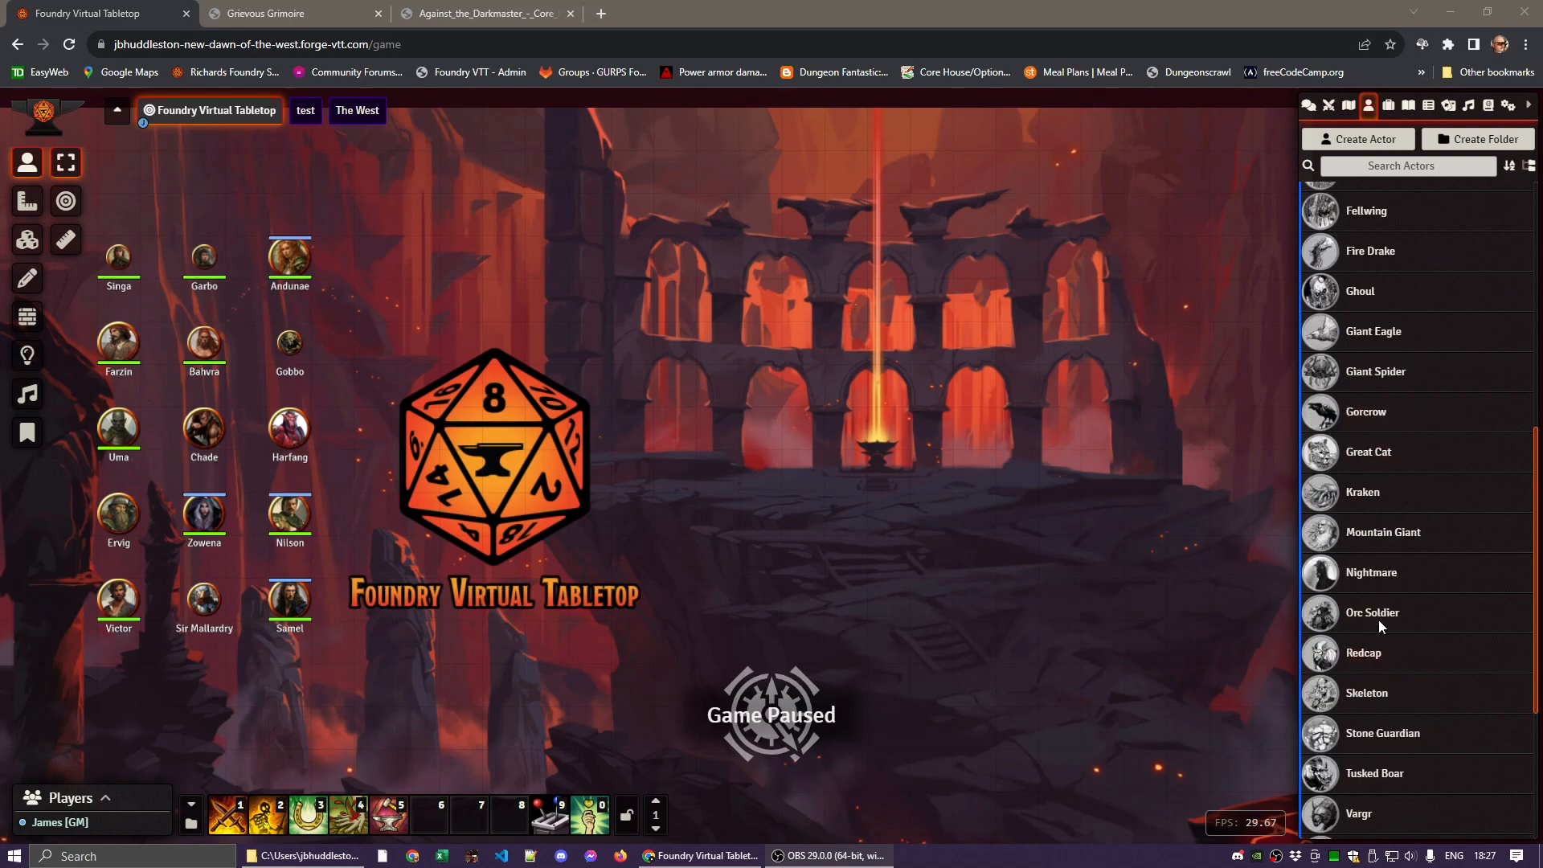
pyautogui.scroll(5, 1373, 618)
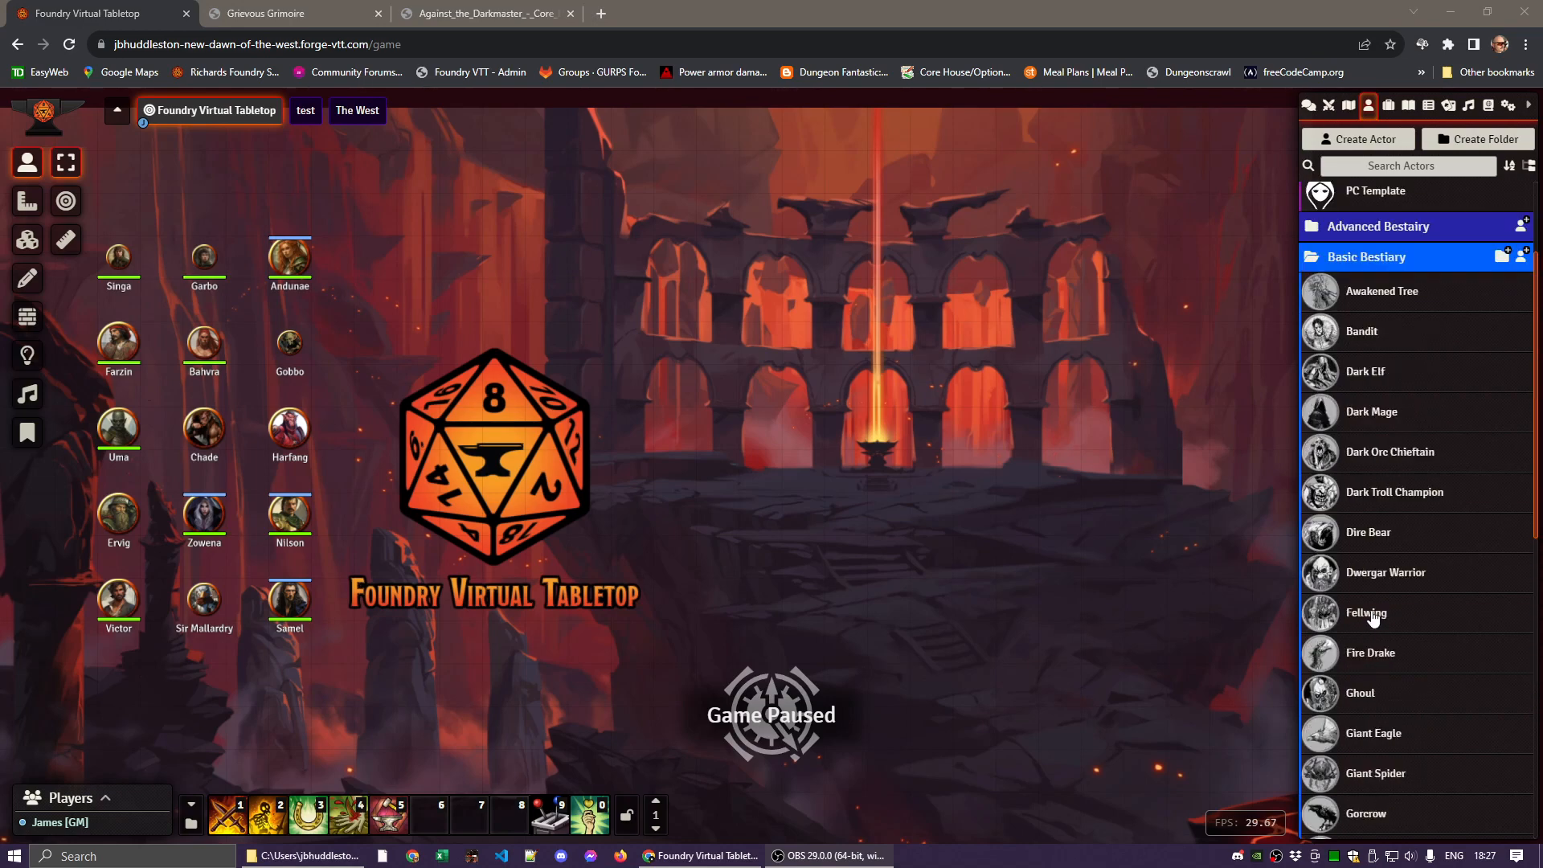
pyautogui.scroll(-4, 1379, 643)
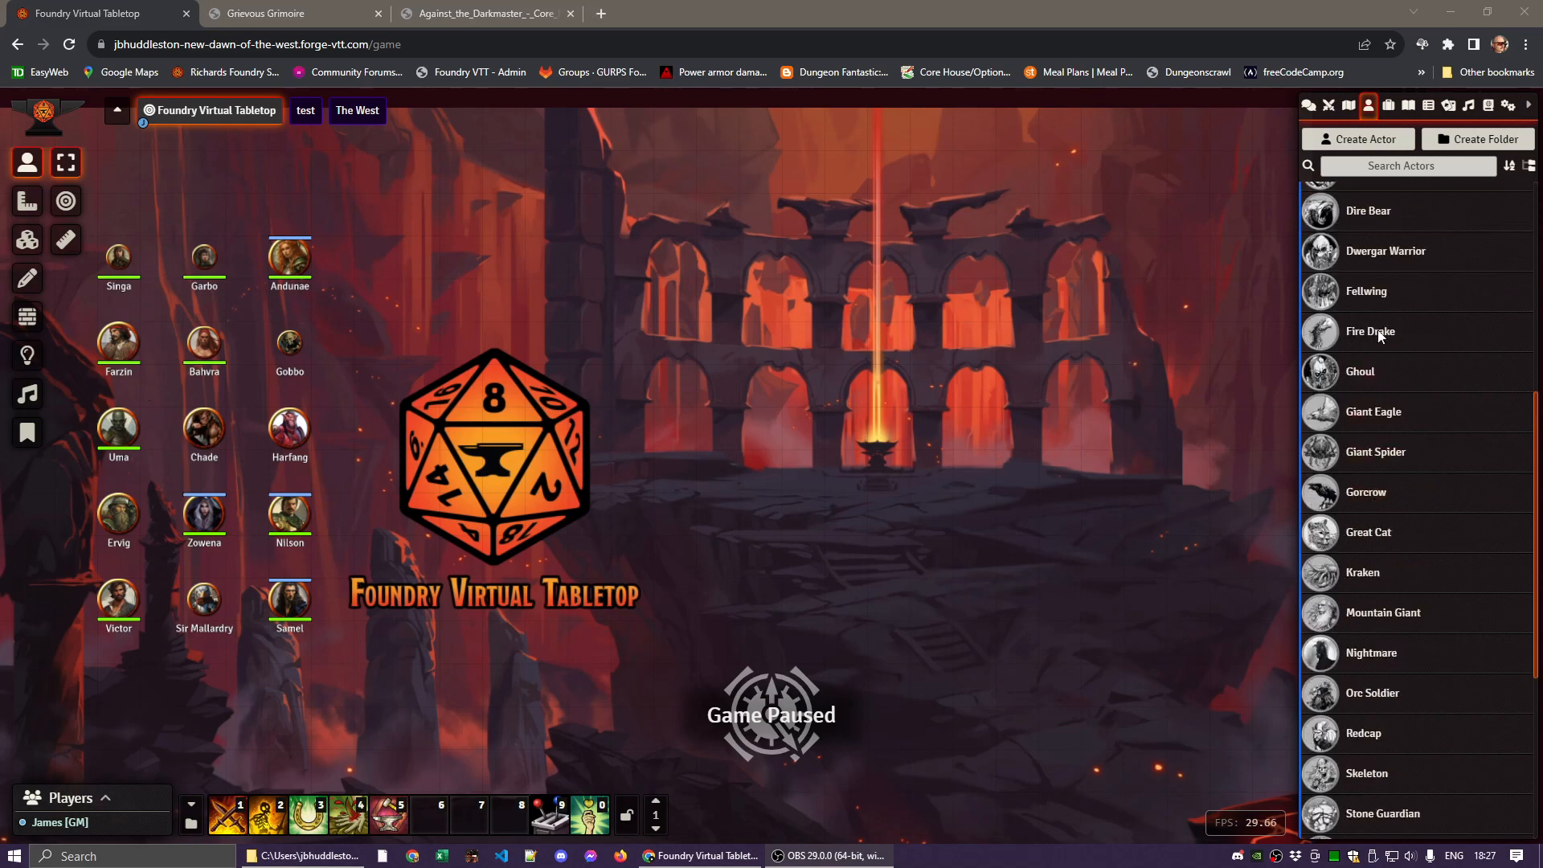
pyautogui.click(1372, 696)
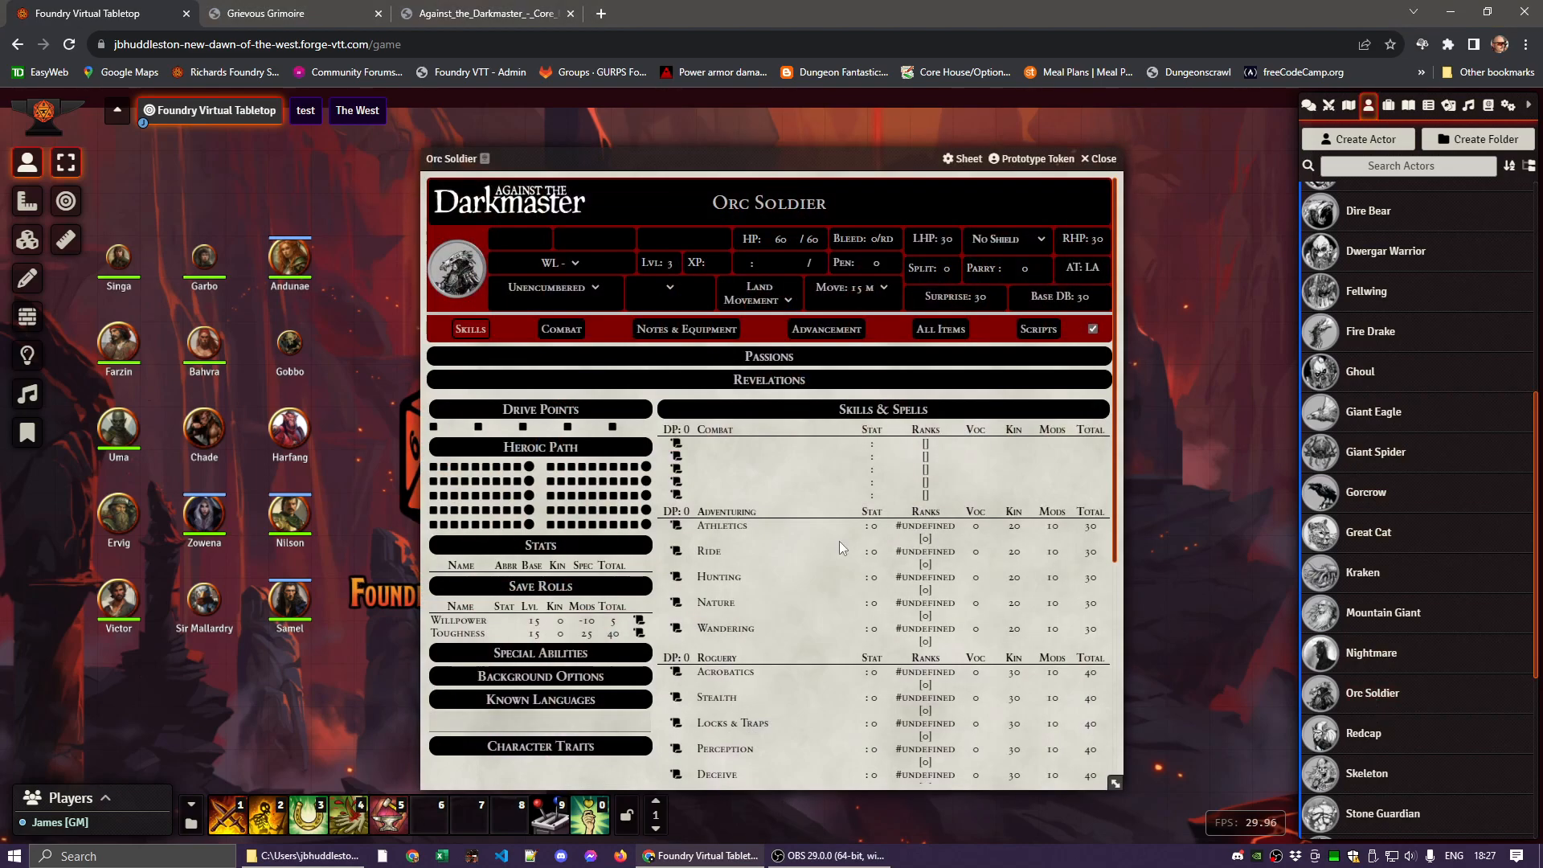
pyautogui.scroll(-5, 839, 541)
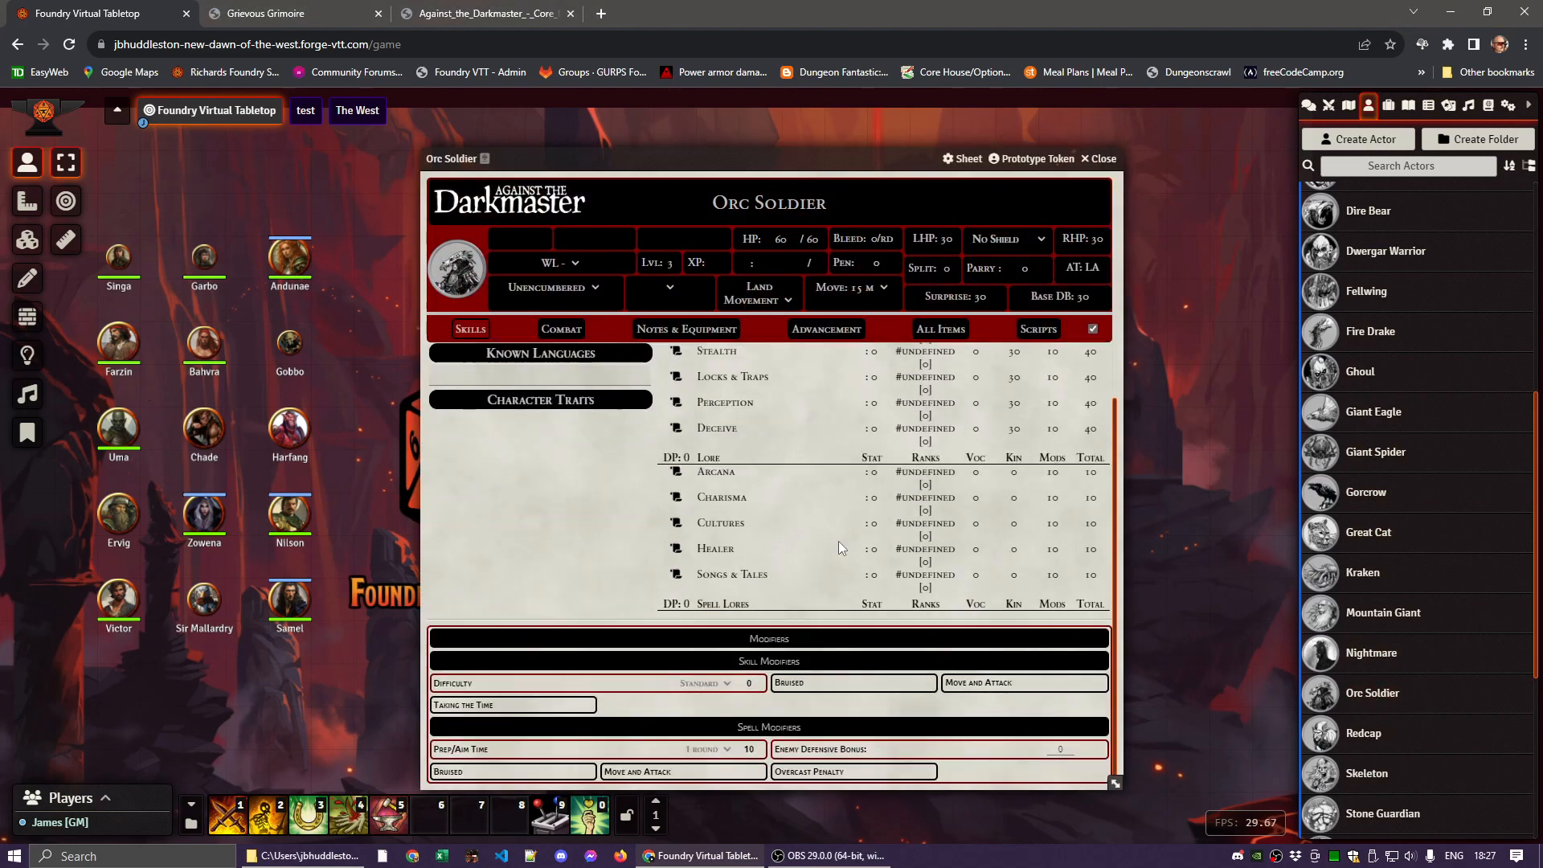
pyautogui.scroll(5, 838, 542)
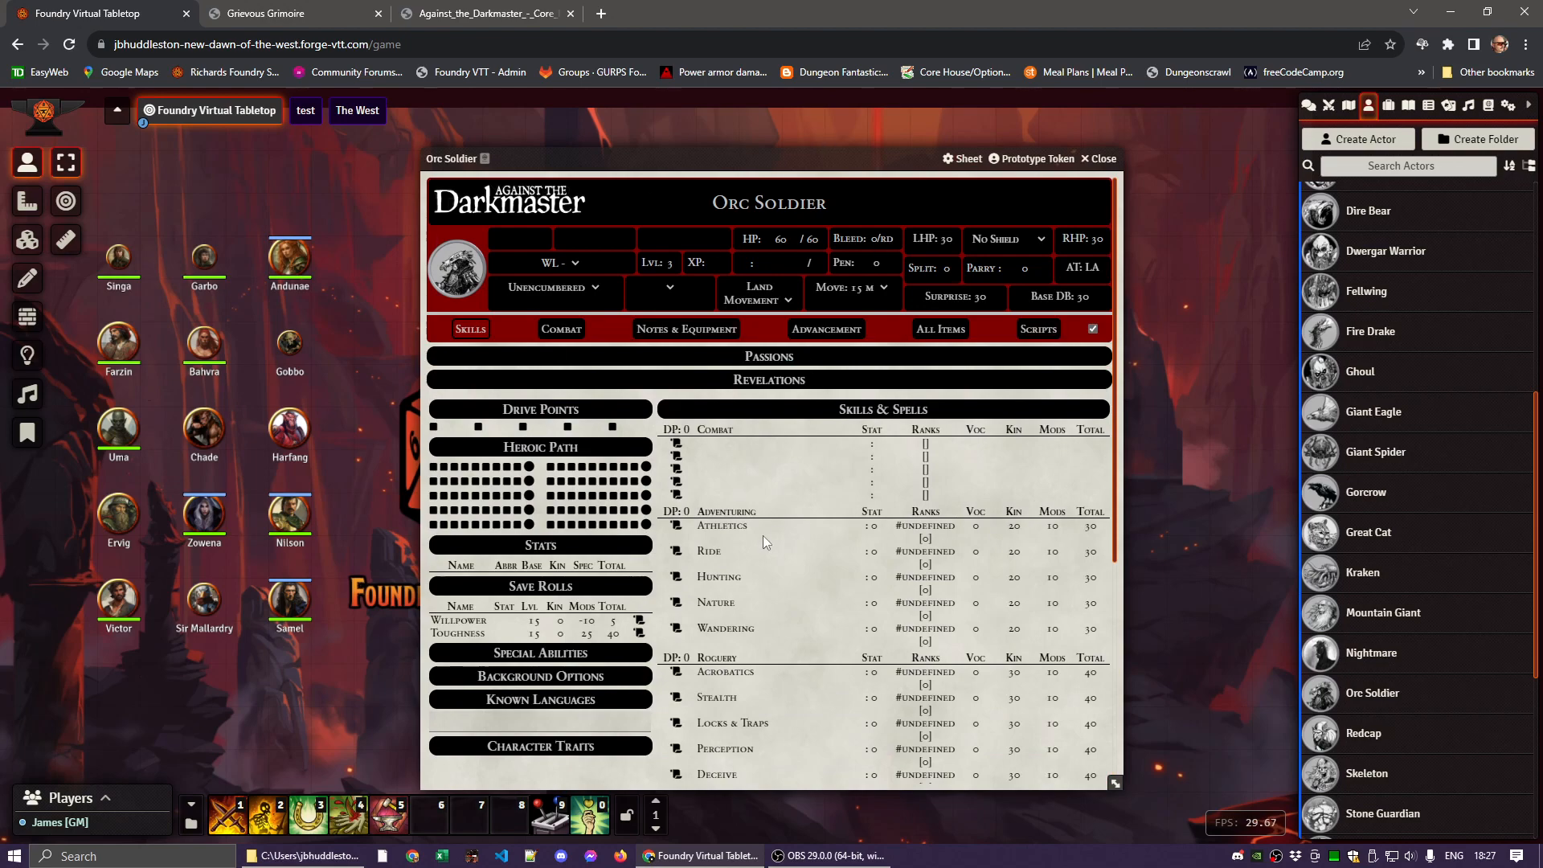
# Set the Orc Soldier's own sheet type to Dynamic VsD Character and save the sheet configuration
pyautogui.click(962, 158)
pyautogui.click(937, 223)
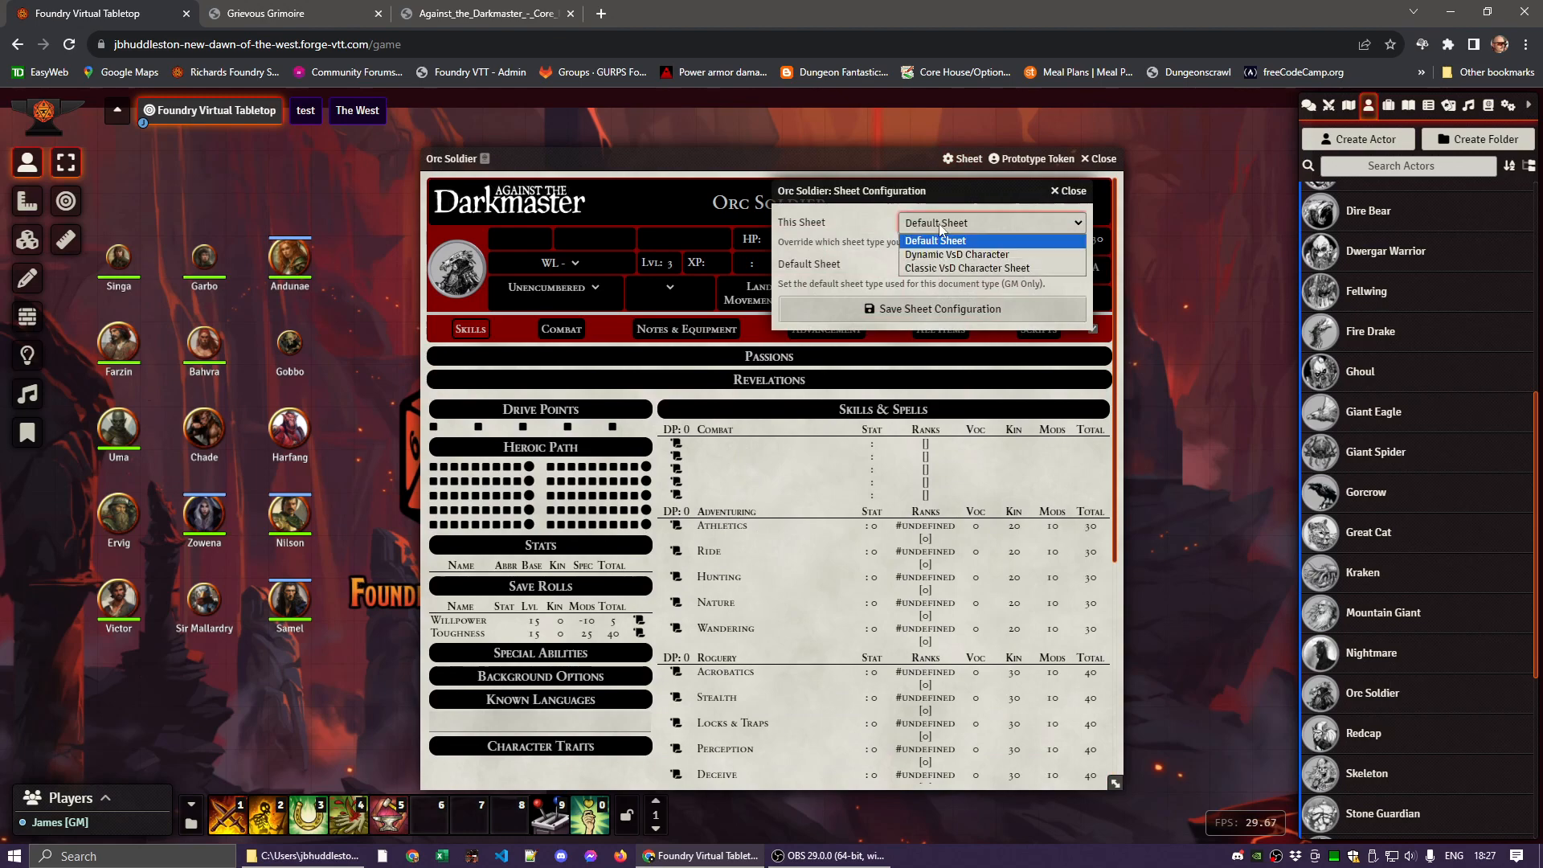
pyautogui.click(936, 255)
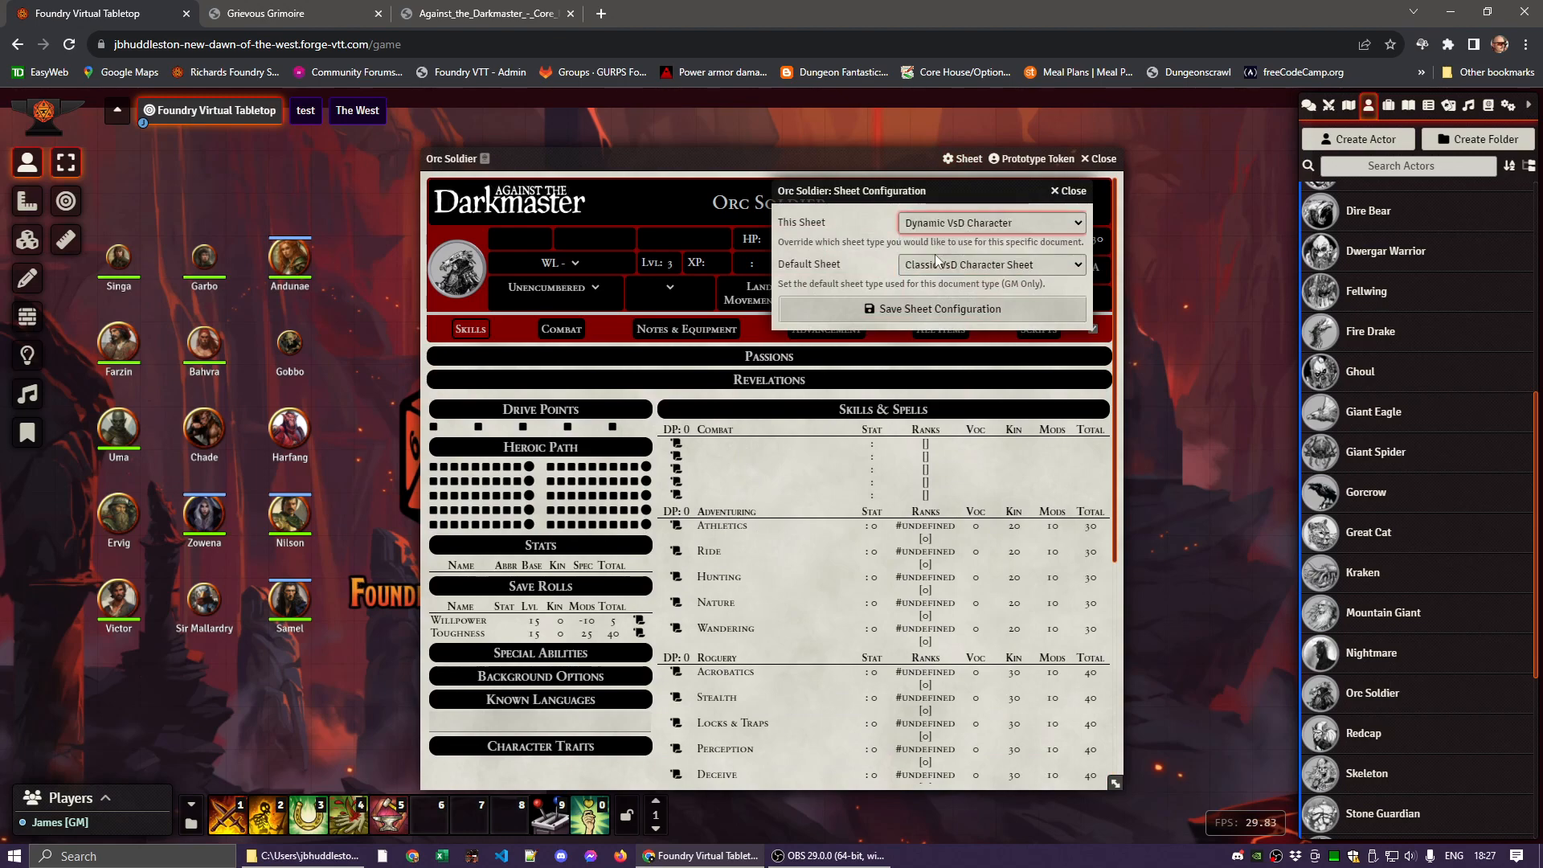
pyautogui.click(922, 310)
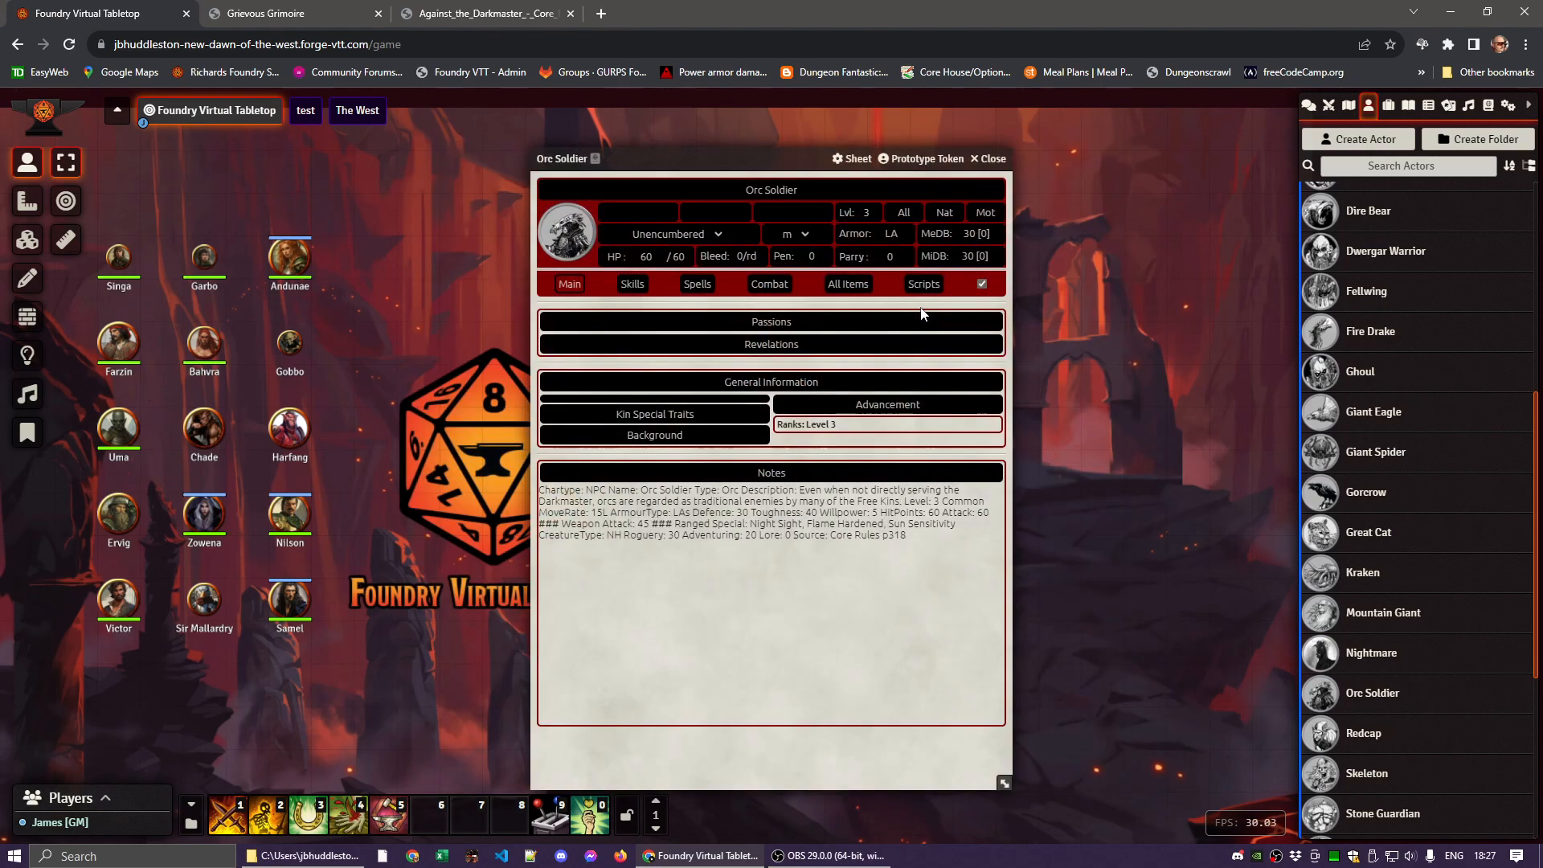
# Examine the Orc Soldier's skills, spells and combat sections, including the armor type options
pyautogui.click(626, 288)
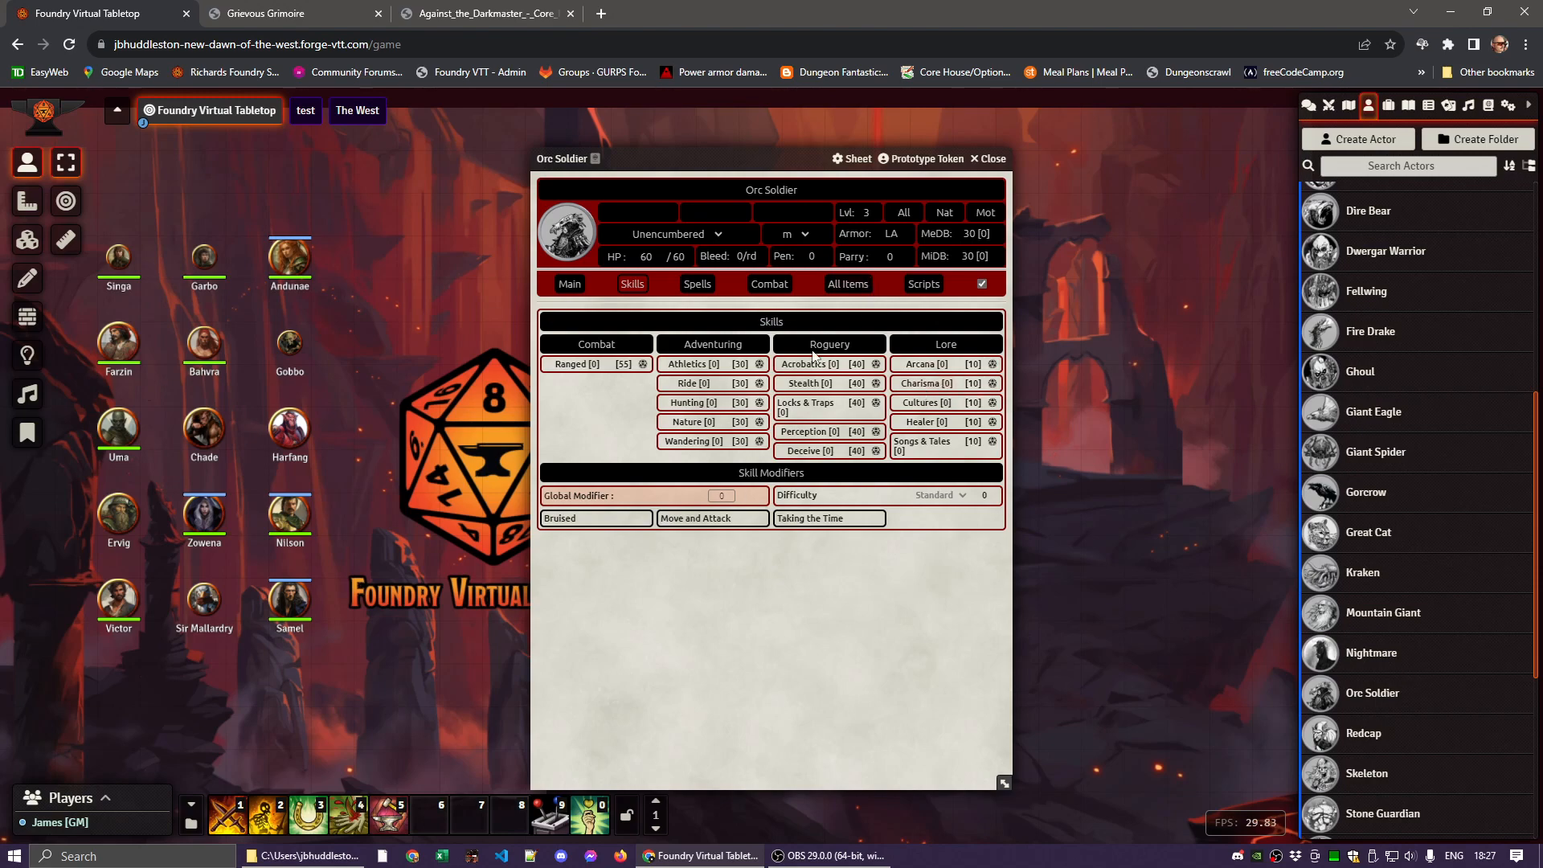
pyautogui.click(710, 287)
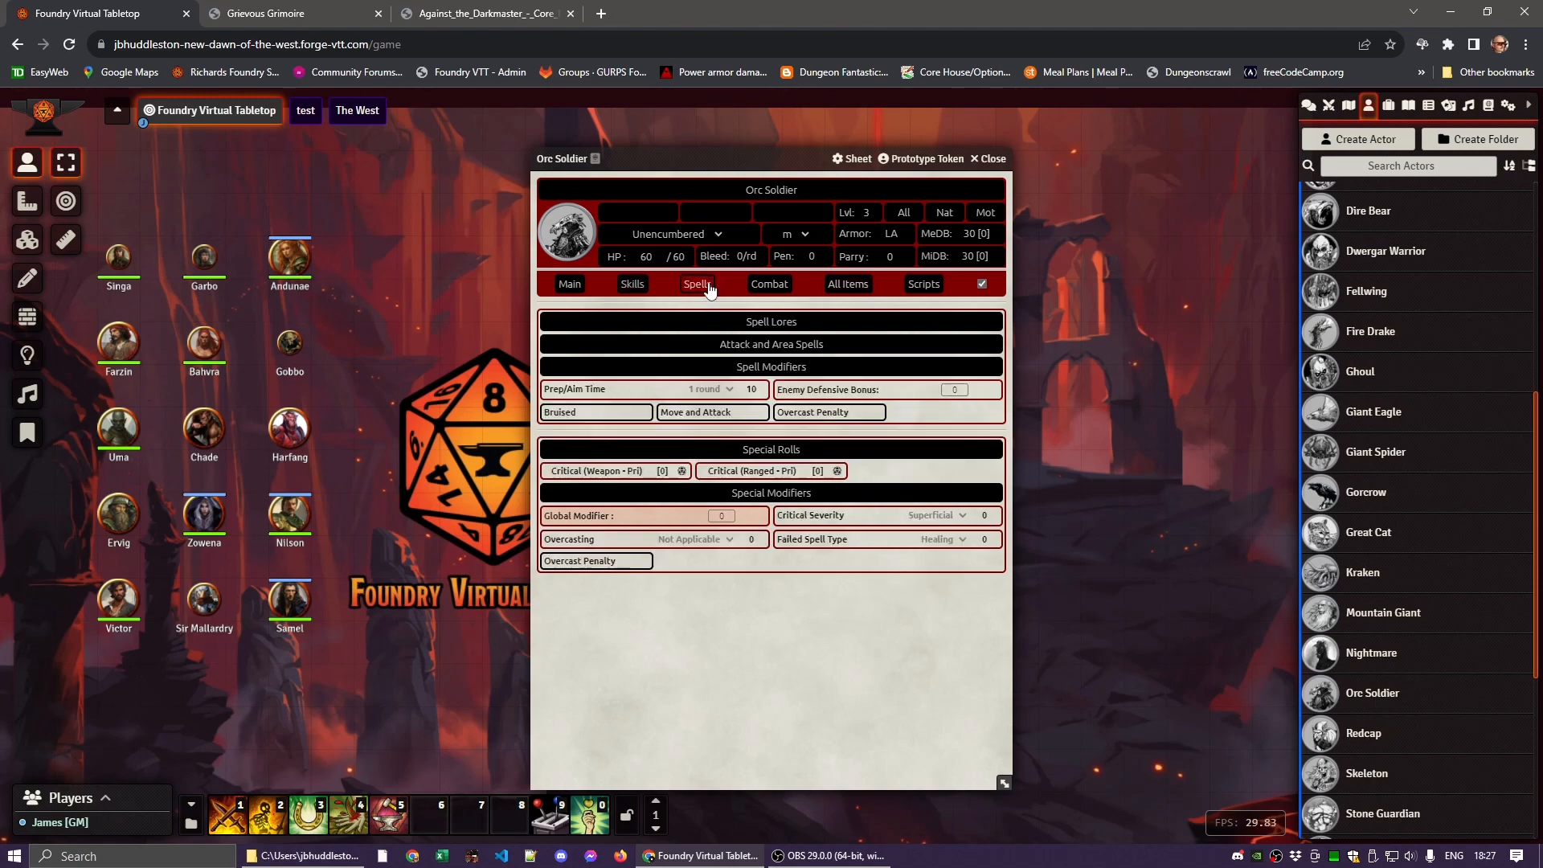
pyautogui.click(760, 290)
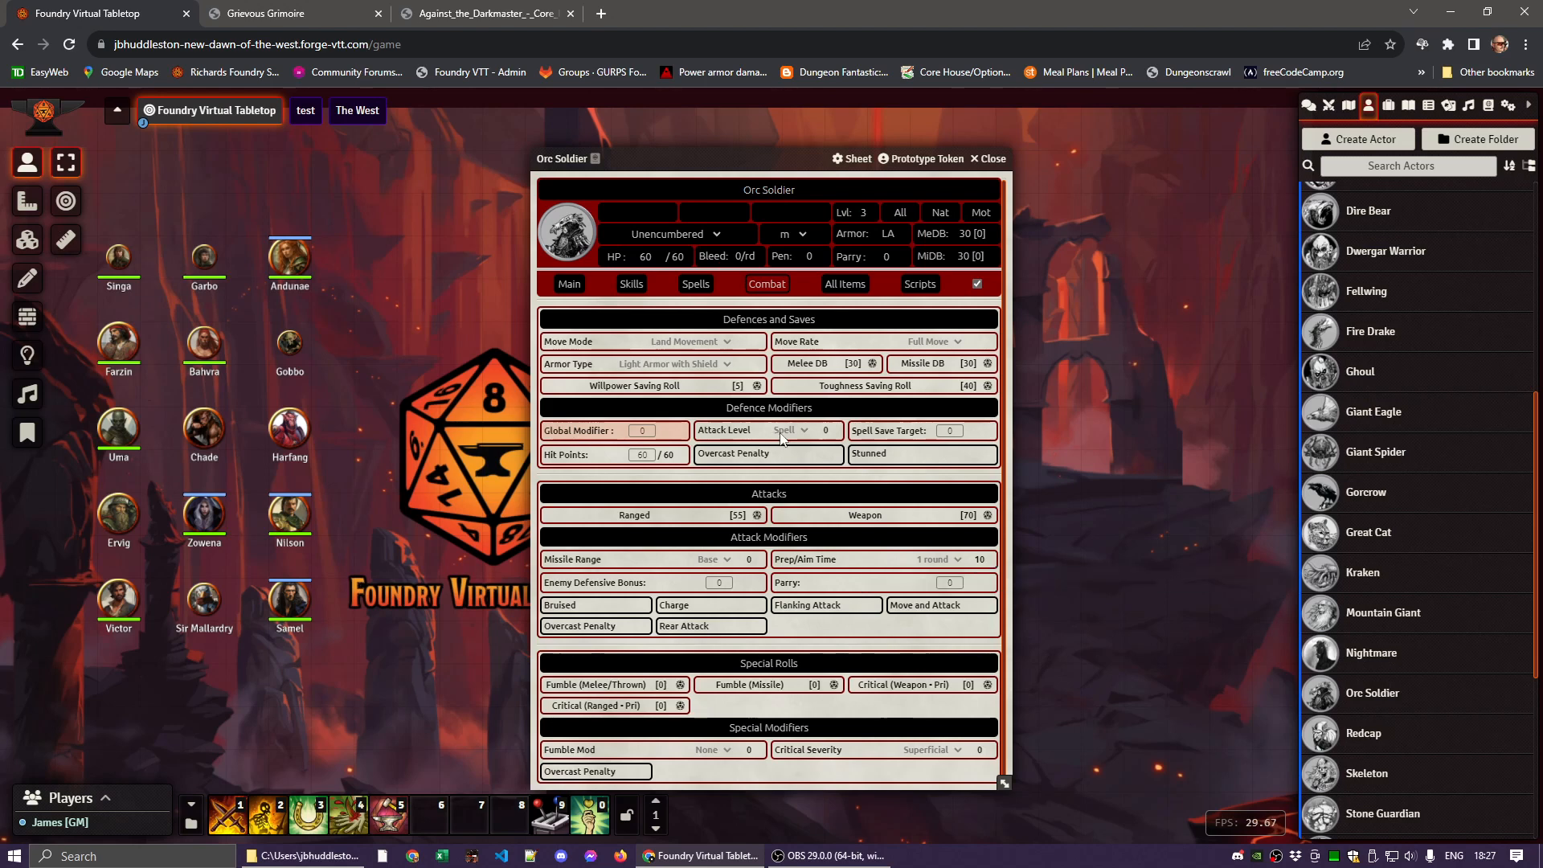
pyautogui.click(729, 368)
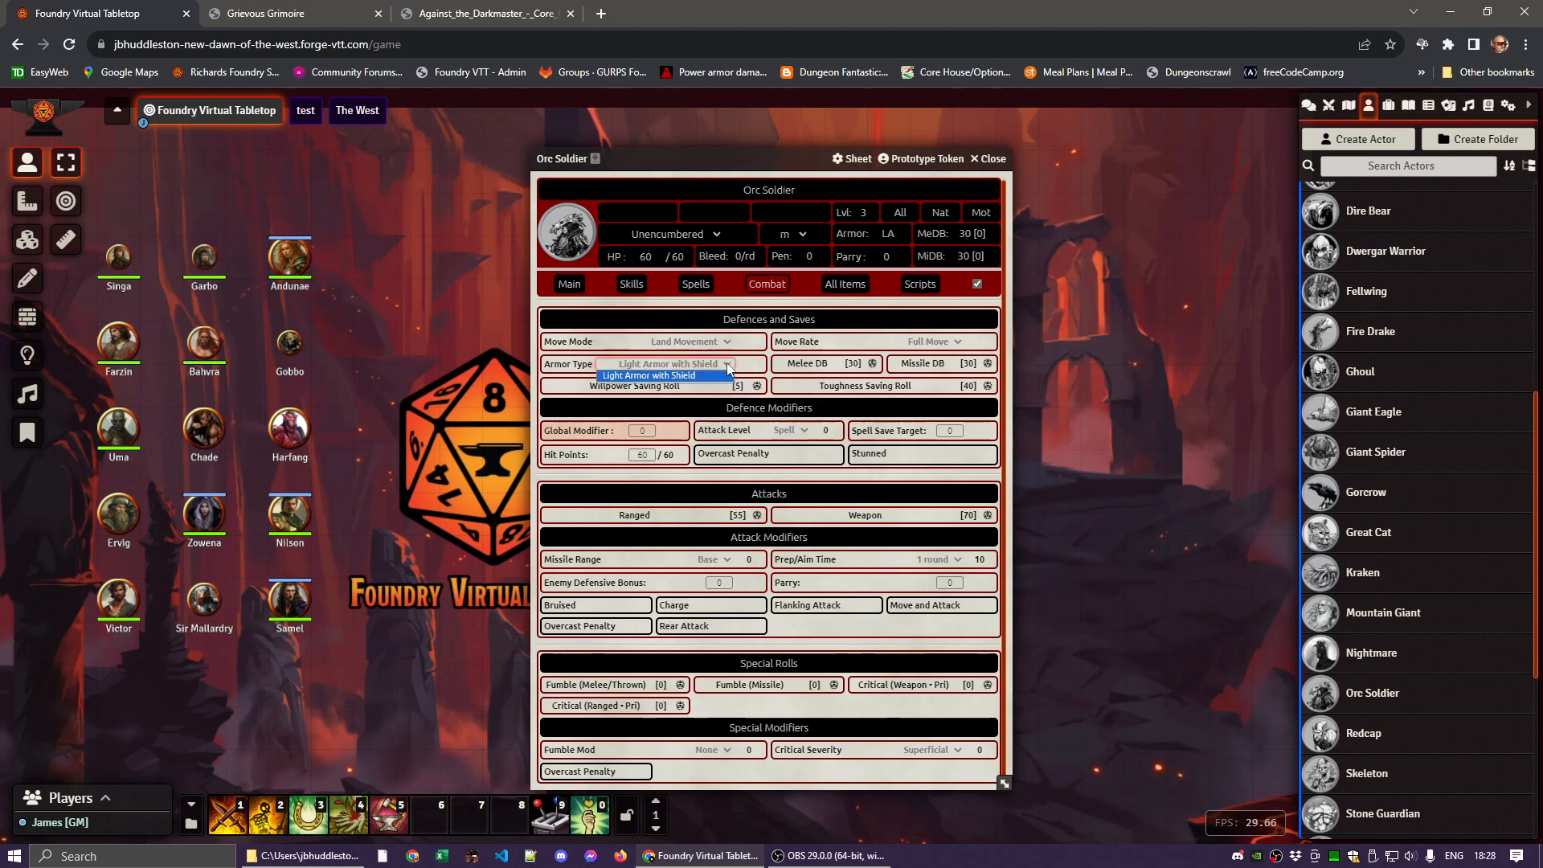
pyautogui.click(729, 368)
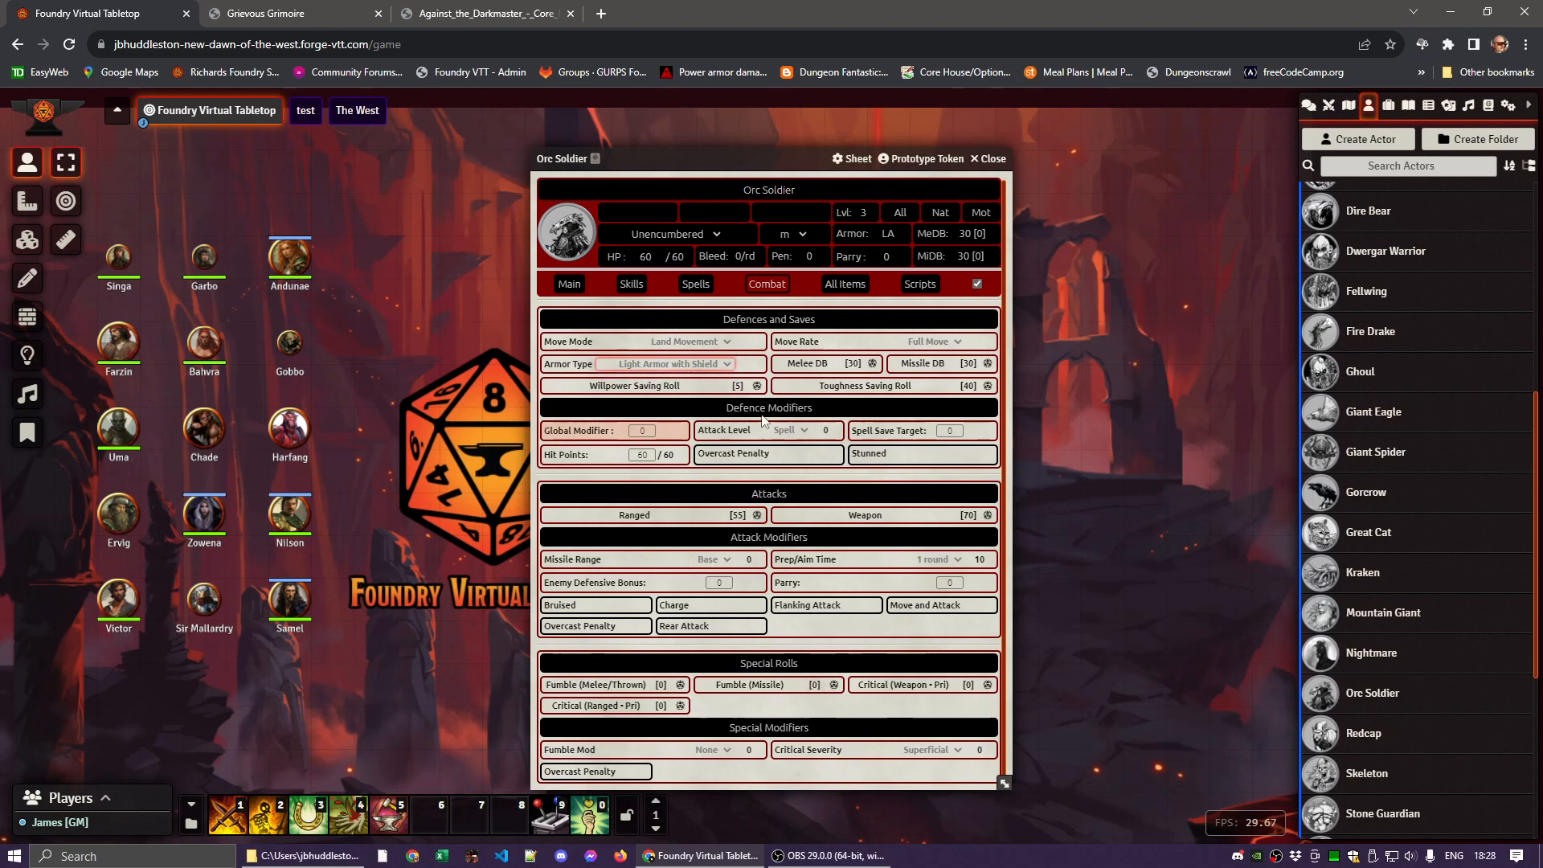
# Set the Orc Soldier's sheet type back to Default Sheet, save the configuration and close the actor
pyautogui.click(852, 158)
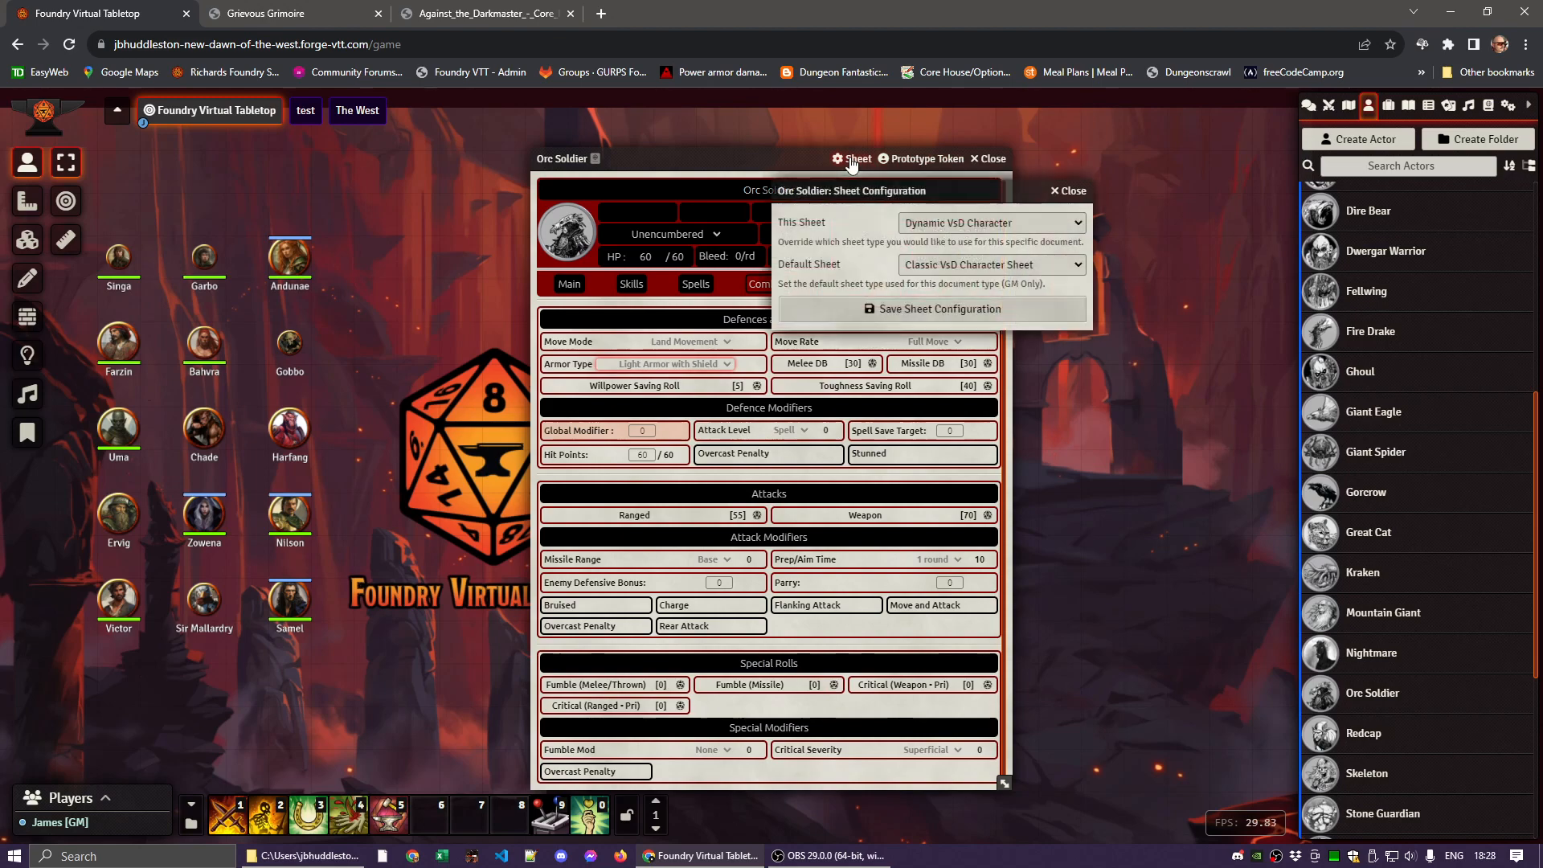
pyautogui.click(928, 224)
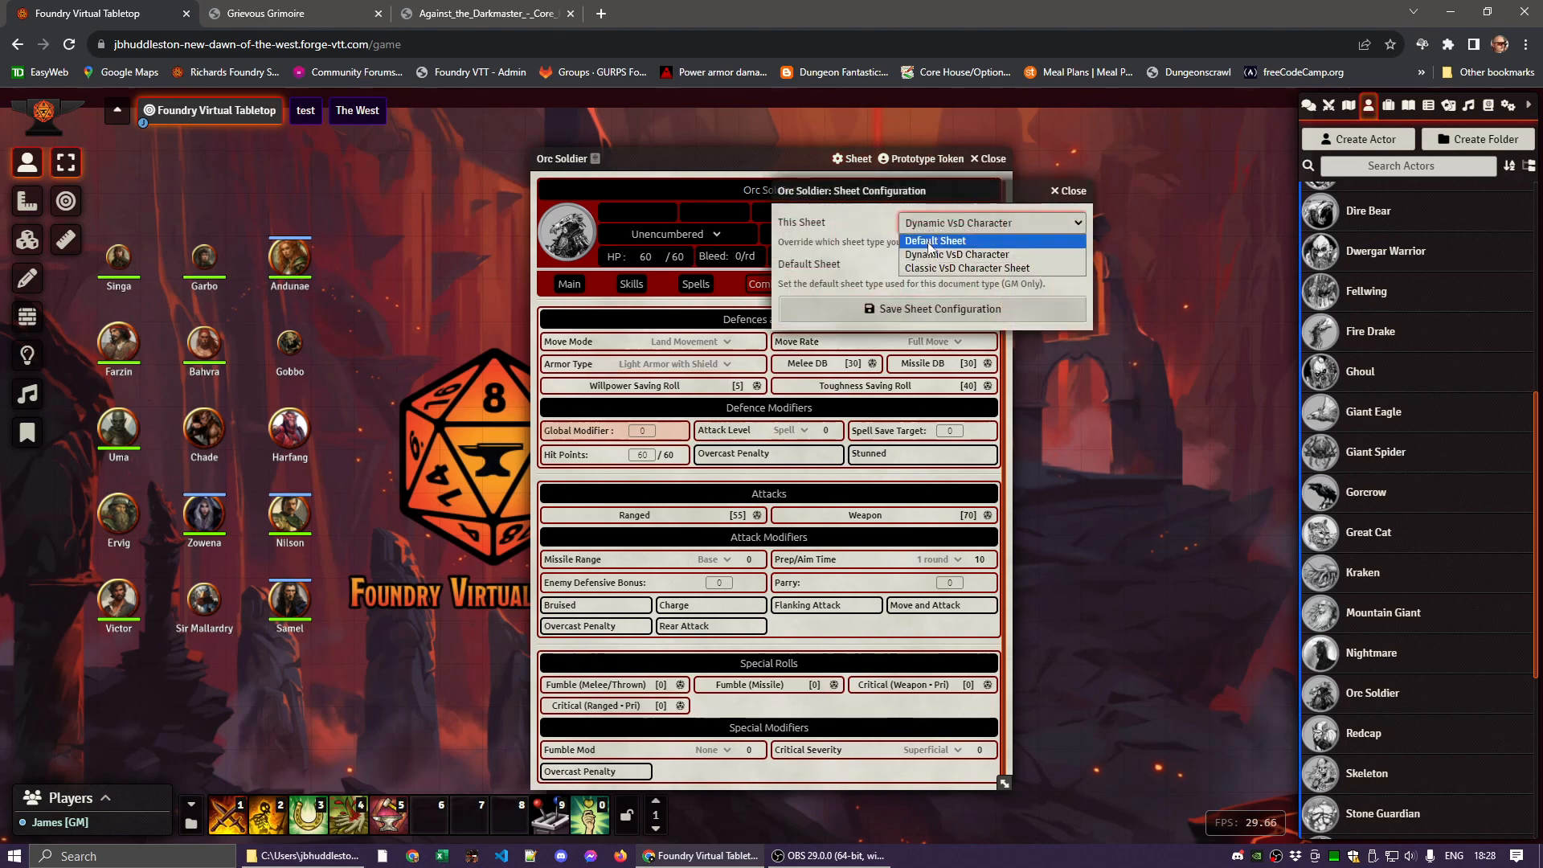
pyautogui.click(926, 242)
pyautogui.click(900, 313)
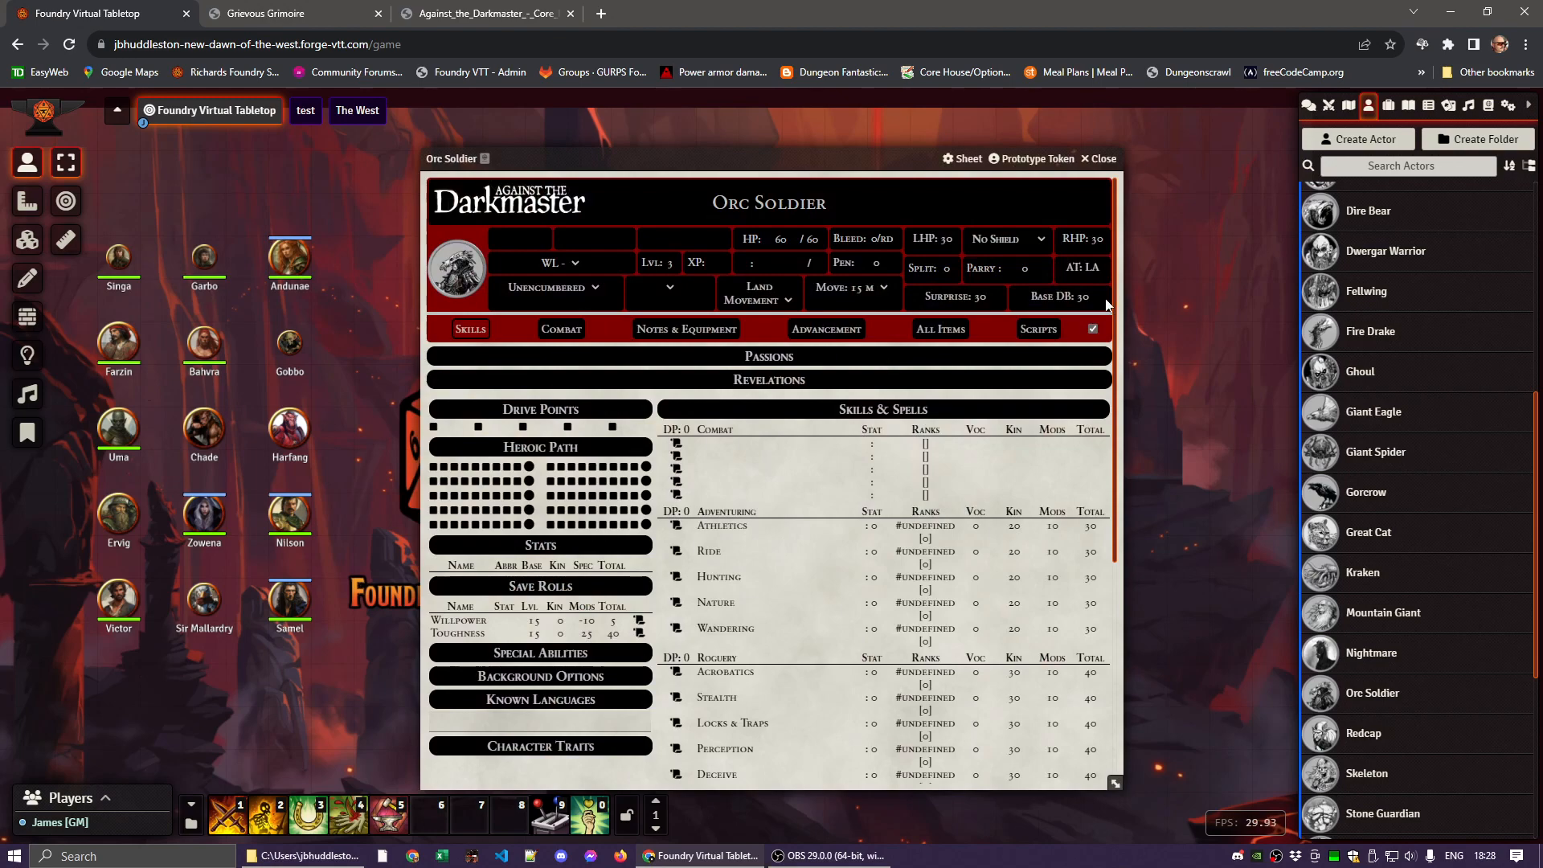
pyautogui.click(1100, 159)
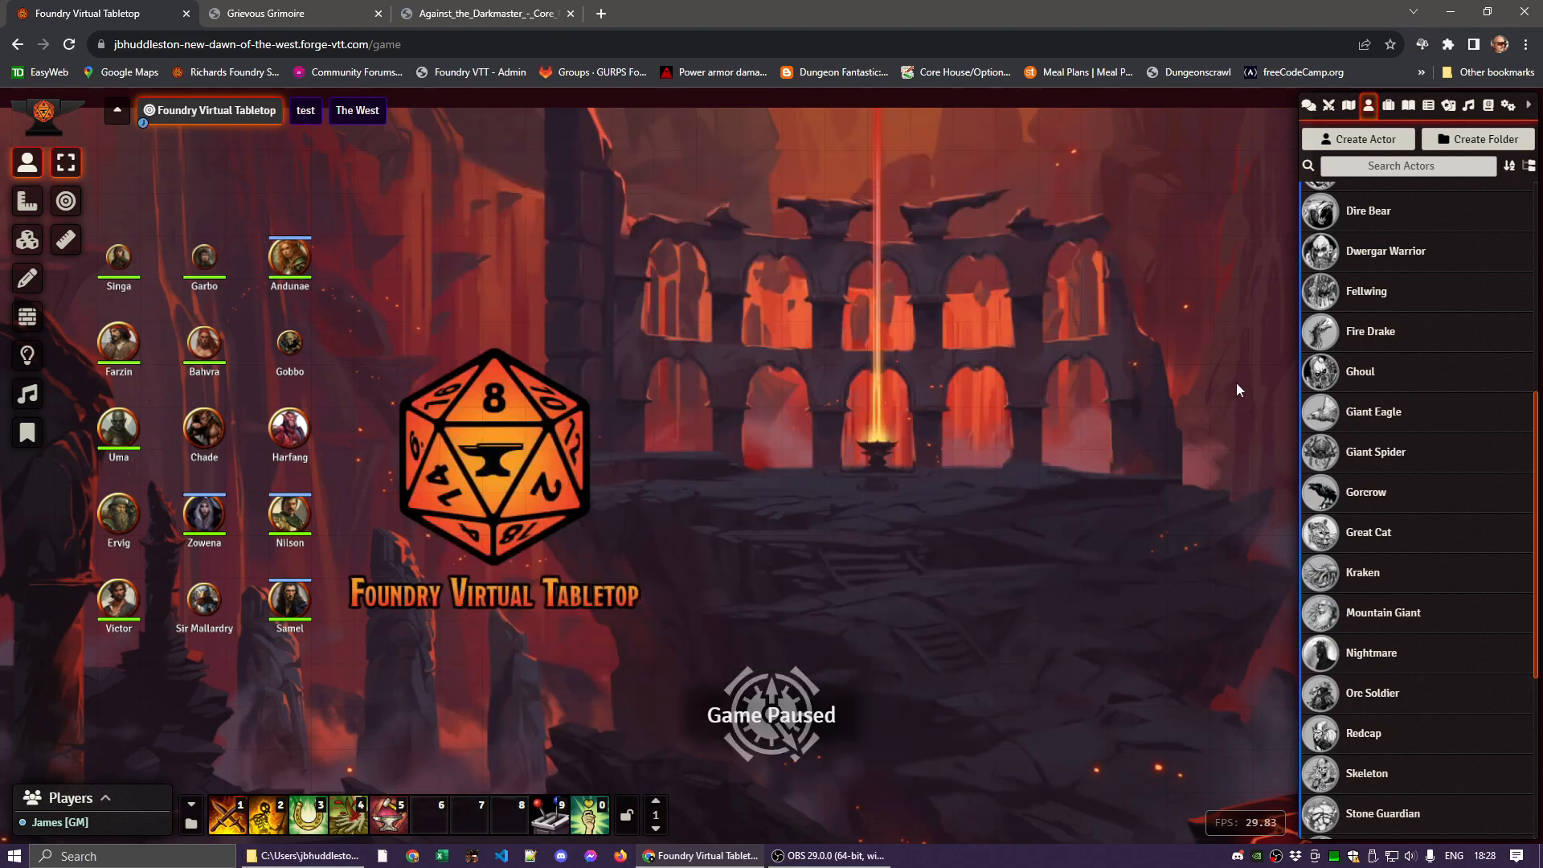
# Duplicate the NPC Monster template, move the copy out of all folders, and collapse the Basic Bestiary folder
pyautogui.scroll(5, 1417, 321)
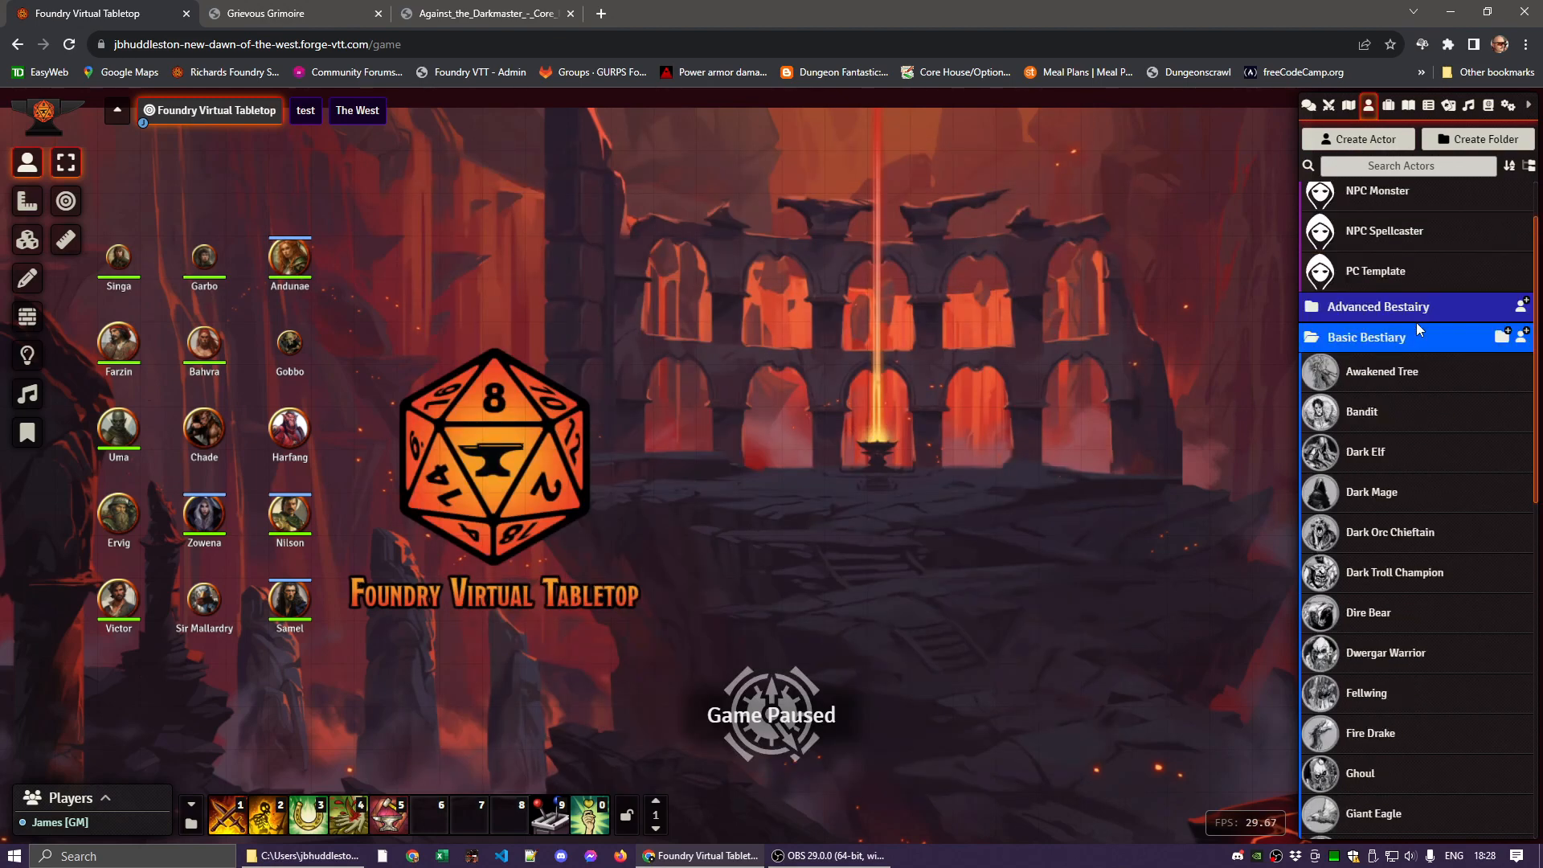
pyautogui.scroll(1, 1416, 321)
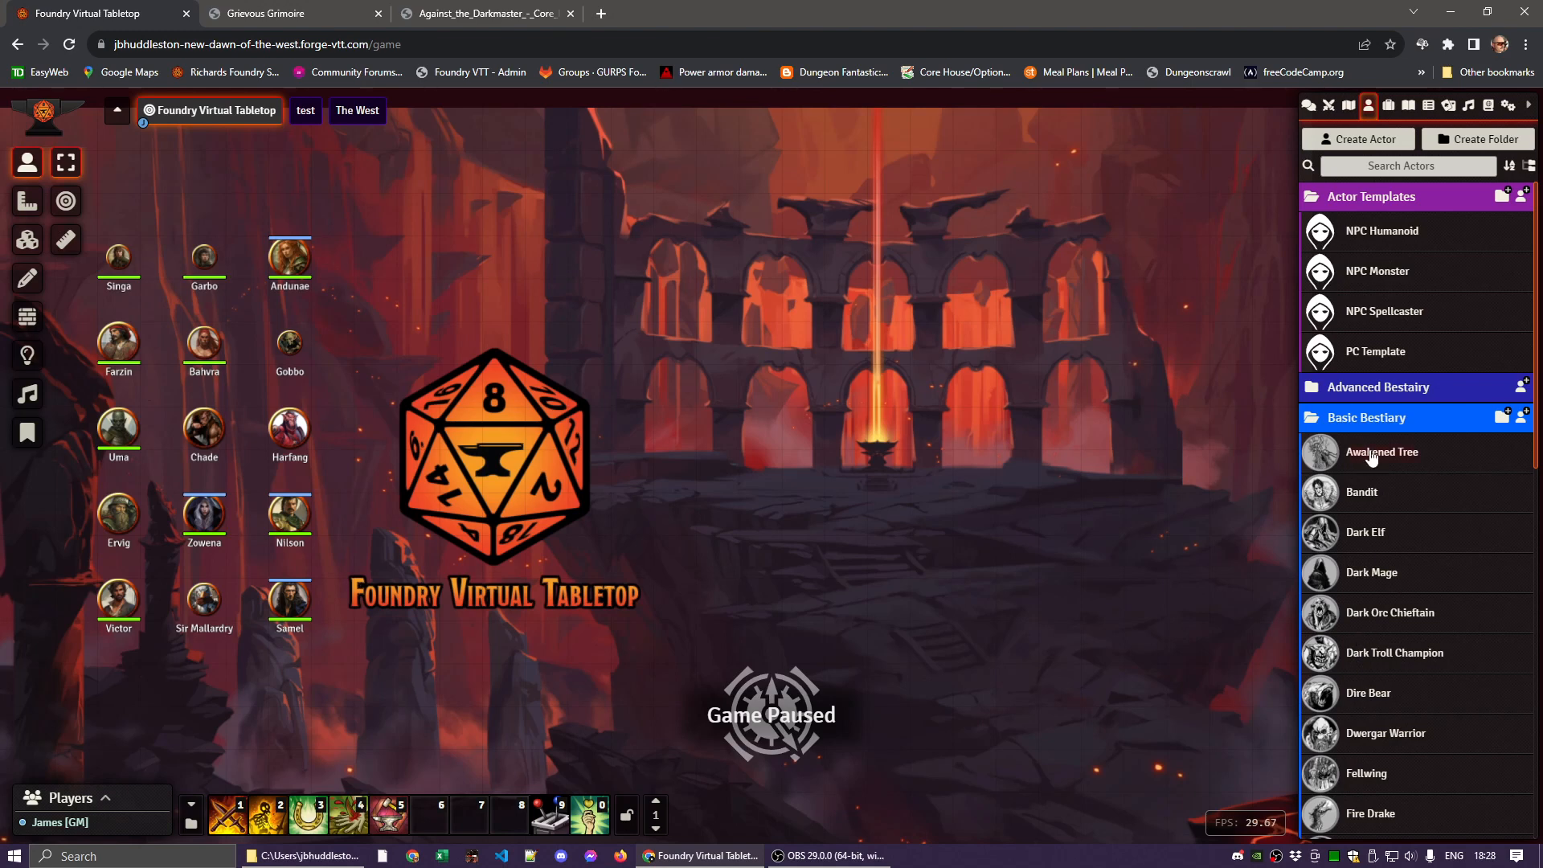
pyautogui.rightClick(1369, 278)
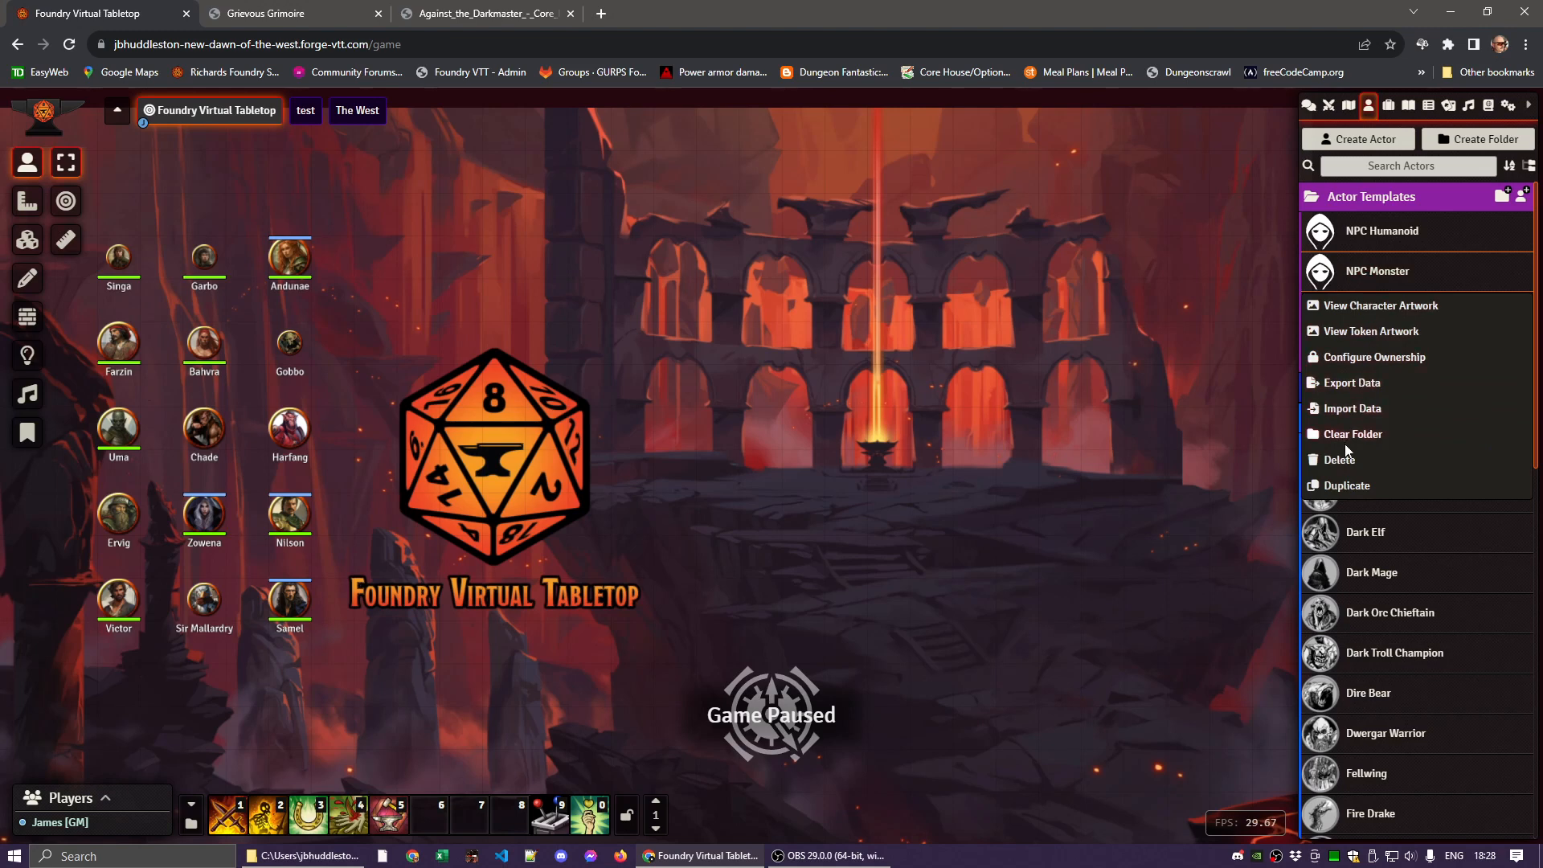
pyautogui.click(1347, 487)
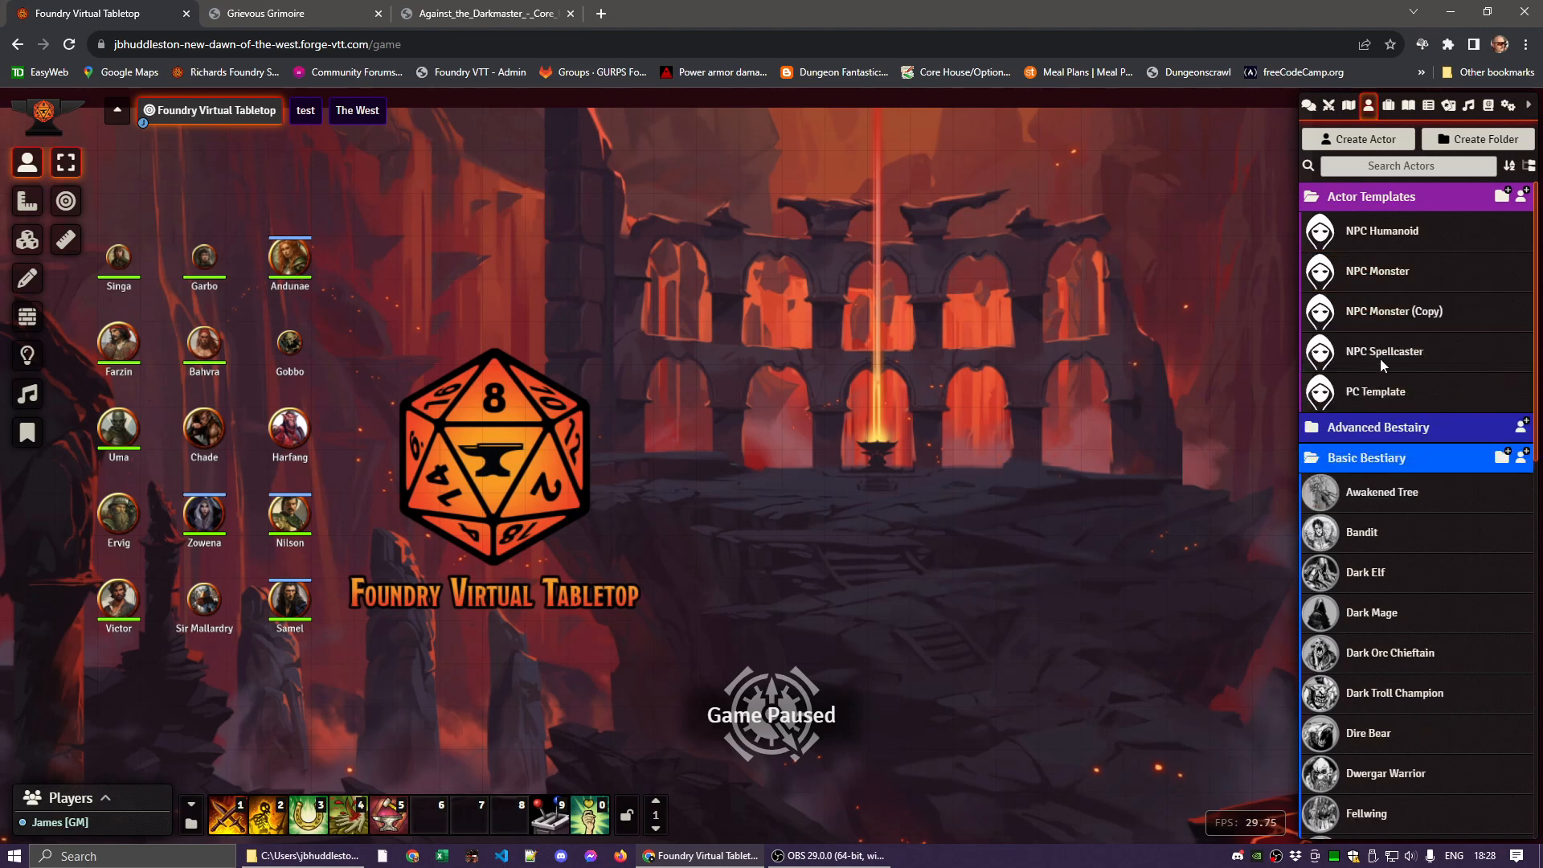
pyautogui.moveTo(1382, 321); pyautogui.dragTo(1383, 793)
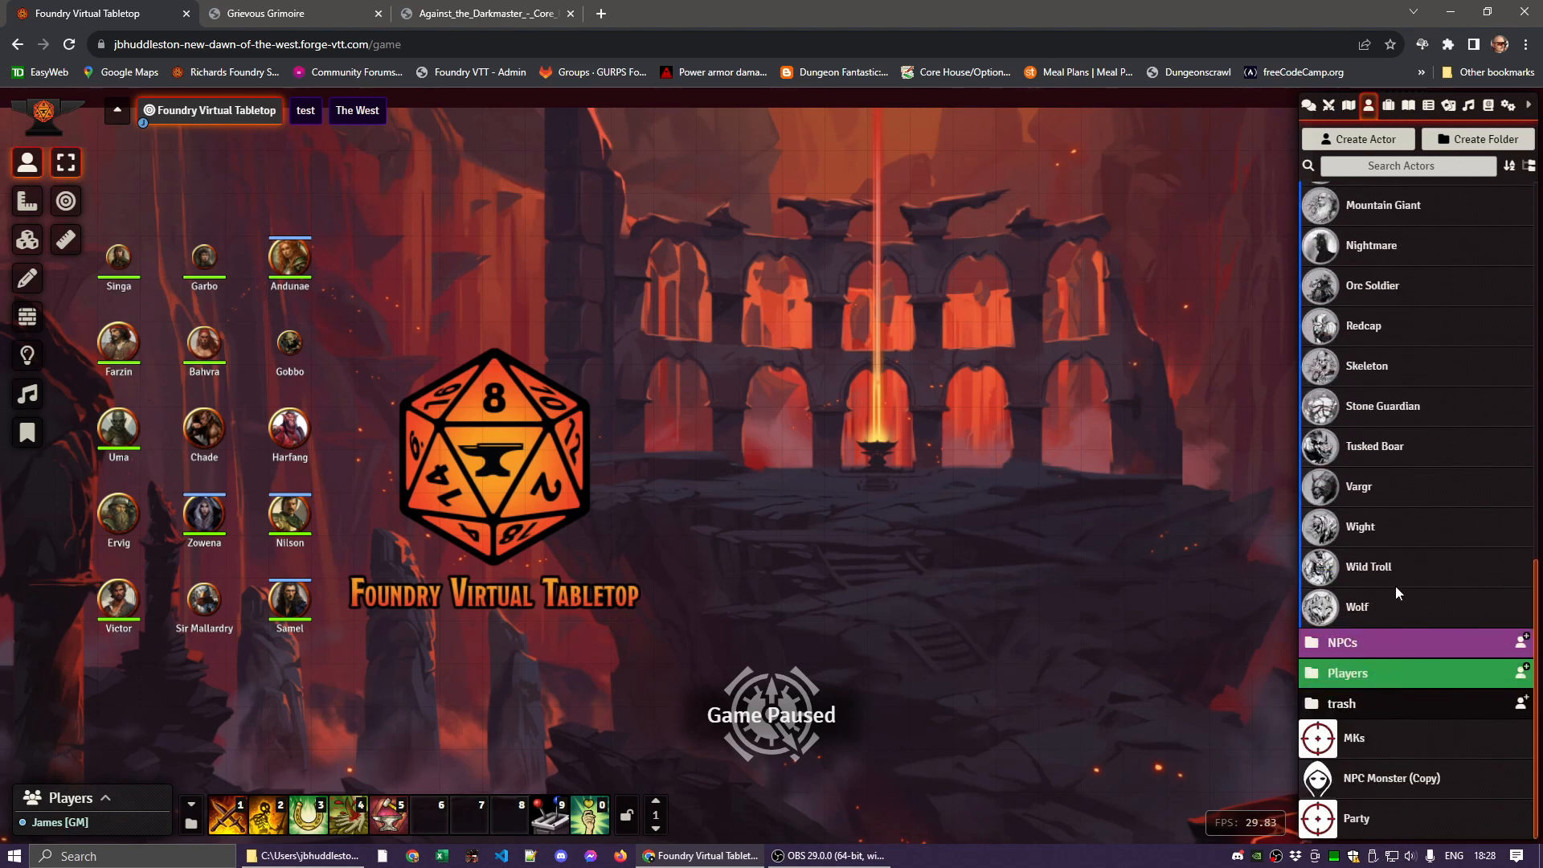
pyautogui.scroll(10, 1397, 373)
pyautogui.click(1381, 442)
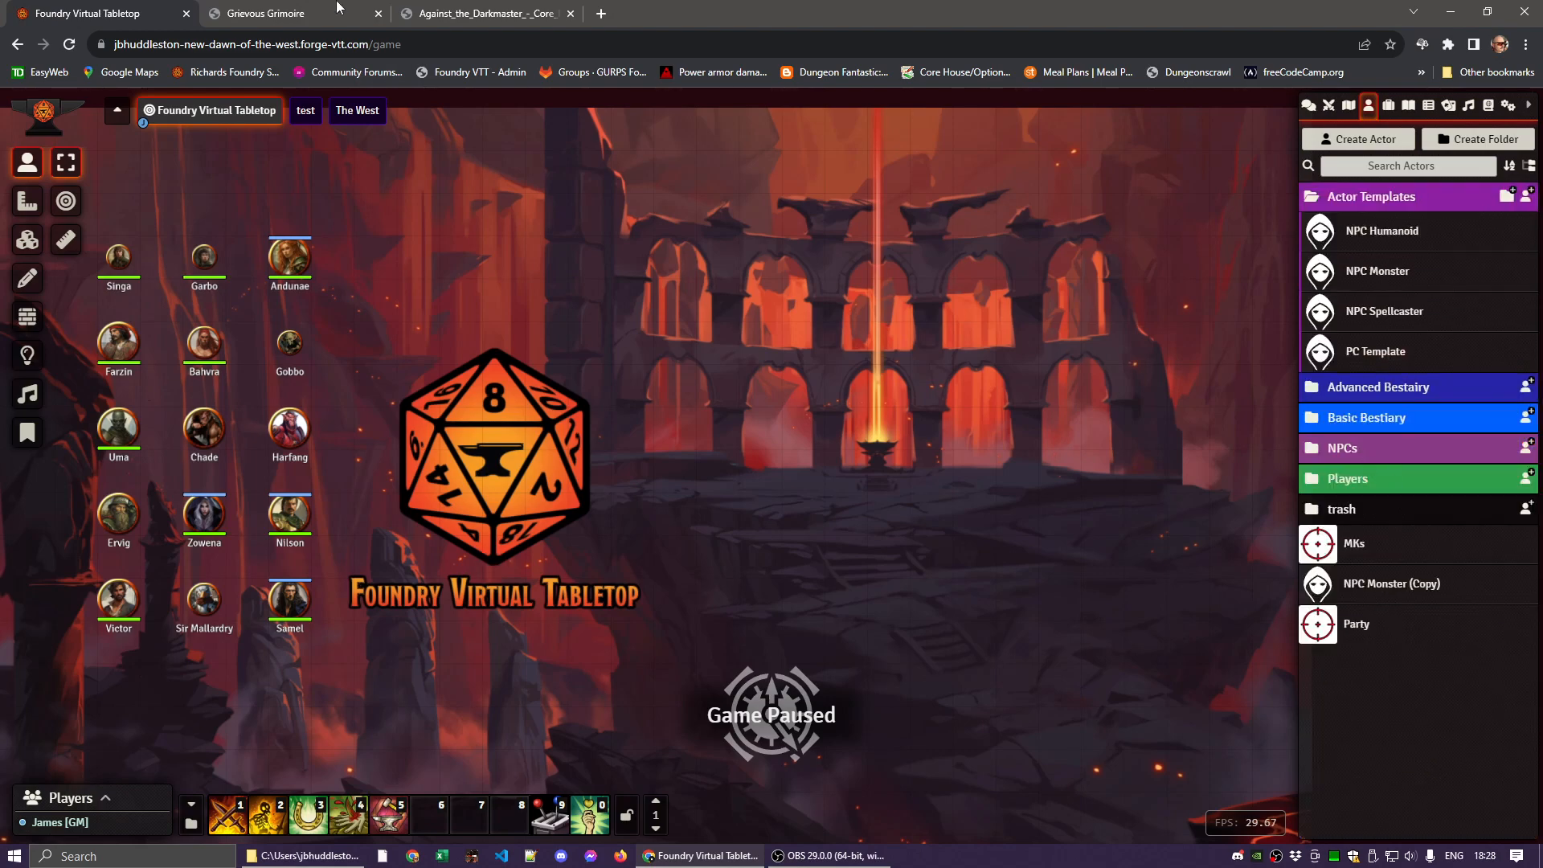
# Switch to the Against the Darkmaster core rules PDF and examine the Orc stat table, description and combat tactics
pyautogui.click(466, 17)
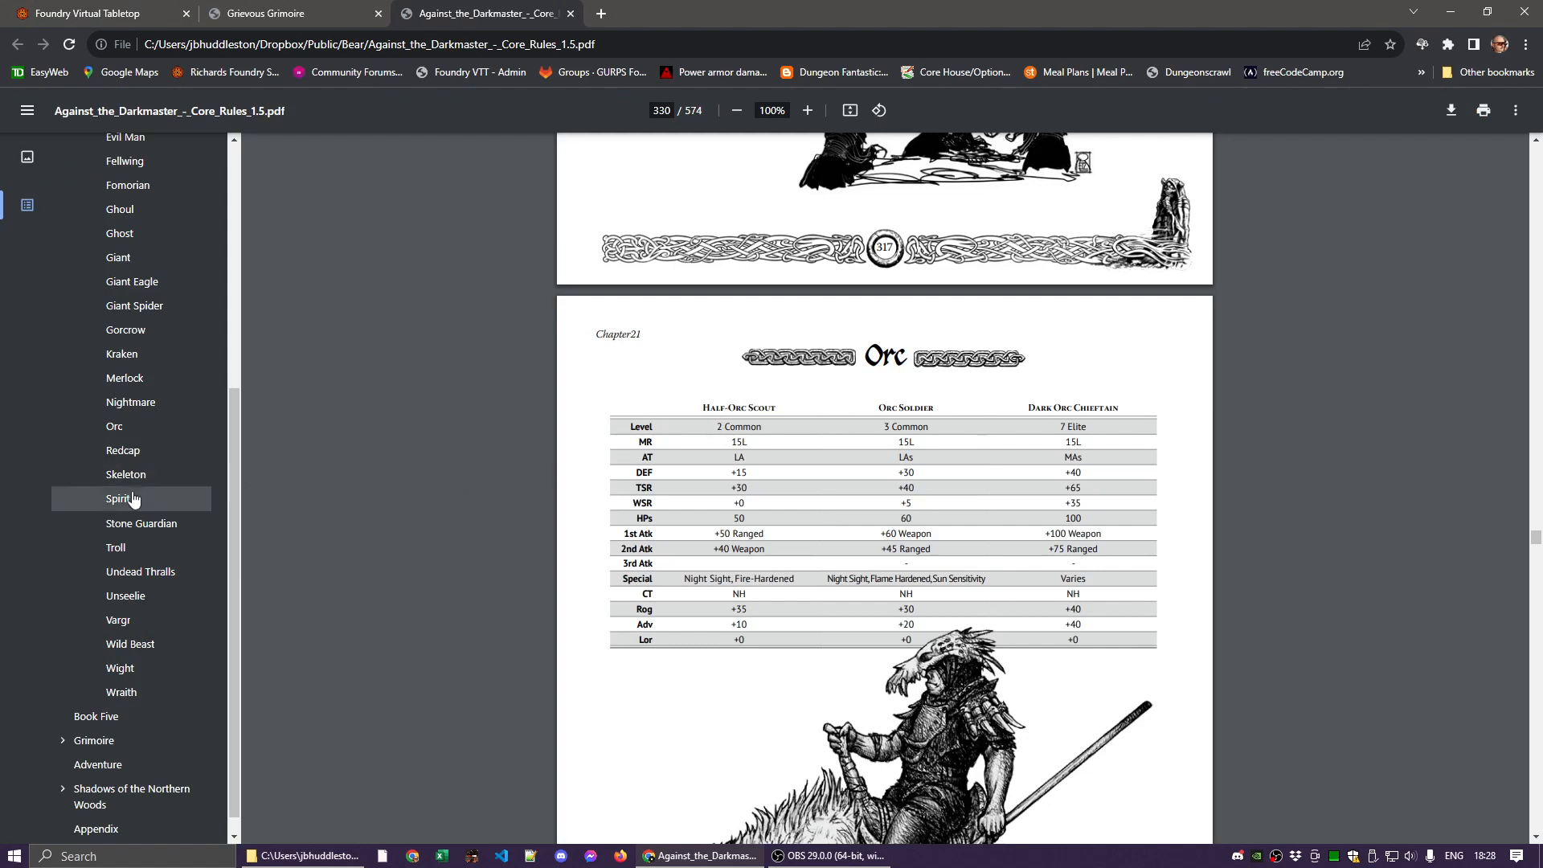
pyautogui.scroll(5, 129, 530)
pyautogui.scroll(-5, 128, 499)
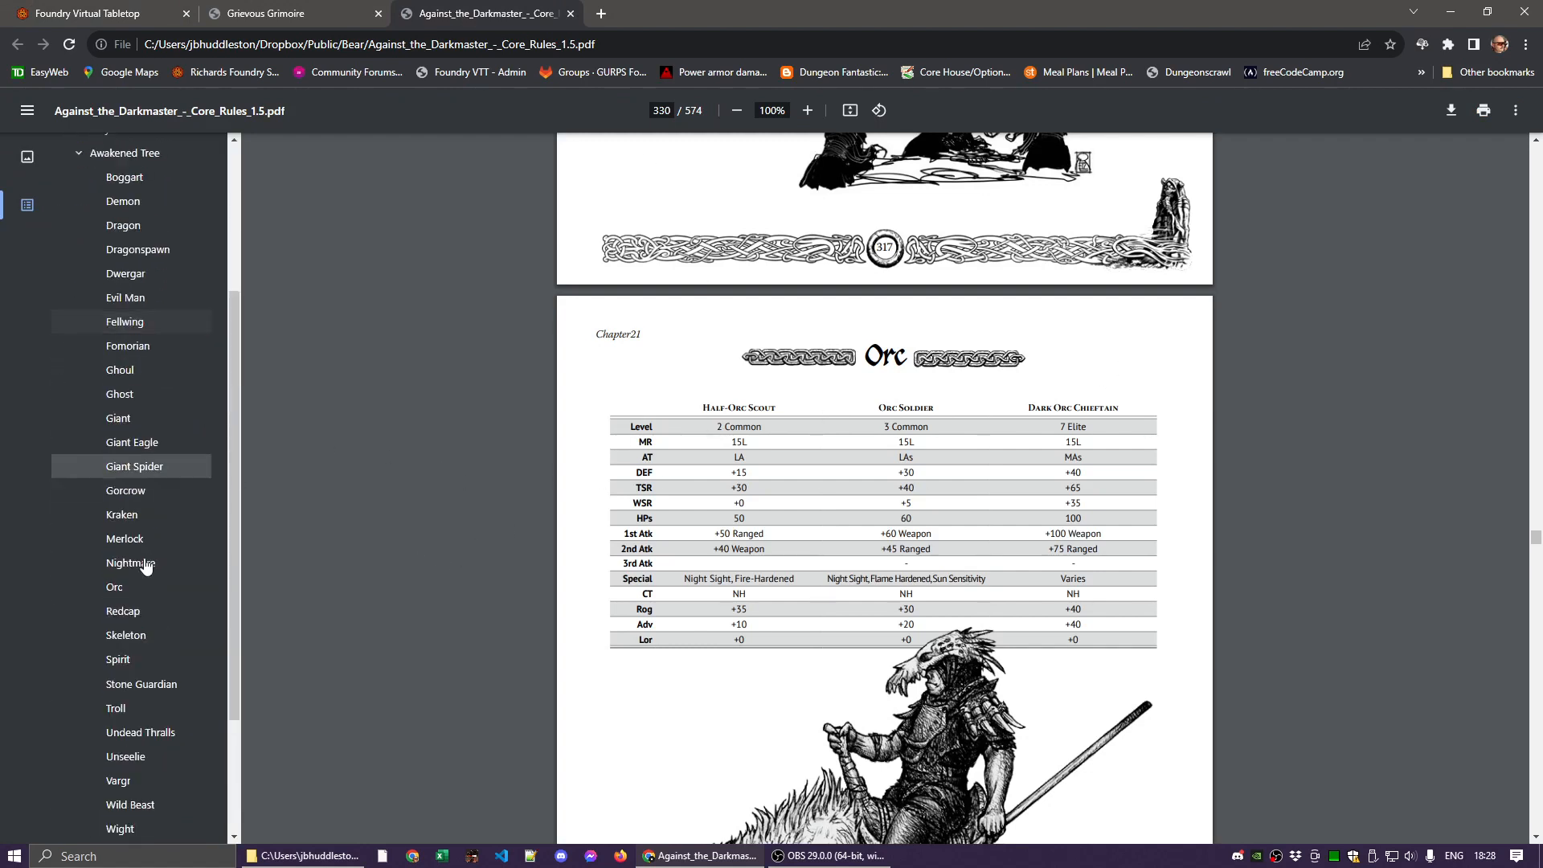
pyautogui.scroll(-2, 843, 492)
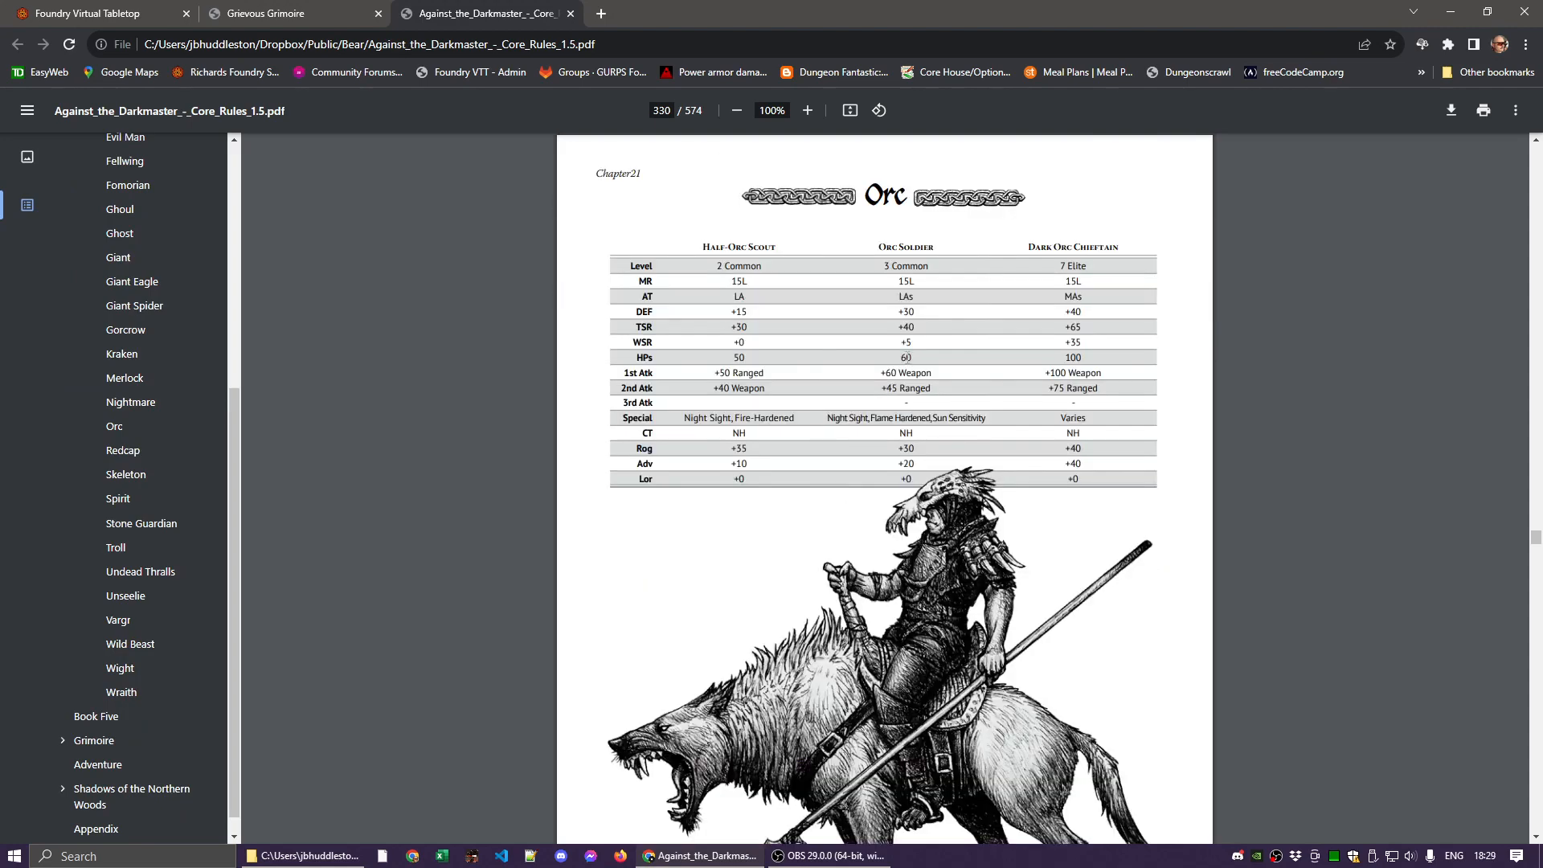
pyautogui.scroll(-7, 844, 575)
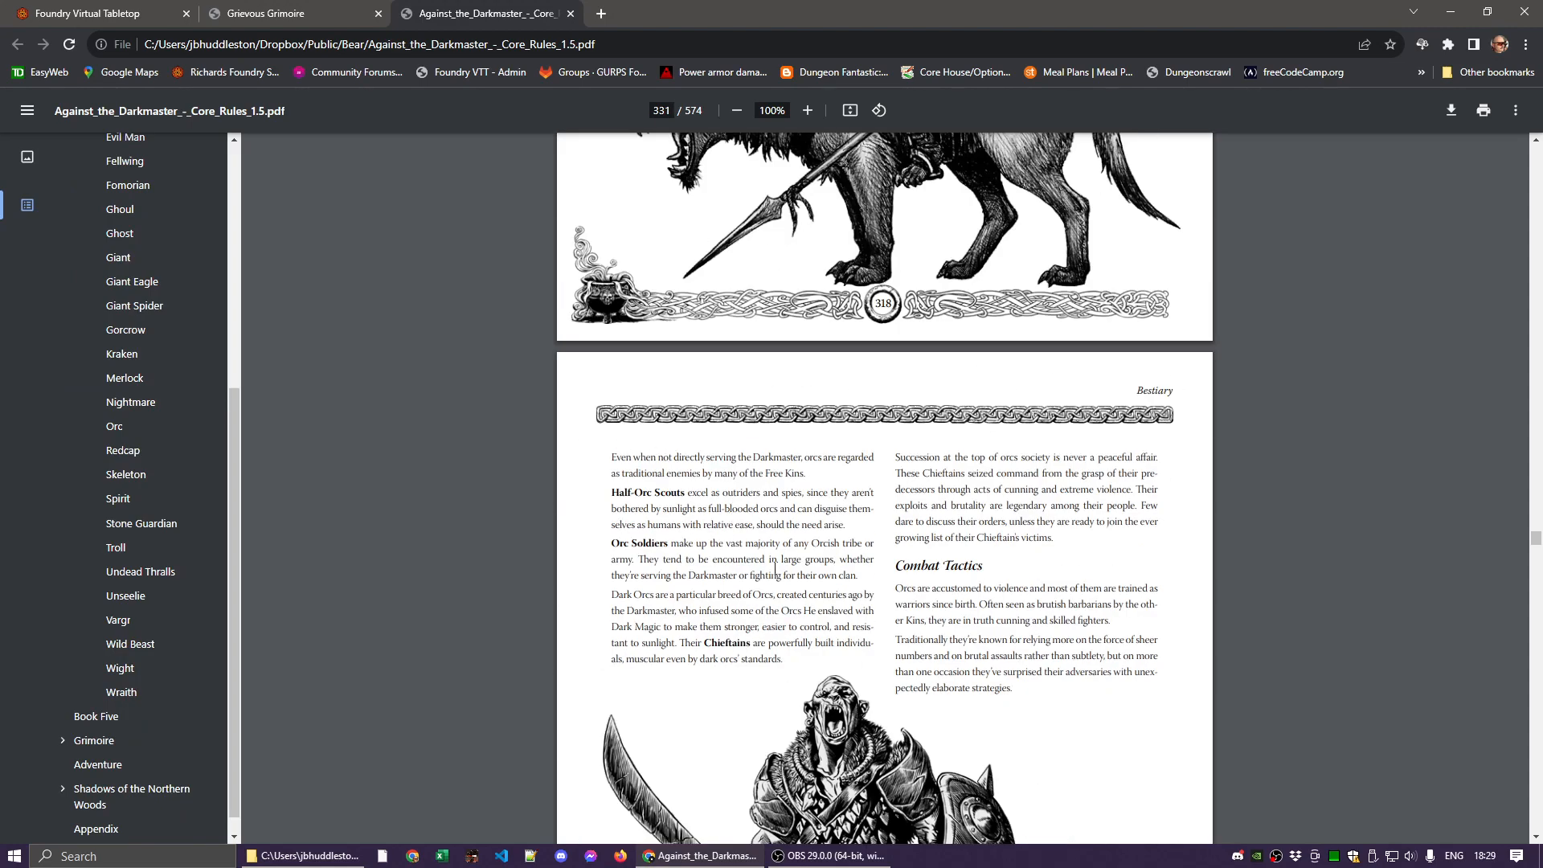
pyautogui.scroll(-4, 823, 708)
pyautogui.scroll(11, 876, 555)
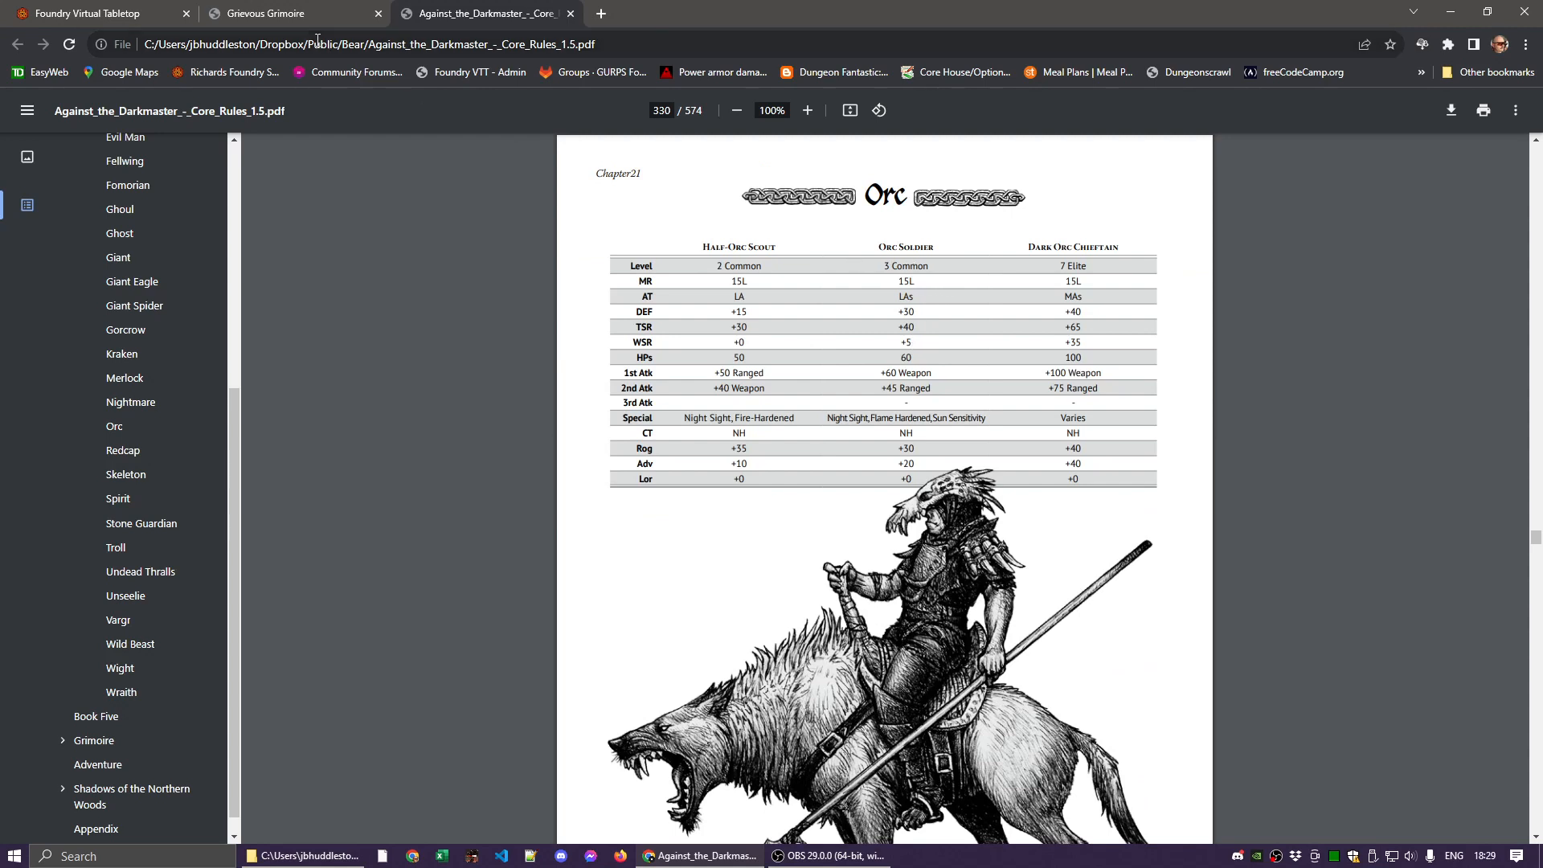
# Return to Foundry Virtual Tabletop and rename the NPC Monster copy as Orc Soldier
pyautogui.click(107, 19)
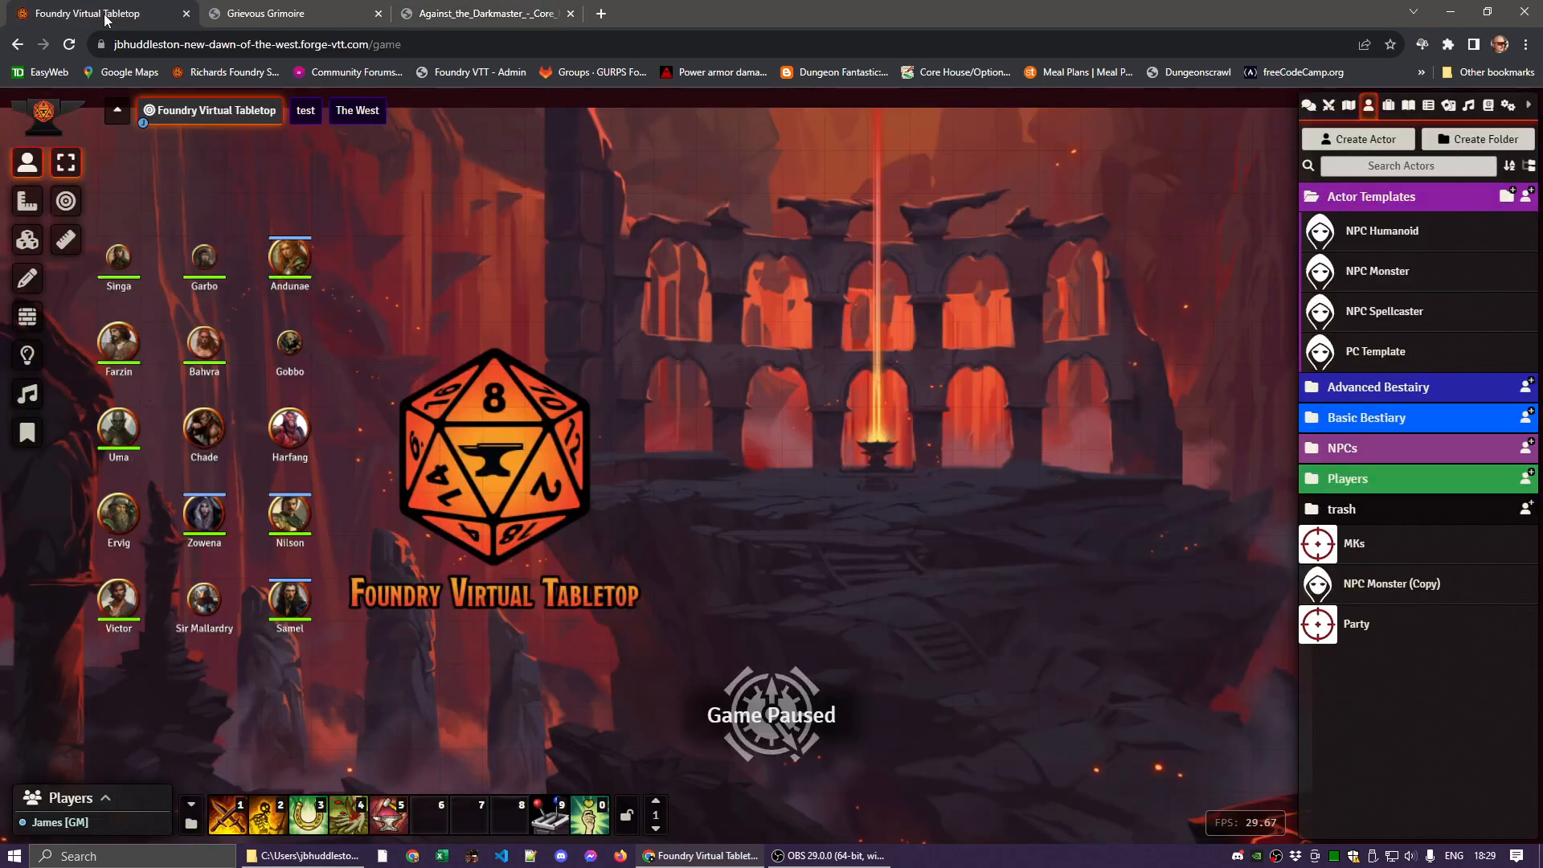
pyautogui.click(1375, 591)
pyautogui.tripleClick(774, 207)
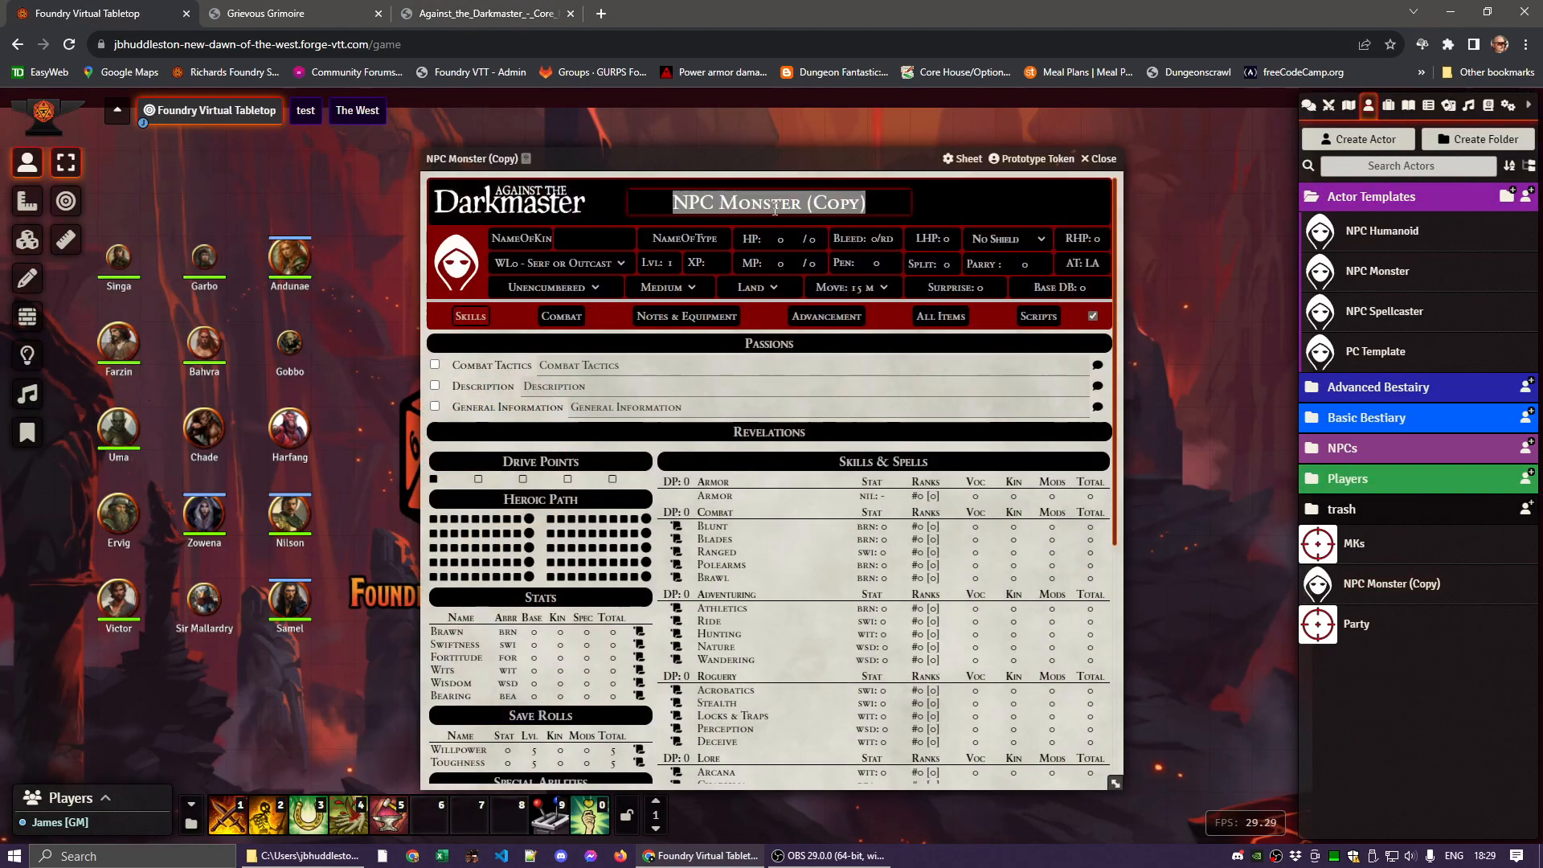
pyautogui.write('Or')
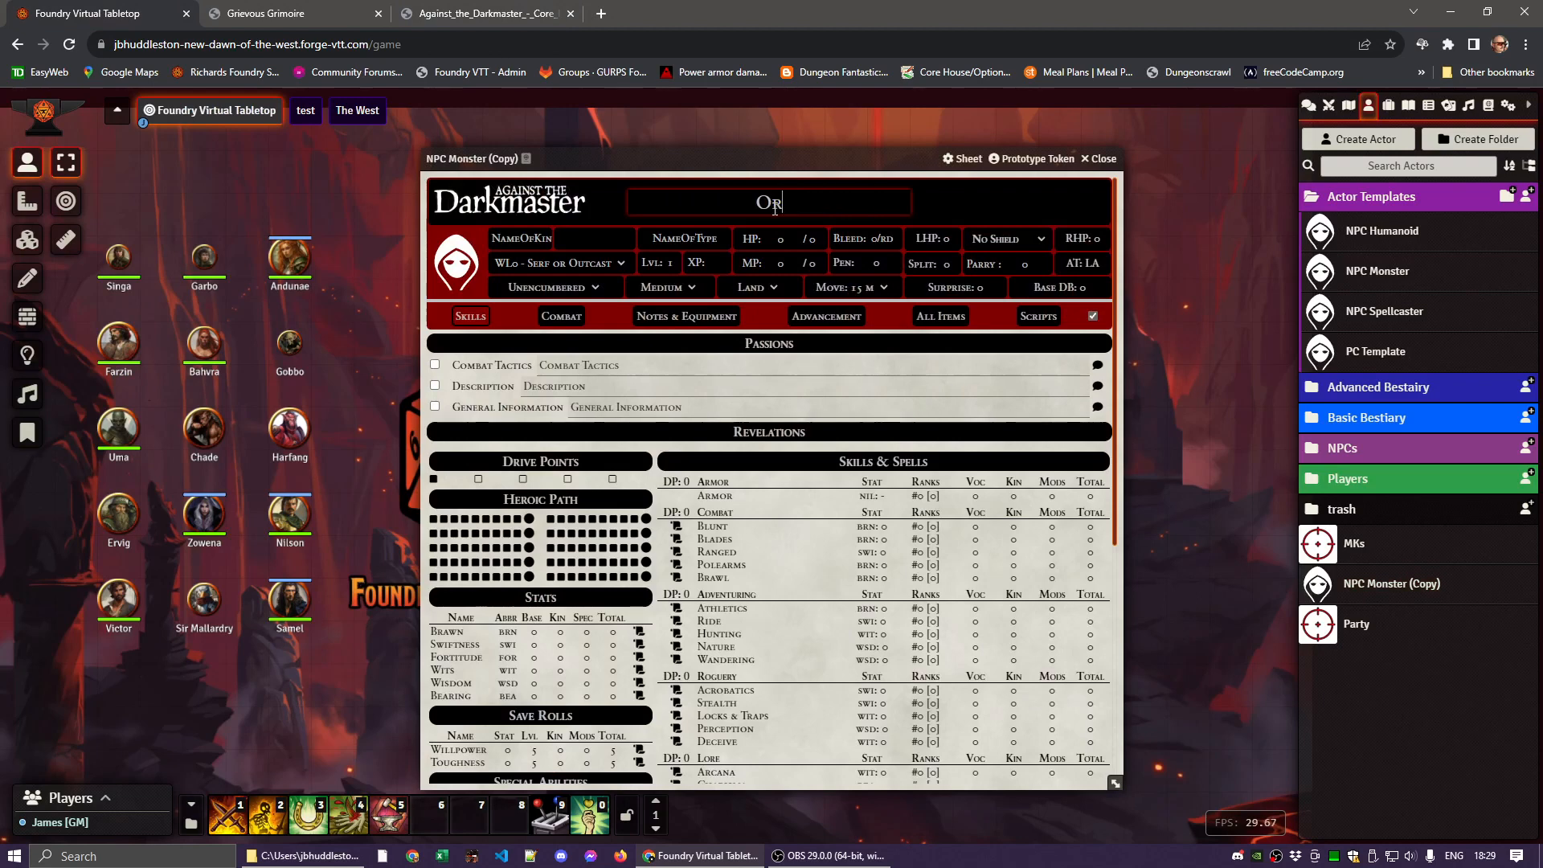
pyautogui.write('c Soldier')
pyautogui.press('Return')
# Open the image browser for the actor's portrait and go to the systems/vsd/tokens/vsd-bestiary folder in the user data
pyautogui.click(465, 265)
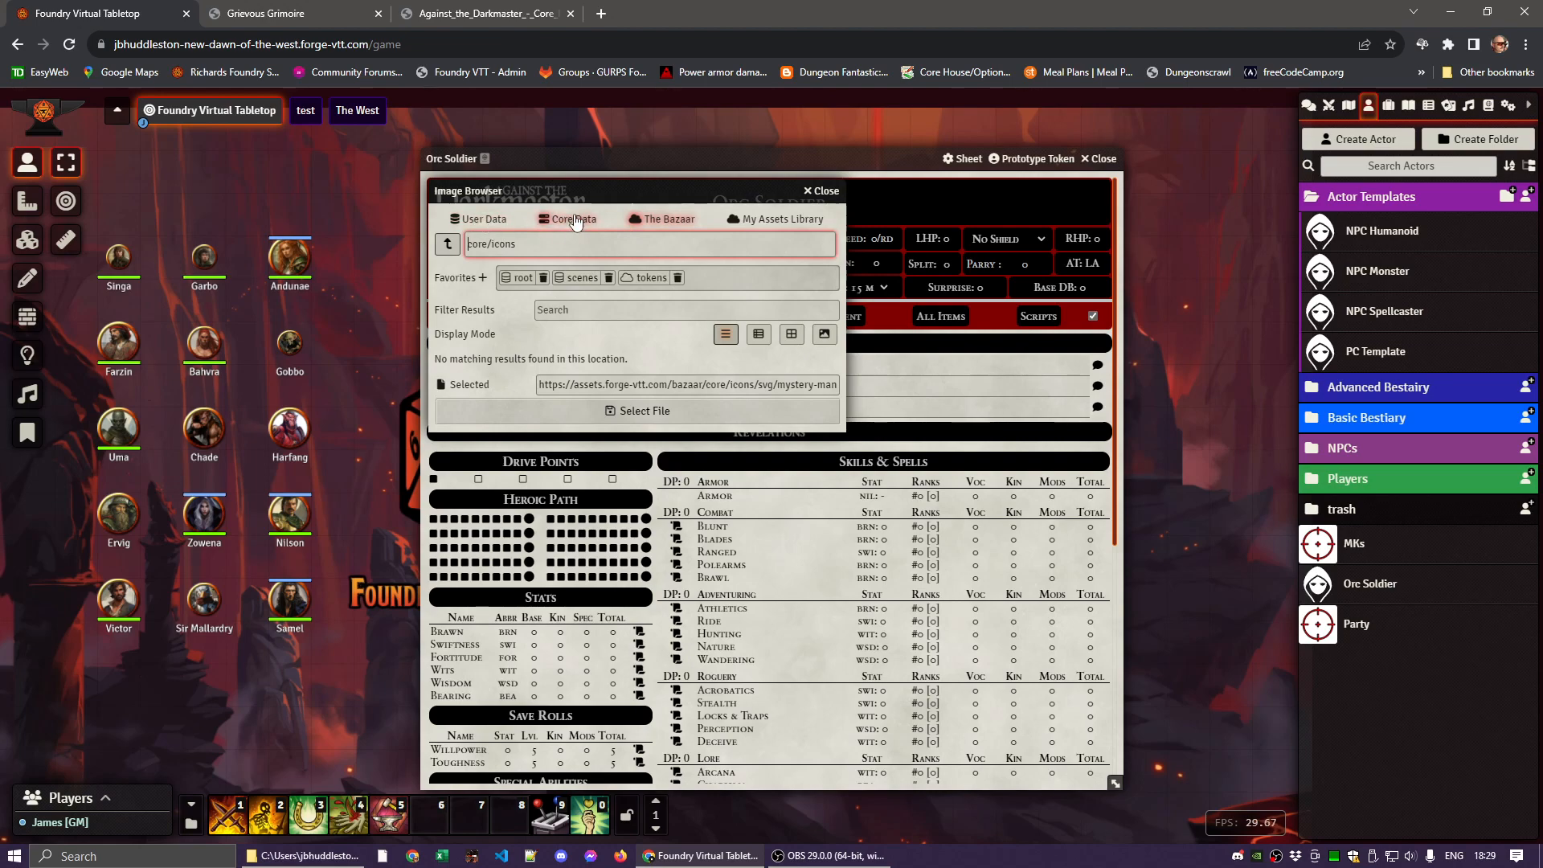
pyautogui.click(493, 225)
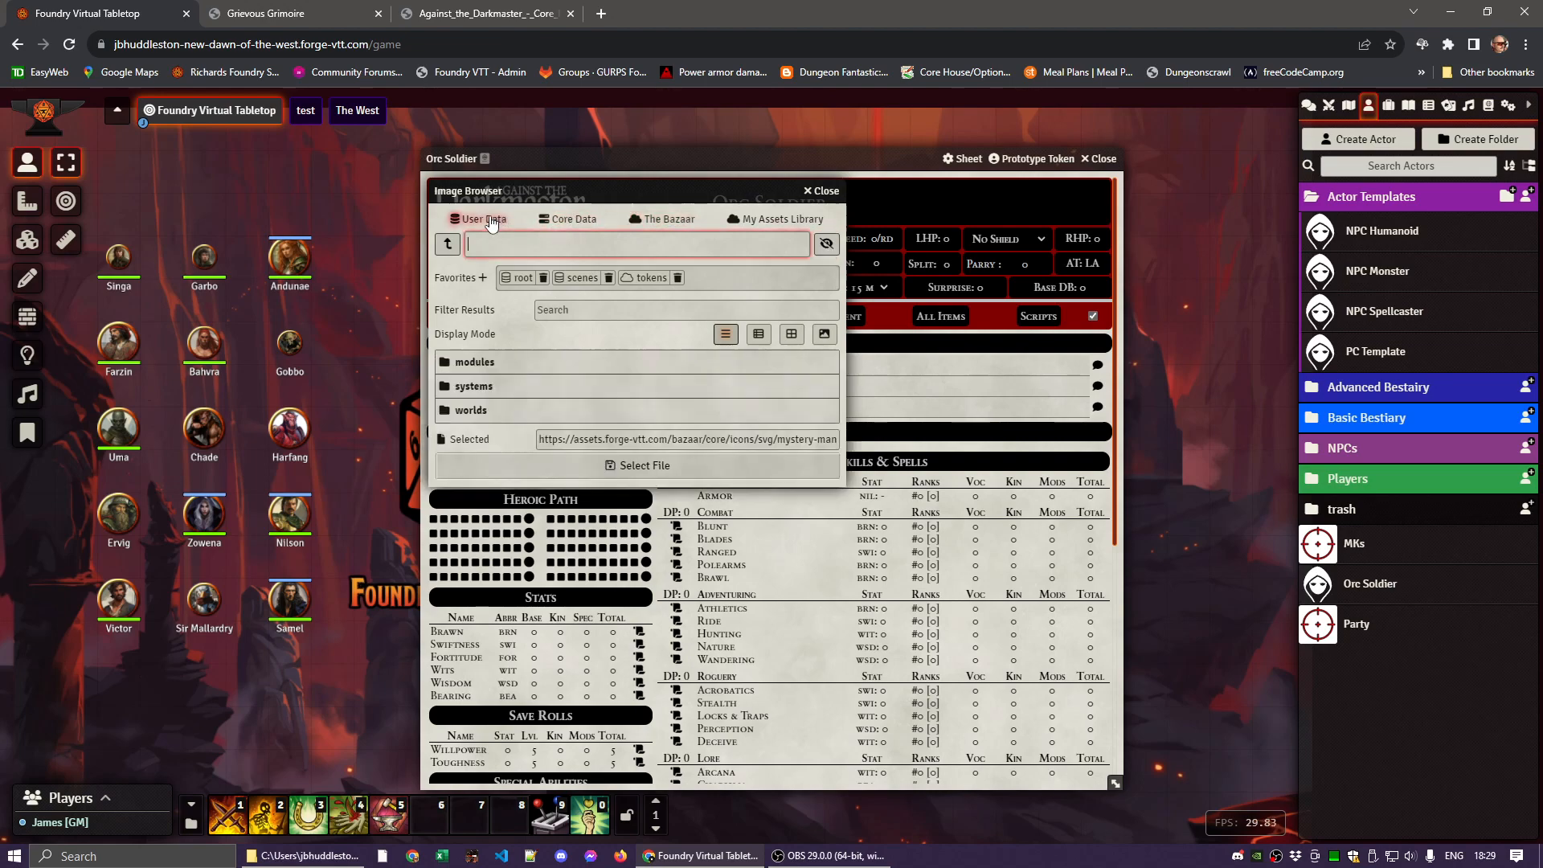
pyautogui.click(474, 388)
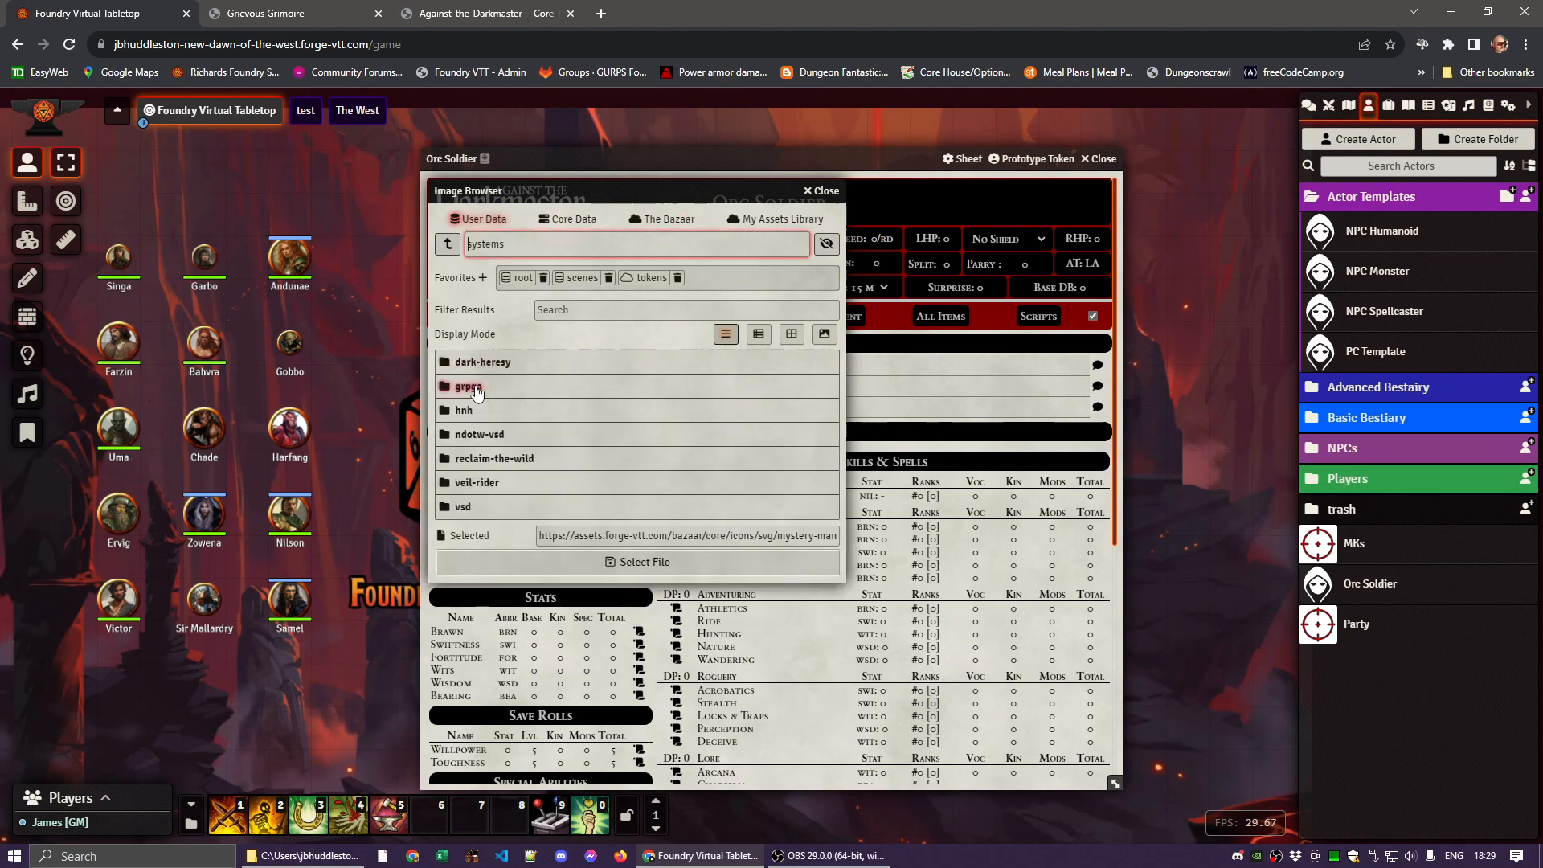
pyautogui.click(464, 508)
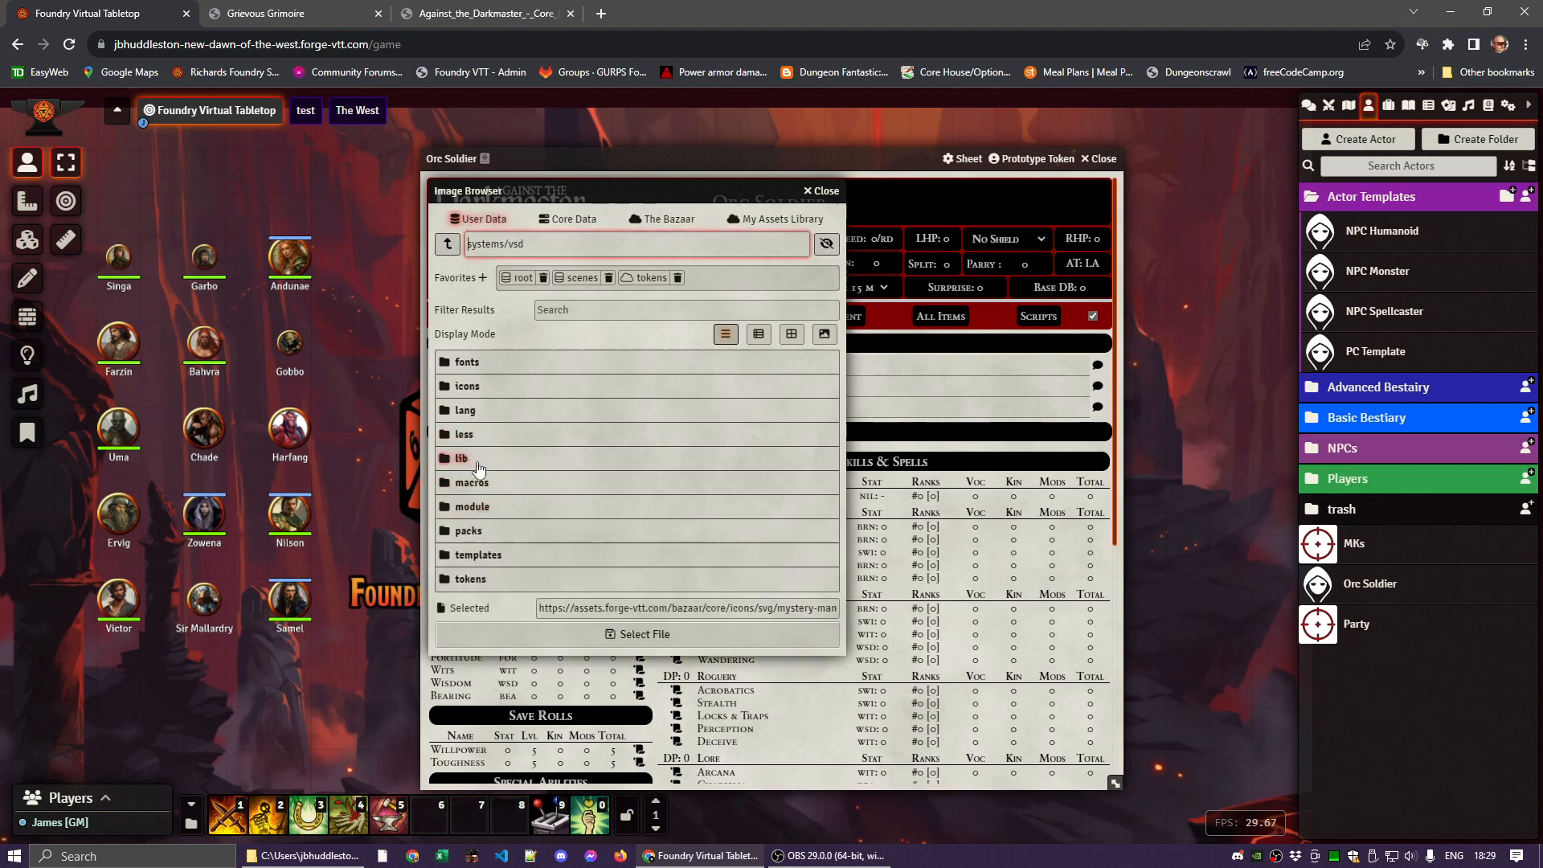
pyautogui.click(471, 389)
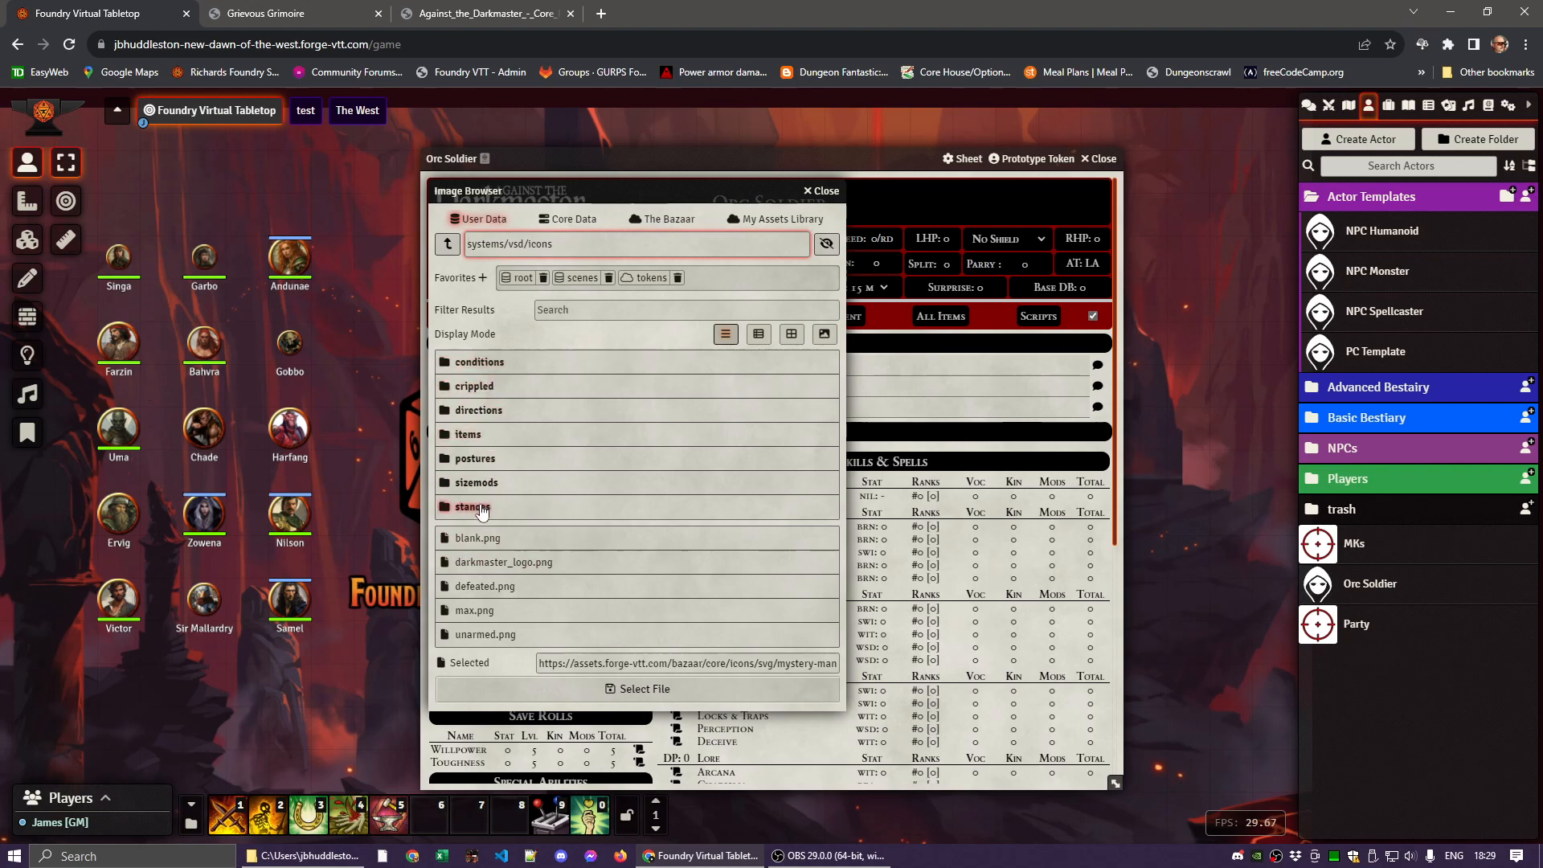
pyautogui.click(448, 245)
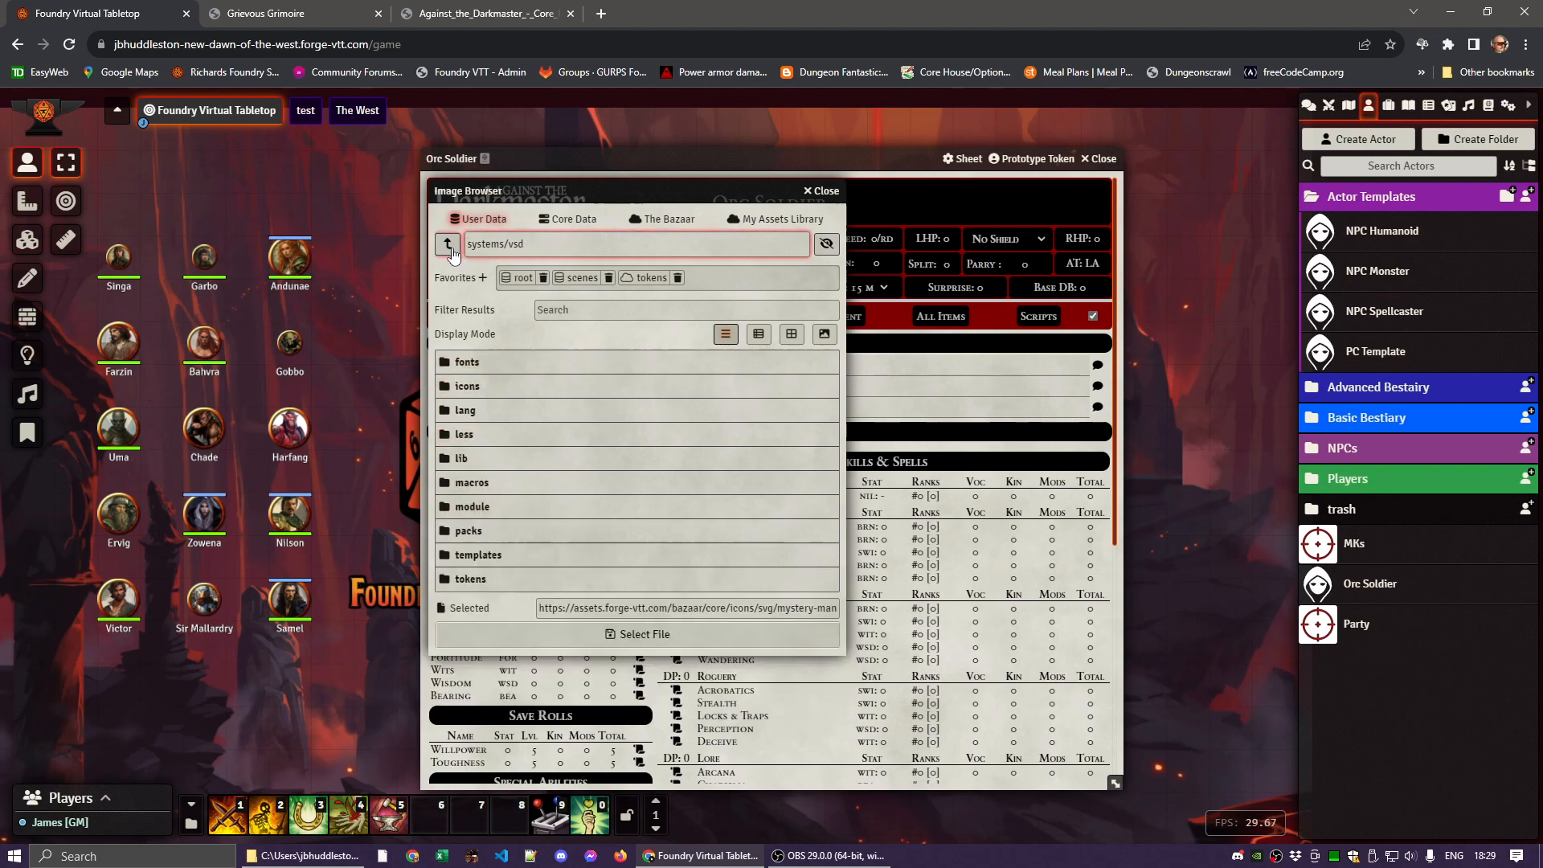
pyautogui.click(471, 579)
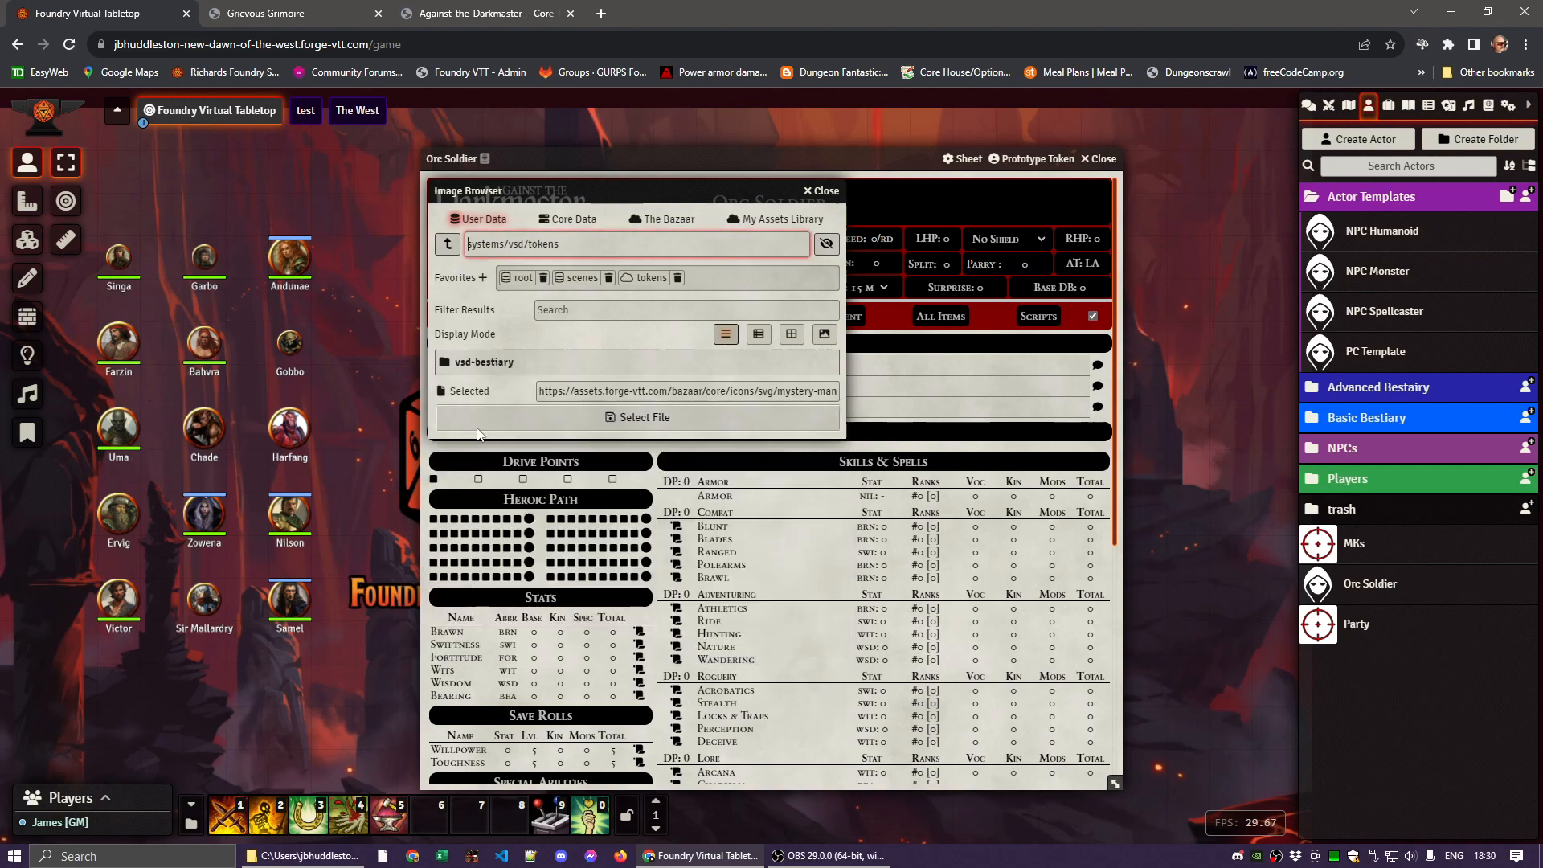
pyautogui.click(491, 364)
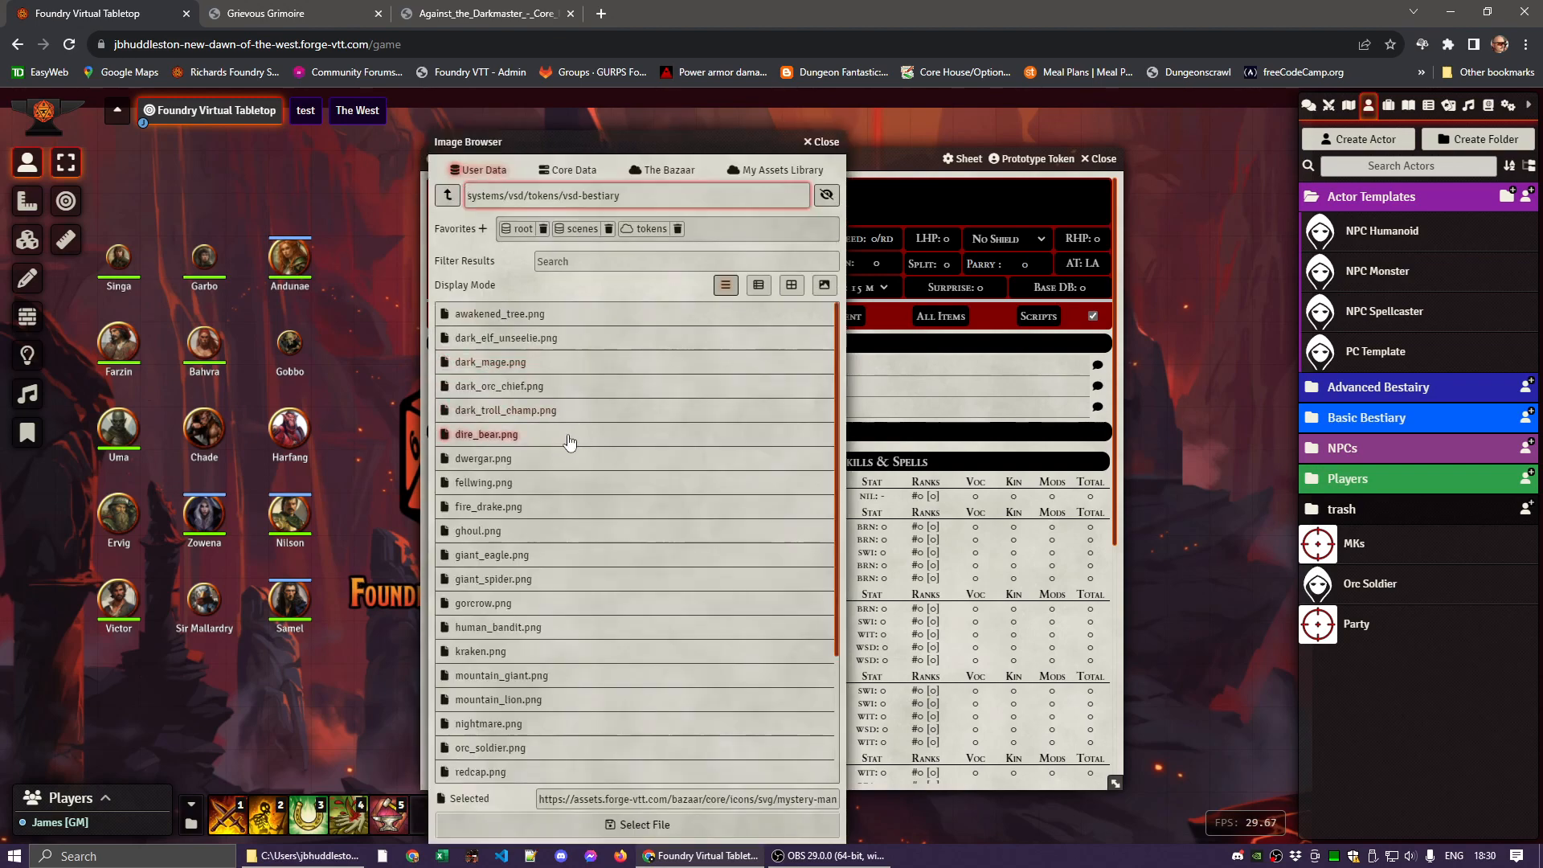
# Show the bestiary files with thumbnails and set orc_soldier.png as the Orc Soldier's portrait
pyautogui.click(760, 287)
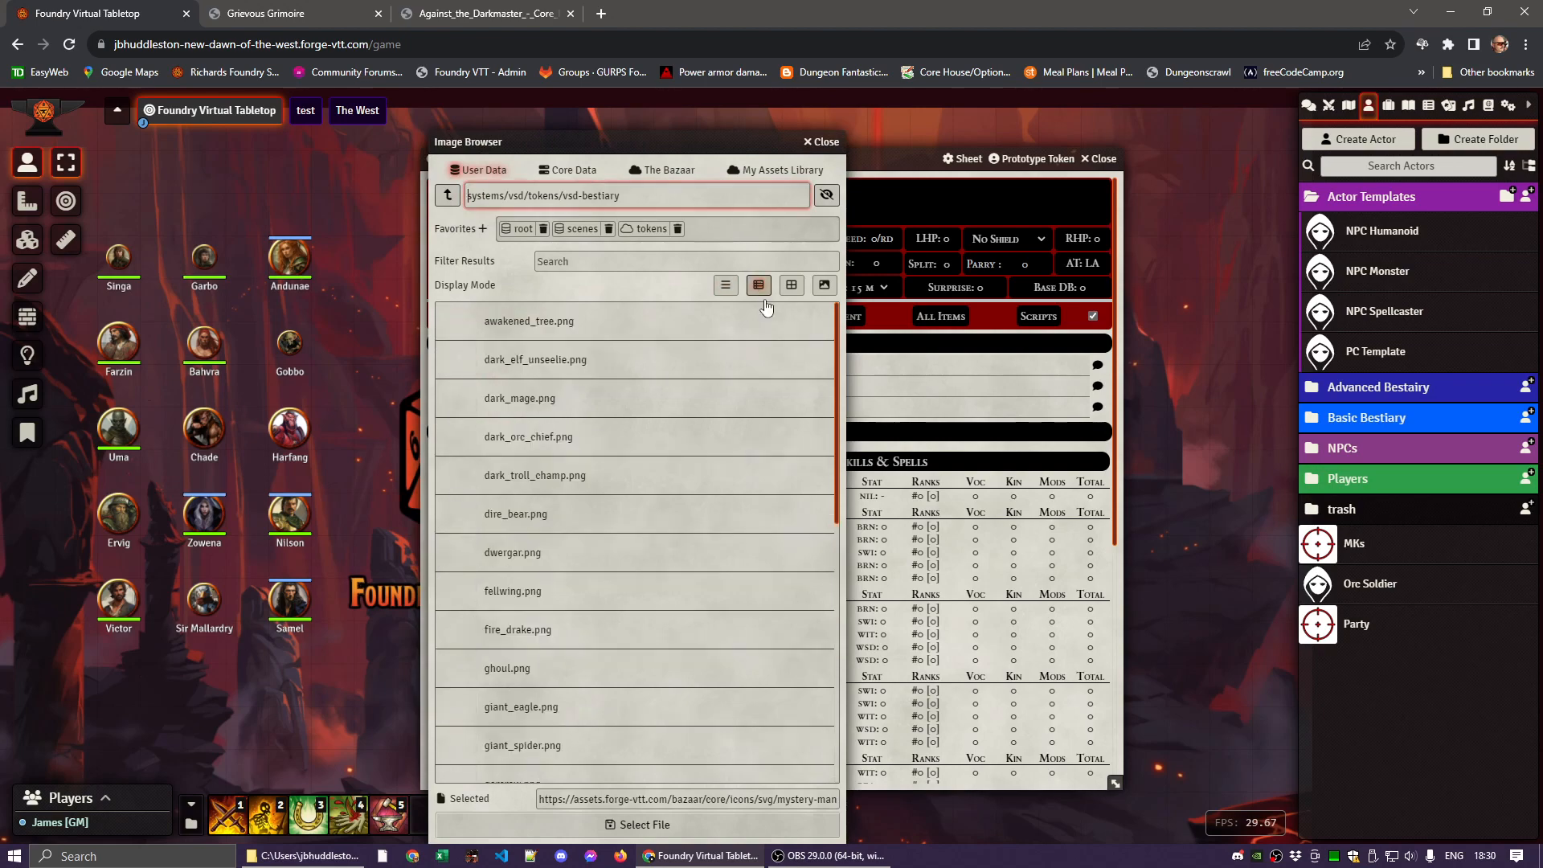
pyautogui.scroll(-3, 625, 498)
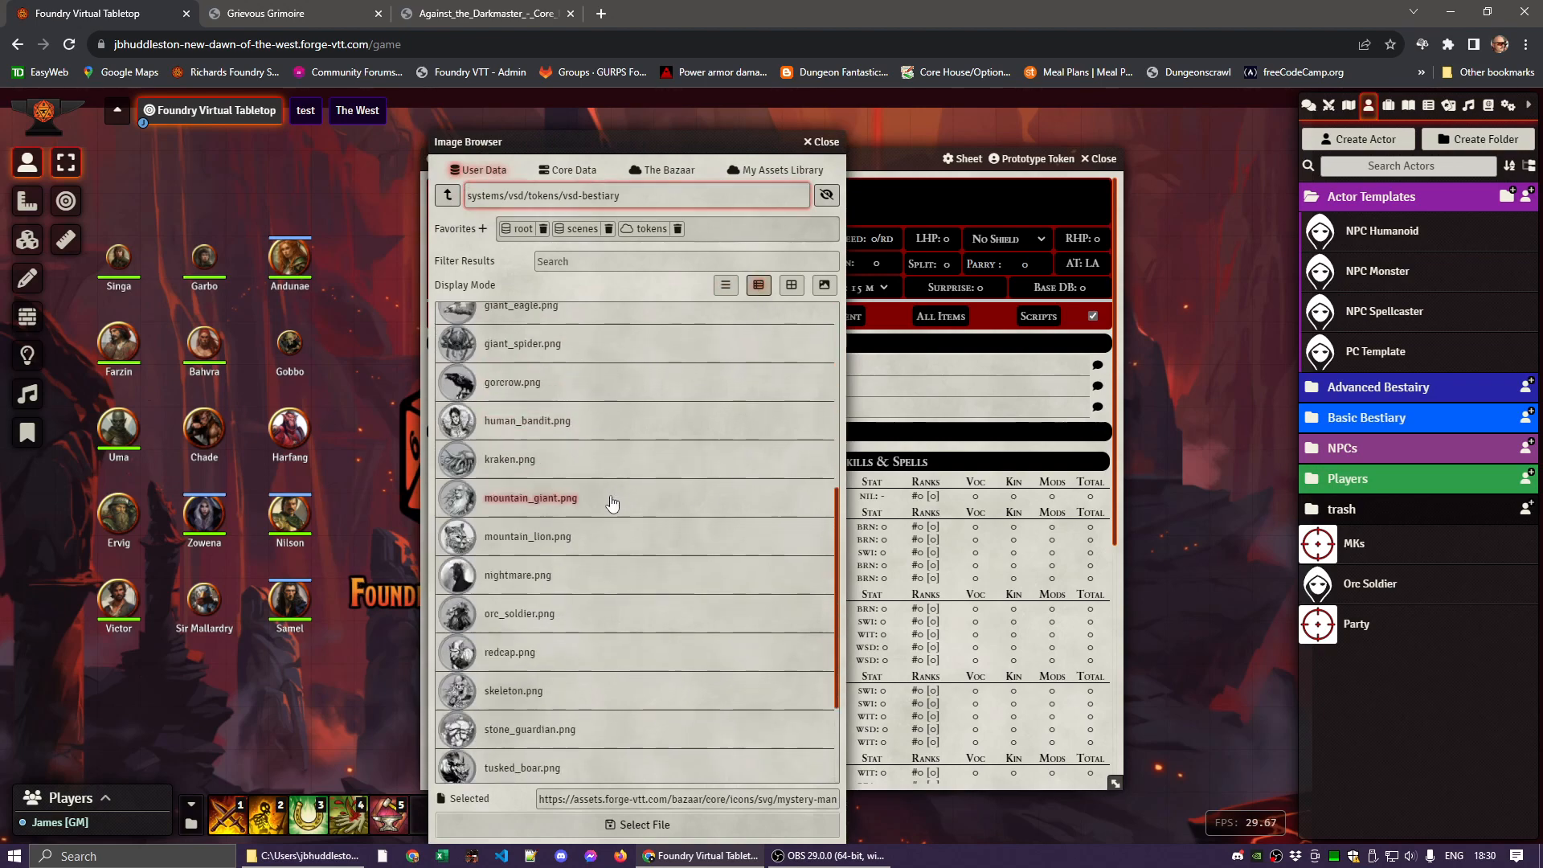
pyautogui.click(520, 615)
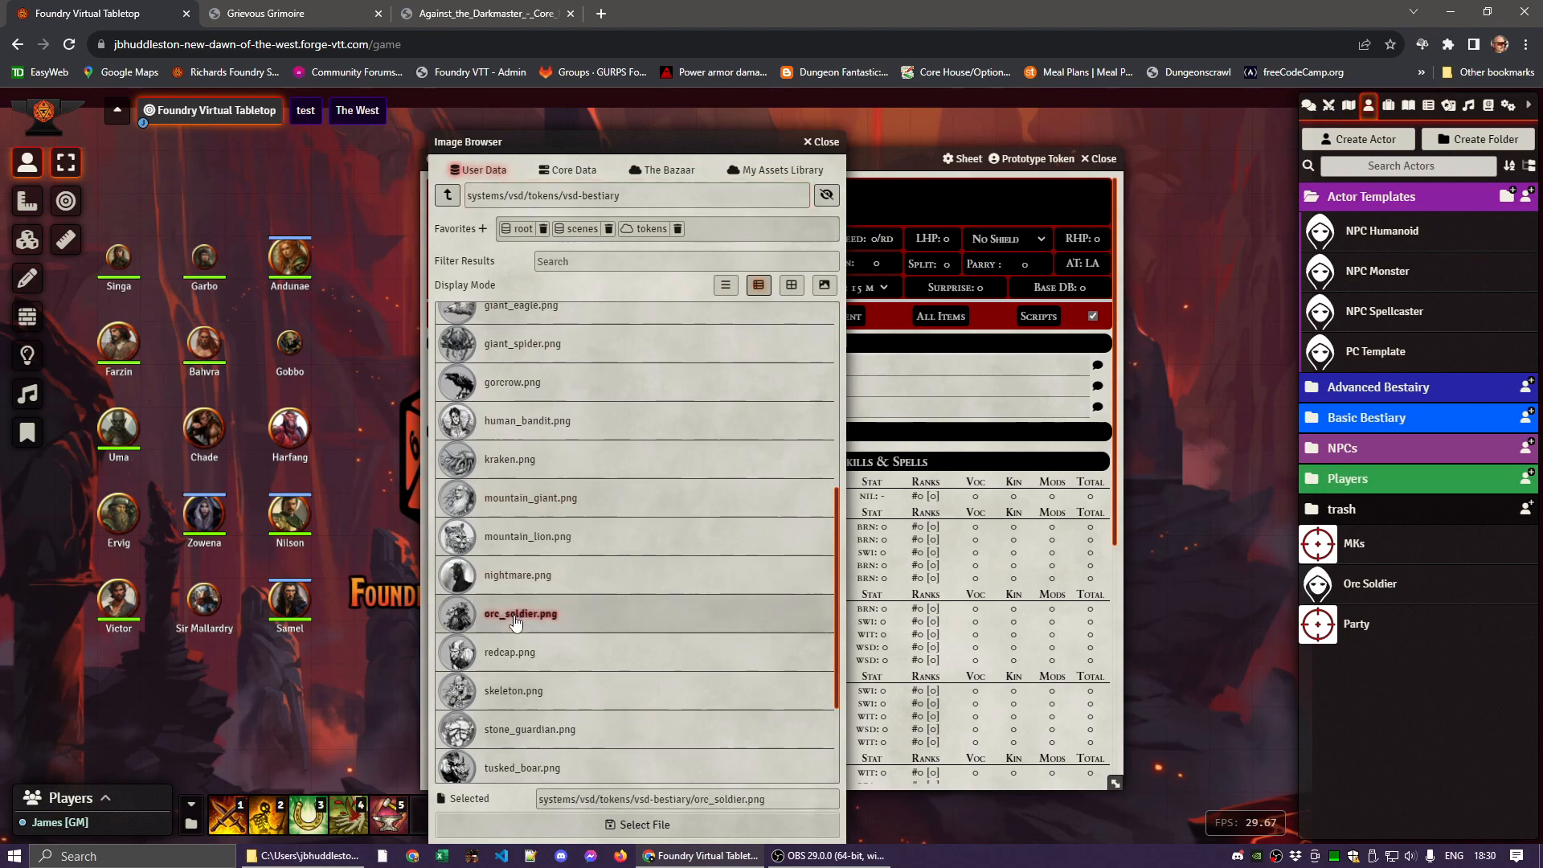
pyautogui.click(652, 830)
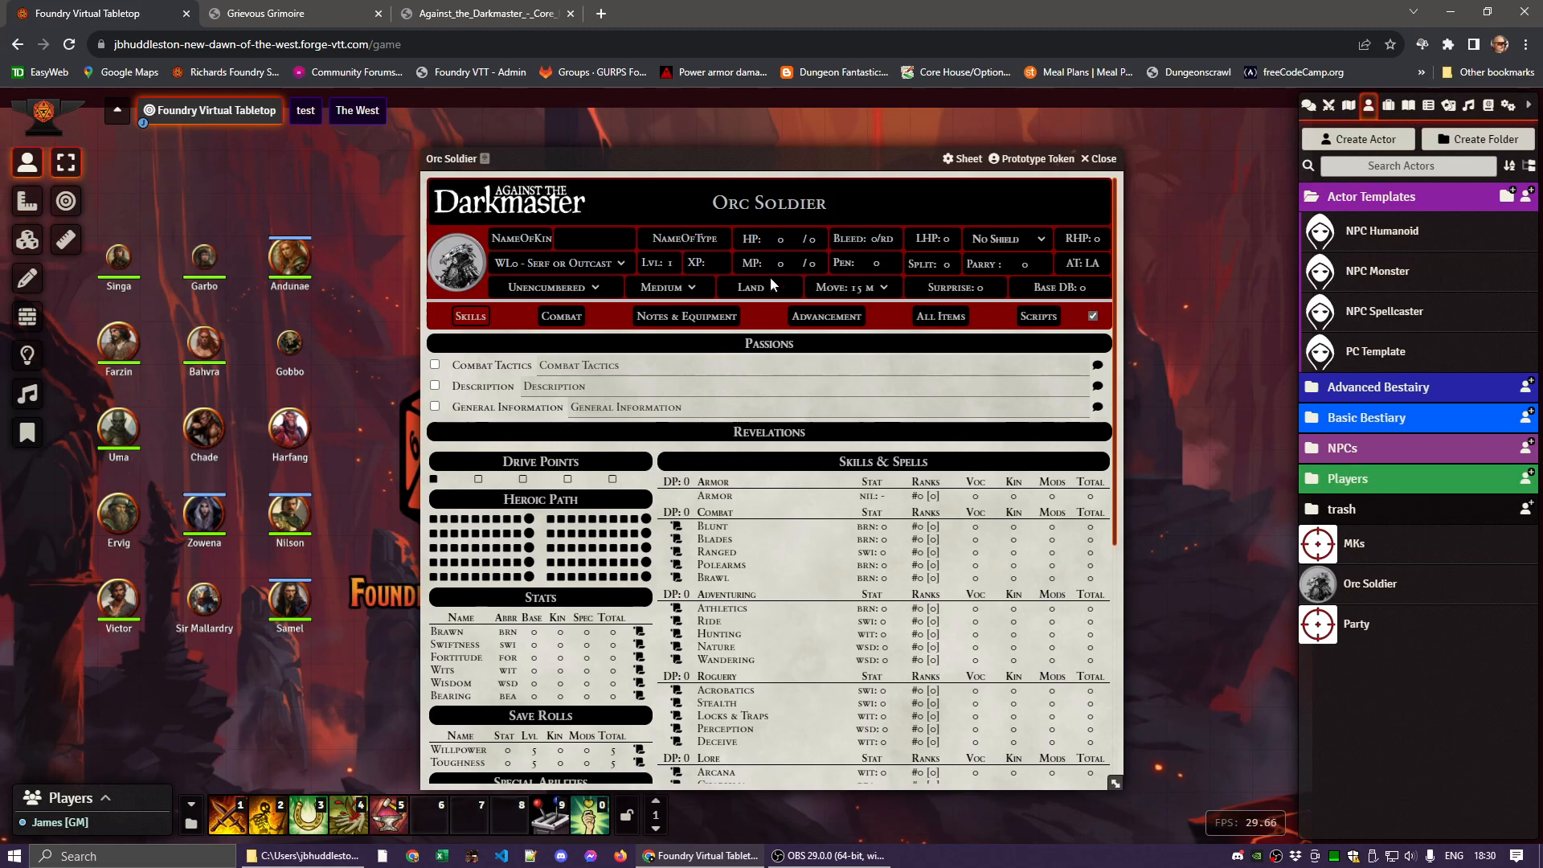
# Check the movement values in the Base Movement Rates character trait and close it
pyautogui.scroll(-4, 569, 565)
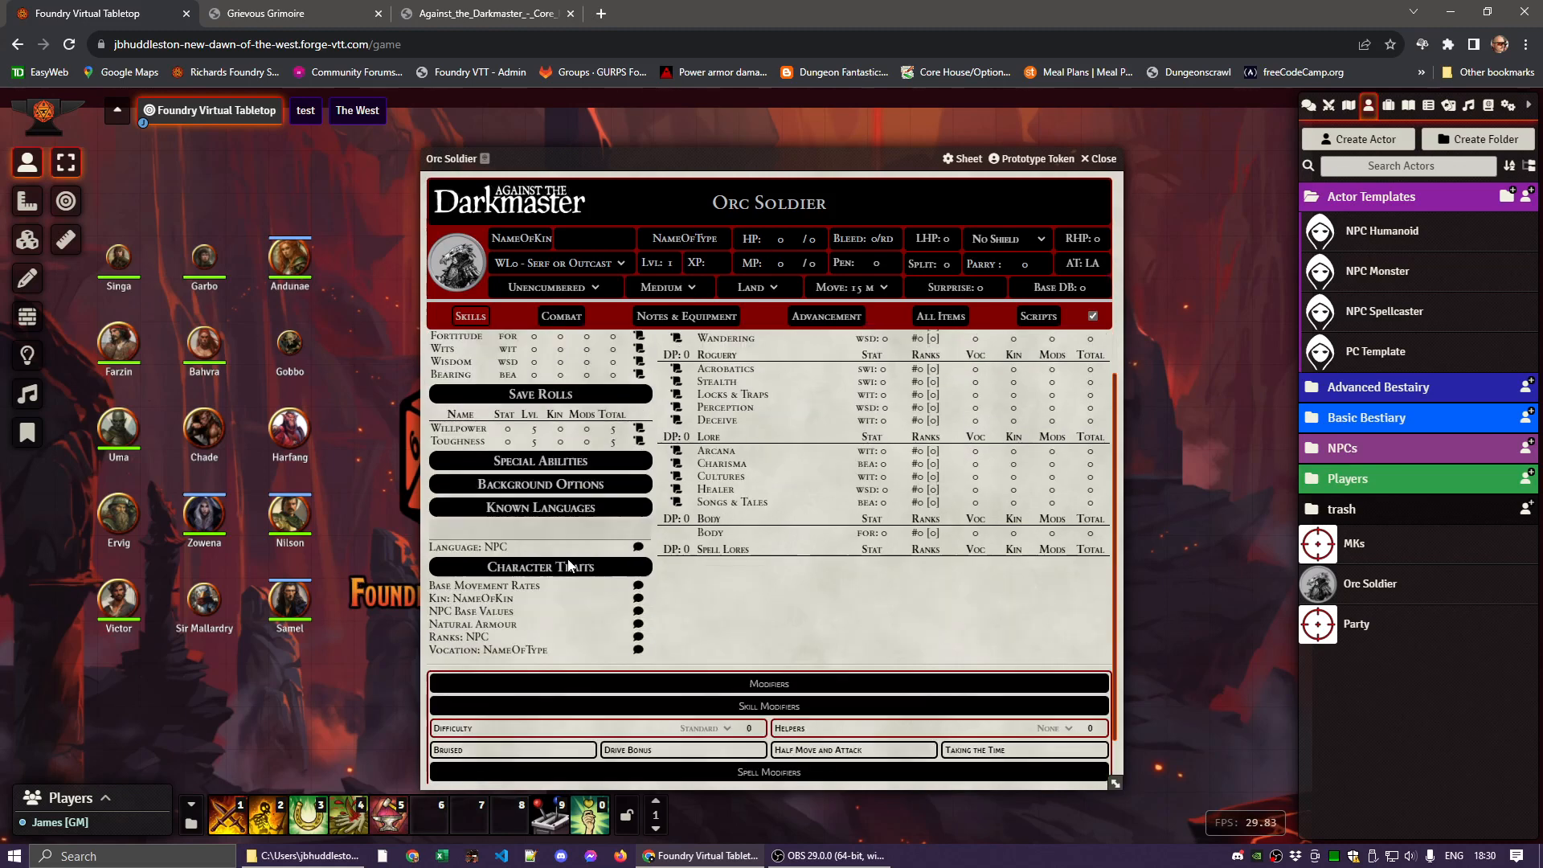
pyautogui.click(470, 588)
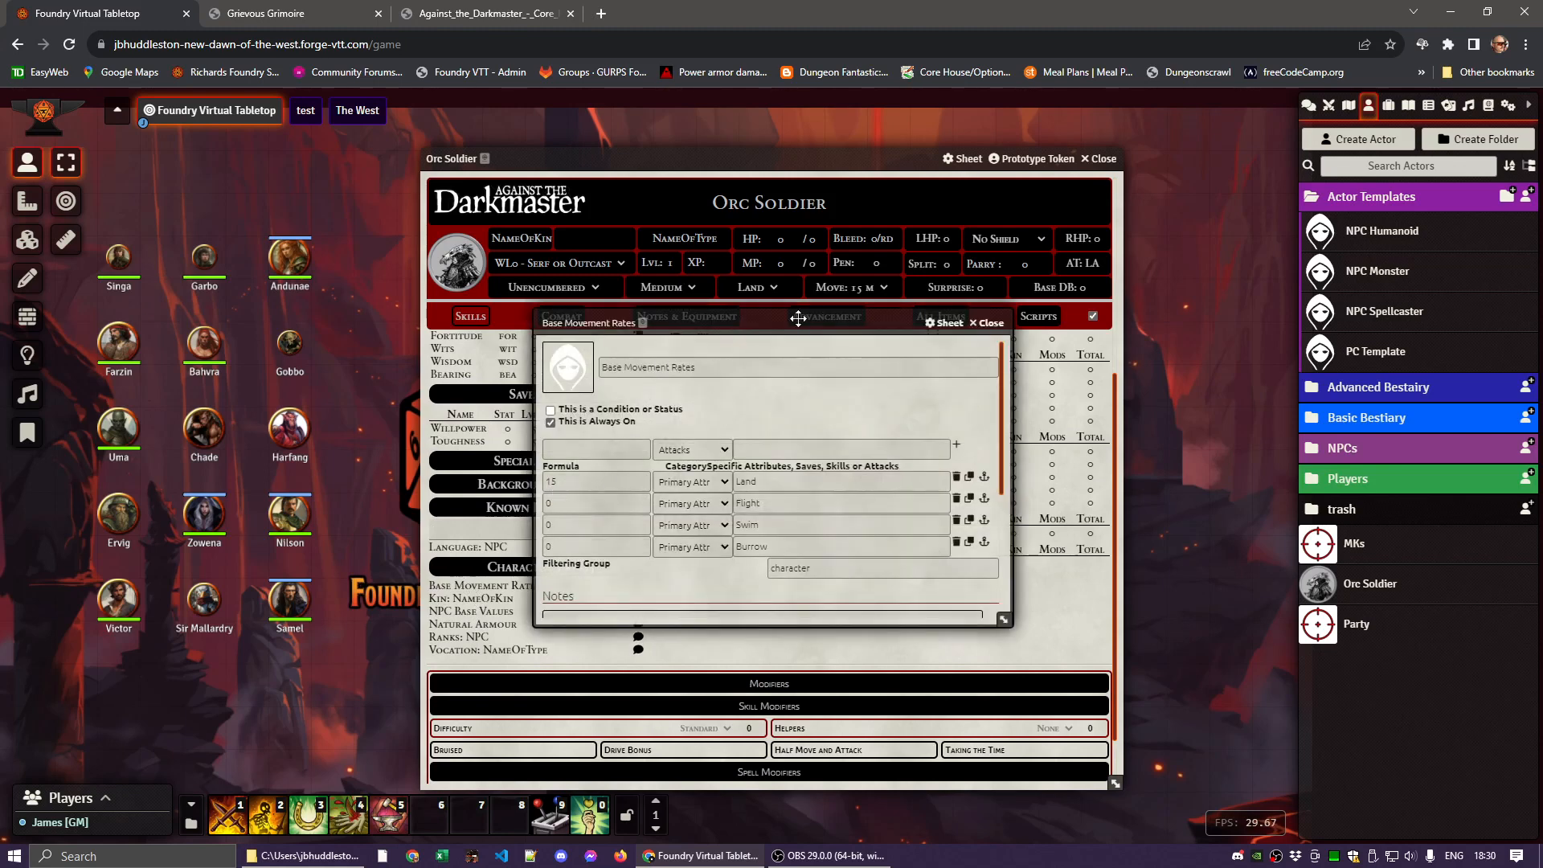
pyautogui.click(991, 323)
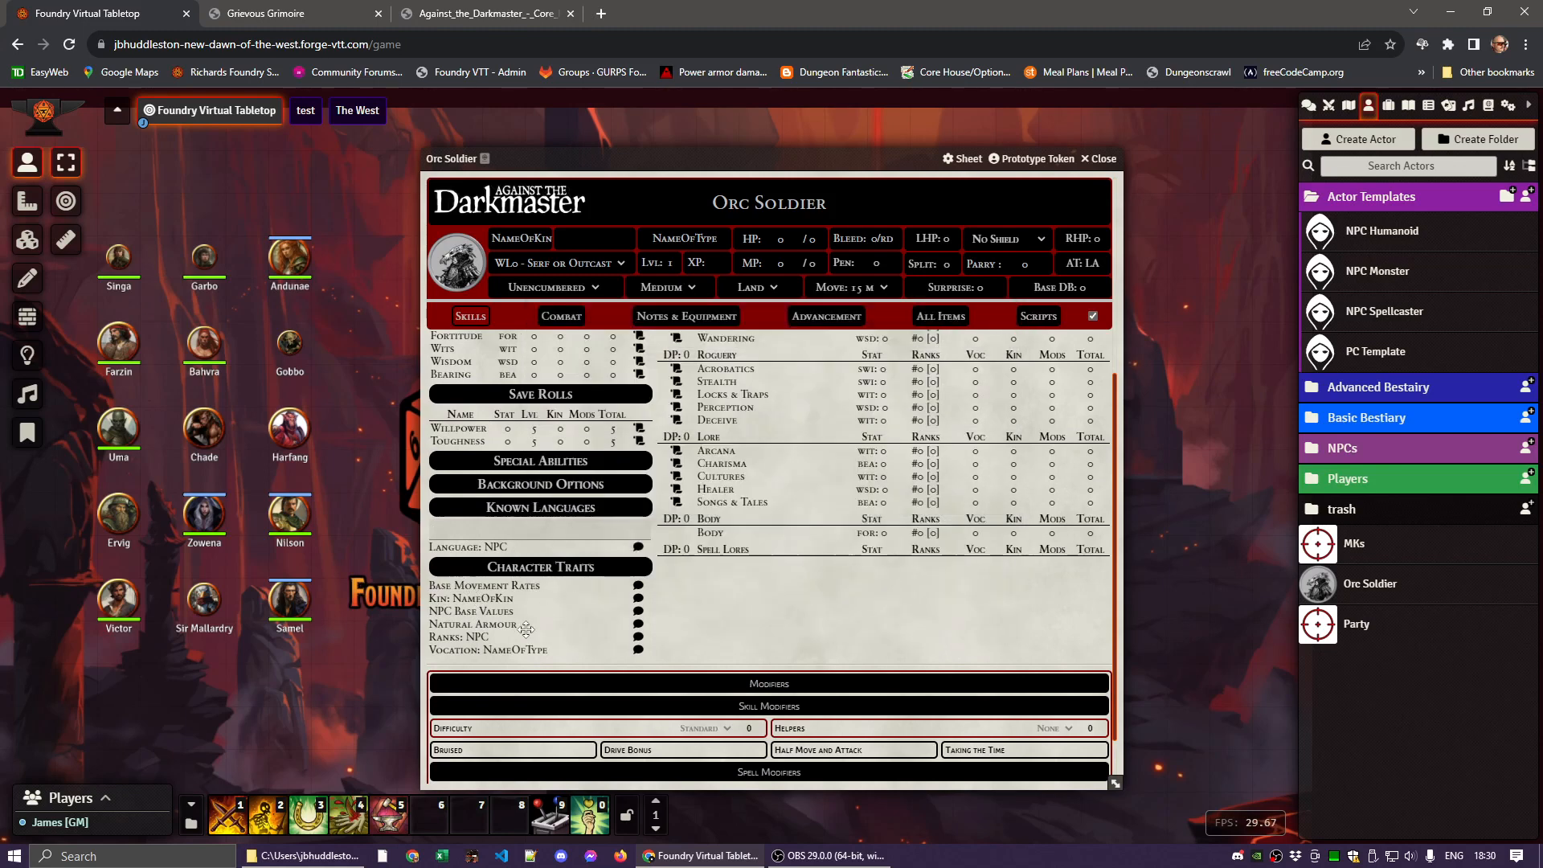
# Open the Kin: NameOfKin character trait and rename it as Kin: Orc
pyautogui.click(466, 599)
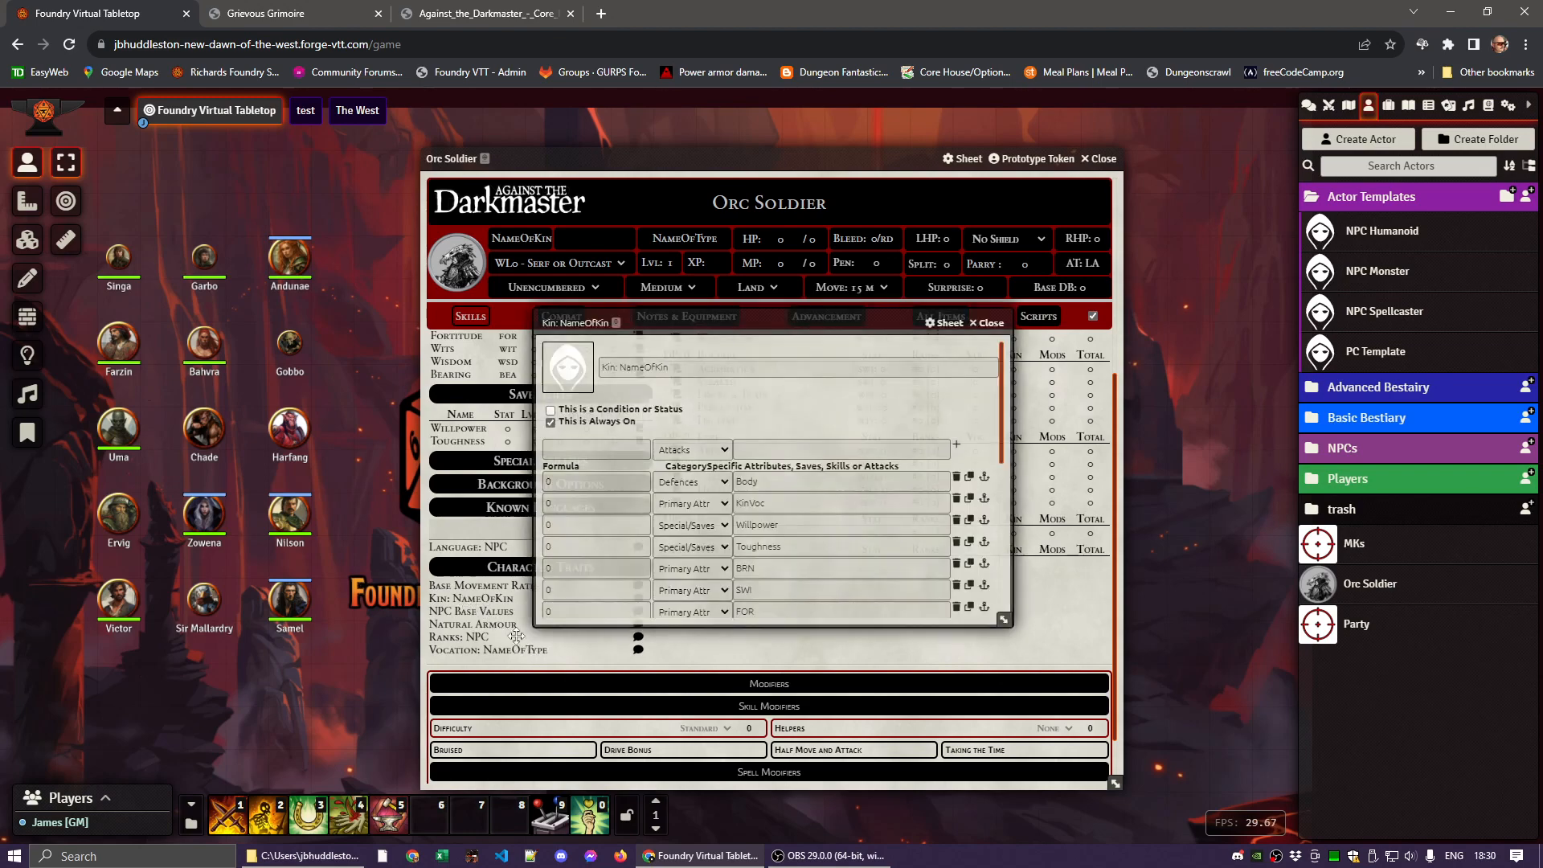
pyautogui.doubleClick(647, 366)
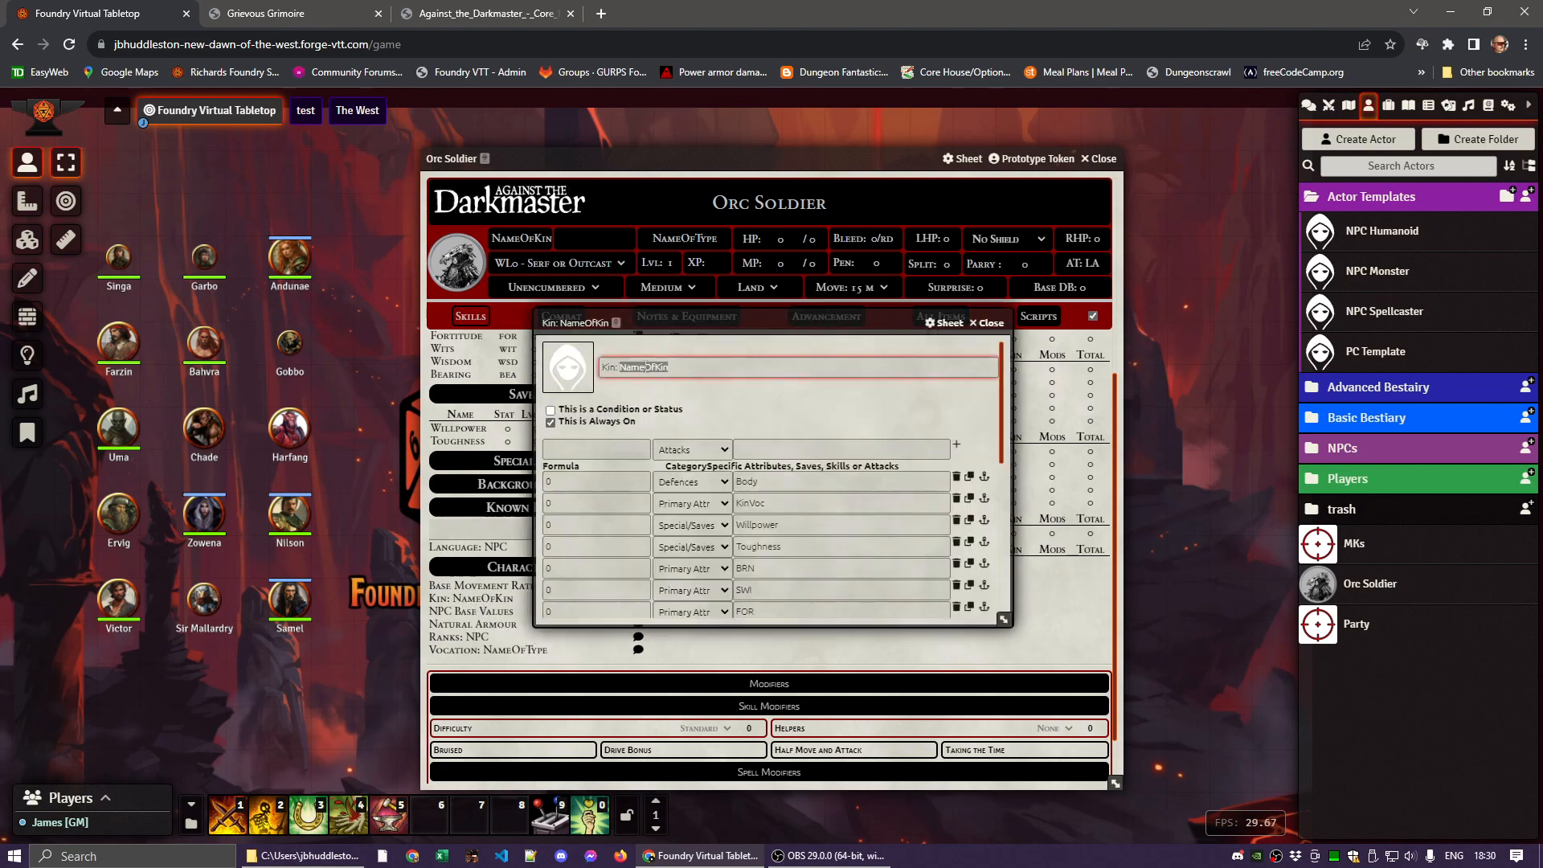
pyautogui.write('Orc')
pyautogui.press('Return')
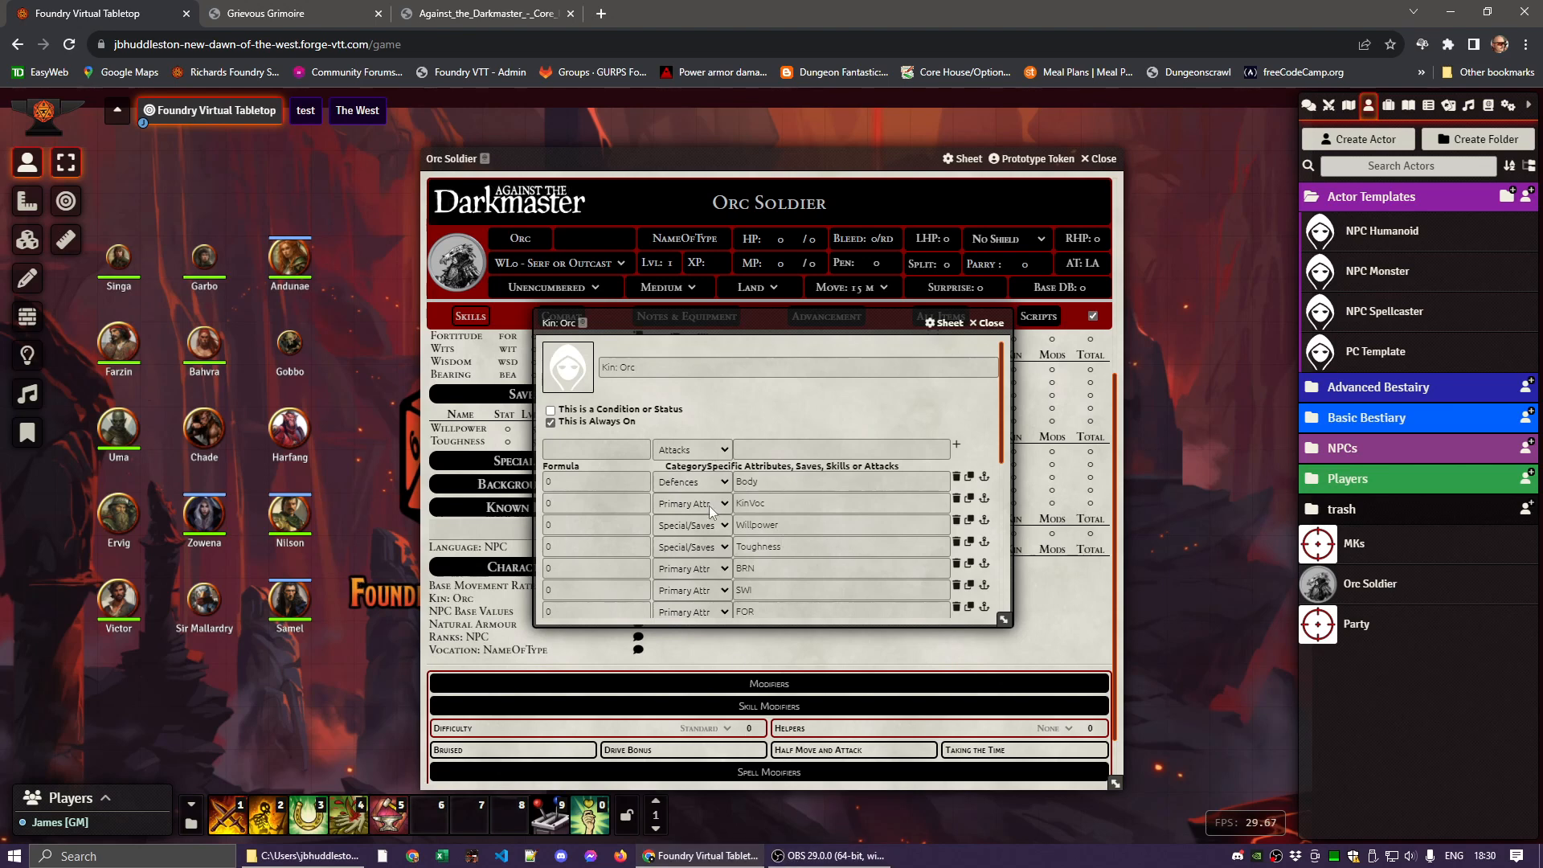
# Set both the KinVoc and Body formulas of the Kin: Orc trait to 60
pyautogui.click(591, 506)
pyautogui.write('60')
pyautogui.click(565, 481)
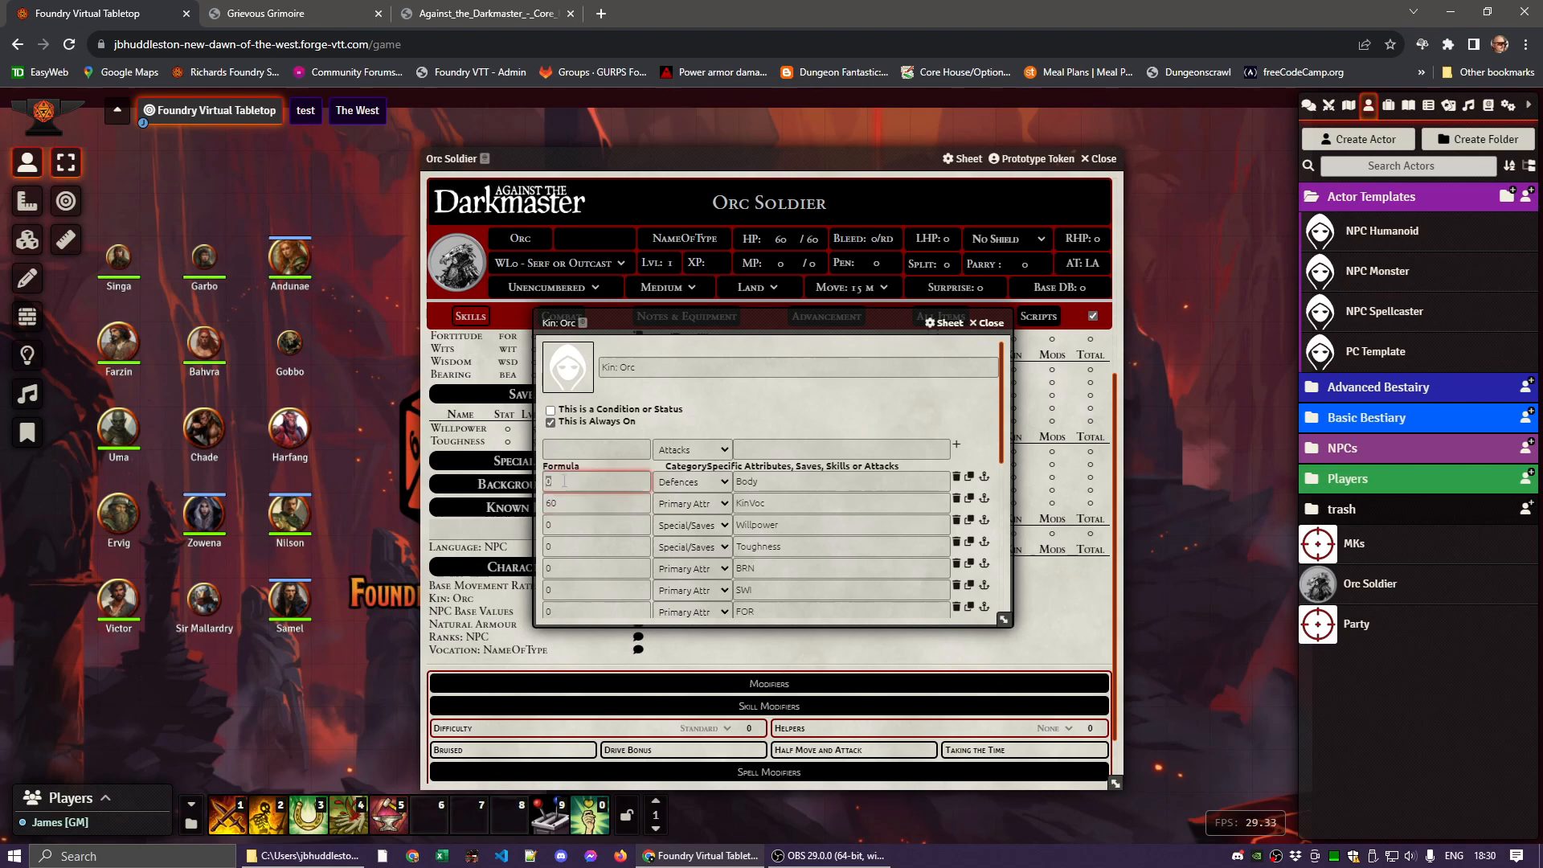
pyautogui.click(745, 399)
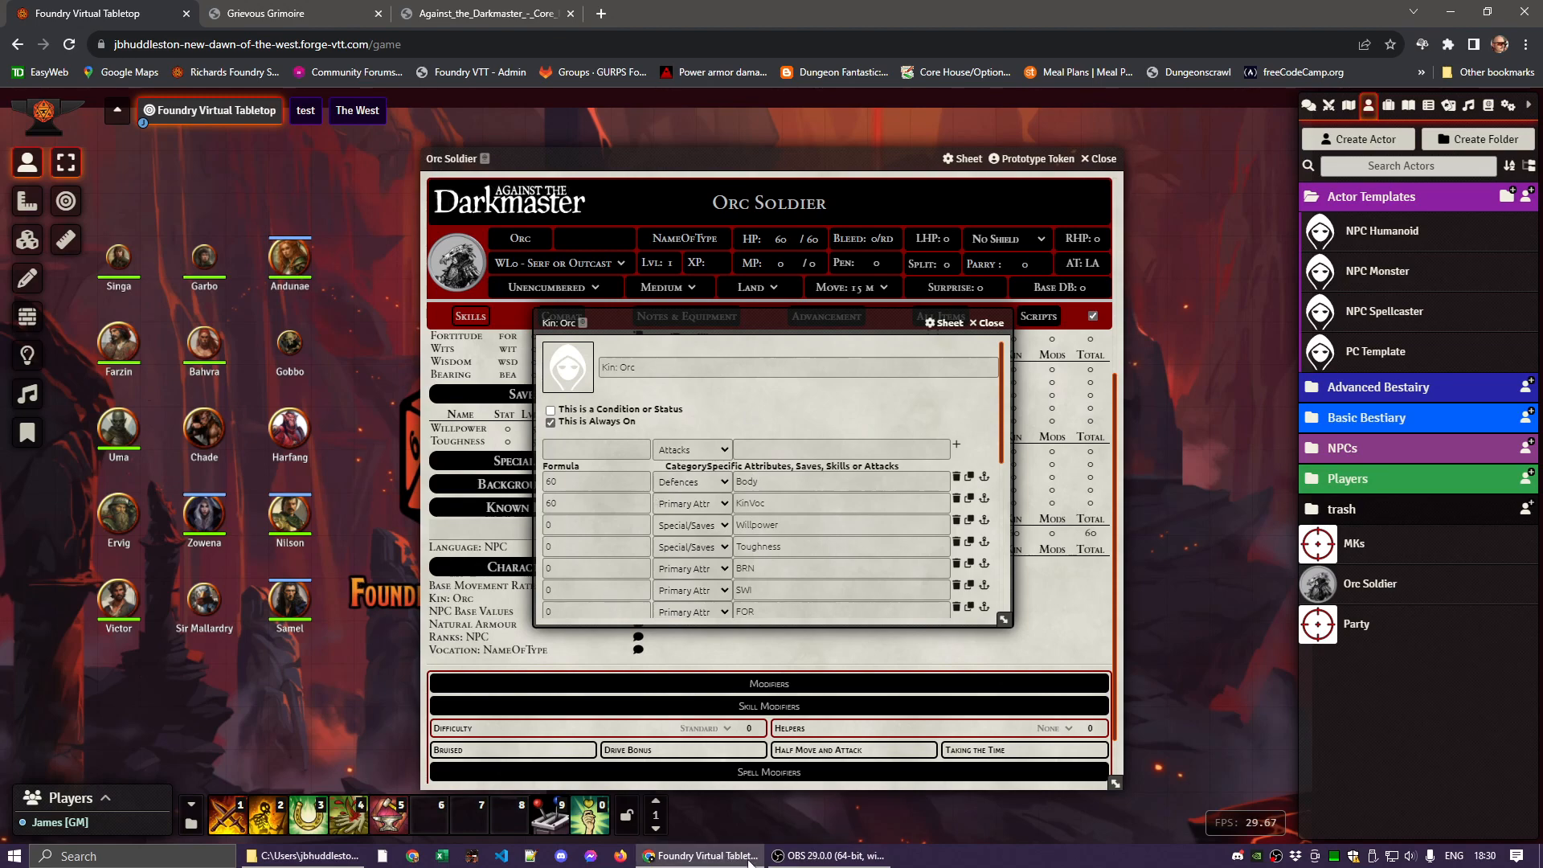
# Consult the Orc stat table in the rules PDF, return to Foundry, set the Kin: Orc trait's Toughness to 40 and Willpower to 5, and close it
pyautogui.click(474, 18)
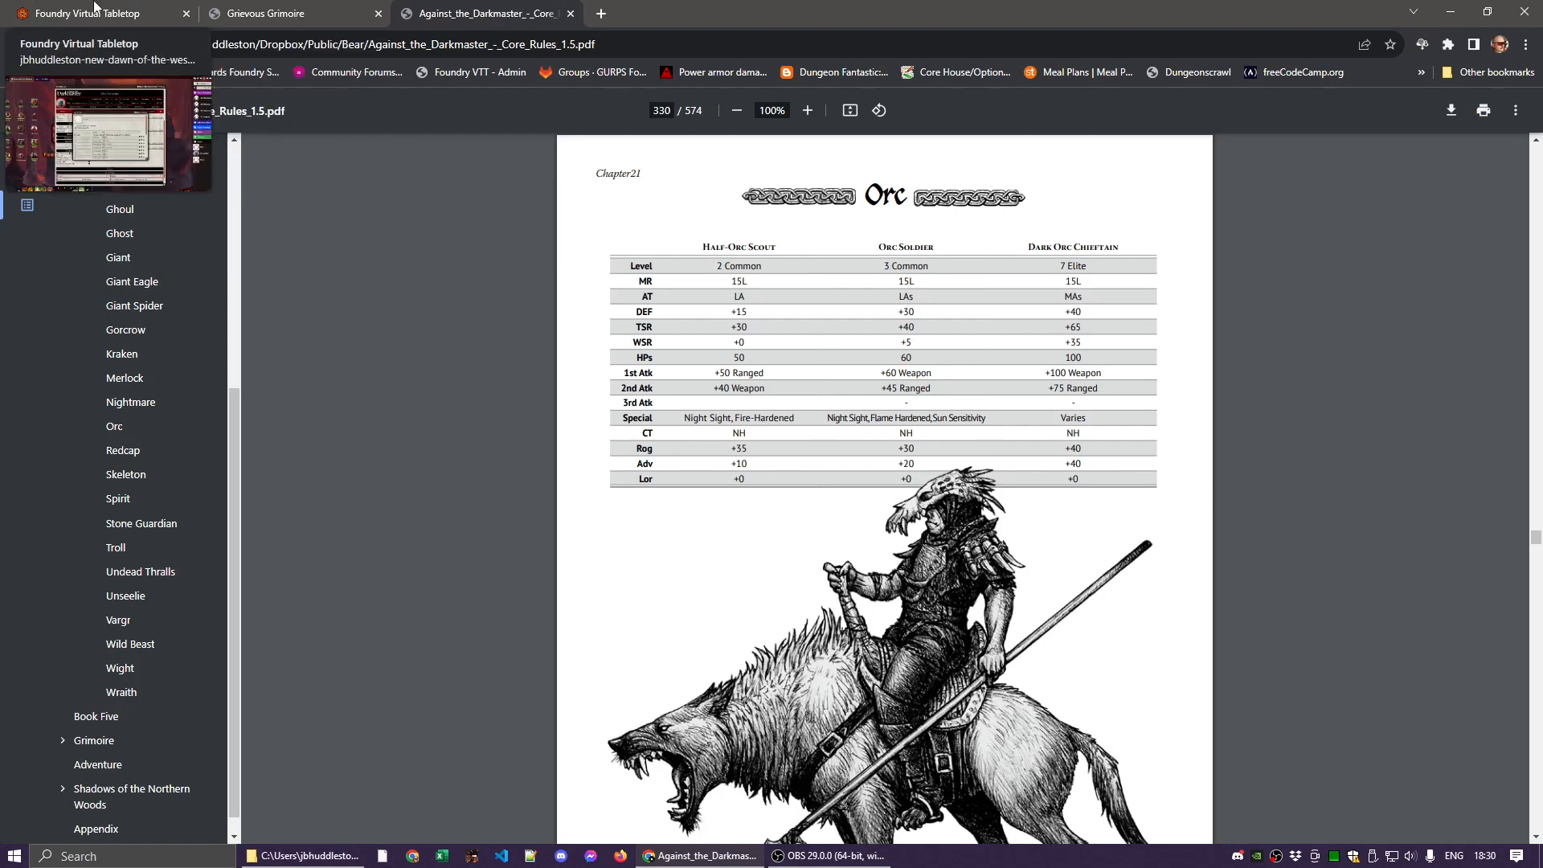
pyautogui.click(97, 15)
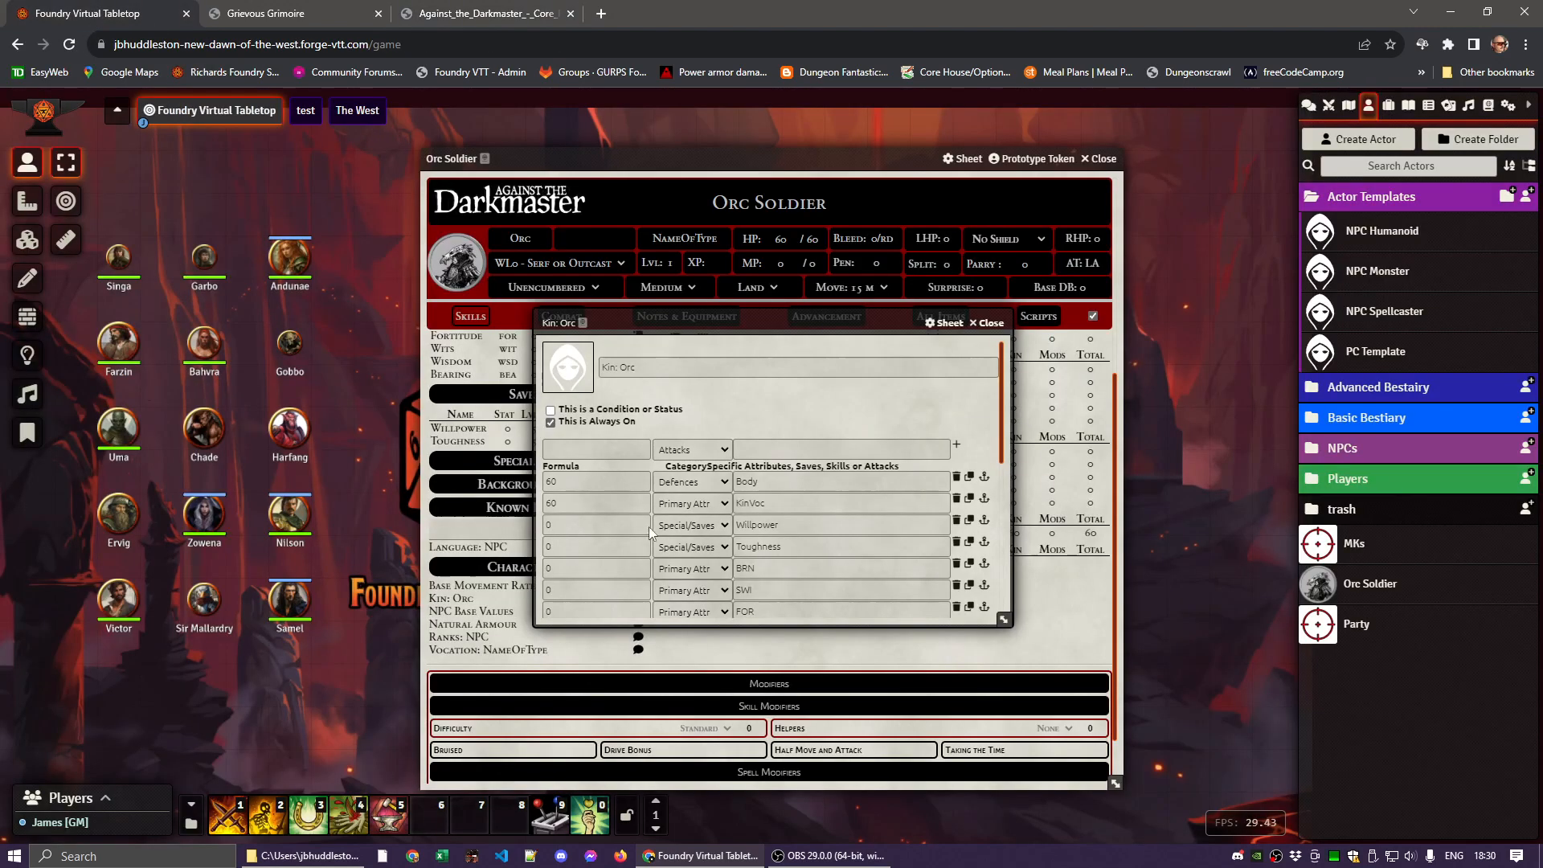
pyautogui.click(604, 547)
pyautogui.write('40')
pyautogui.click(592, 524)
pyautogui.click(584, 565)
pyautogui.scroll(-2, 585, 565)
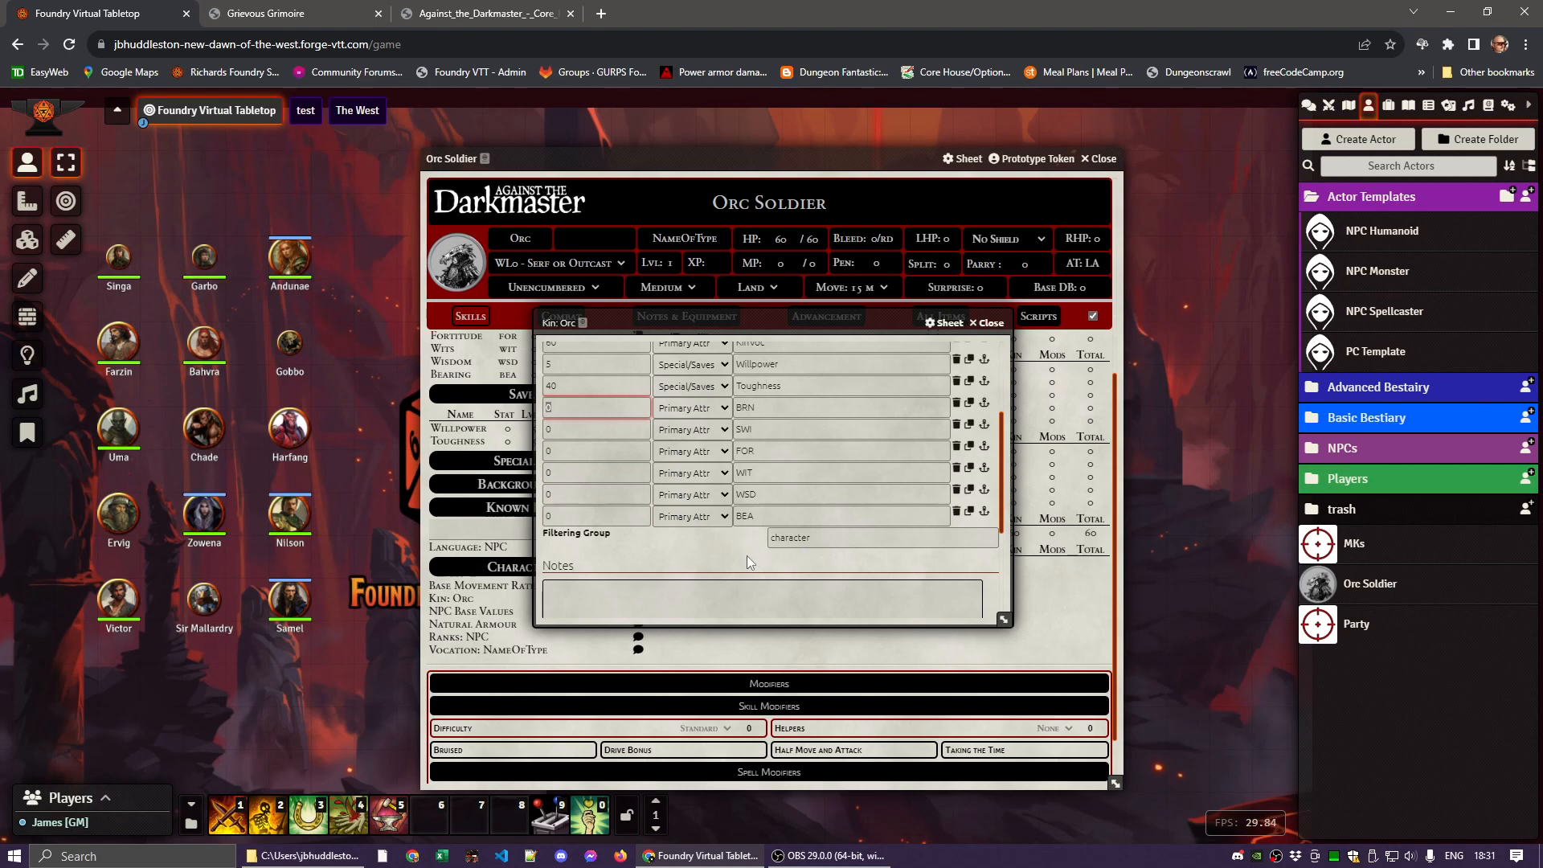
pyautogui.scroll(1, 746, 560)
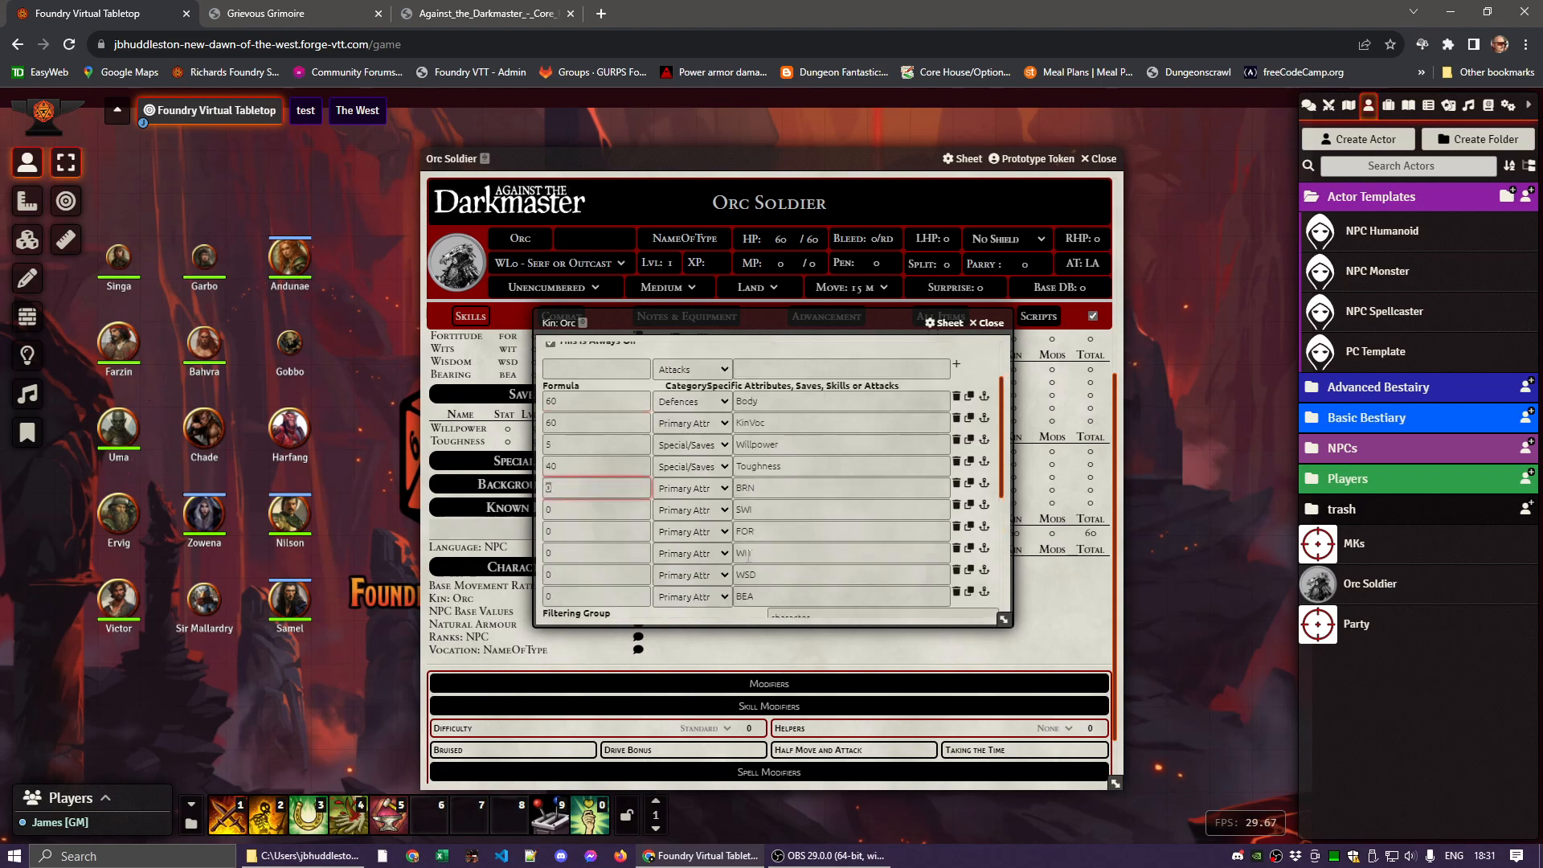
pyautogui.scroll(1, 746, 554)
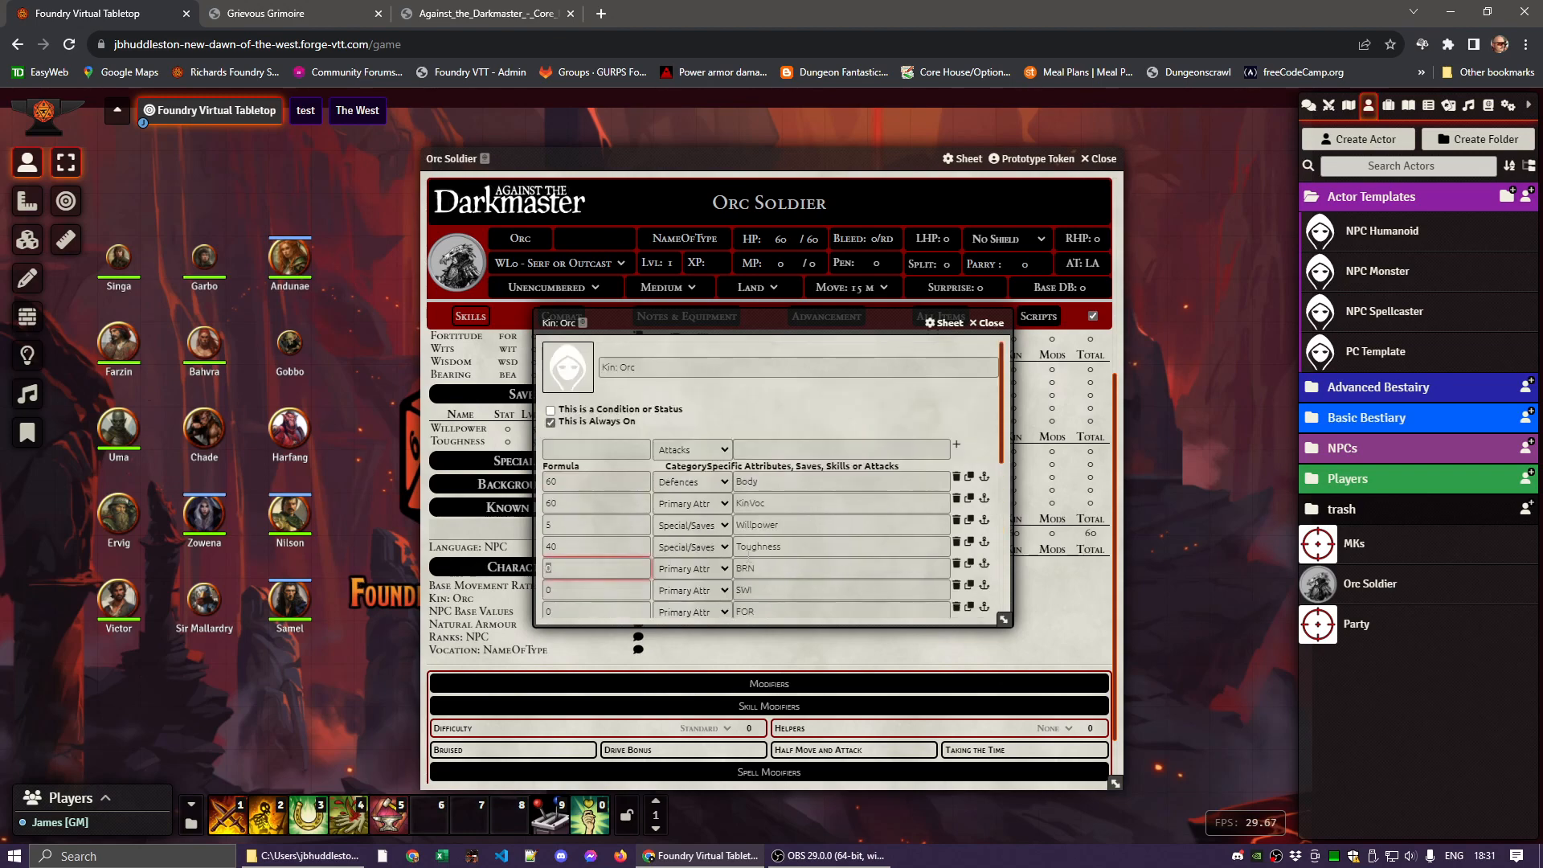
pyautogui.scroll(-5, 747, 560)
pyautogui.scroll(3, 748, 557)
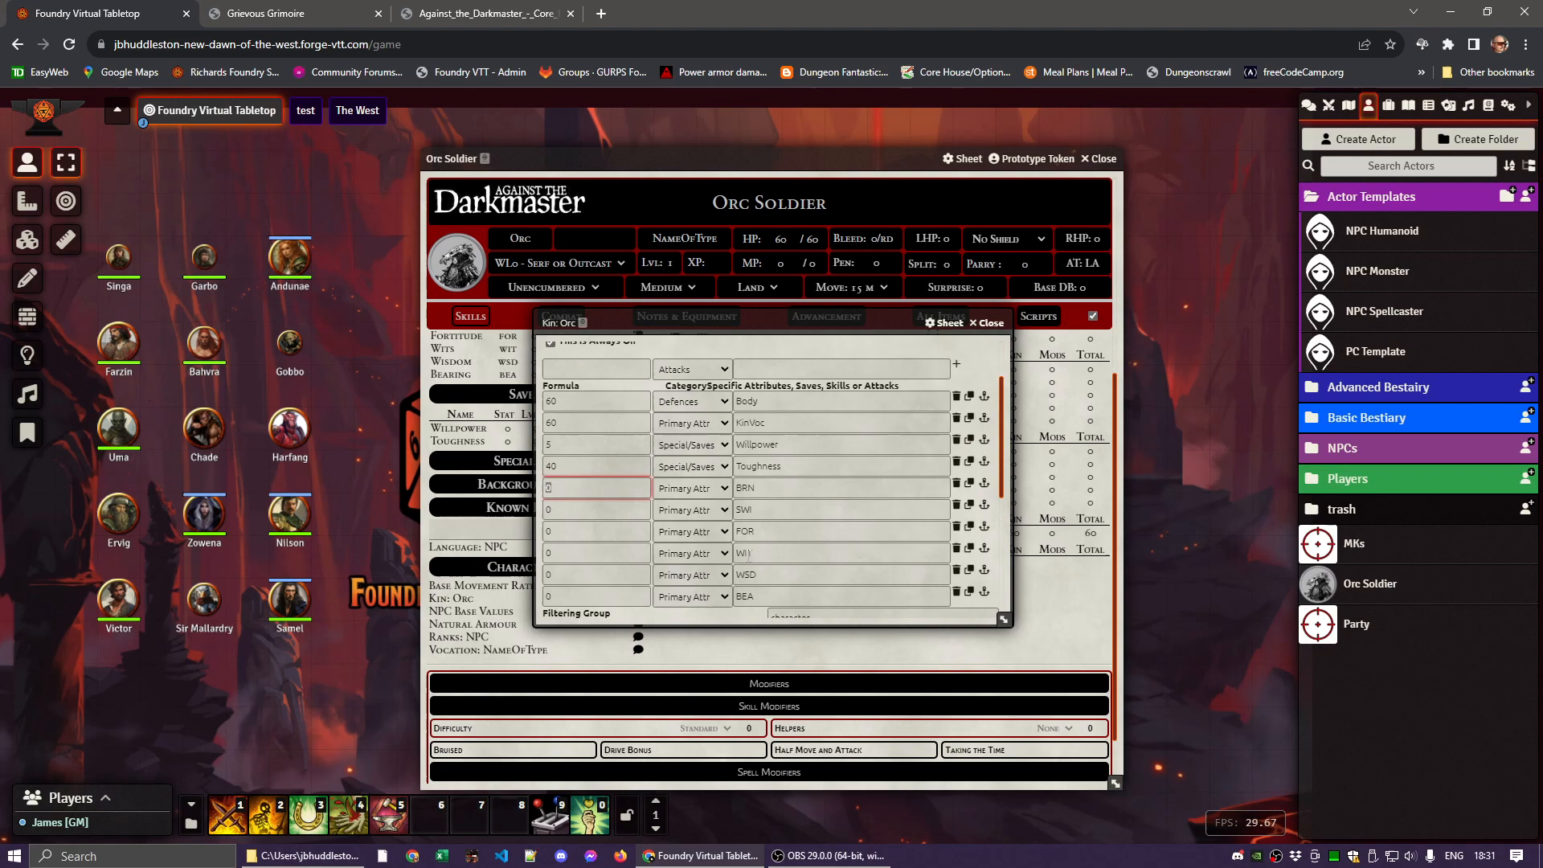
pyautogui.click(989, 323)
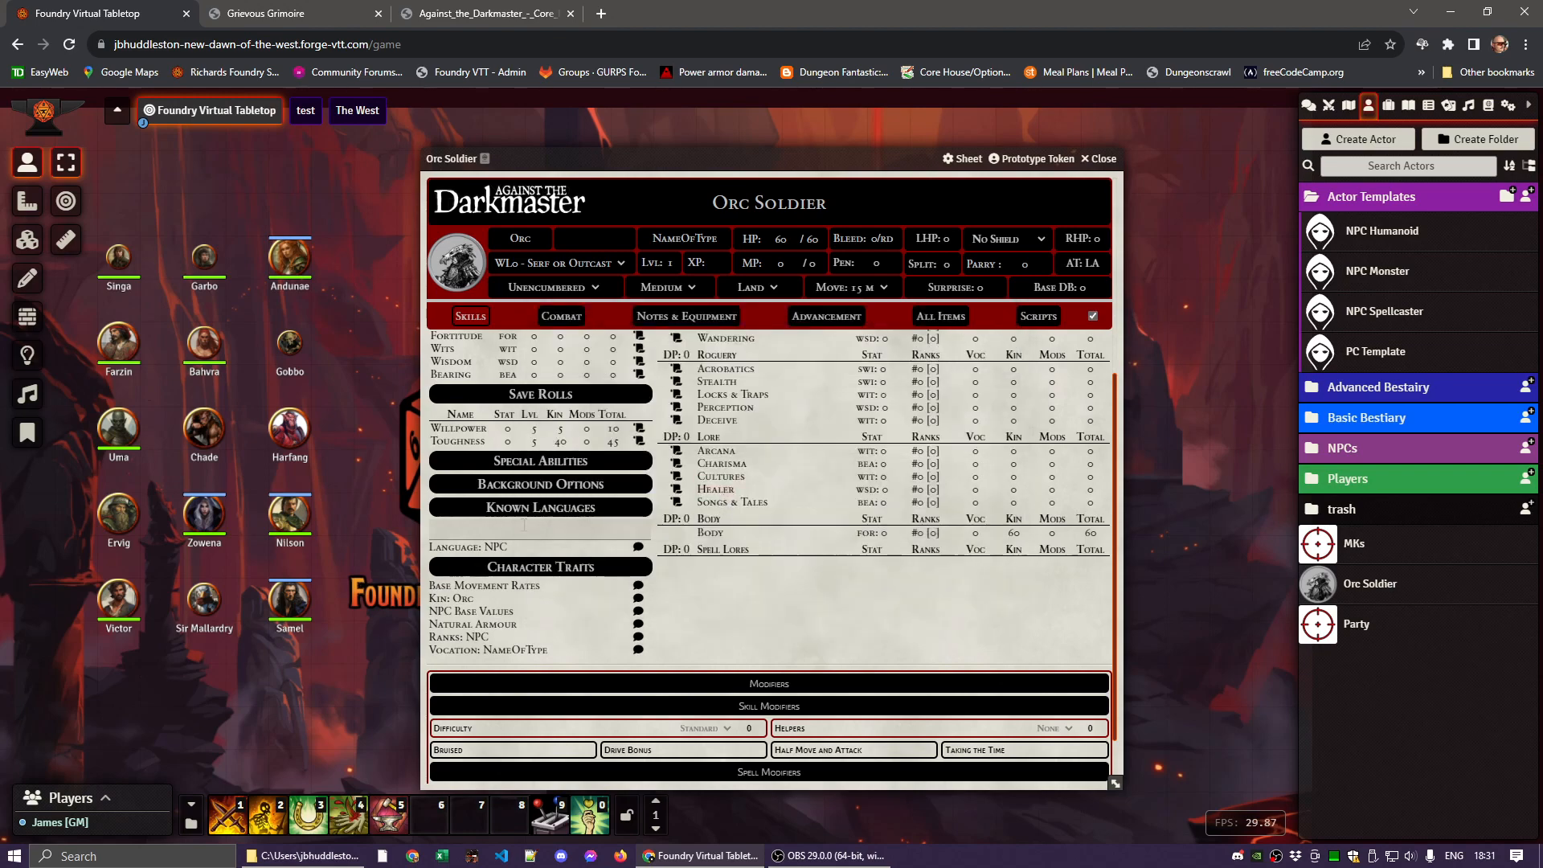
# Rename the Vocation: NameOfType character trait as Vocation: Soldier and close it
pyautogui.click(454, 651)
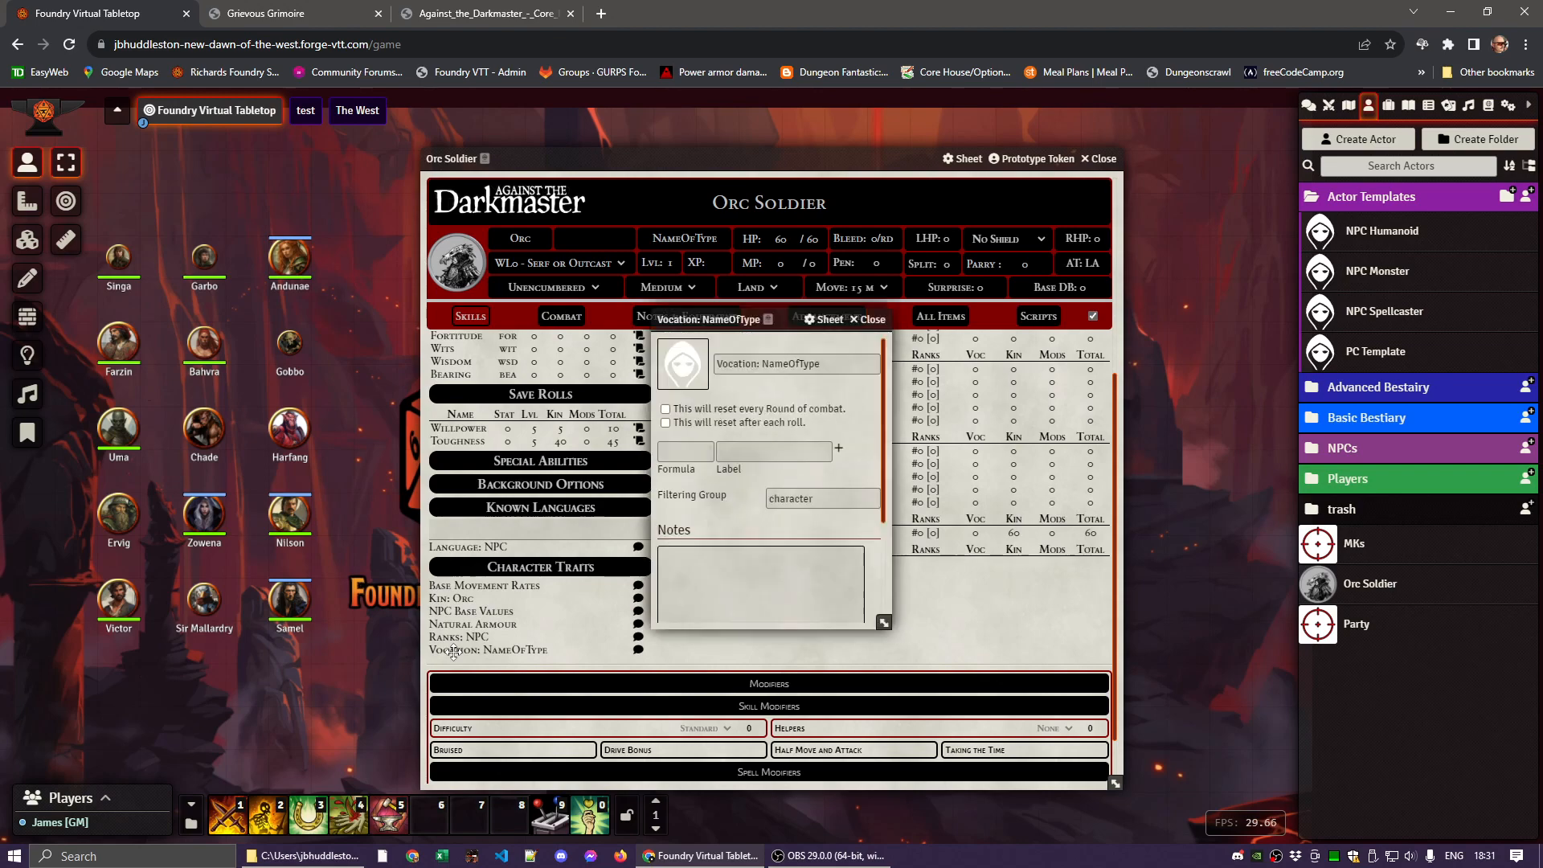
pyautogui.click(788, 362)
pyautogui.doubleClick(788, 362)
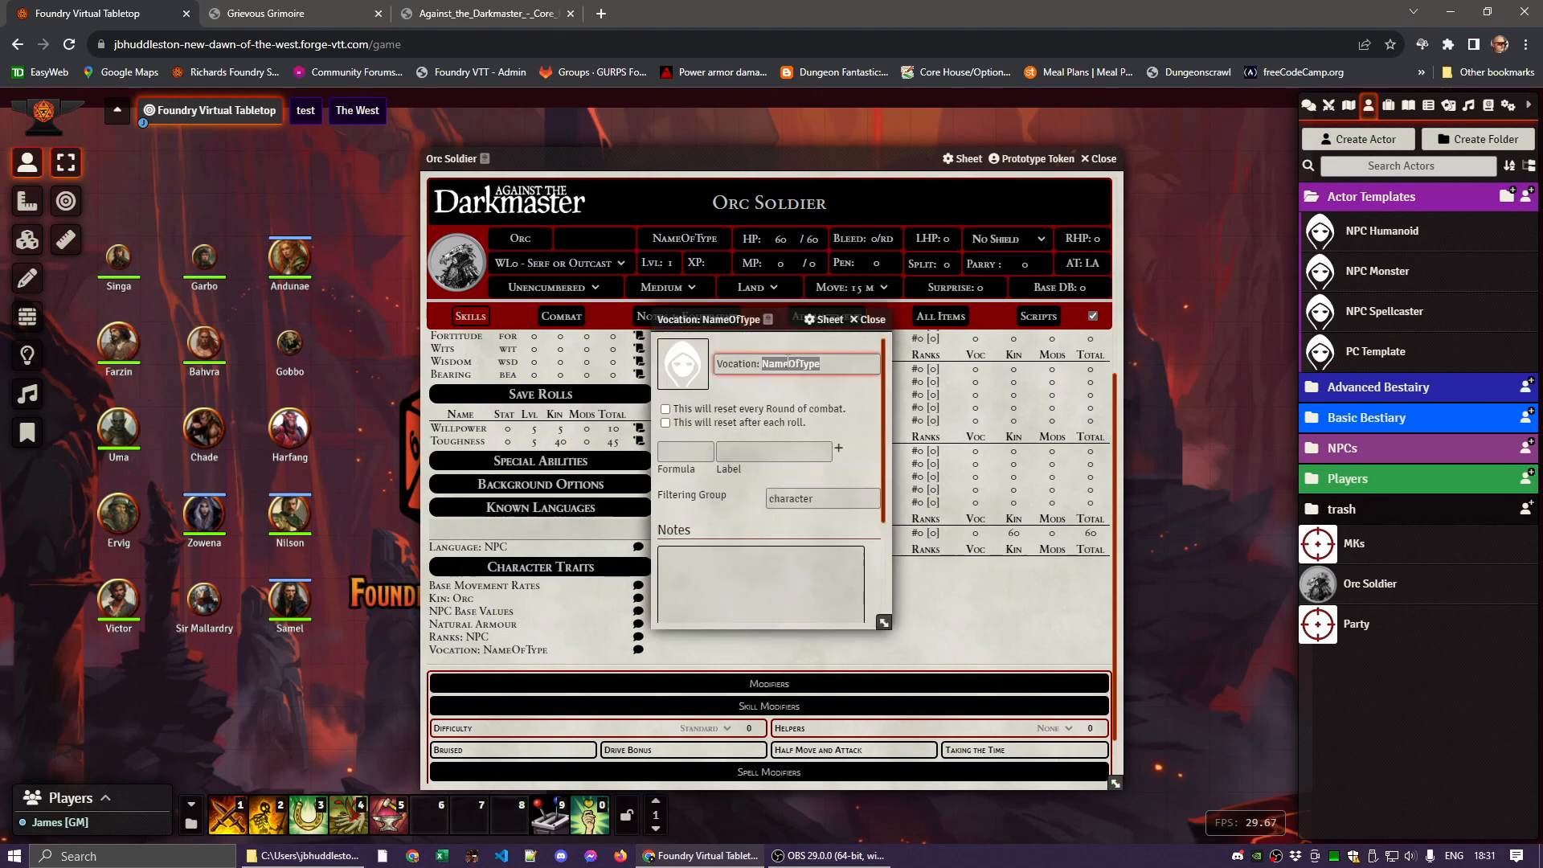
pyautogui.write('Soldier')
pyautogui.click(782, 384)
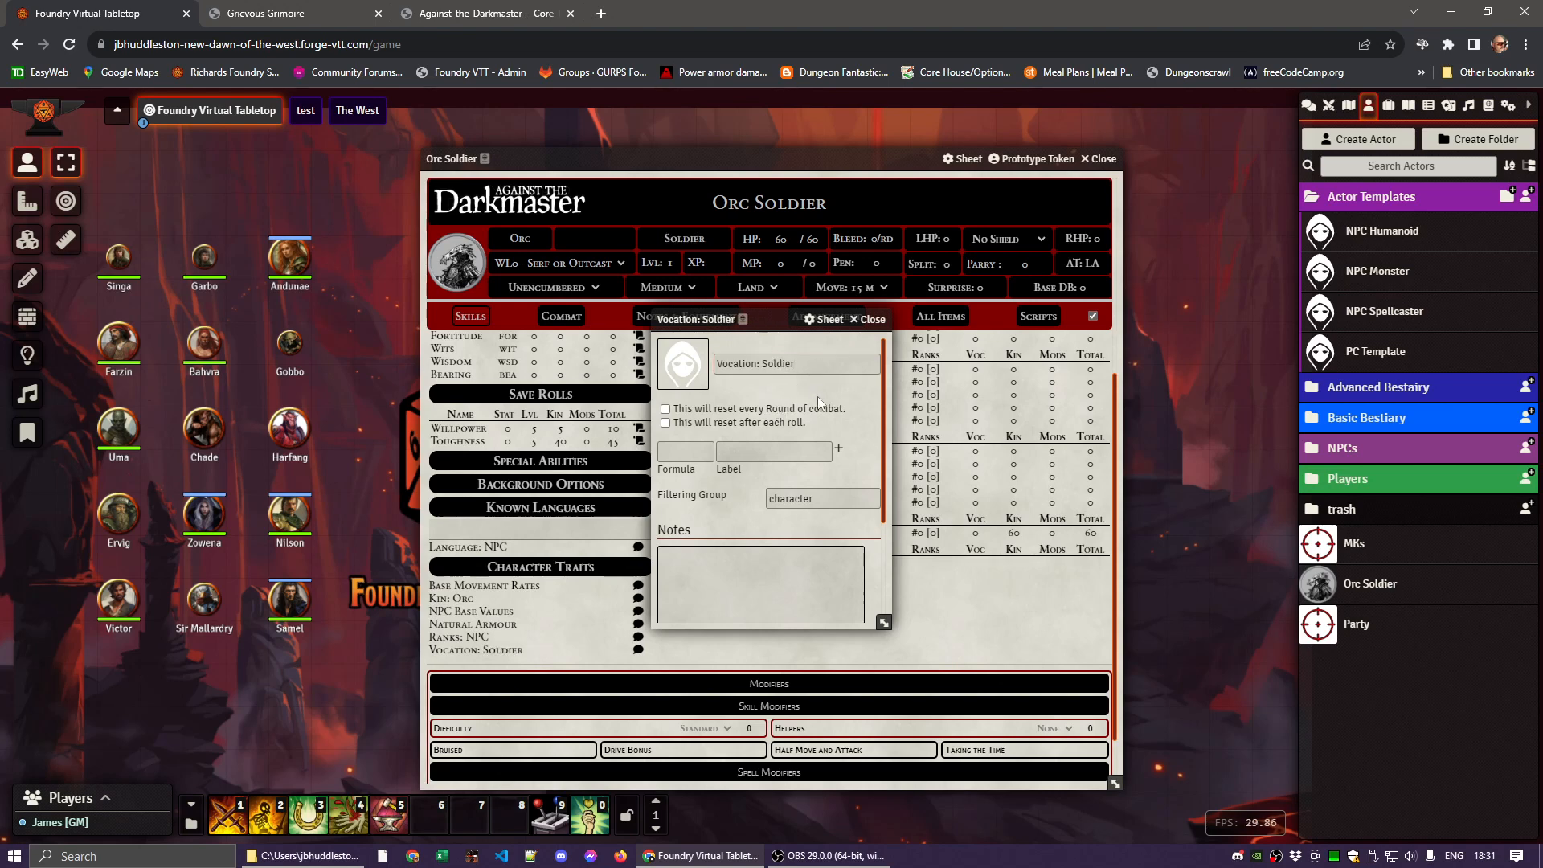
pyautogui.click(868, 319)
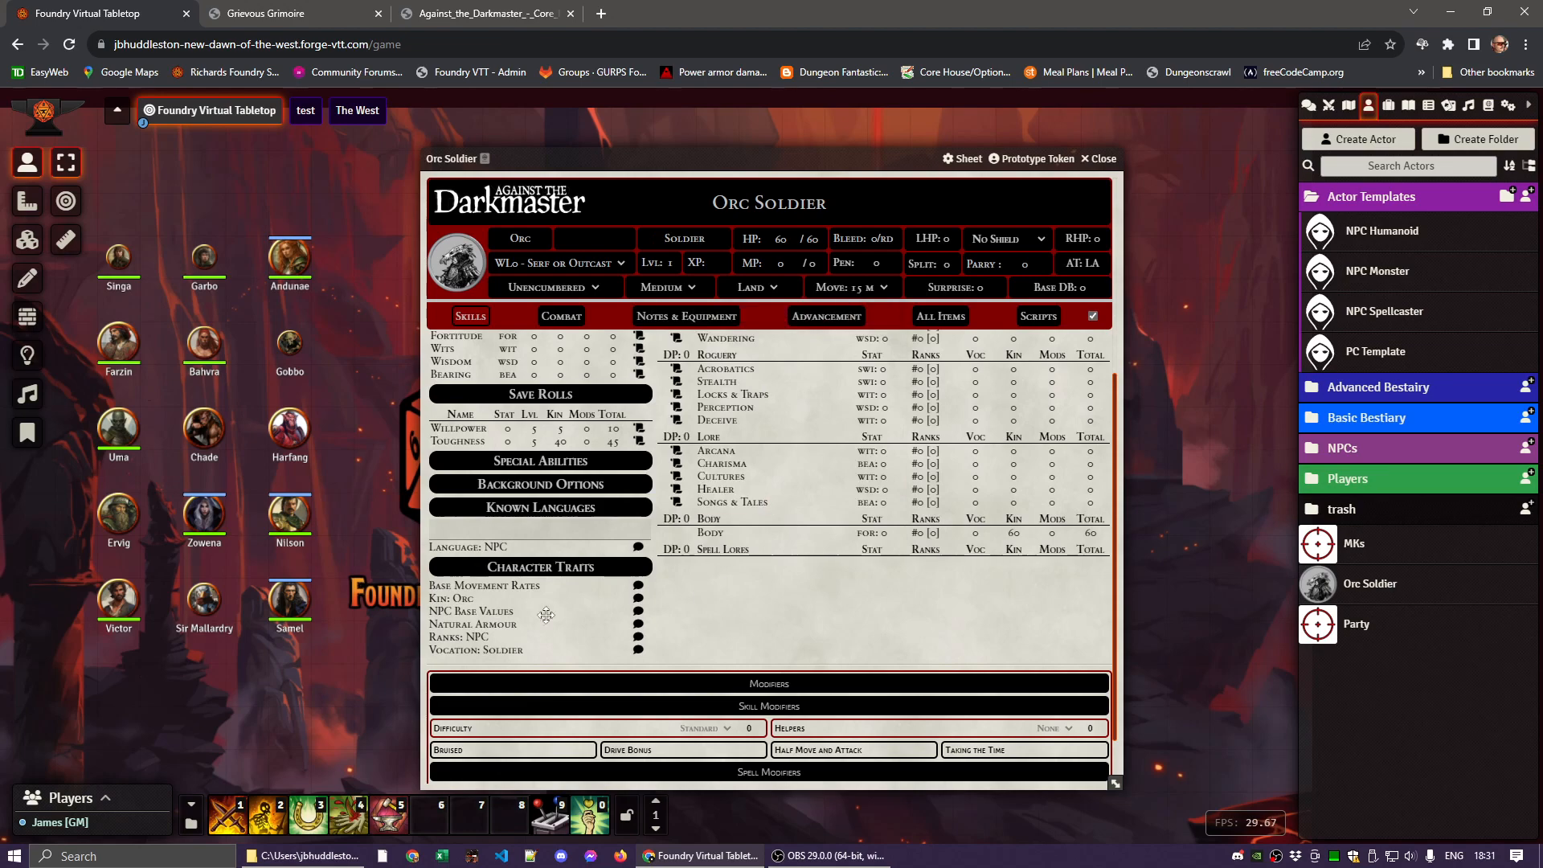
# Set the Level formula in the Ranks: NPC trait to 3 and move its window clear of the save rolls
pyautogui.click(454, 638)
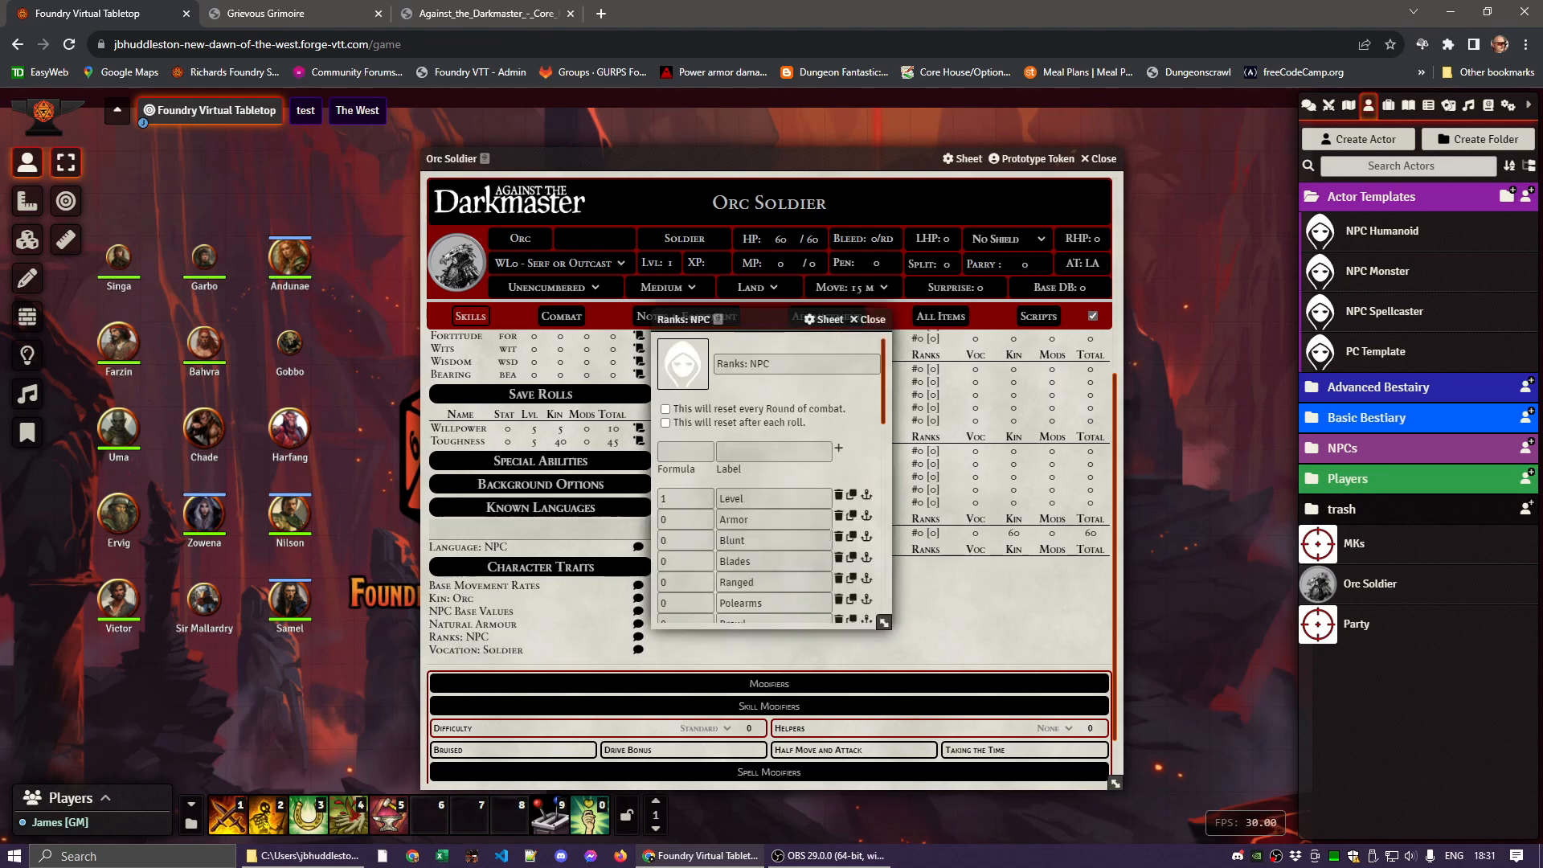
pyautogui.click(705, 497)
pyautogui.press('Return')
pyautogui.moveTo(770, 323); pyautogui.dragTo(1093, 367)
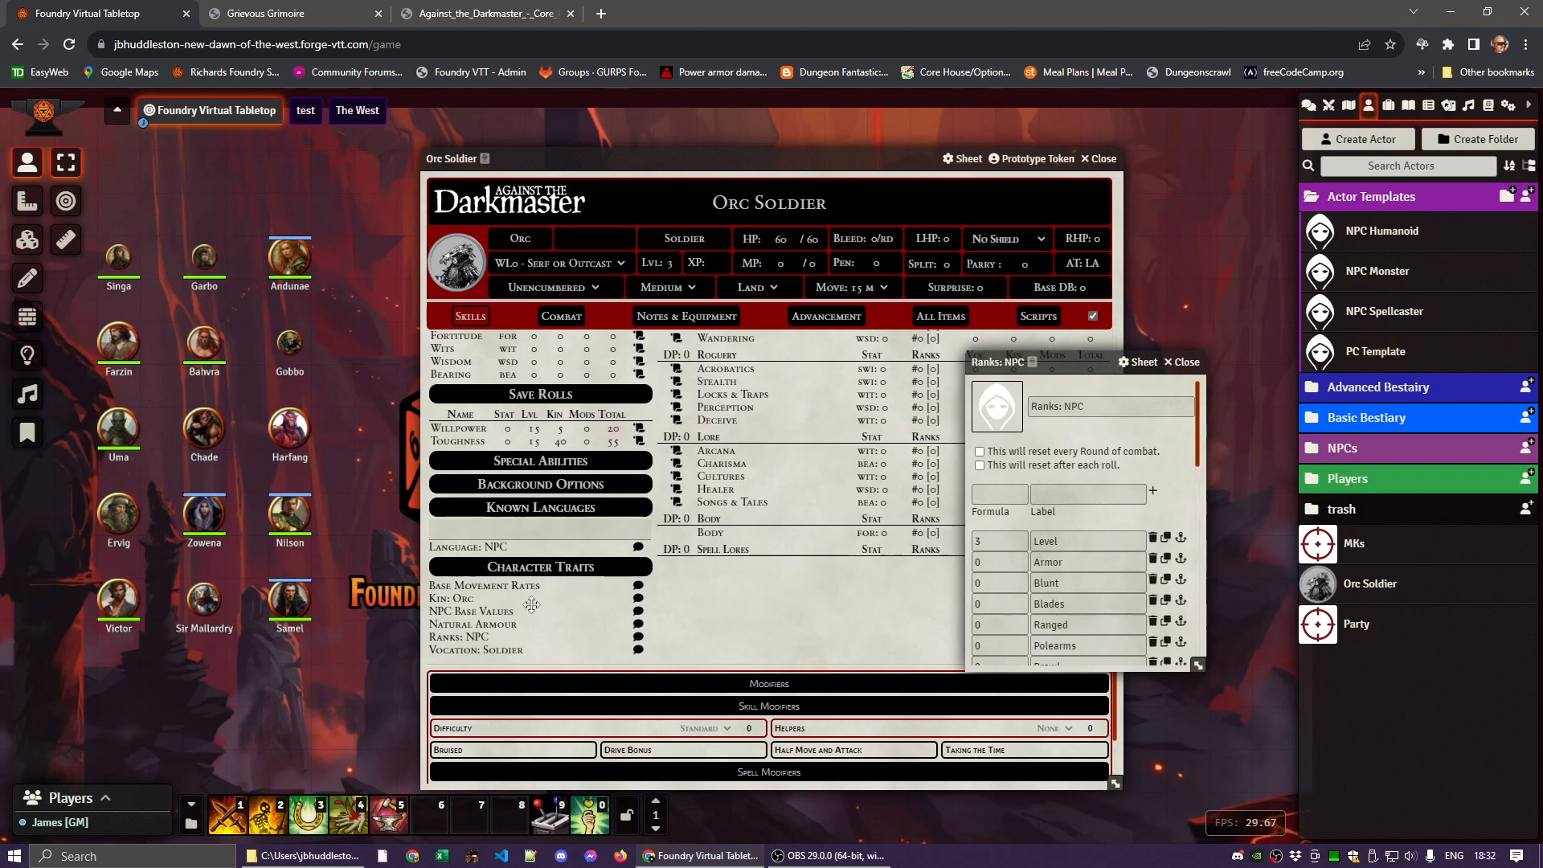
# Reopen the Kin: Orc trait, set its Toughness formula to 25 and Willpower to -10, and close it
pyautogui.click(451, 598)
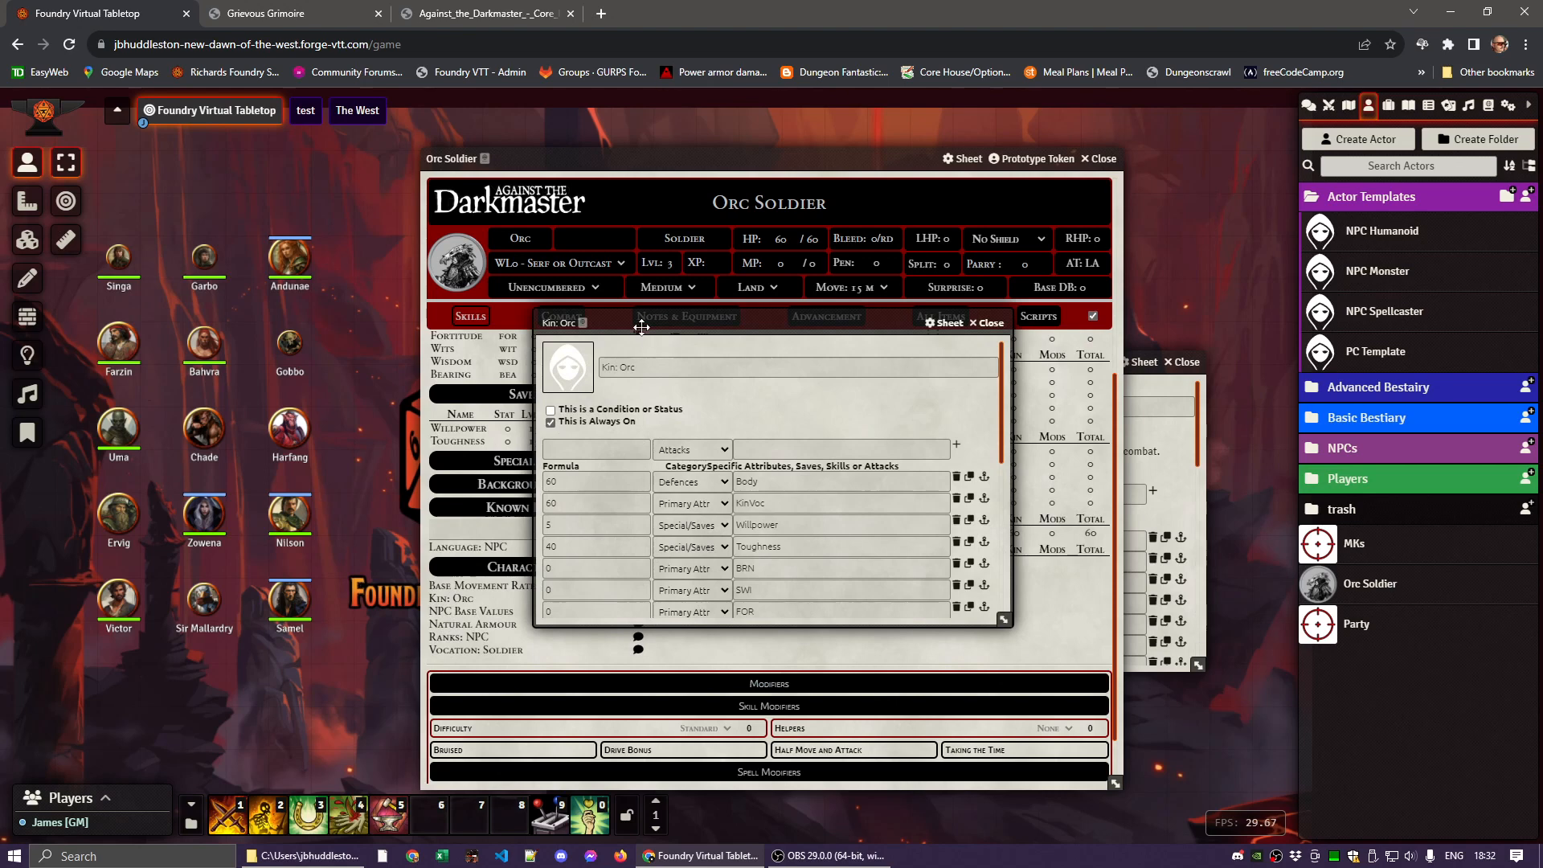
pyautogui.moveTo(636, 321); pyautogui.dragTo(783, 375)
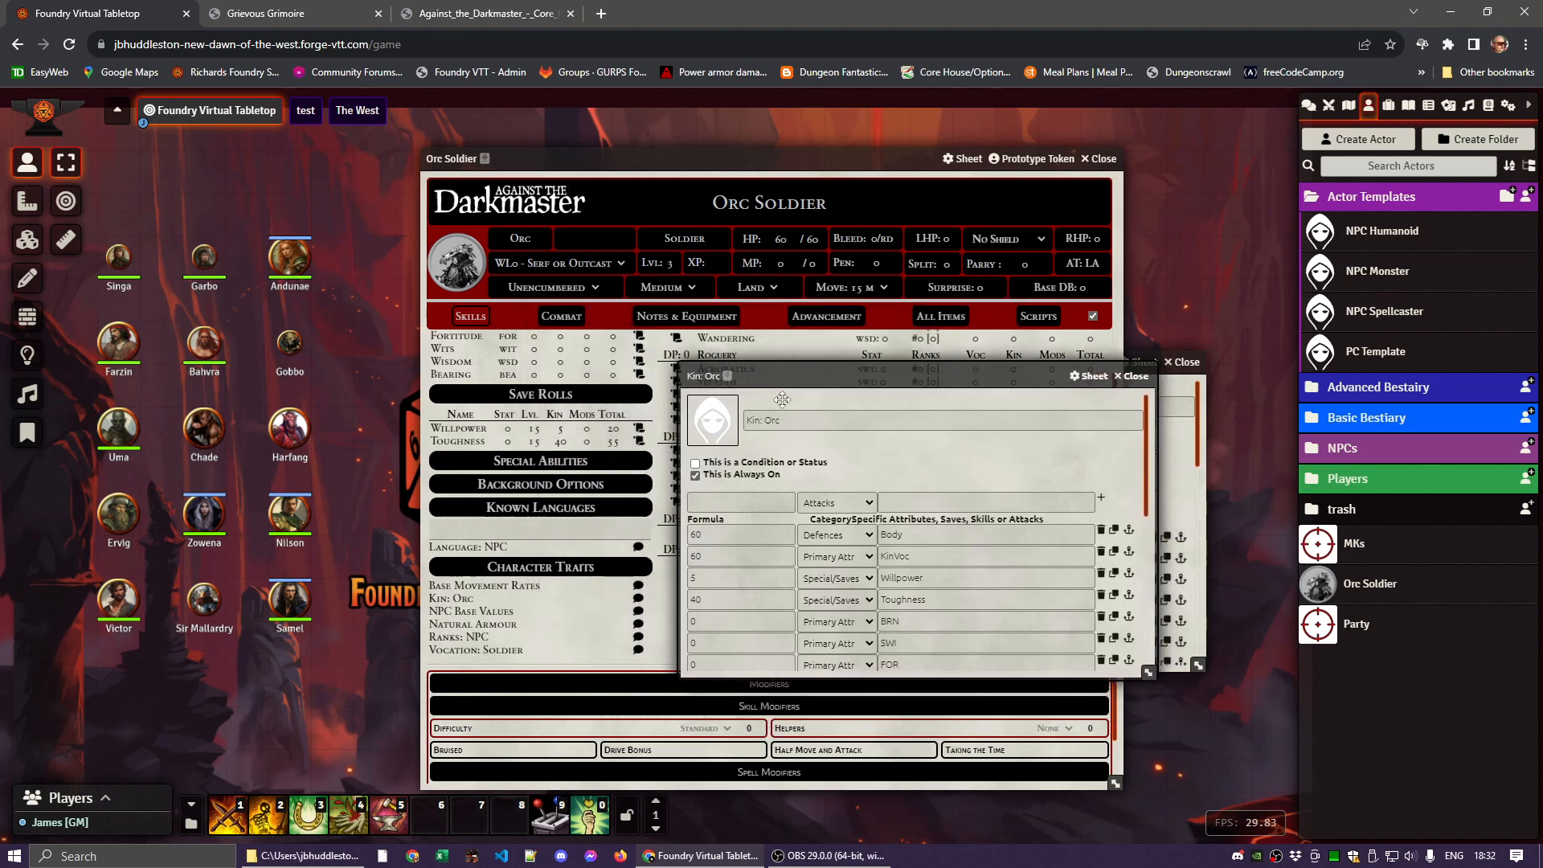
pyautogui.click(717, 598)
pyautogui.write('25')
pyautogui.click(720, 578)
pyautogui.press('Return')
pyautogui.click(1136, 376)
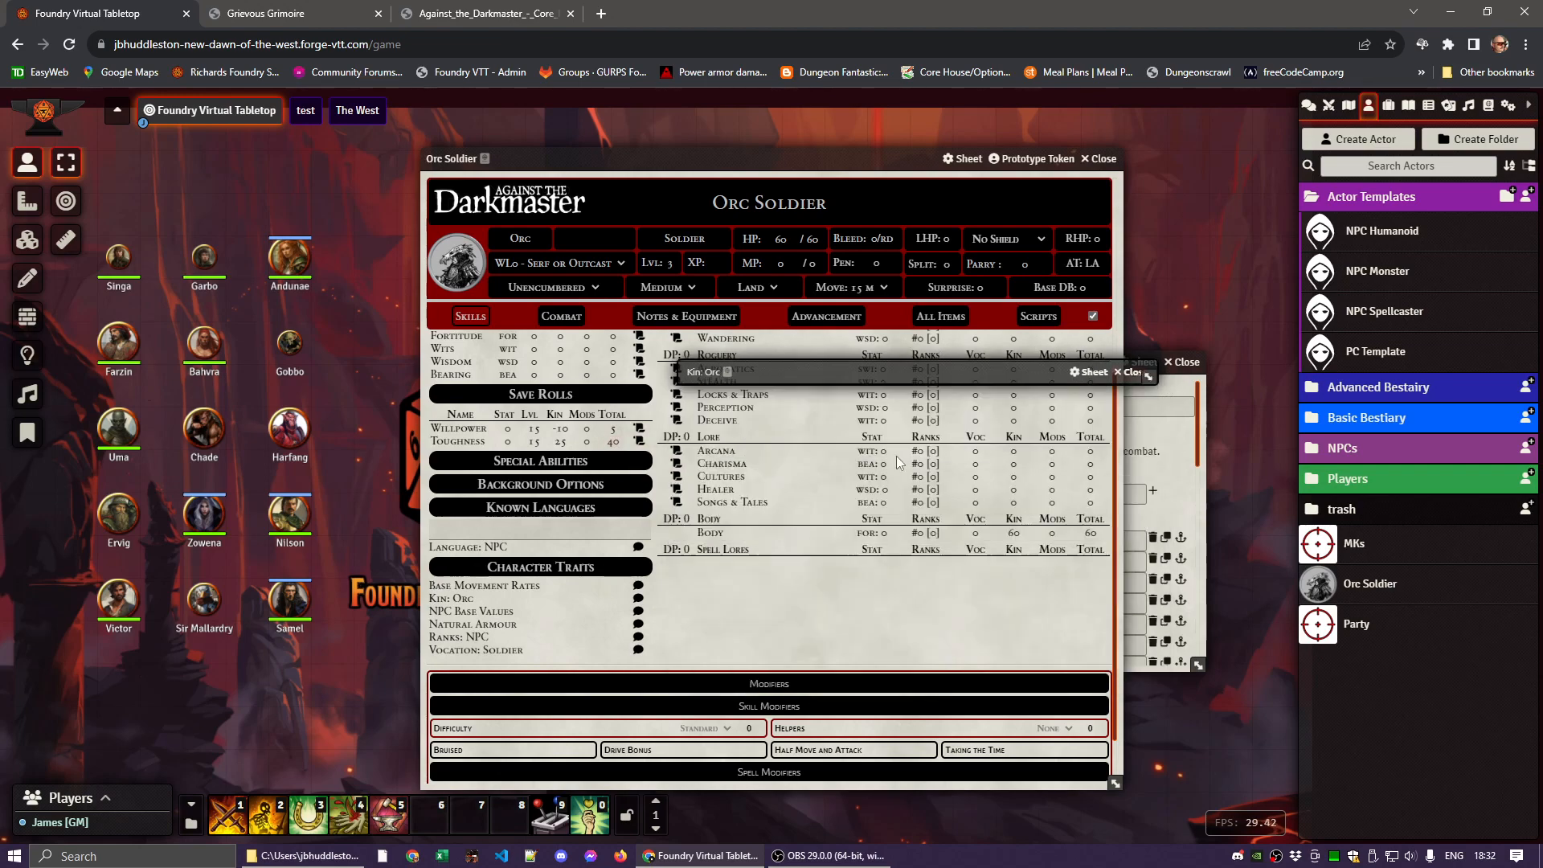
# Compare the Armor entry in the Ranks: NPC trait with the sheet's Armor skill and close the trait
pyautogui.click(1167, 427)
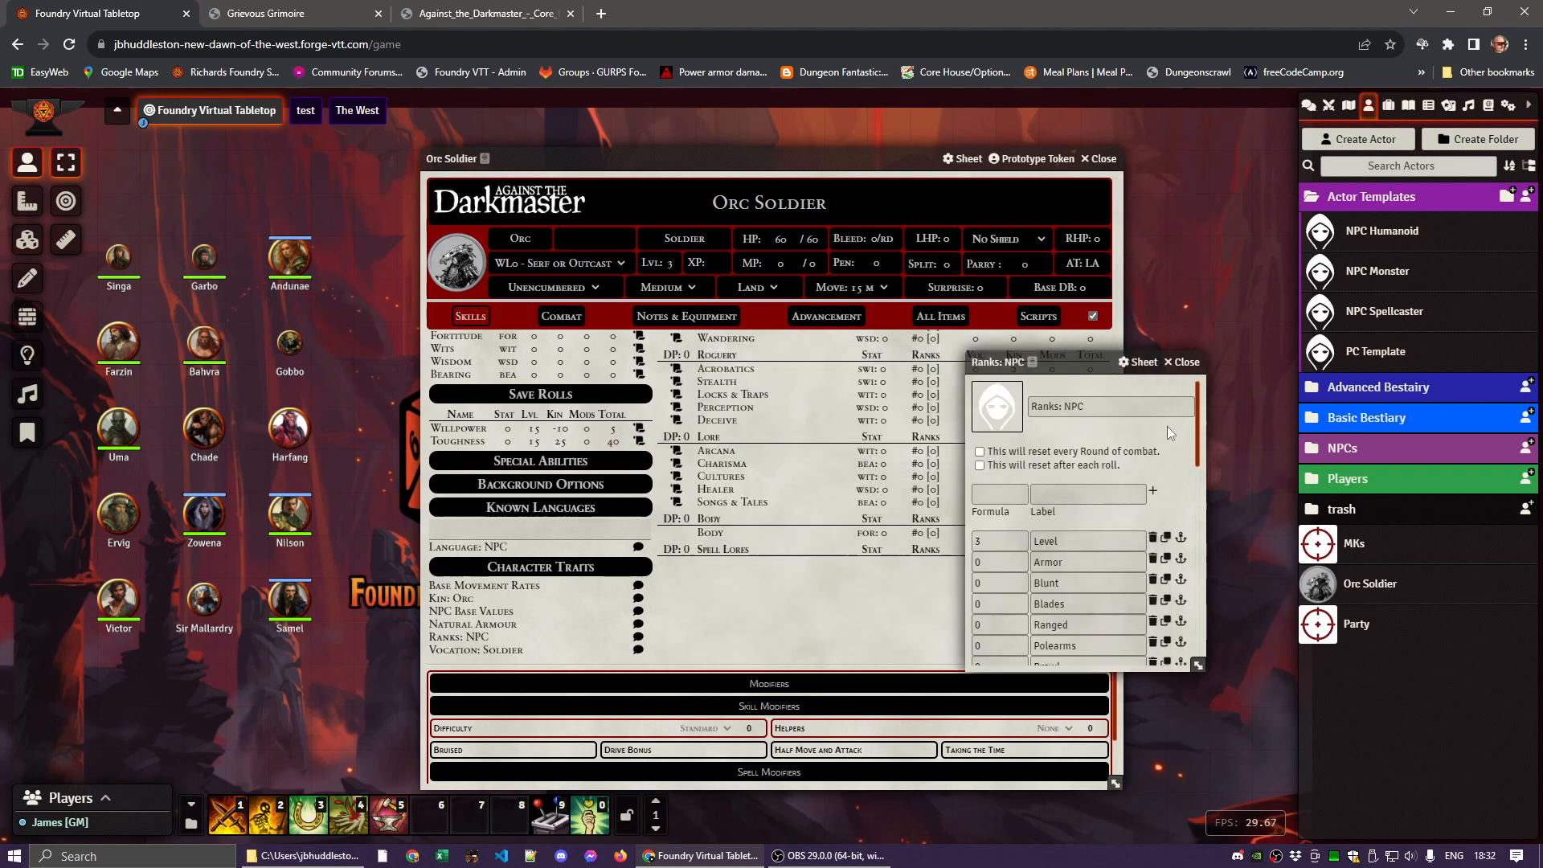
pyautogui.moveTo(1081, 362); pyautogui.dragTo(1077, 149)
pyautogui.moveTo(1193, 455); pyautogui.dragTo(1199, 417)
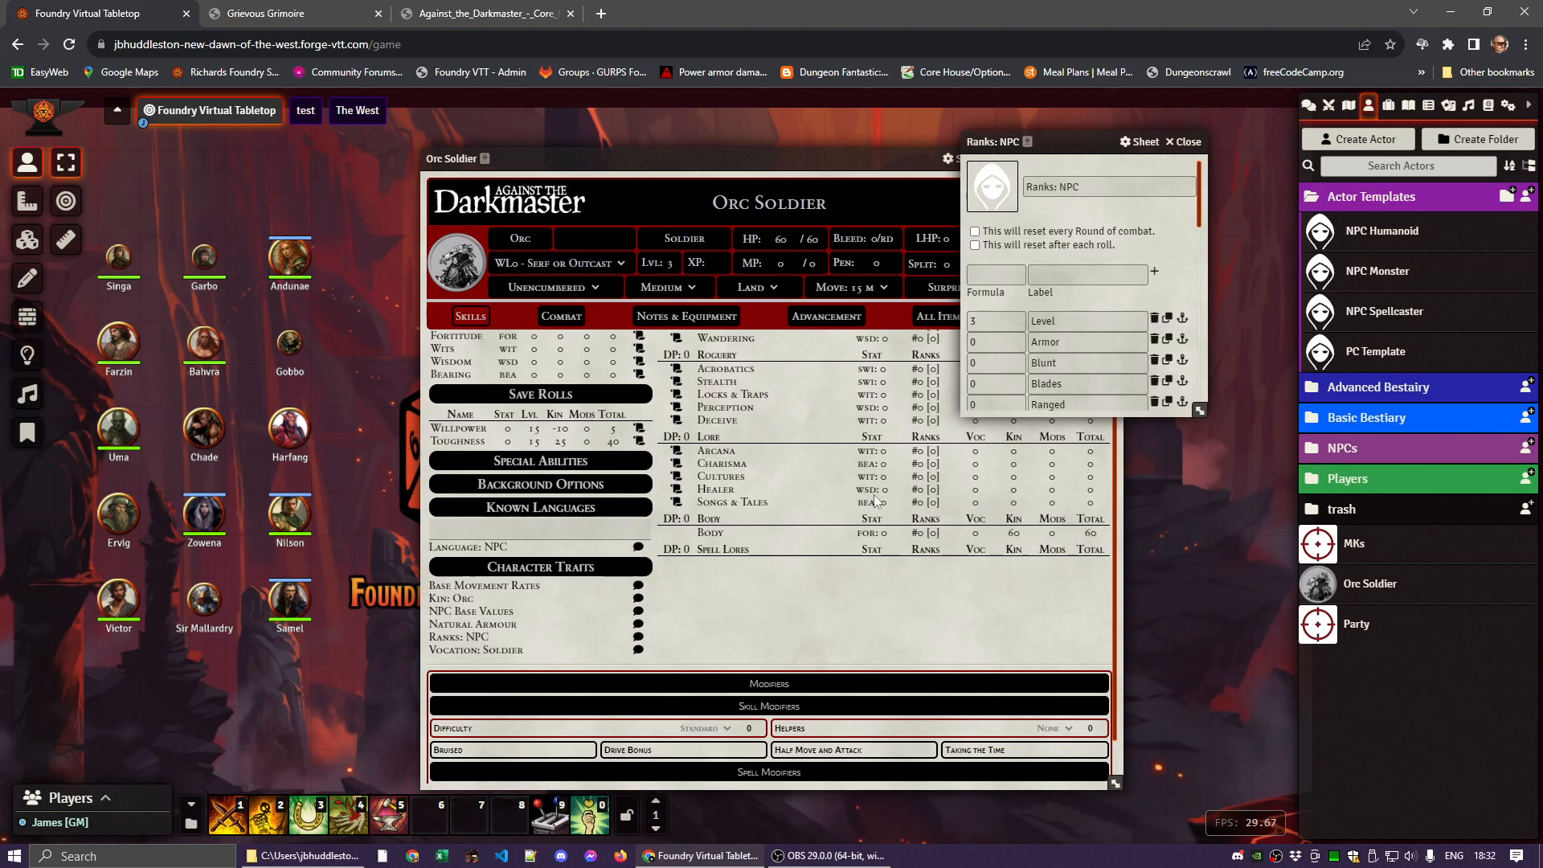
pyautogui.click(982, 342)
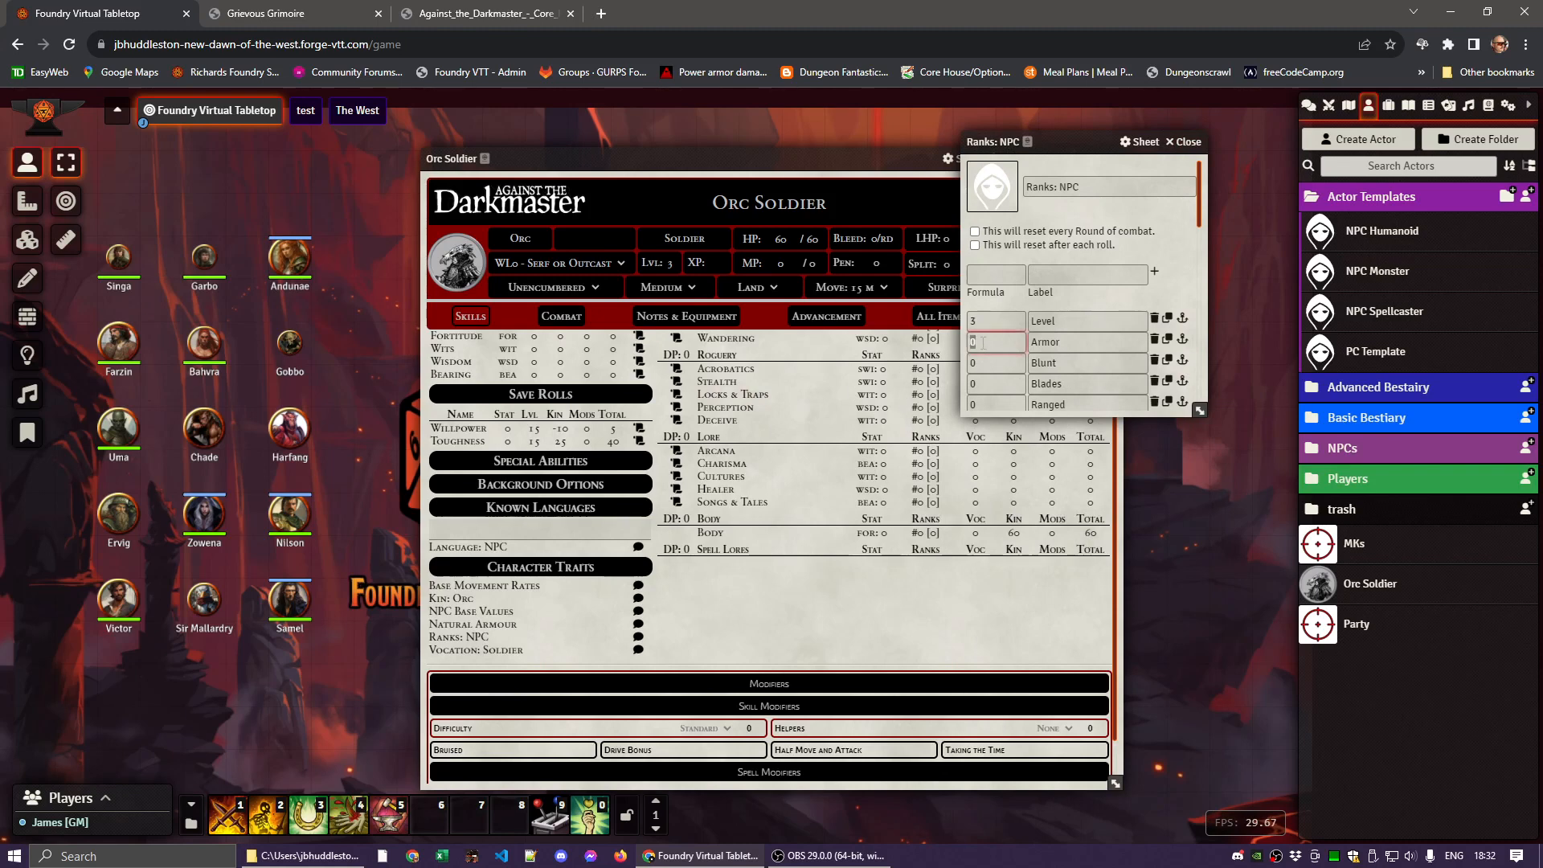
pyautogui.click(1061, 342)
pyautogui.scroll(4, 794, 471)
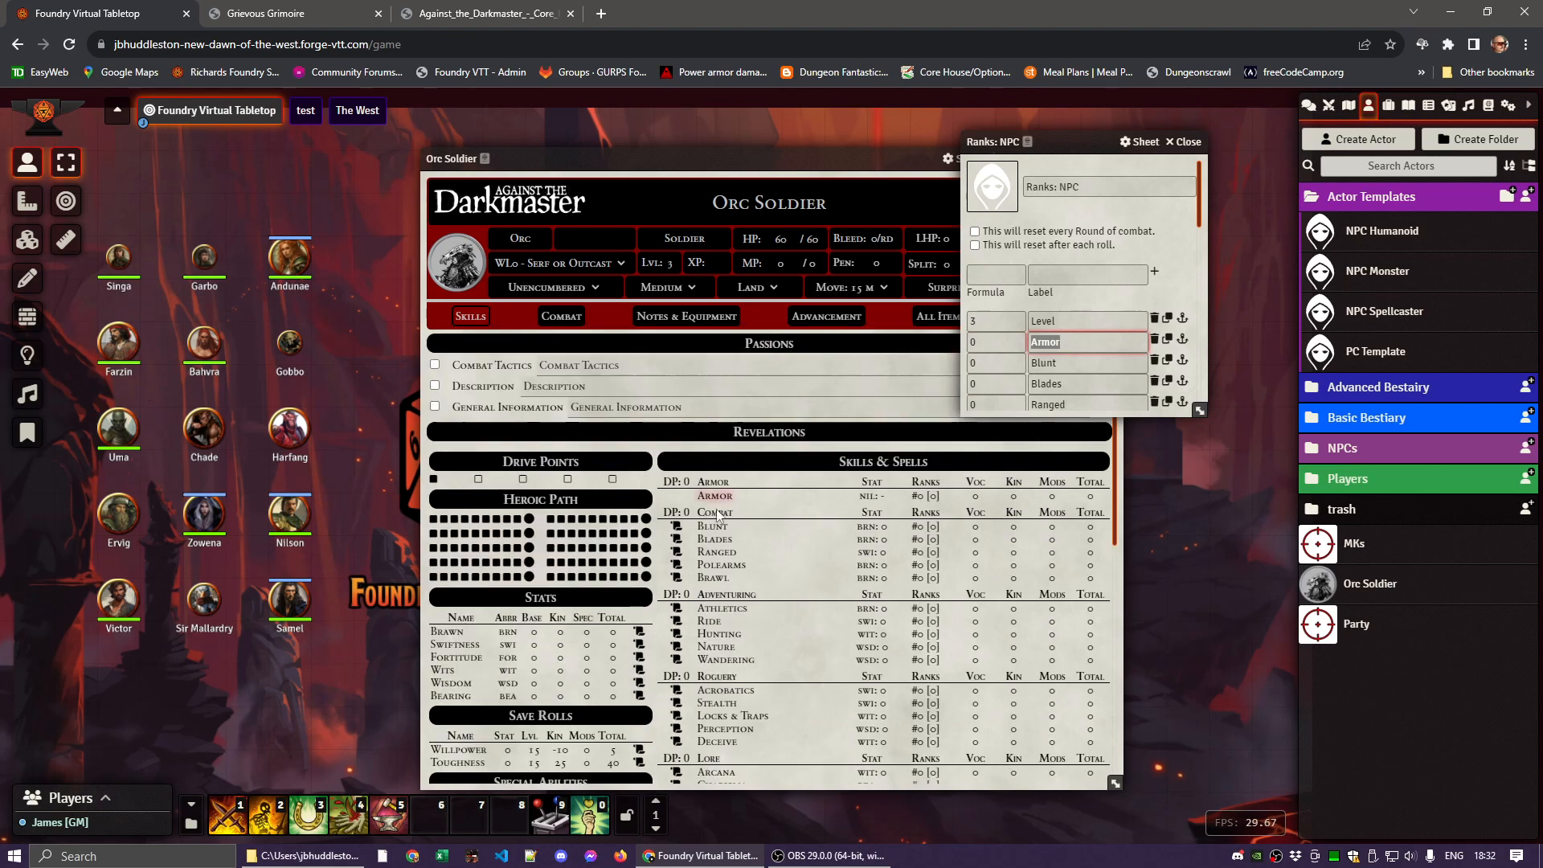
pyautogui.click(1183, 142)
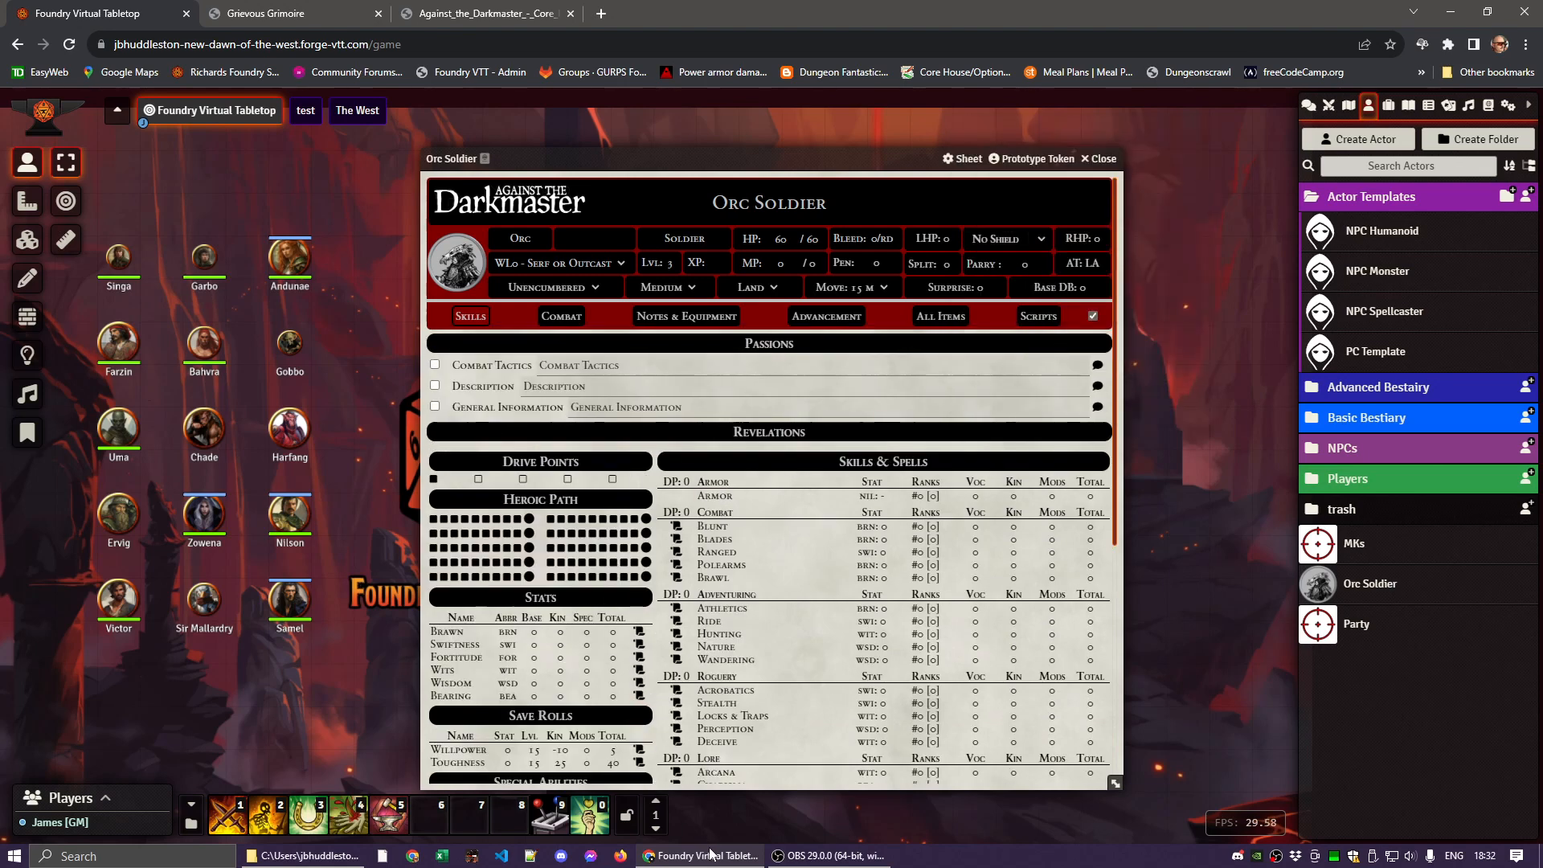
# Check the Orc Soldier's armour type and defence in the rules PDF against the actor sheet in Foundry
pyautogui.click(464, 16)
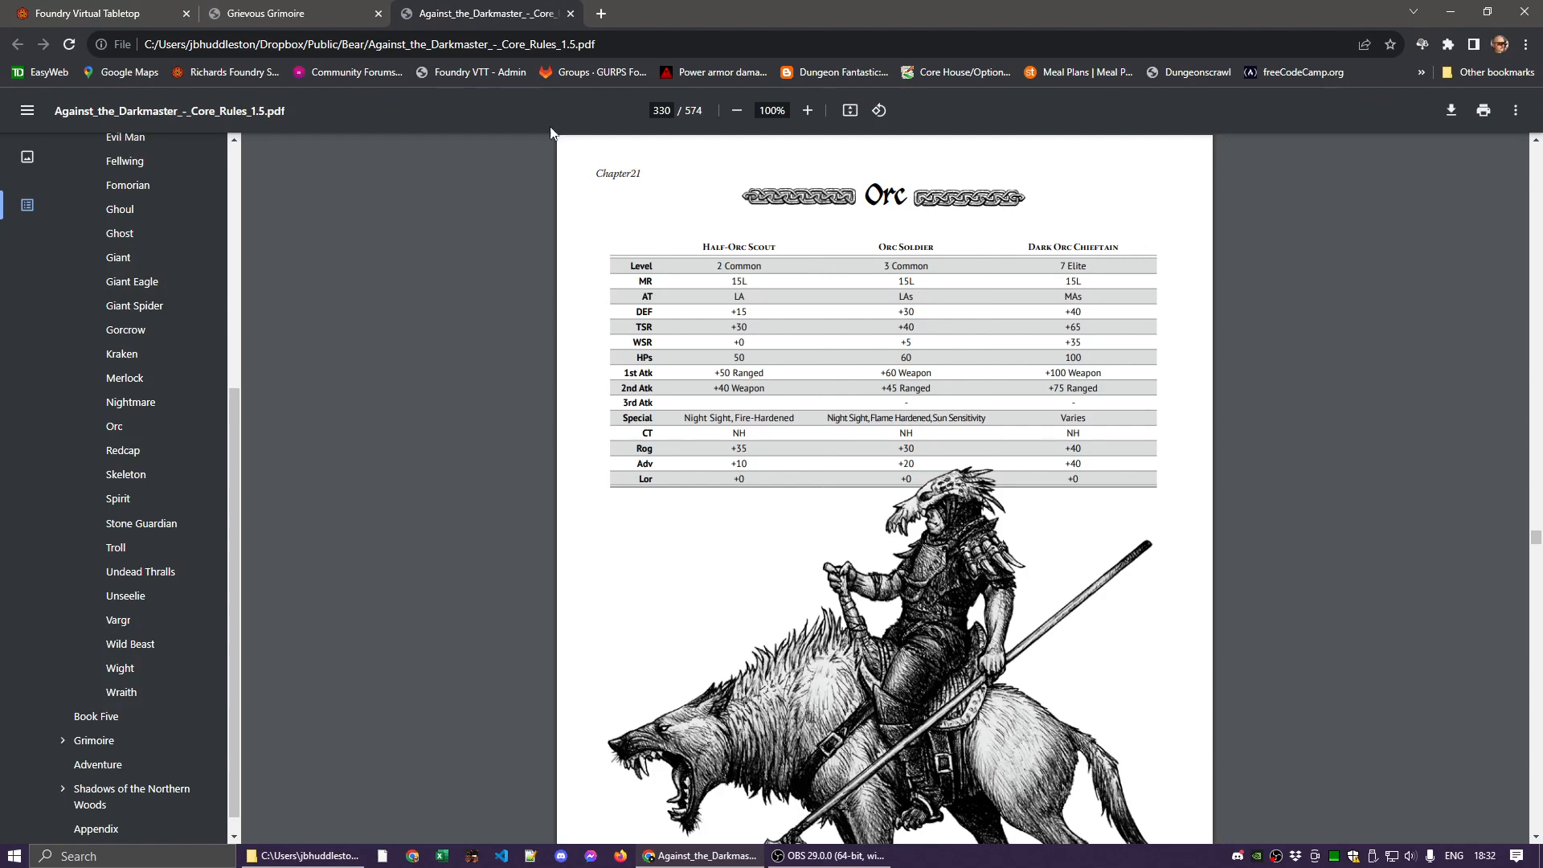
pyautogui.click(271, 15)
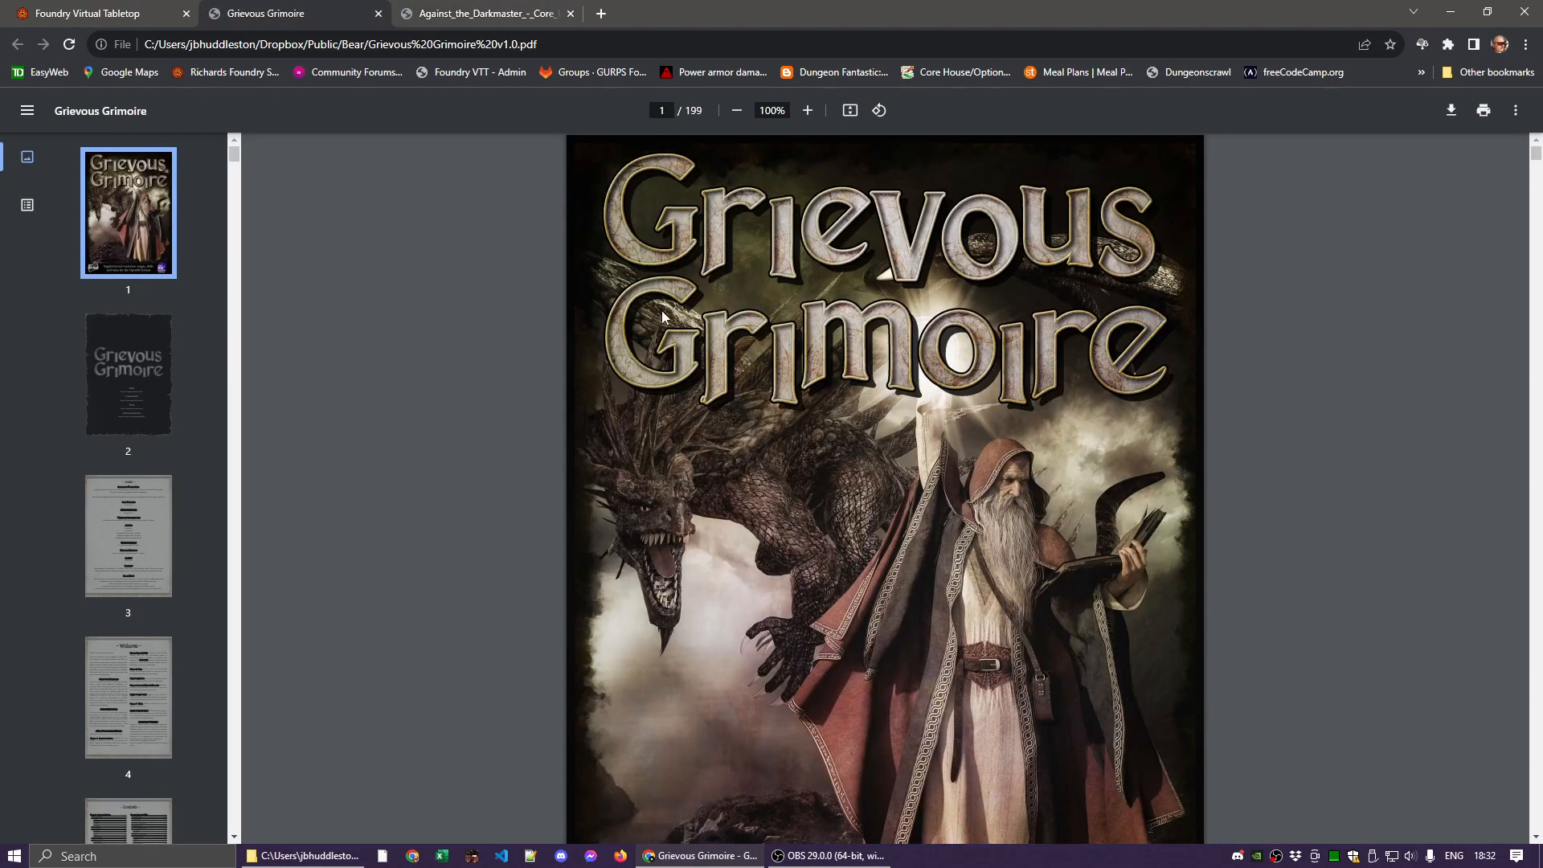
pyautogui.click(93, 14)
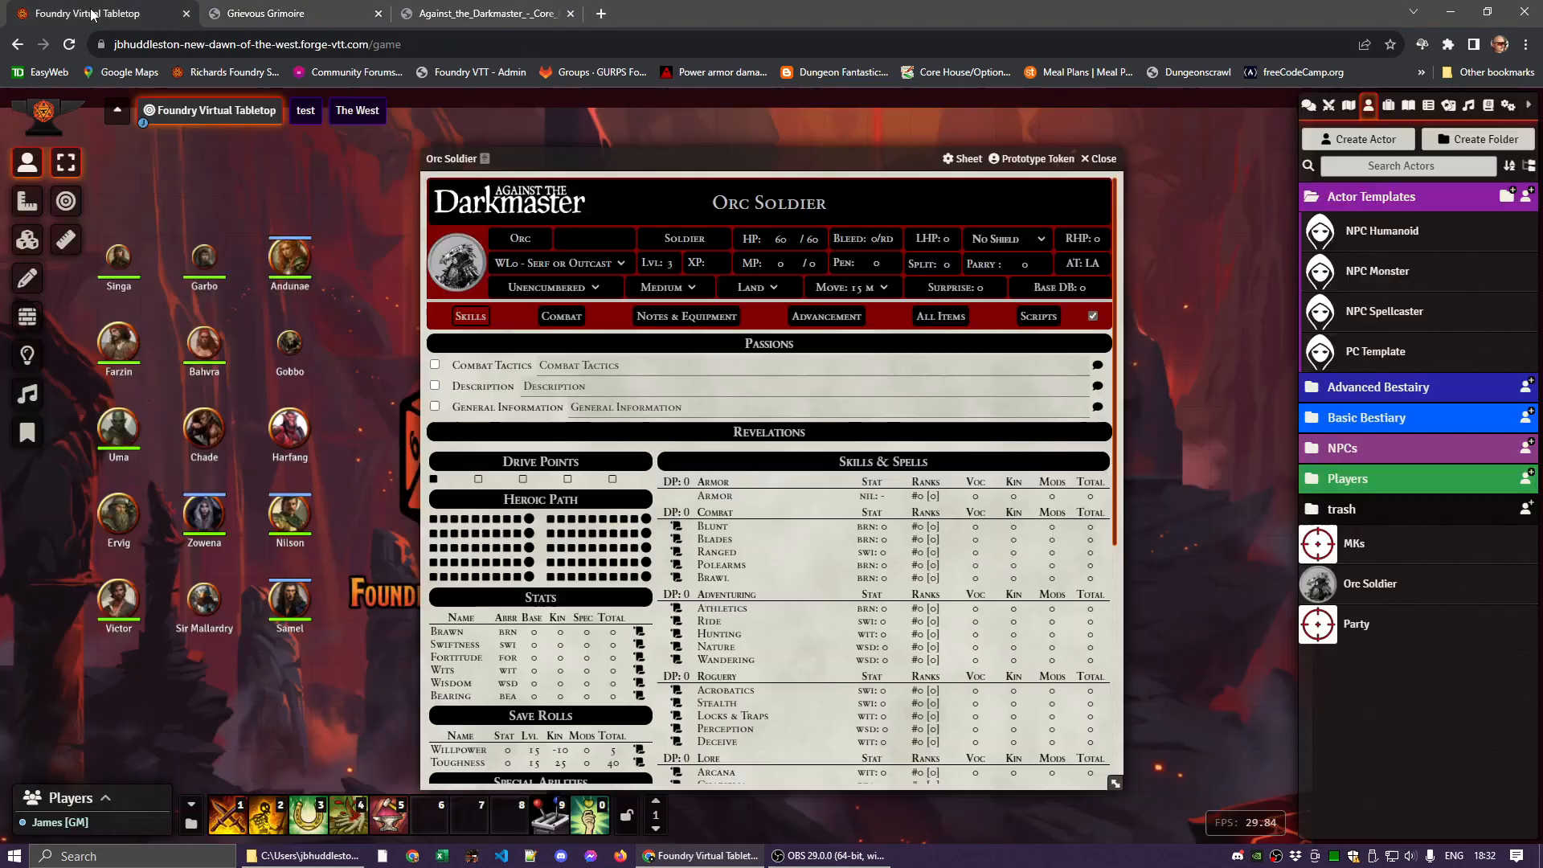
pyautogui.click(463, 14)
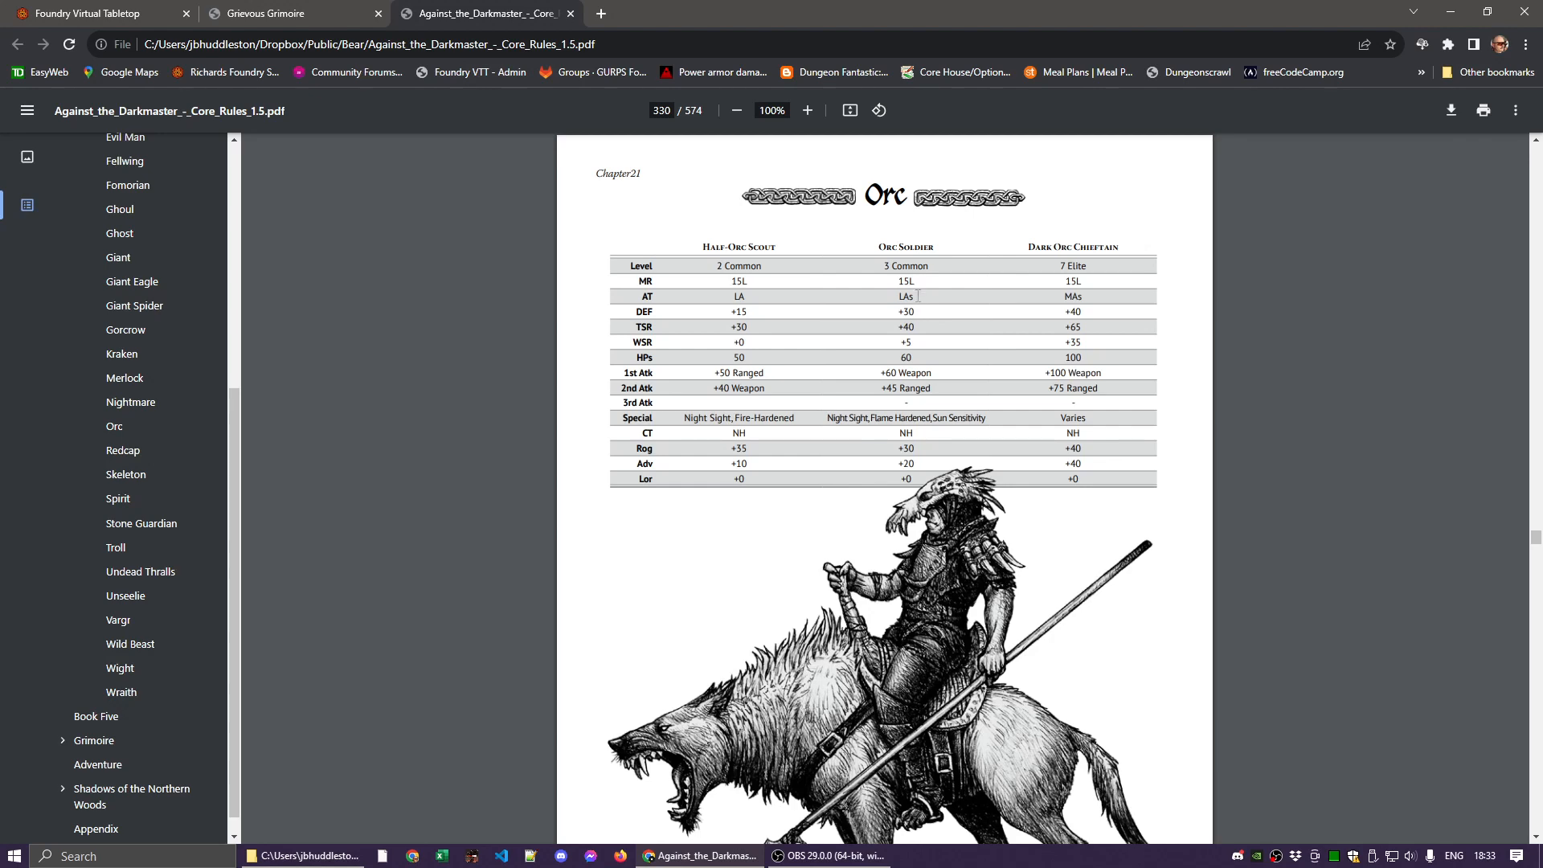
pyautogui.click(111, 21)
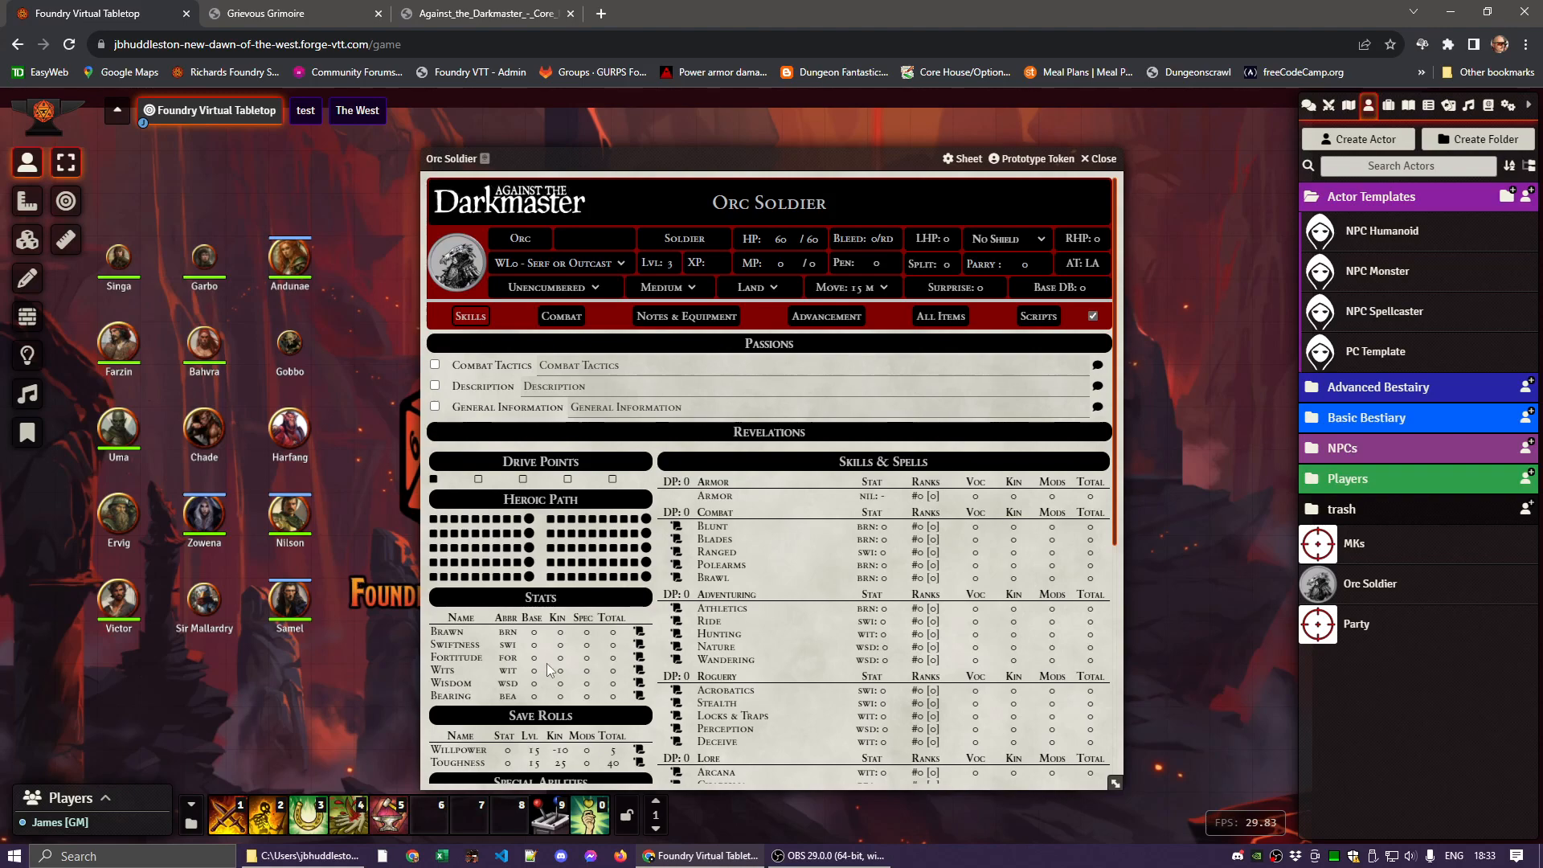
pyautogui.scroll(-3, 548, 664)
pyautogui.scroll(3, 705, 659)
# Add the Full Shield from the VsD Items compendium's Armor and Shields folder to the Orc Soldier and display the item
pyautogui.click(1489, 107)
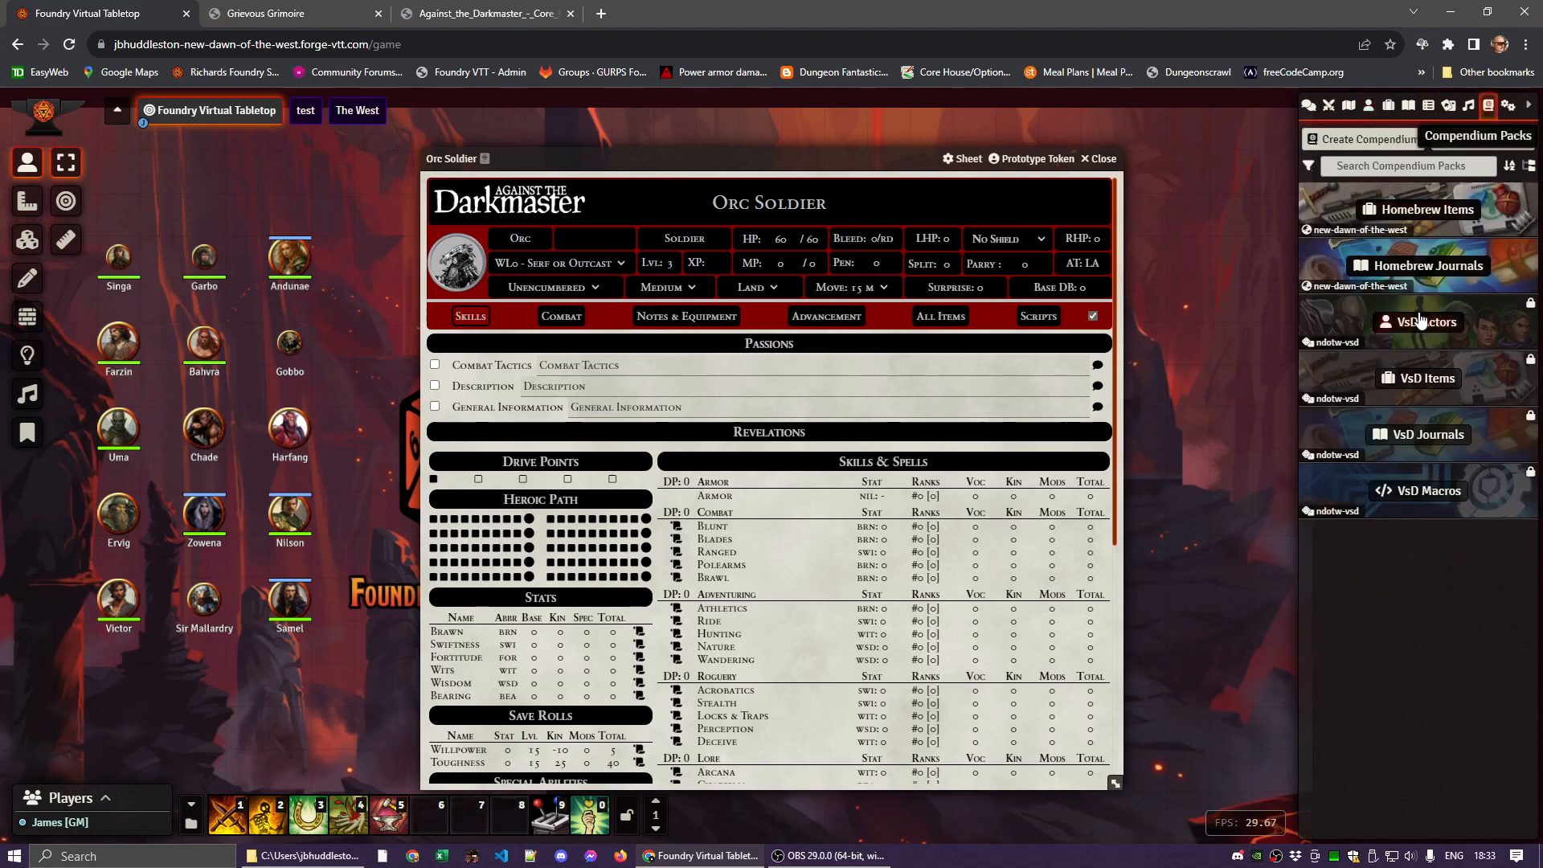
pyautogui.click(1416, 387)
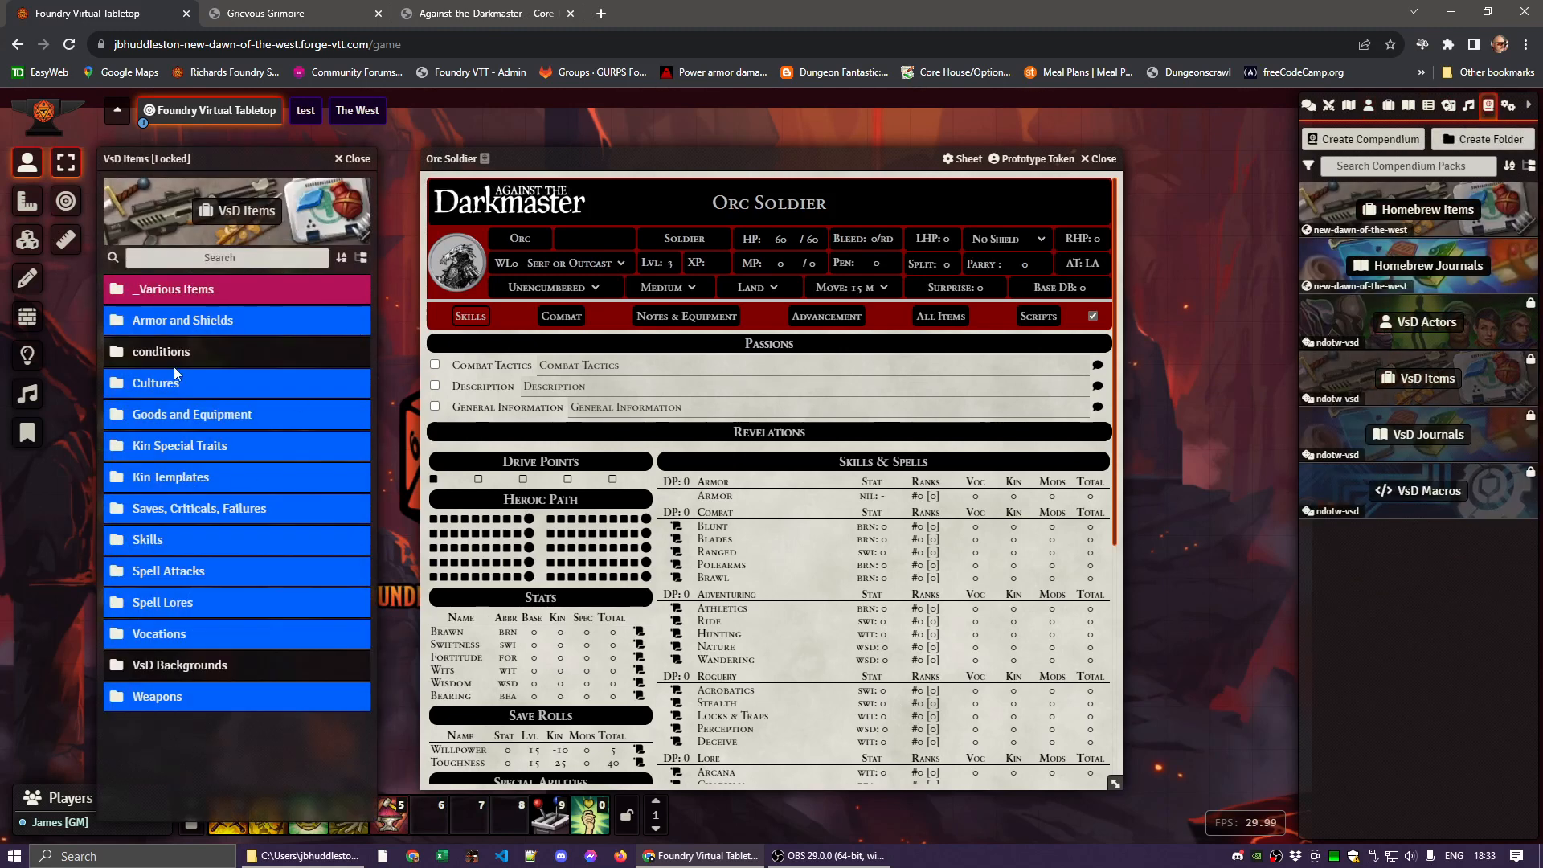
pyautogui.click(177, 320)
pyautogui.scroll(-5, 195, 406)
pyautogui.scroll(-1, 195, 408)
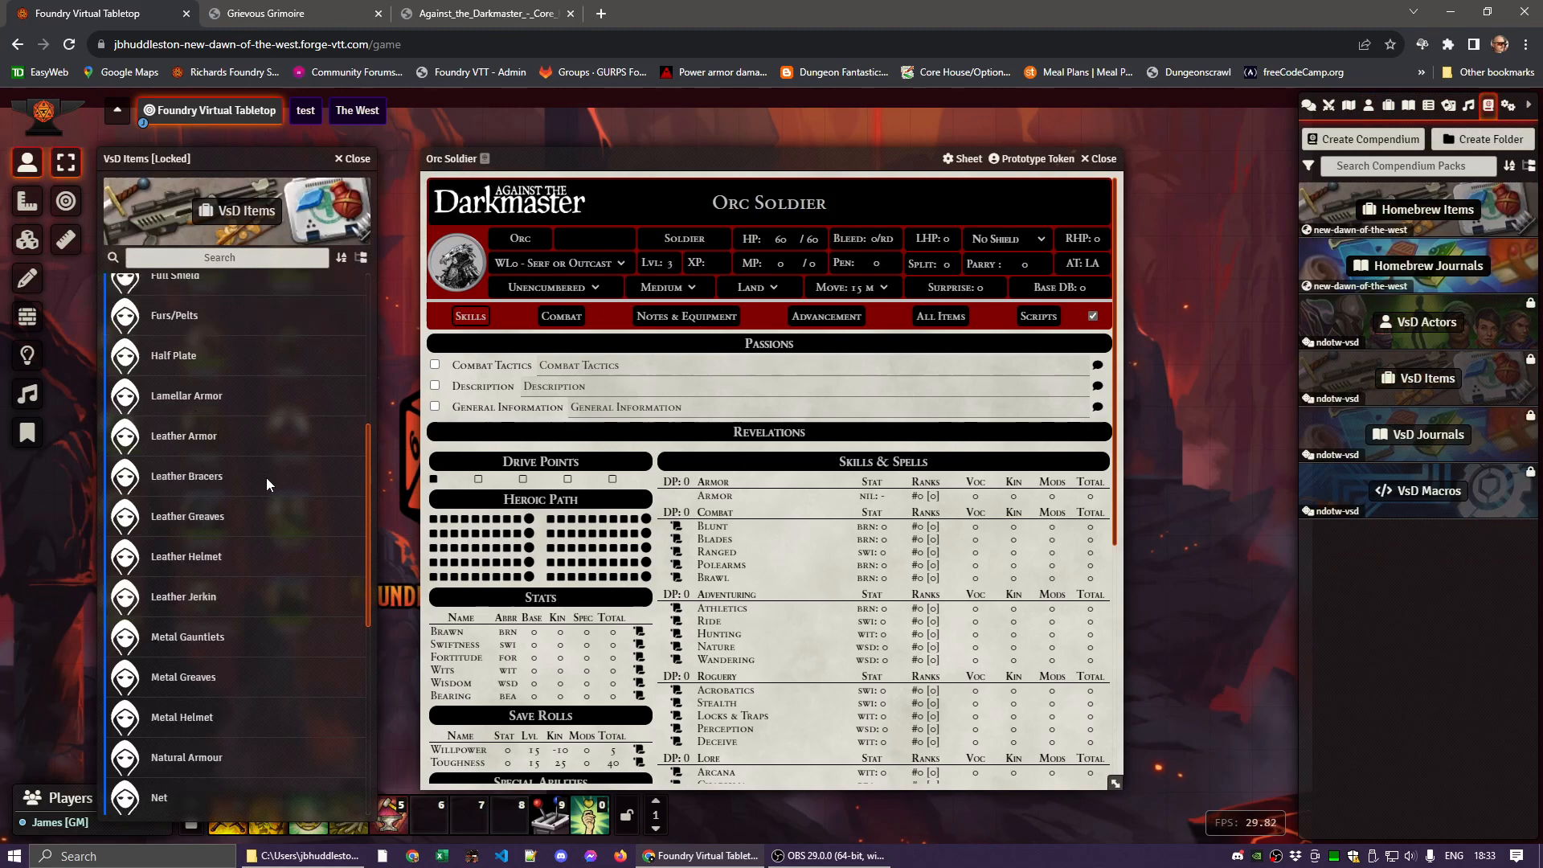
pyautogui.scroll(1, 230, 383)
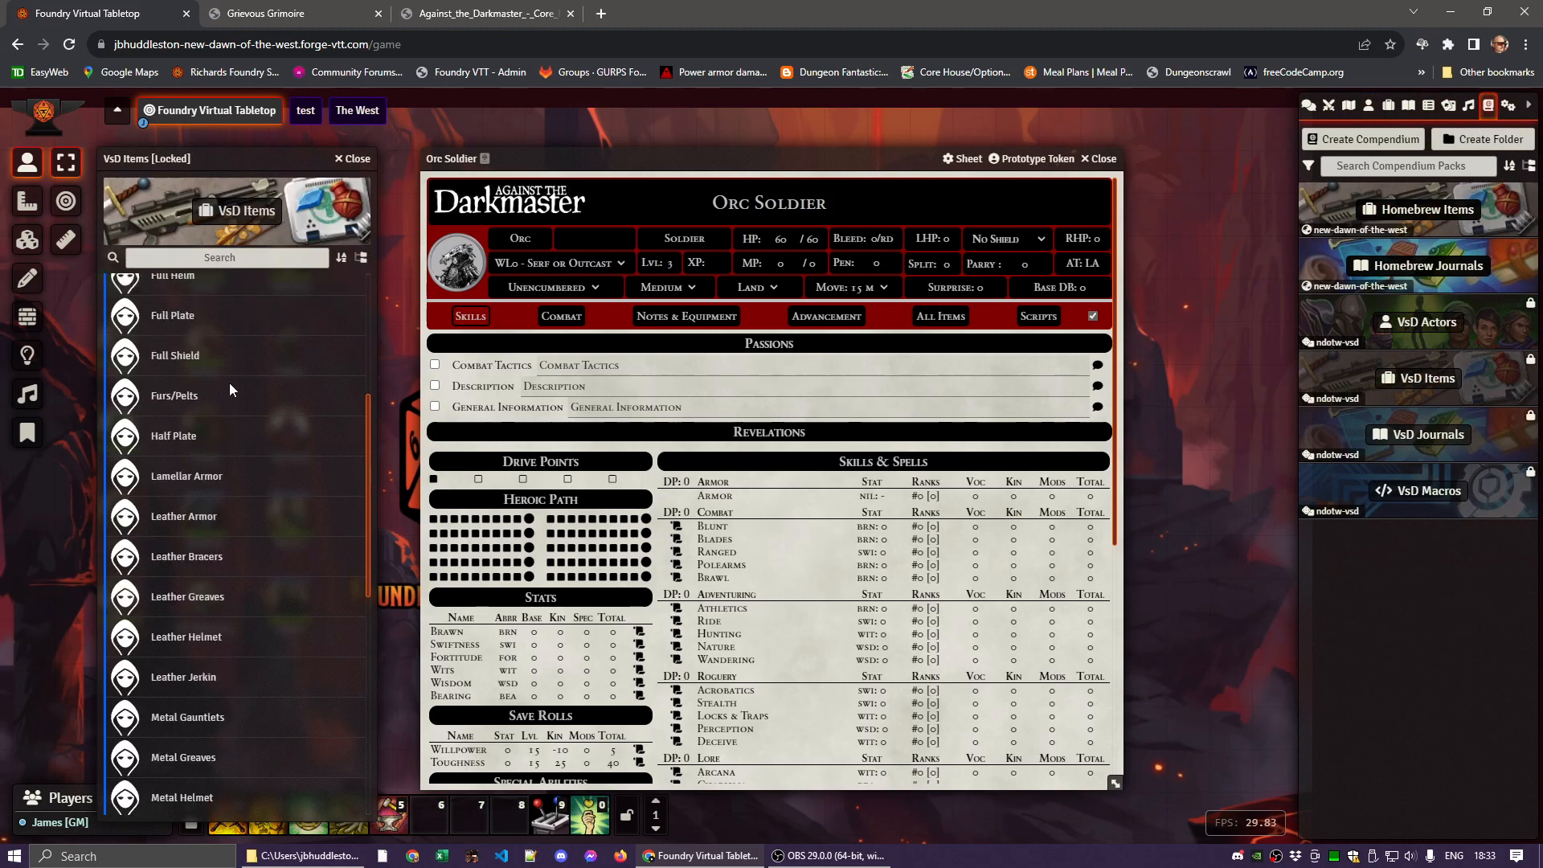
pyautogui.moveTo(175, 356); pyautogui.dragTo(837, 526)
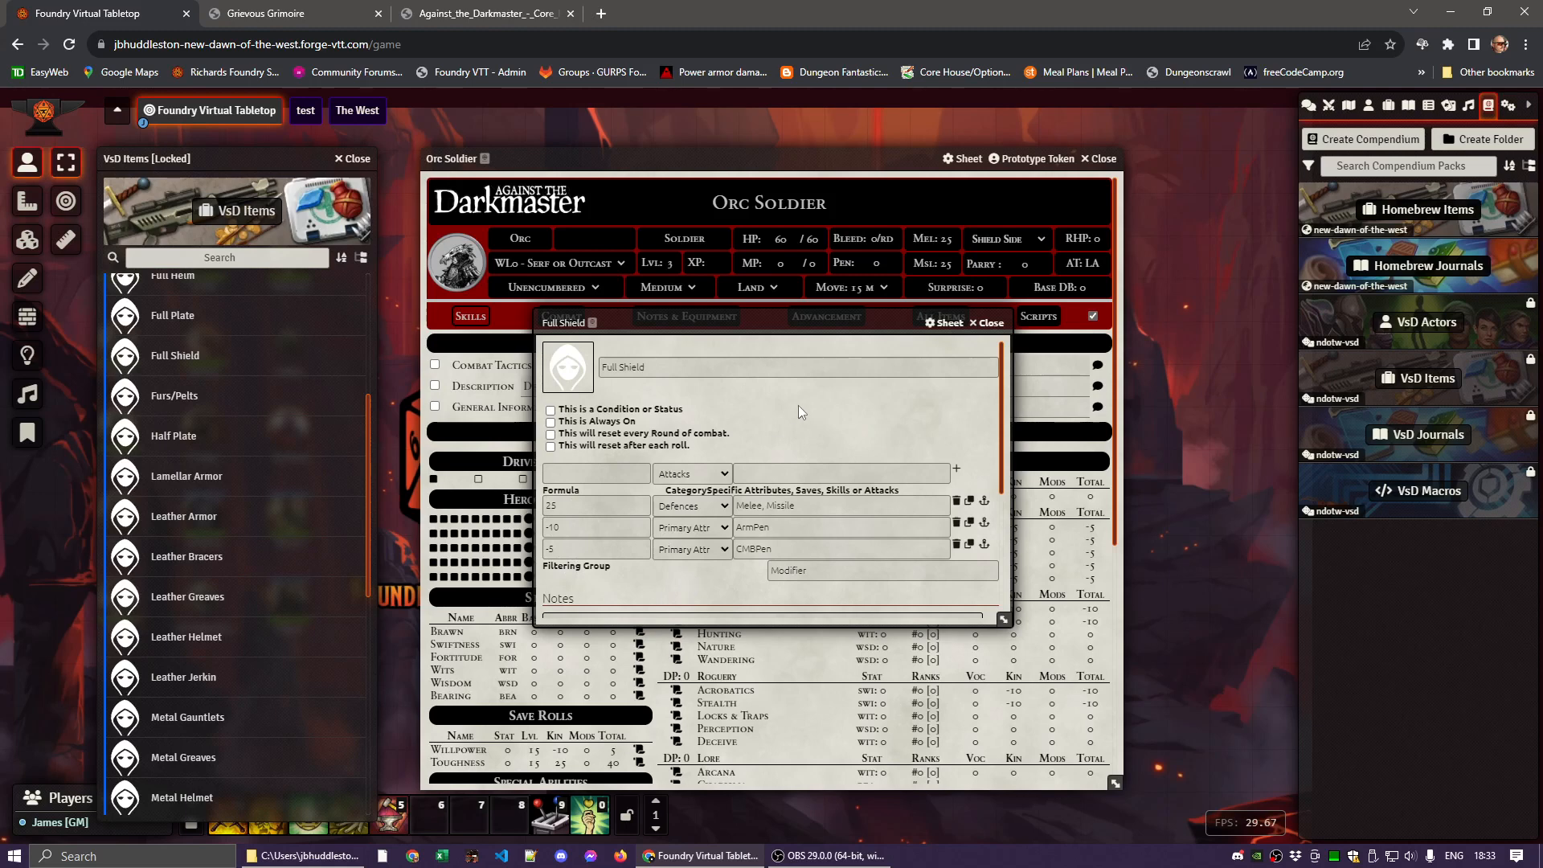
# Set the Full Shield's ArmPen and CMBPen formulas to 0, and close the item and the compendium
pyautogui.click(598, 528)
pyautogui.write('0')
pyautogui.click(590, 551)
pyautogui.write('0')
pyautogui.click(656, 582)
pyautogui.click(989, 324)
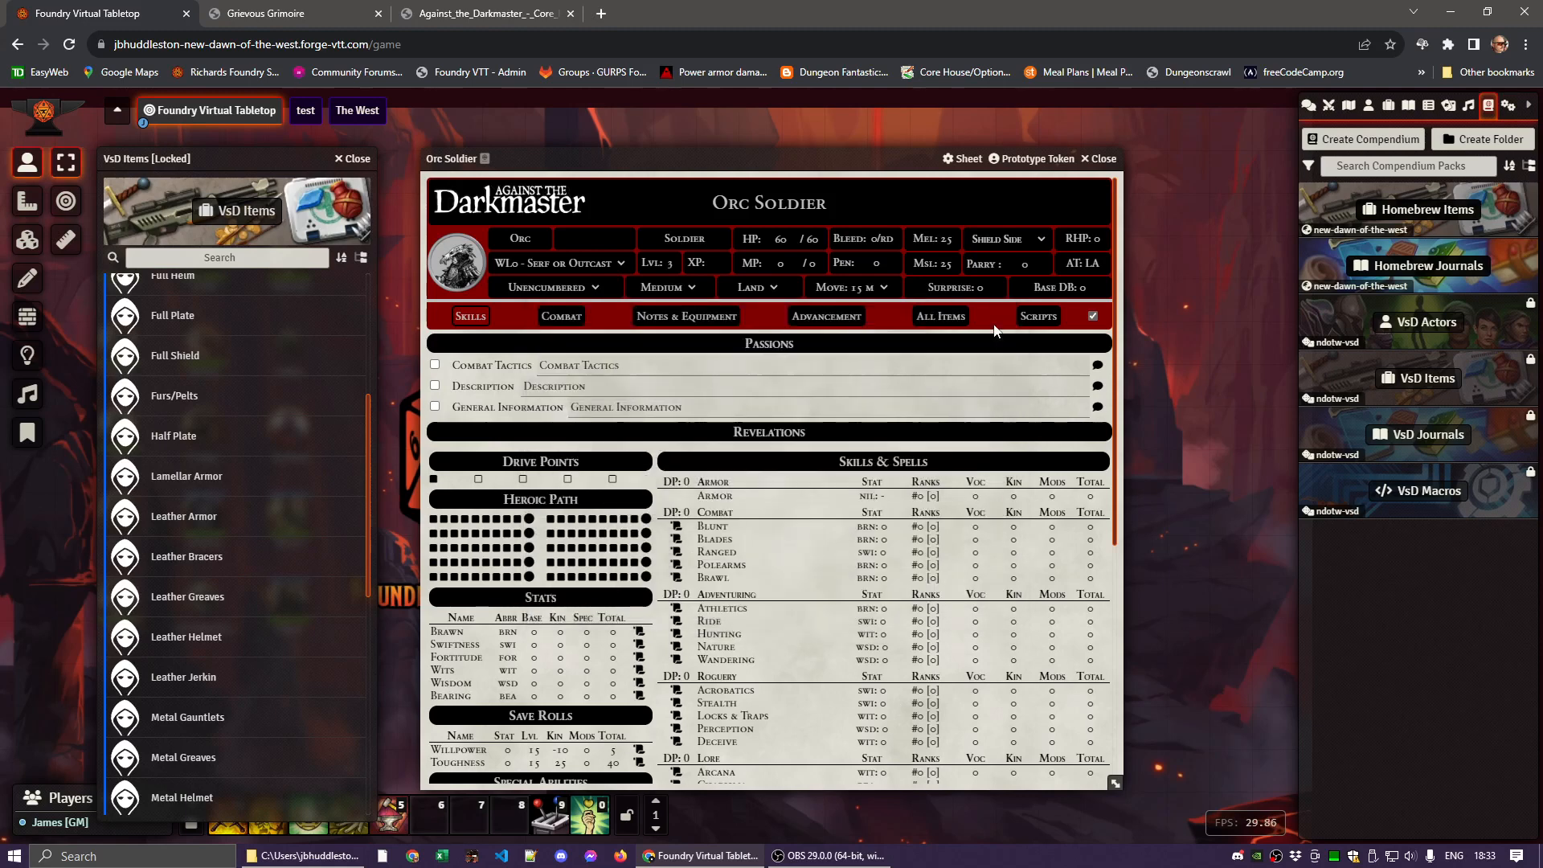
pyautogui.click(357, 159)
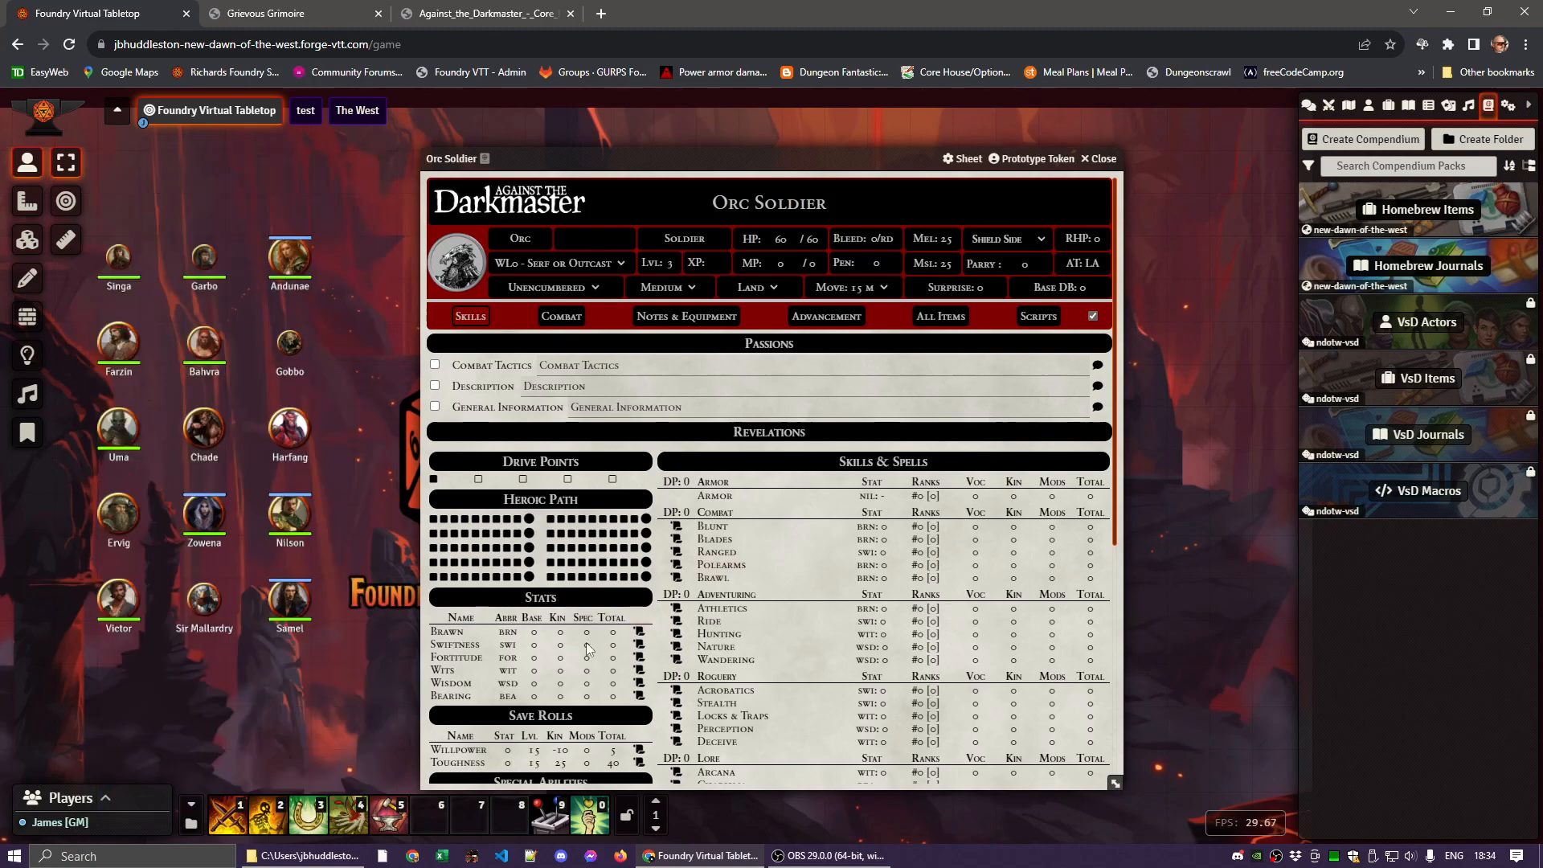
# Set the Melee, Missile defence formula in the Natural Armour character trait to 5
pyautogui.scroll(-4, 575, 631)
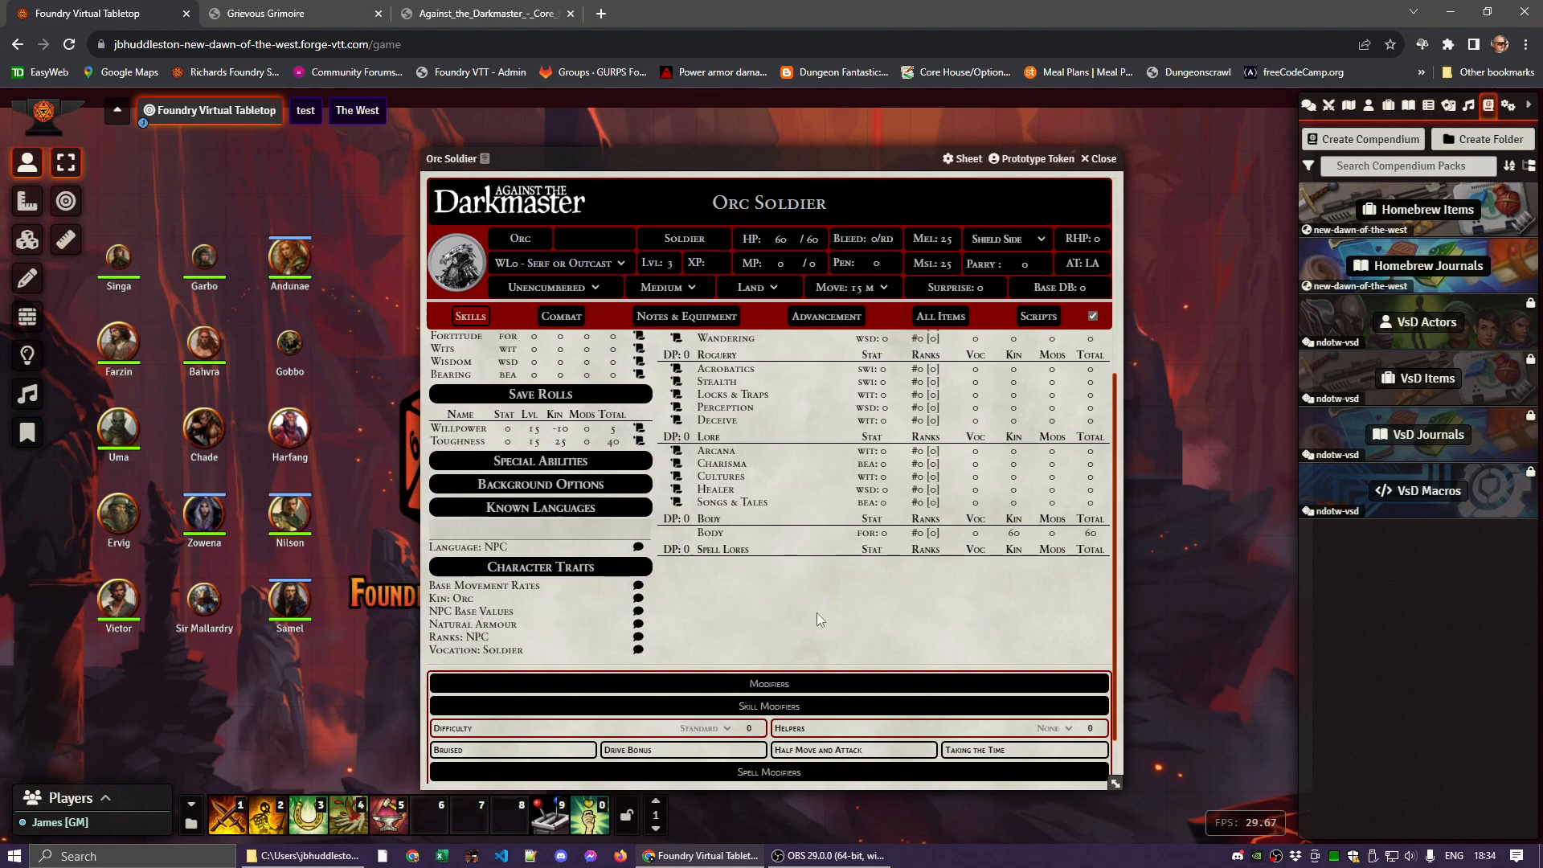
pyautogui.scroll(4, 817, 612)
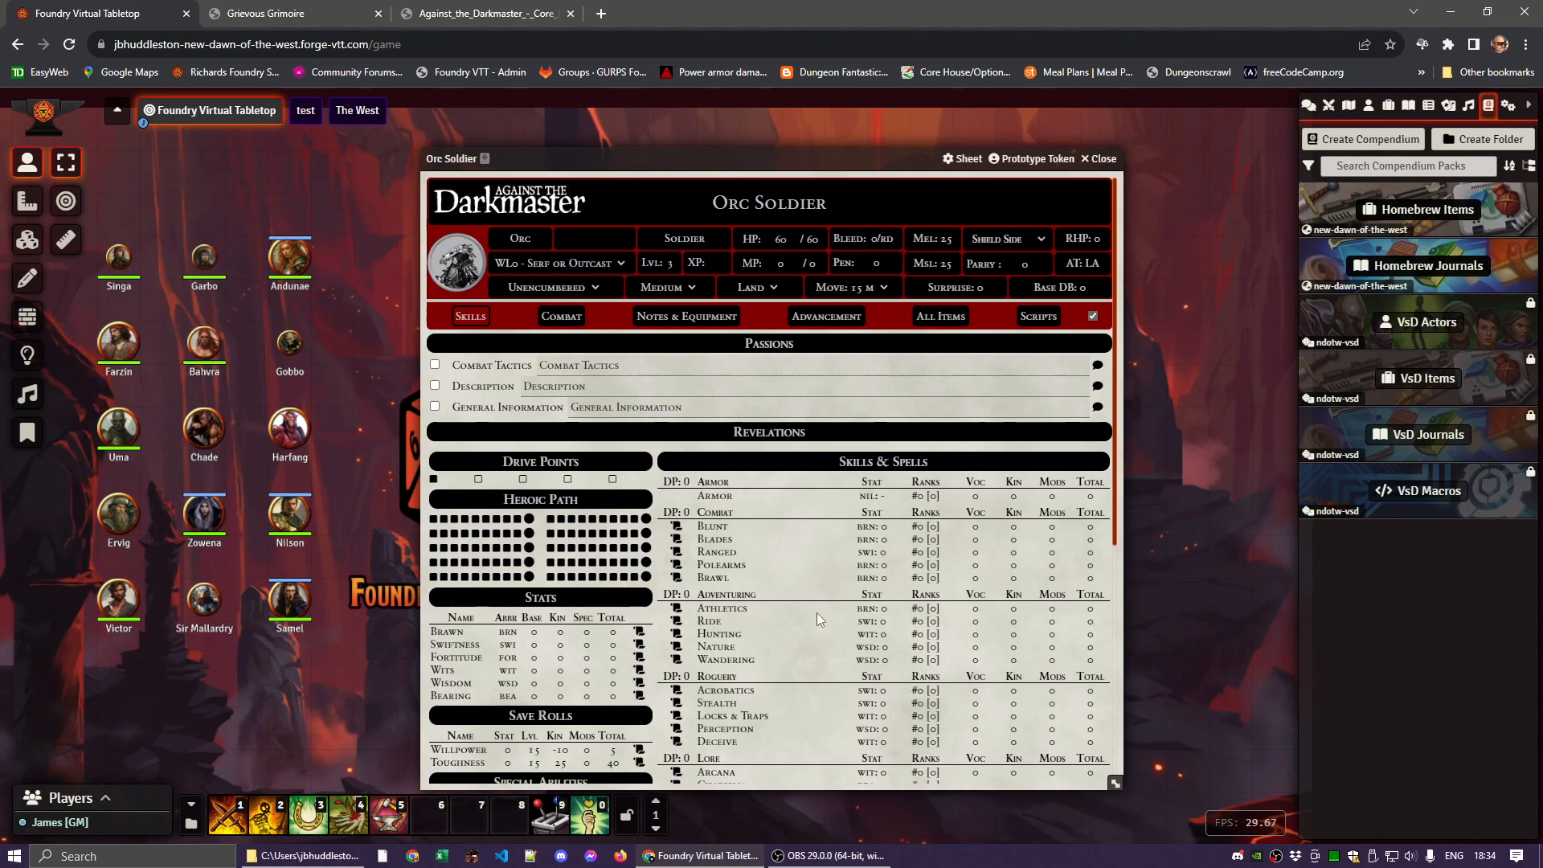
pyautogui.scroll(-3, 817, 612)
pyautogui.scroll(-1, 817, 612)
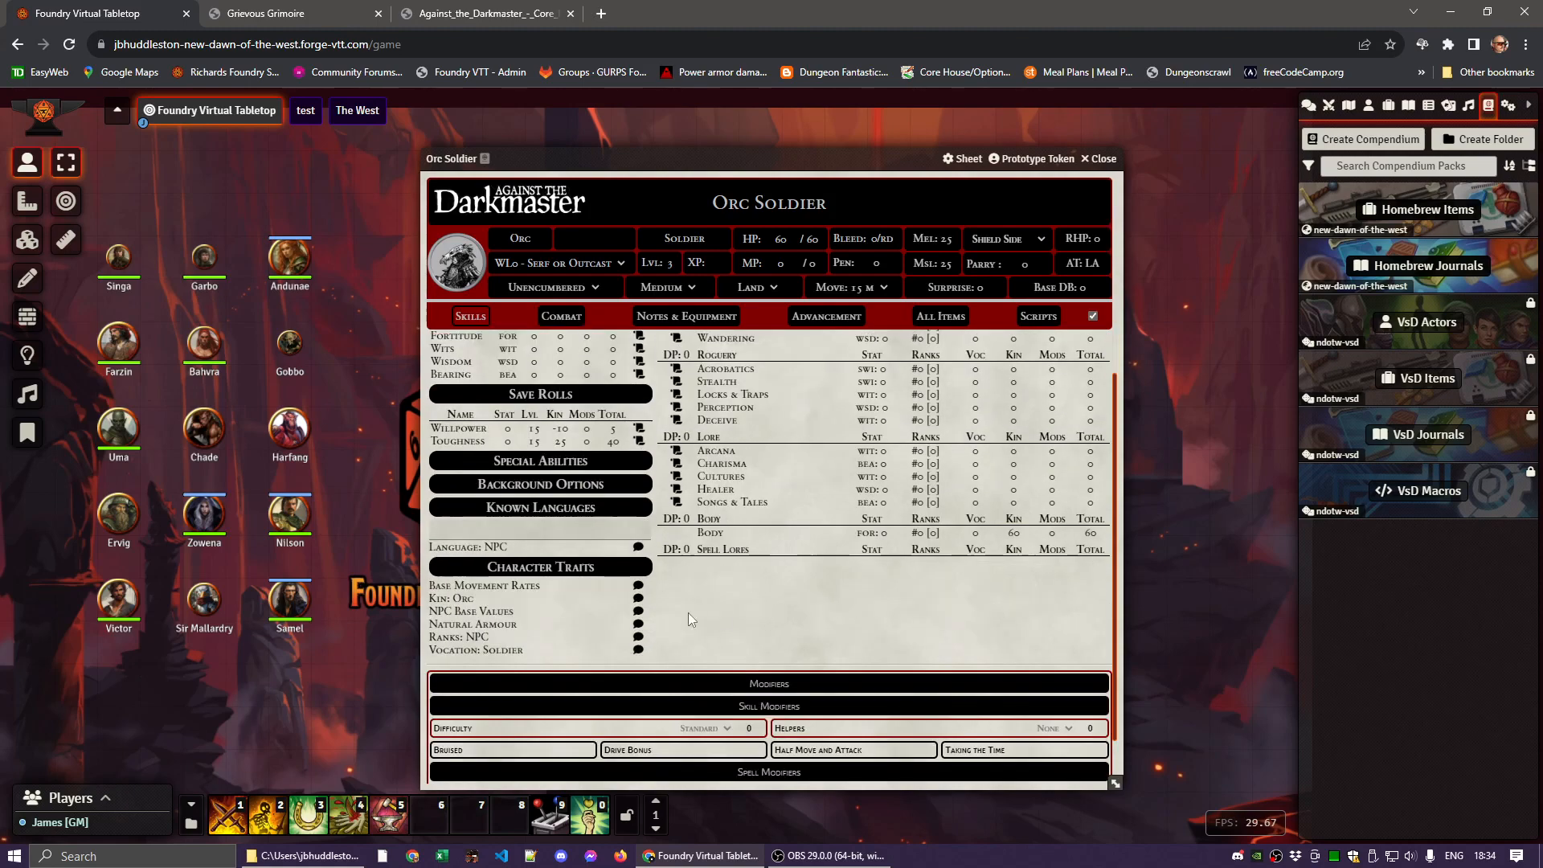
pyautogui.click(495, 625)
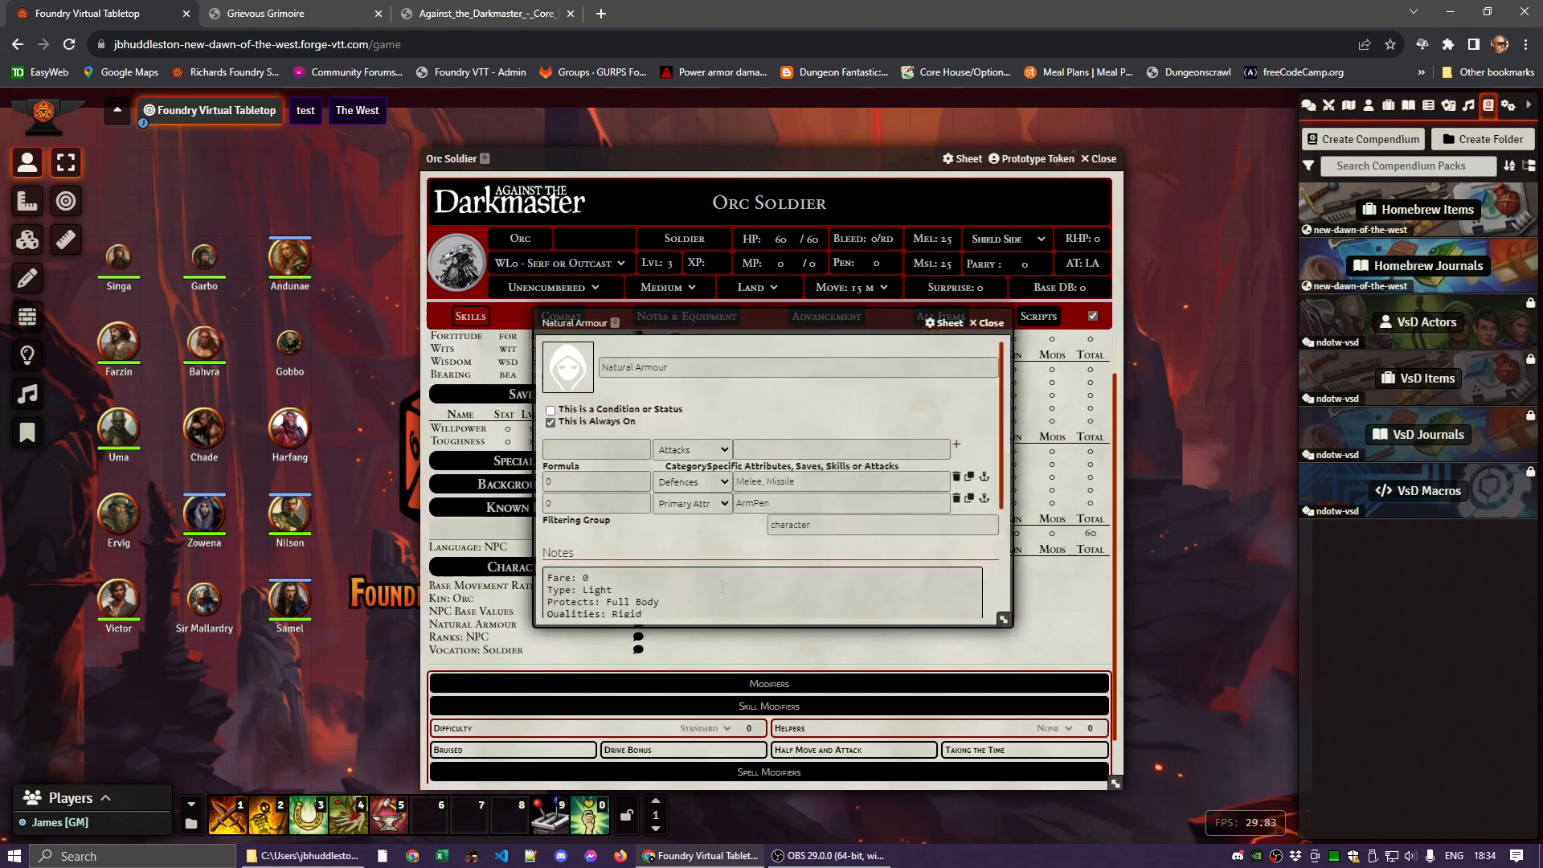
pyautogui.click(584, 482)
pyautogui.click(719, 546)
# Change the Type entry in the Natural Armour notes to Might
pyautogui.scroll(-1, 653, 567)
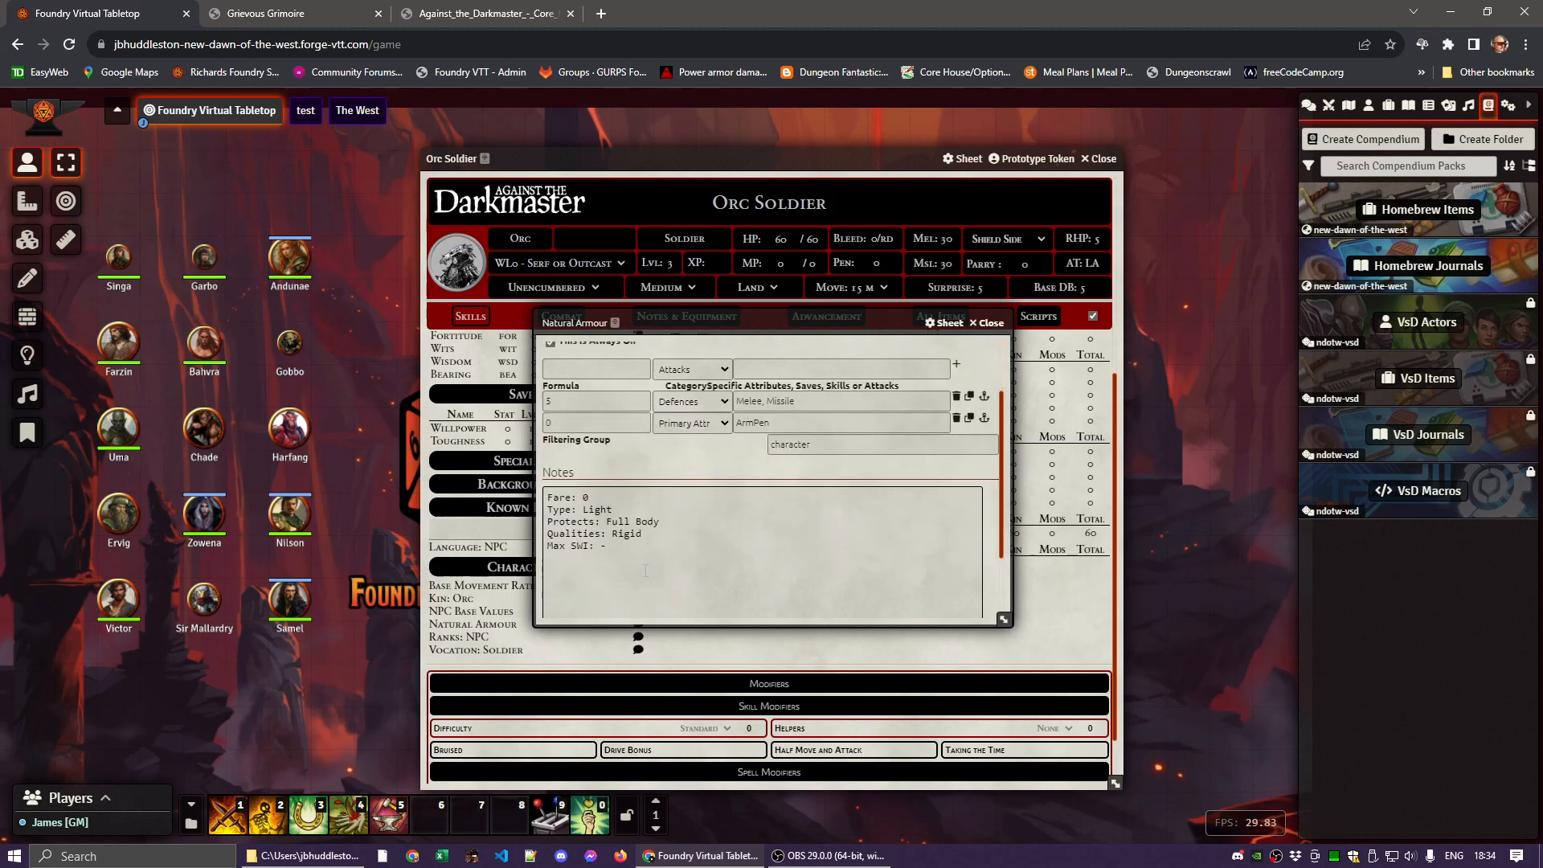
pyautogui.click(616, 509)
pyautogui.hotkey('ctrl', 'a')
pyautogui.doubleClick(598, 509)
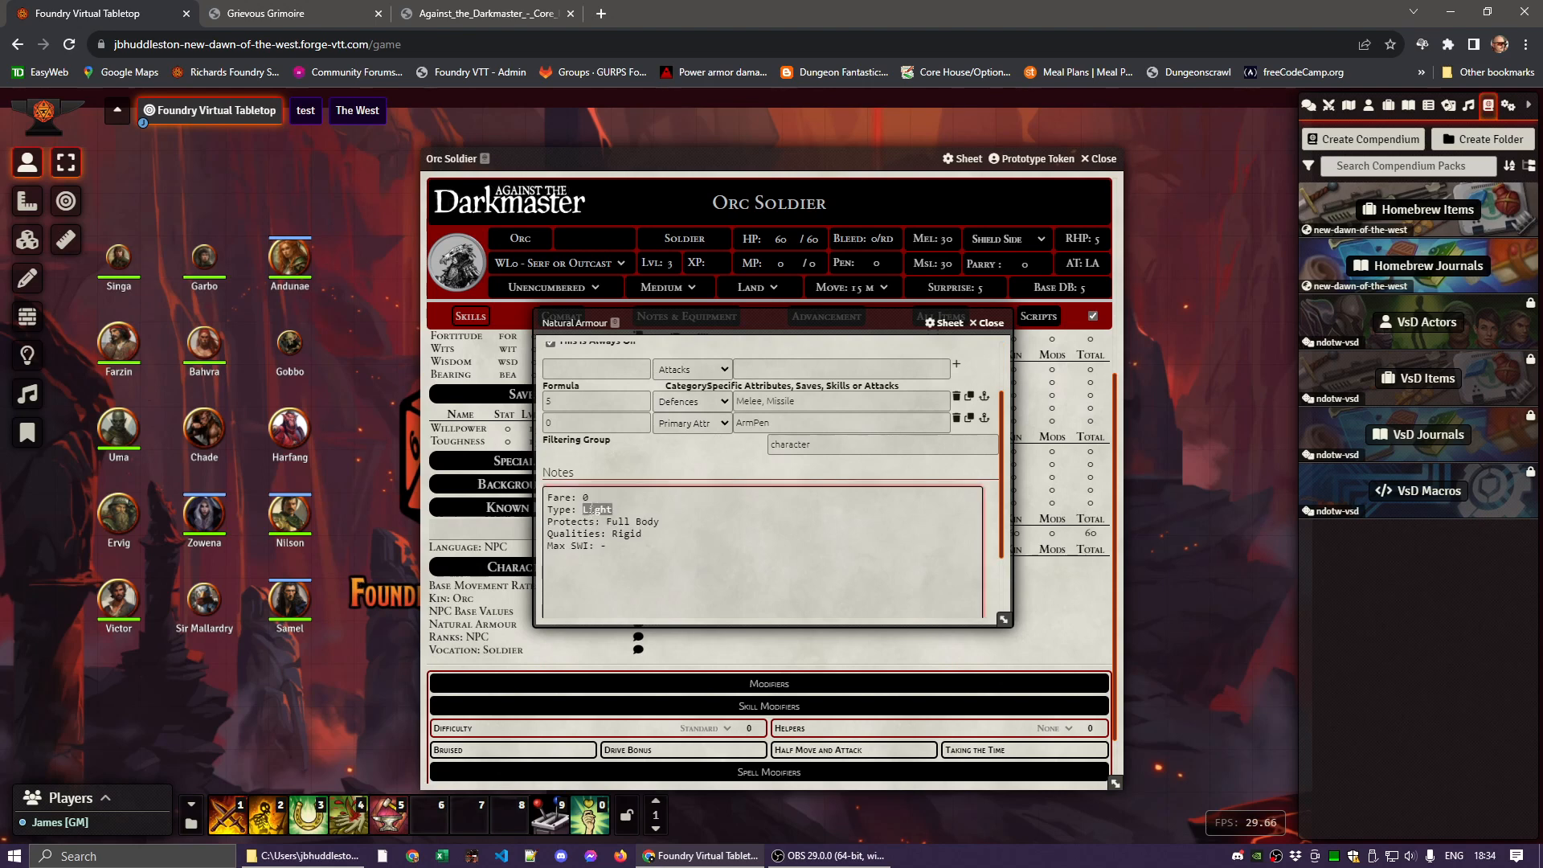
pyautogui.click(584, 510)
pyautogui.press('Delete')
pyautogui.write('M')
pyautogui.click(626, 454)
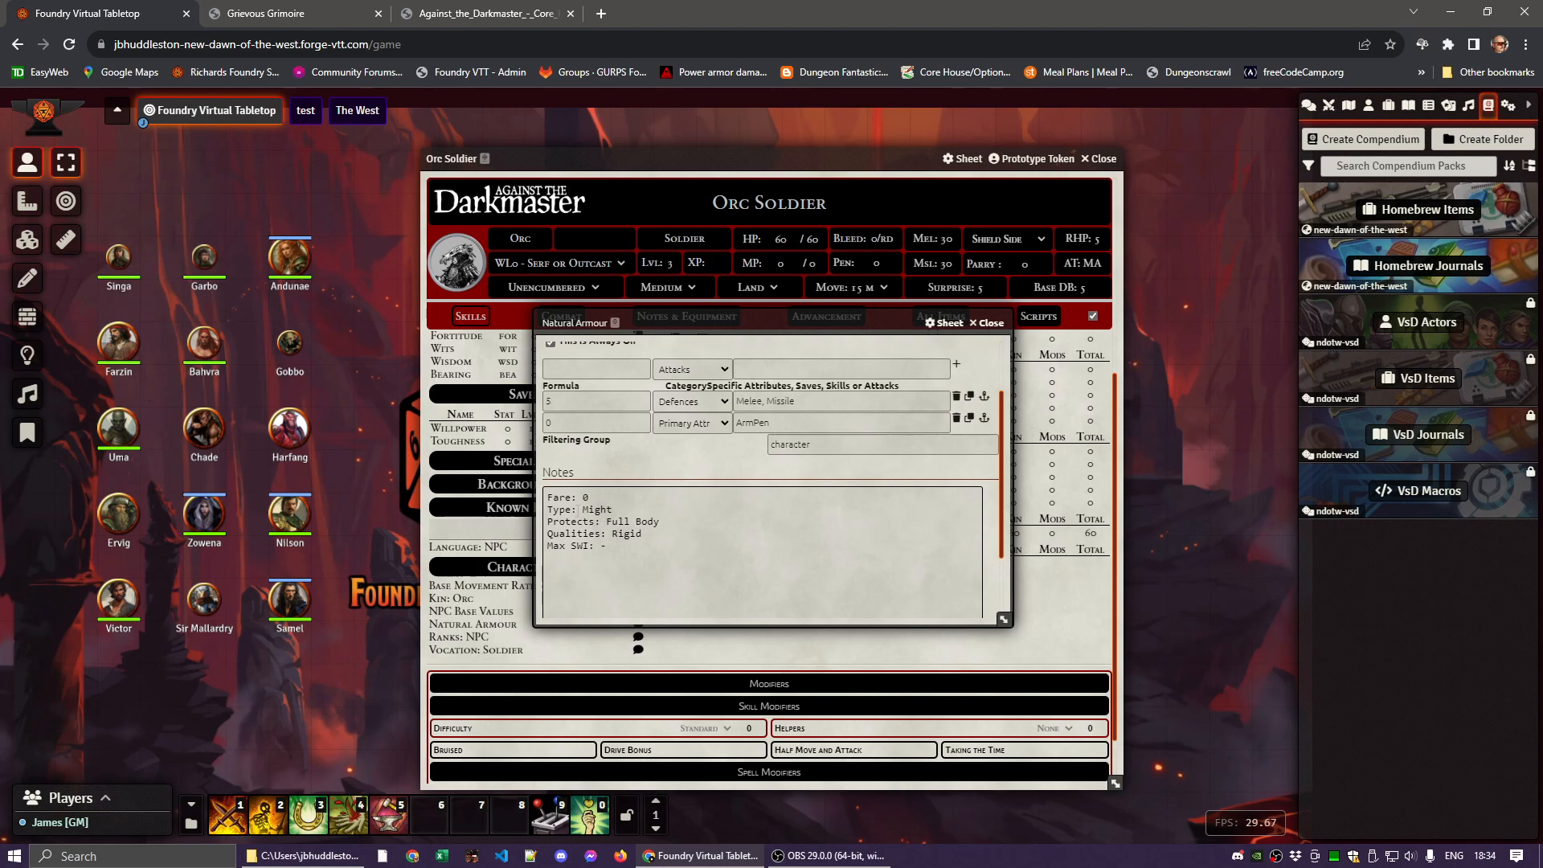
# Restore the Type entry in the Natural Armour notes to Light and close the trait
pyautogui.click(589, 511)
pyautogui.hotkey('ctrl', 'a')
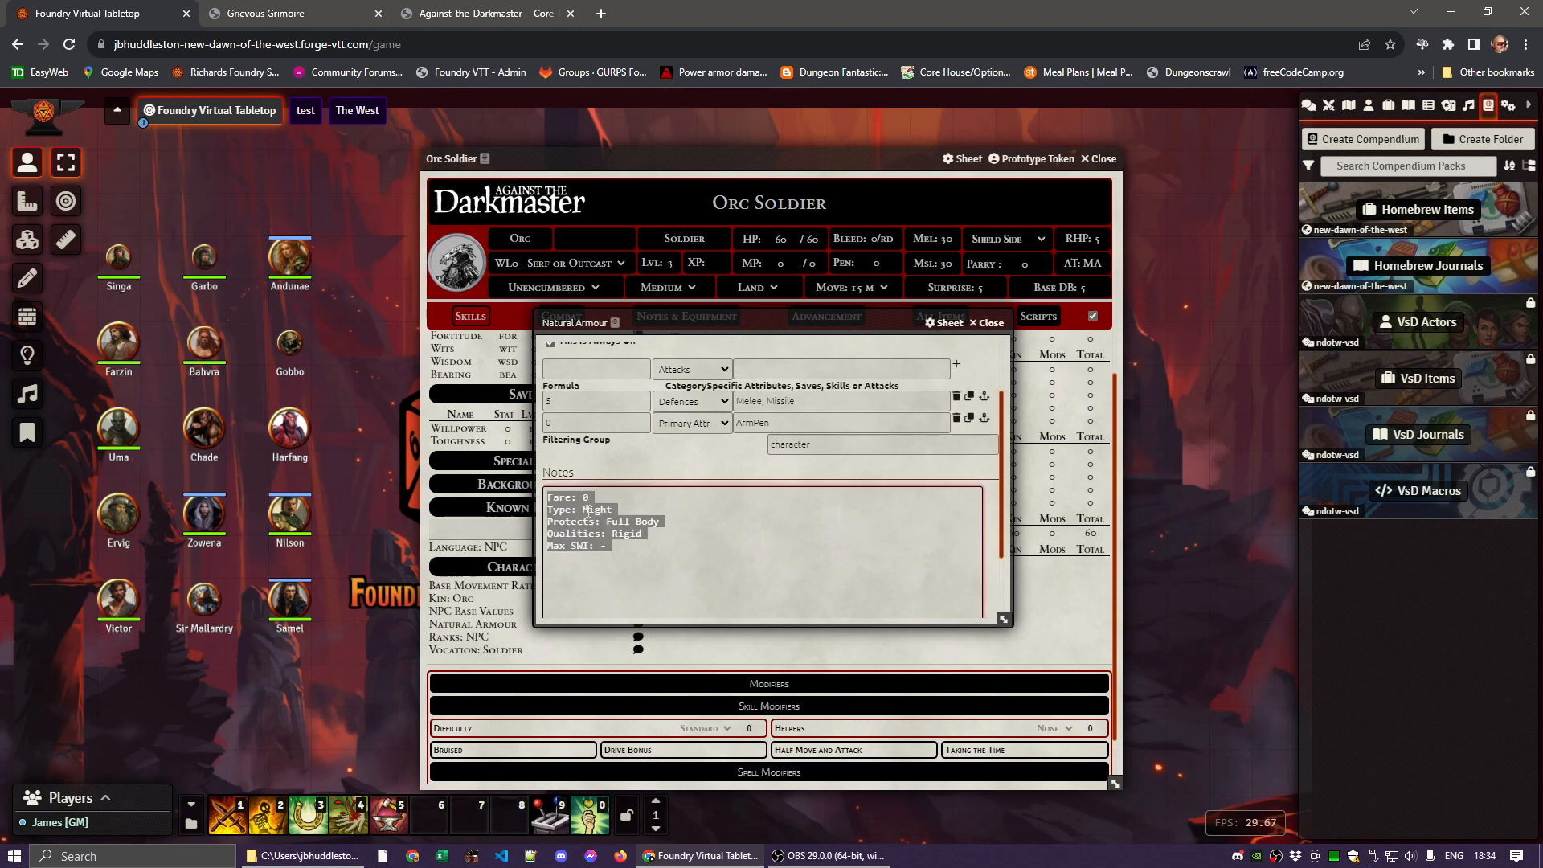
pyautogui.click(589, 511)
pyautogui.press('BackSpace')
pyautogui.write('L')
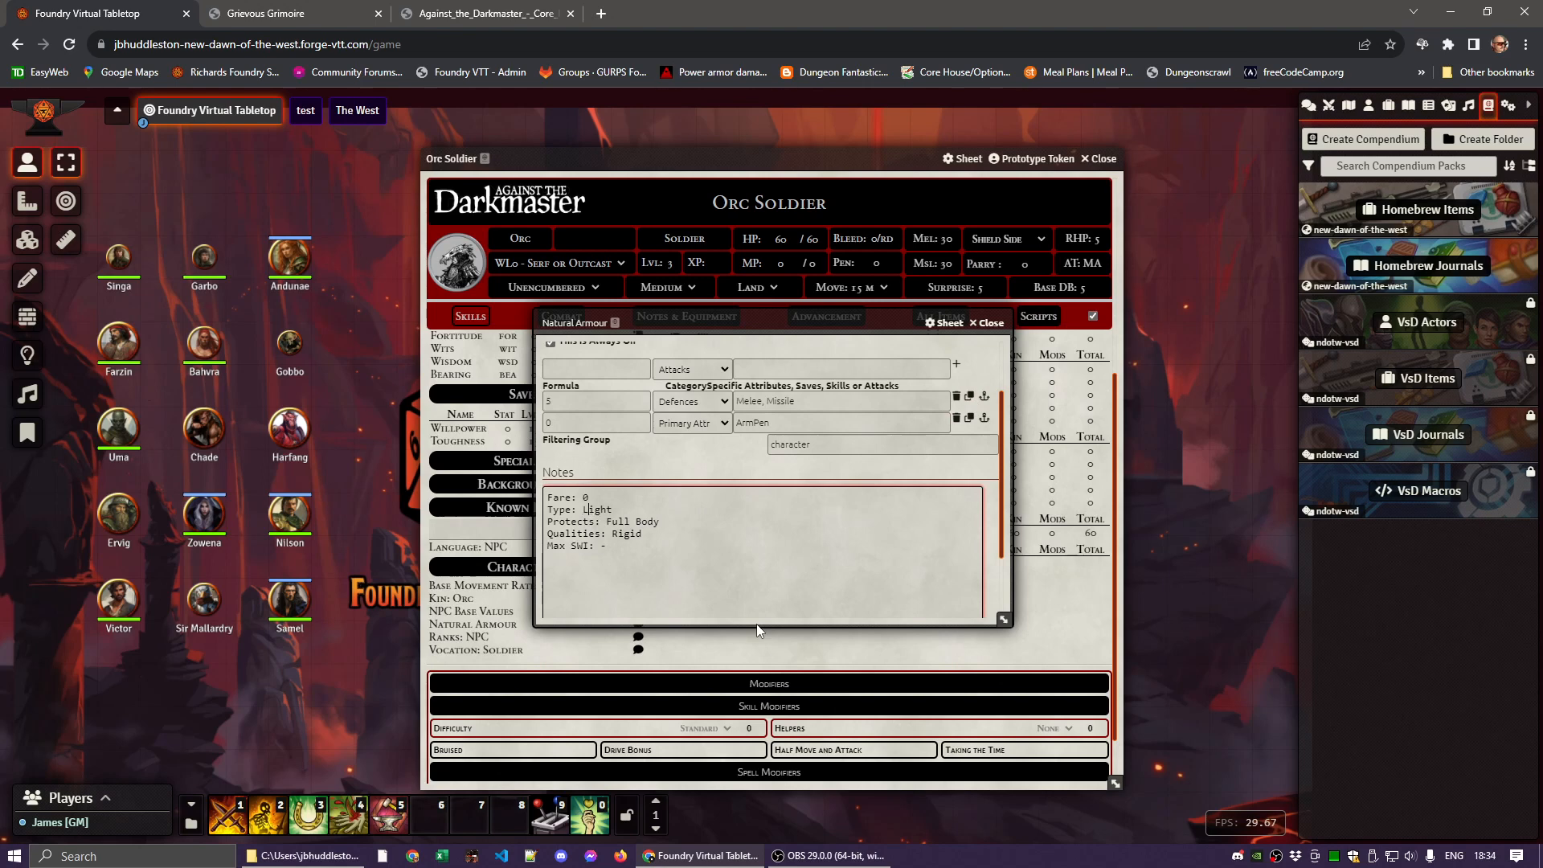
pyautogui.click(675, 468)
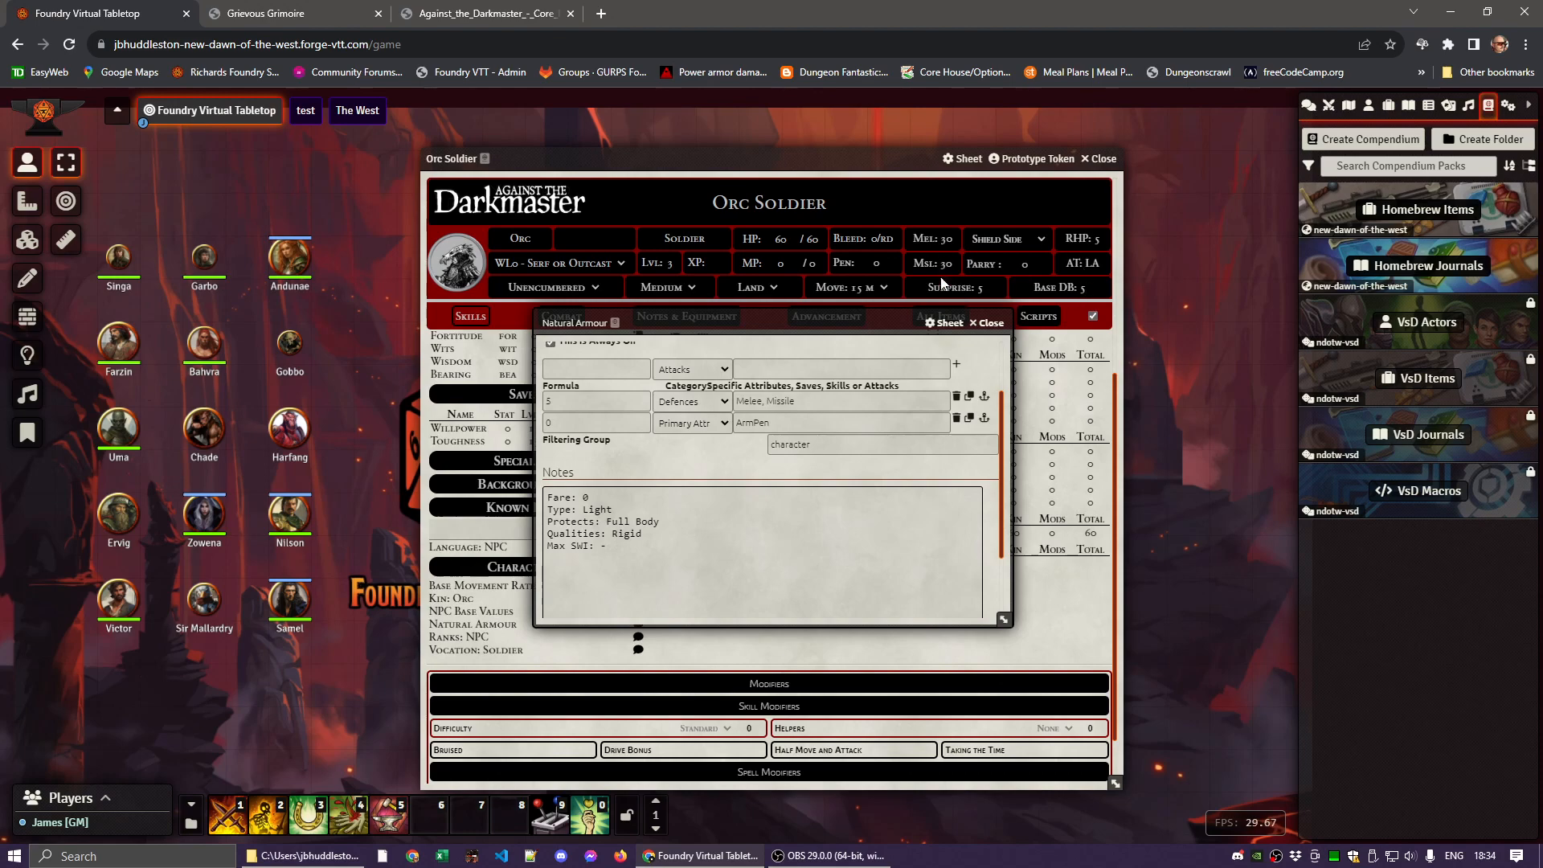
pyautogui.click(991, 323)
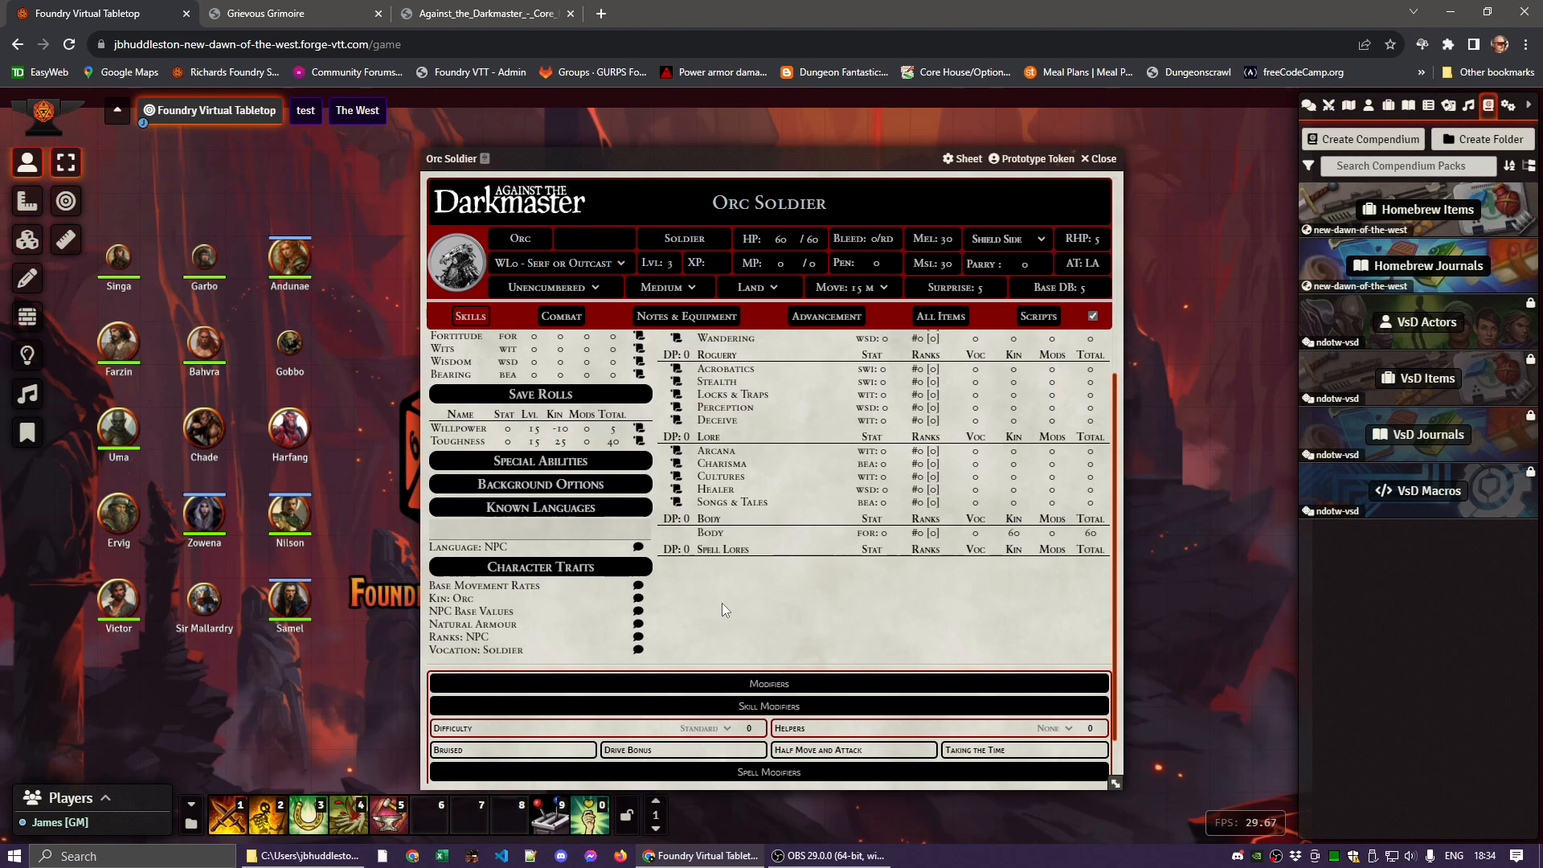
# Check the Orc Soldier entry in the core rules and set both Ranged formulas, Attacks and Skill, in the NPC Base Values trait to 45
pyautogui.click(485, 15)
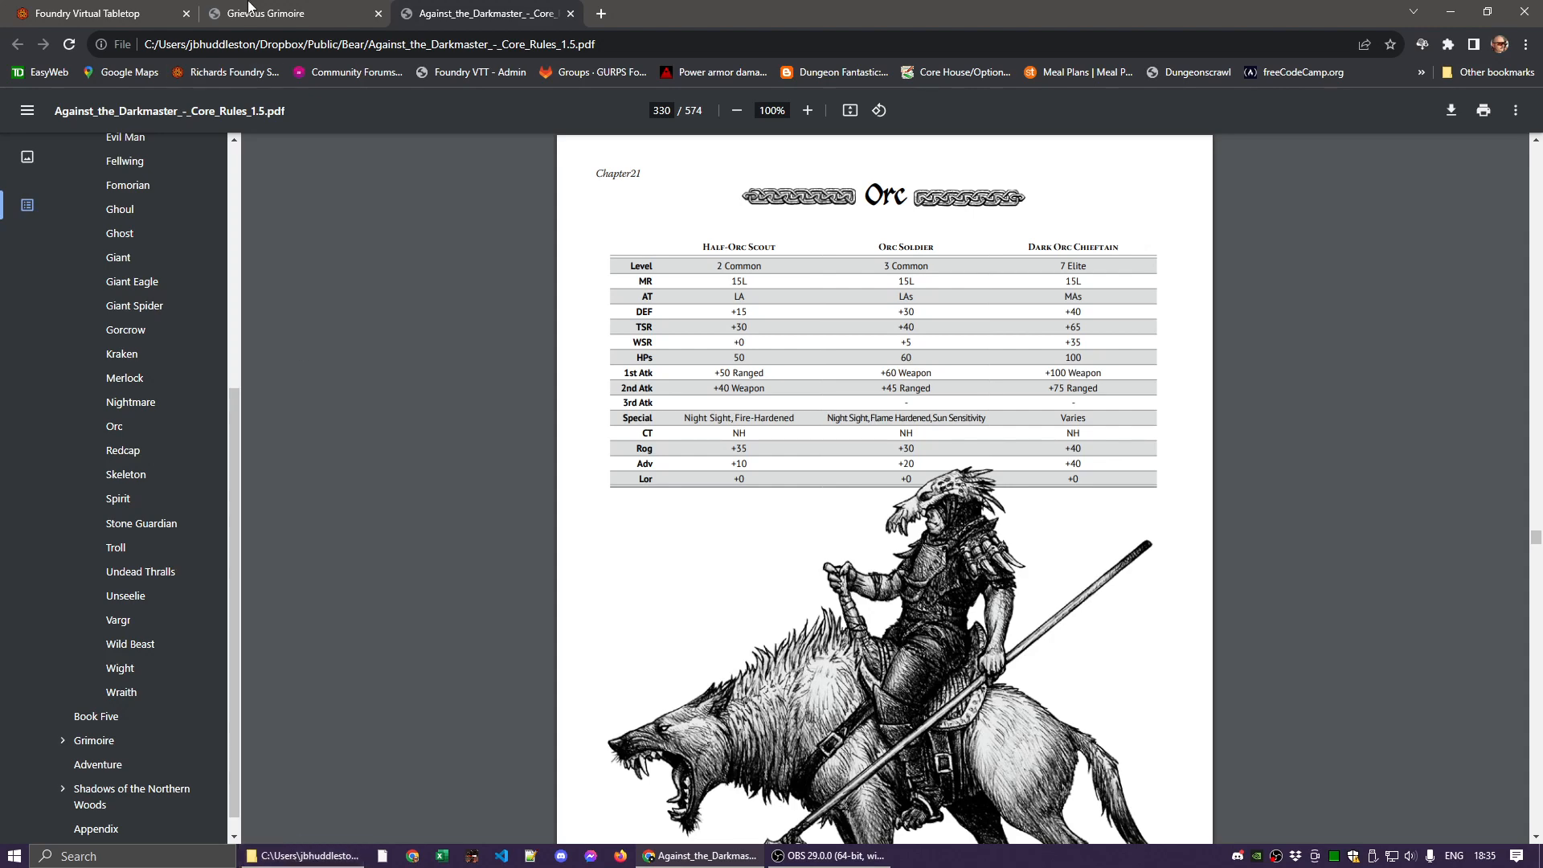
pyautogui.click(169, 22)
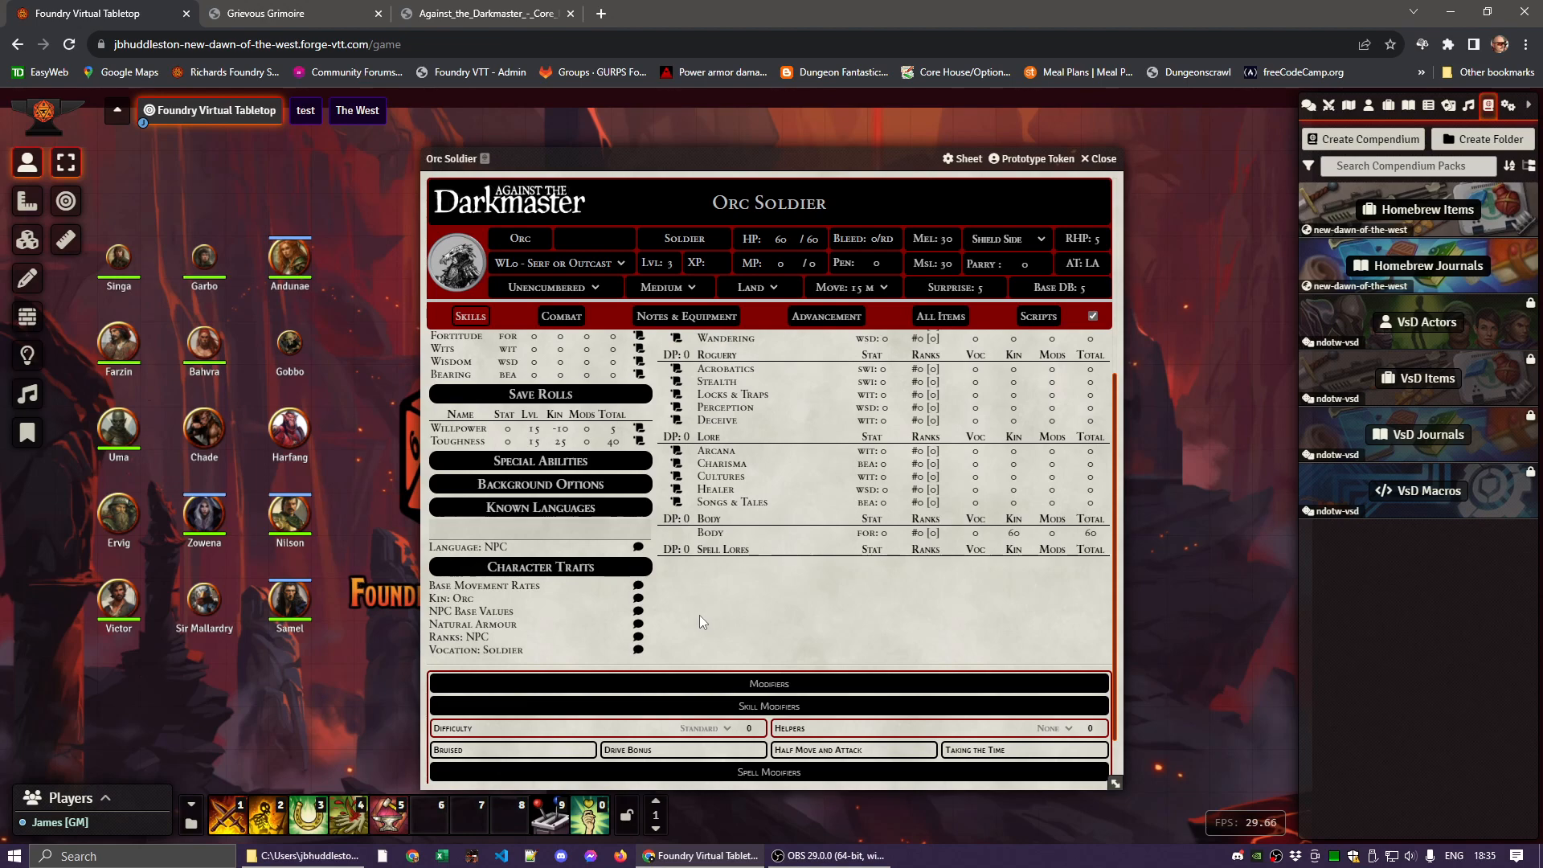
pyautogui.click(460, 611)
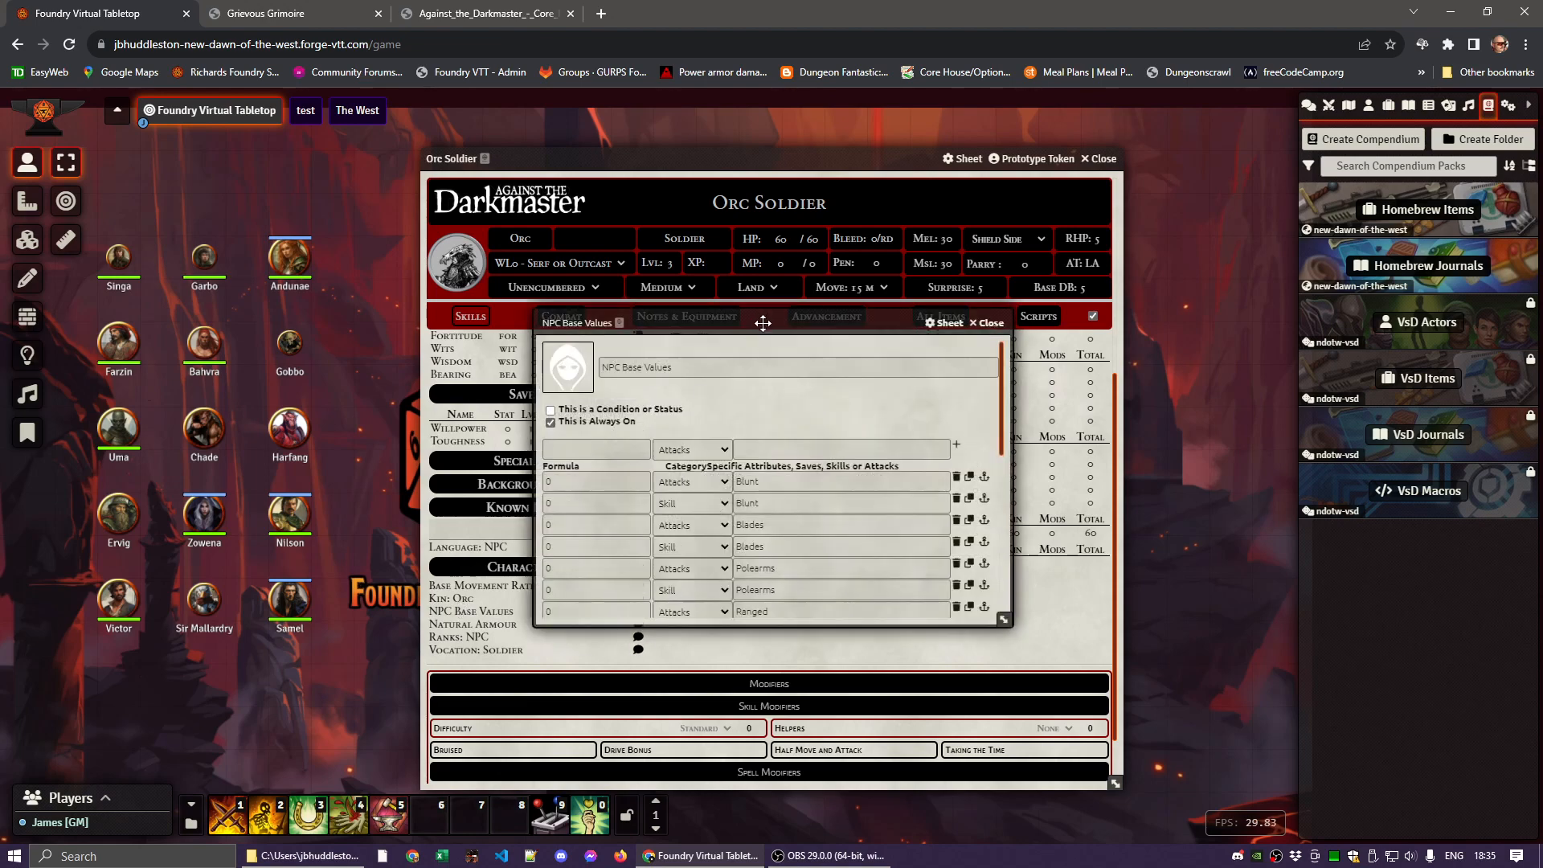
pyautogui.moveTo(762, 324); pyautogui.dragTo(913, 130)
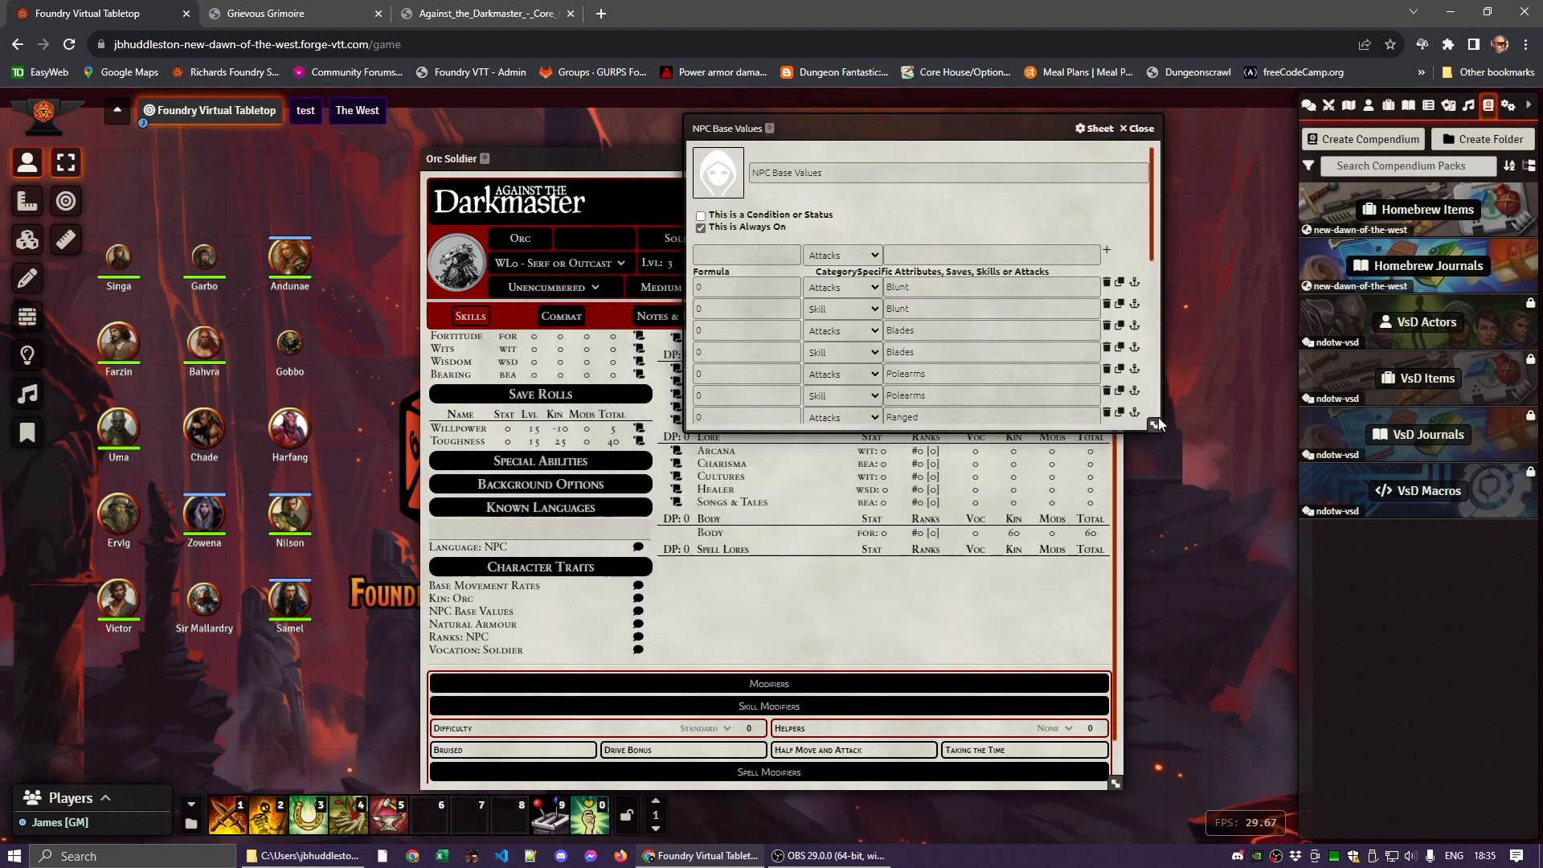
pyautogui.moveTo(1154, 424); pyautogui.dragTo(1205, 645)
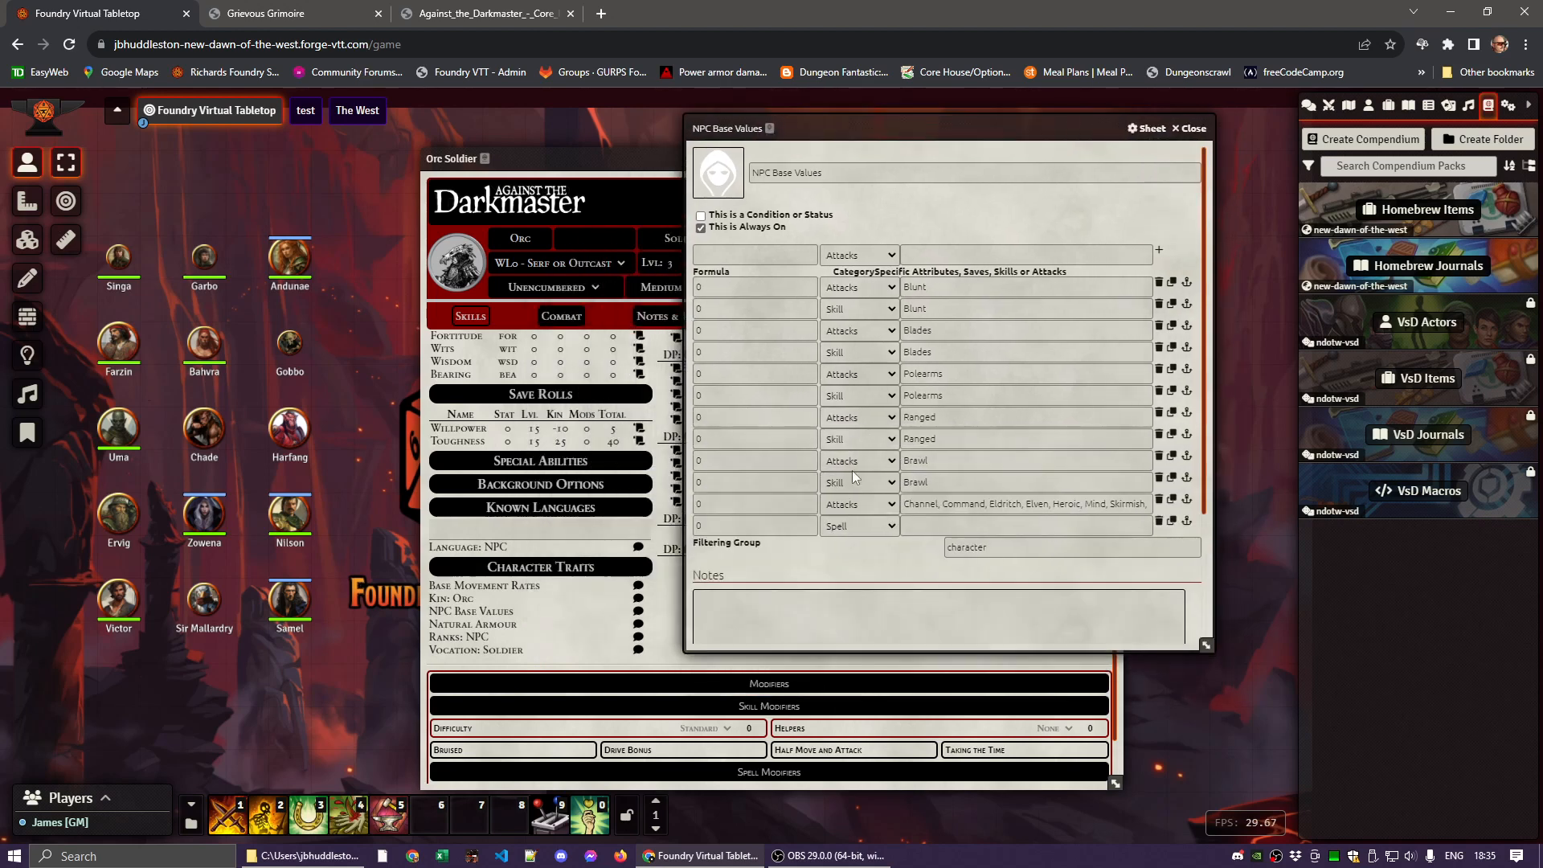
pyautogui.click(735, 416)
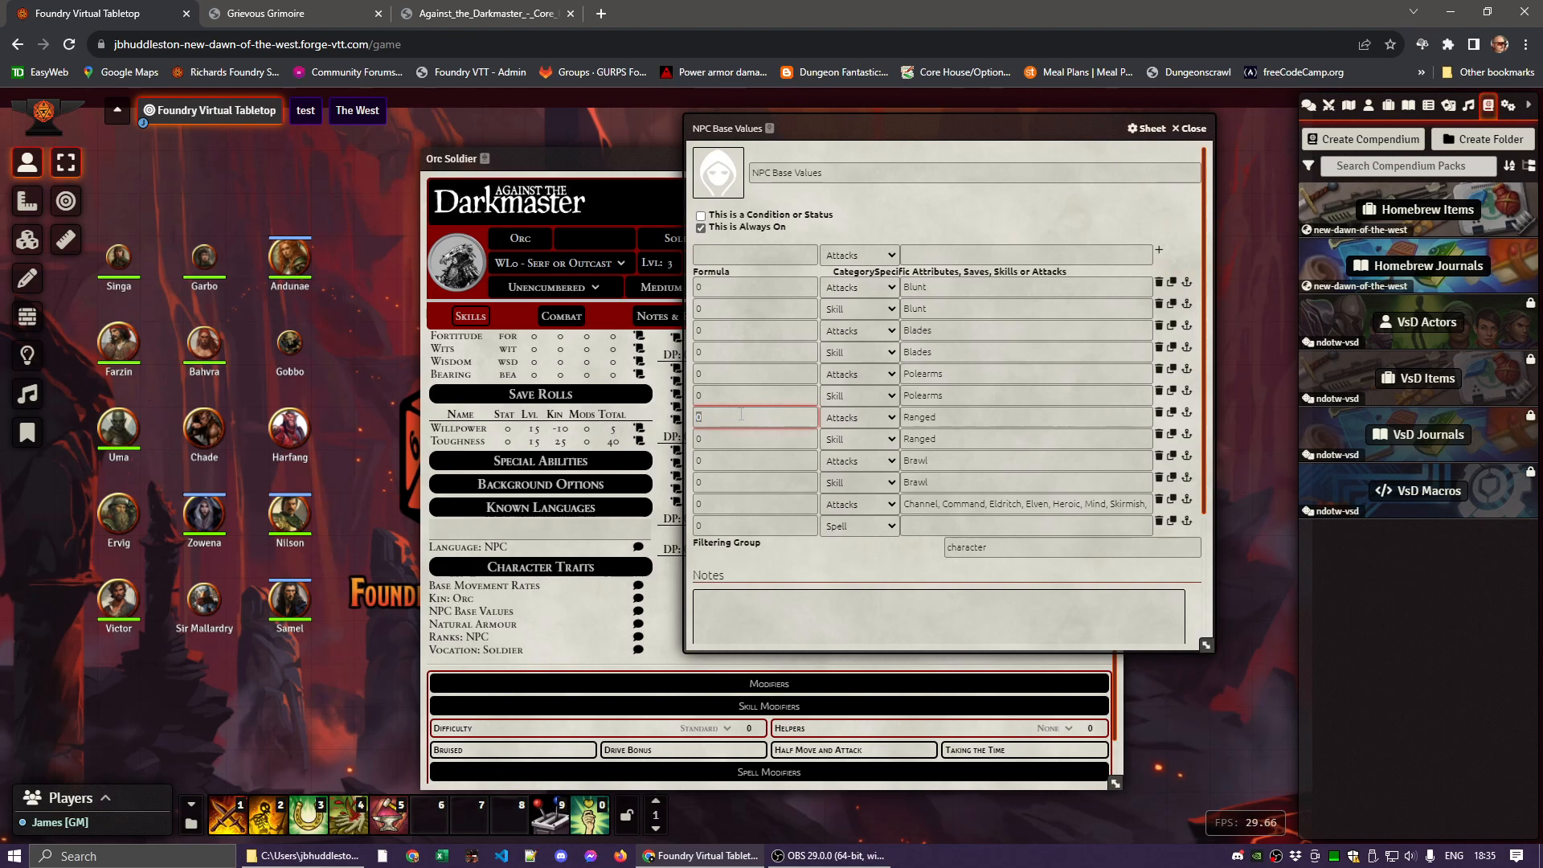
pyautogui.write('45')
pyautogui.click(715, 439)
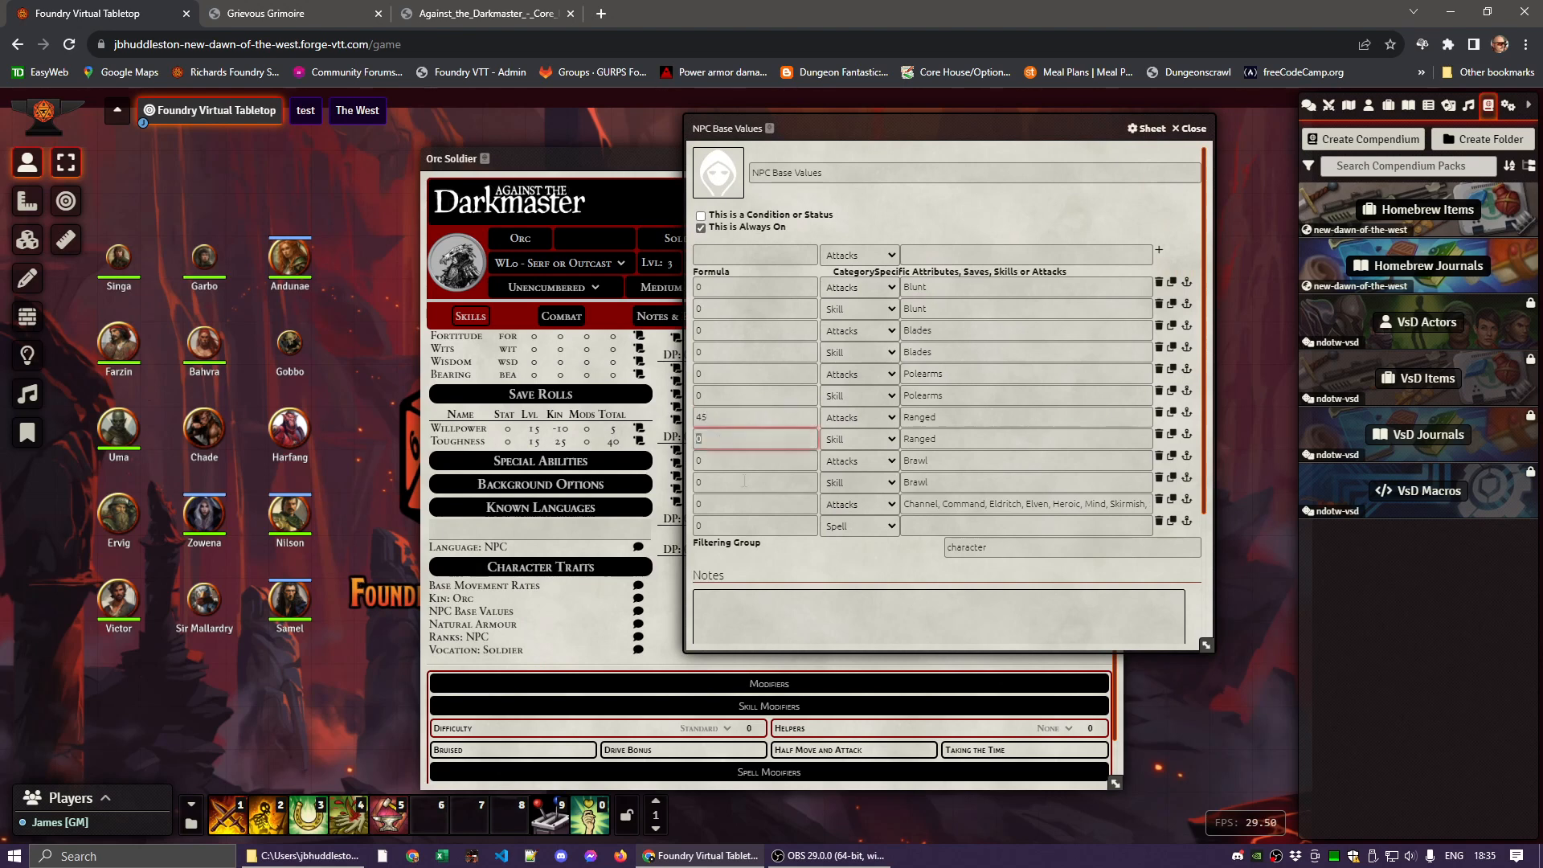
pyautogui.write('45')
pyautogui.doubleClick(731, 417)
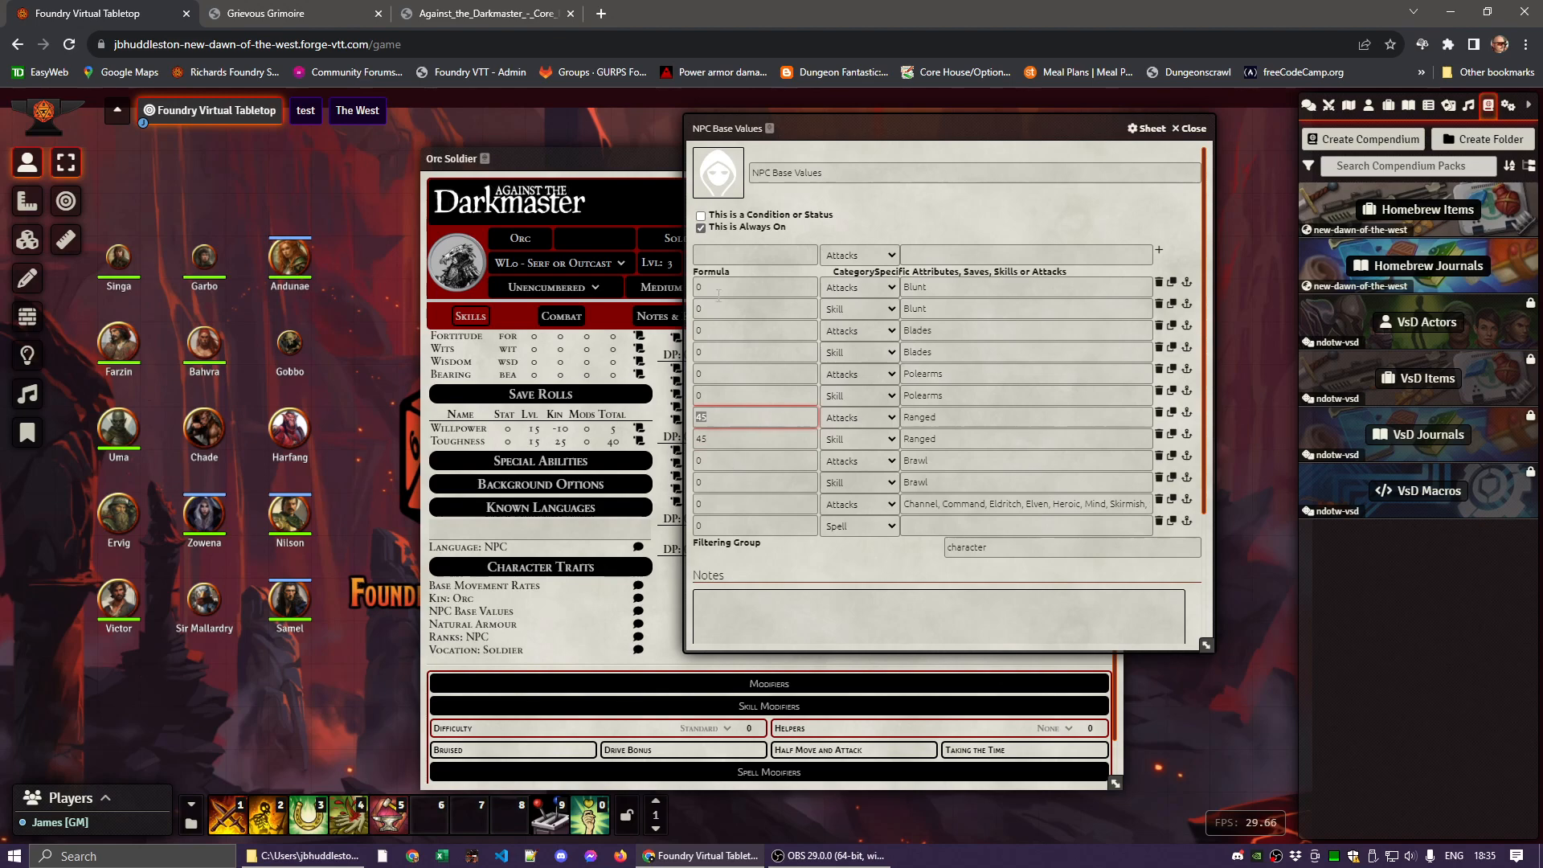
# Change the target list of the Blunt Attacks and Blunt Skill rows to "Blunt, Blades, Polearms, Brawl"
pyautogui.click(470, 14)
pyautogui.click(114, 16)
pyautogui.click(946, 287)
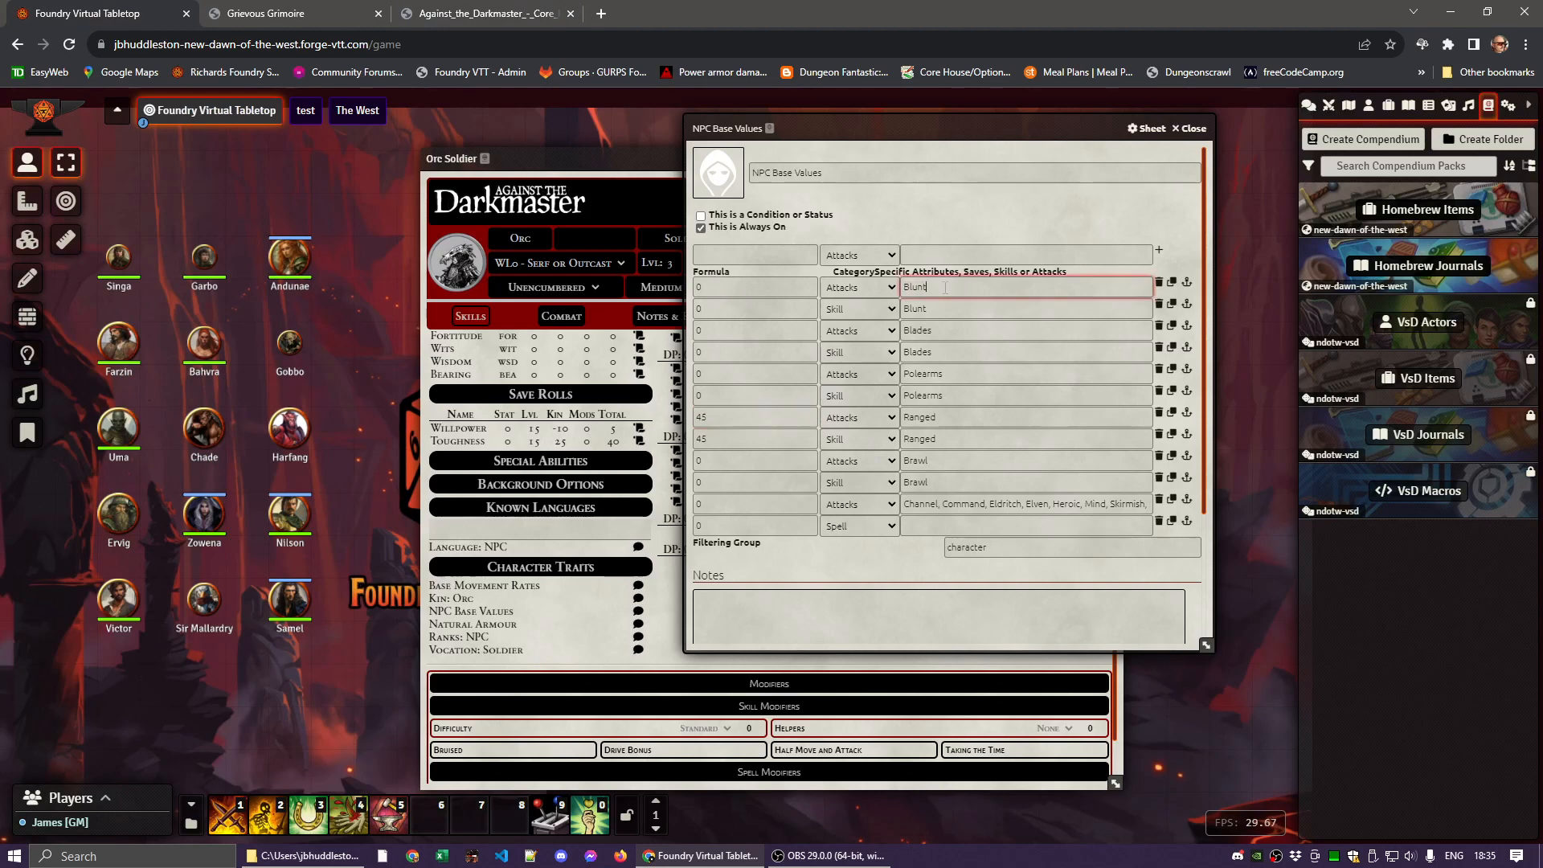
pyautogui.write(', Blades, Polearms, Brawl')
pyautogui.doubleClick(946, 308)
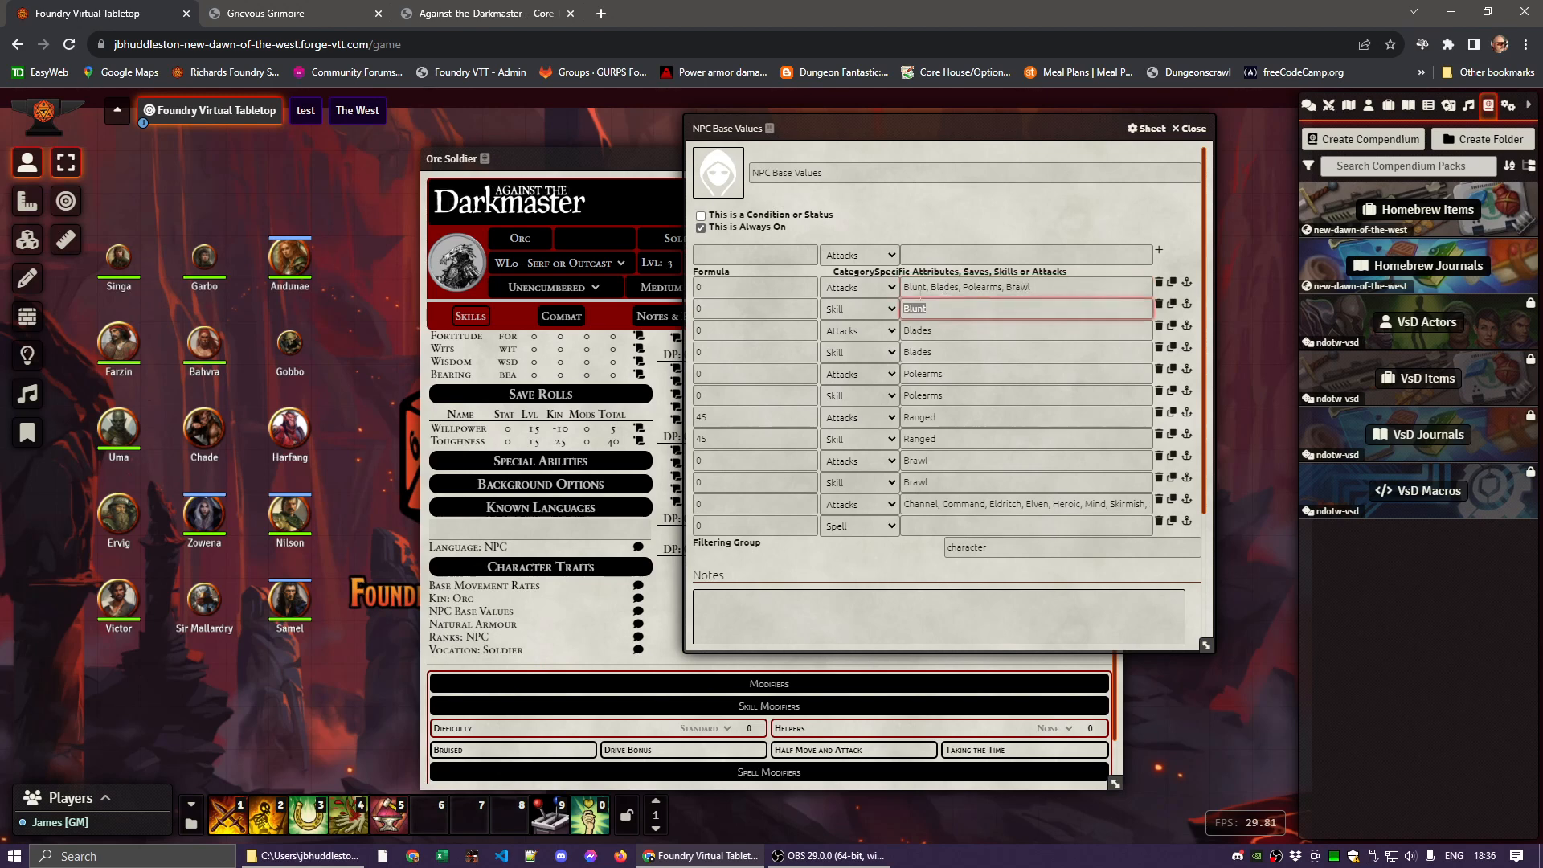
pyautogui.tripleClick(1063, 288)
pyautogui.hotkey('ctrl', 'c')
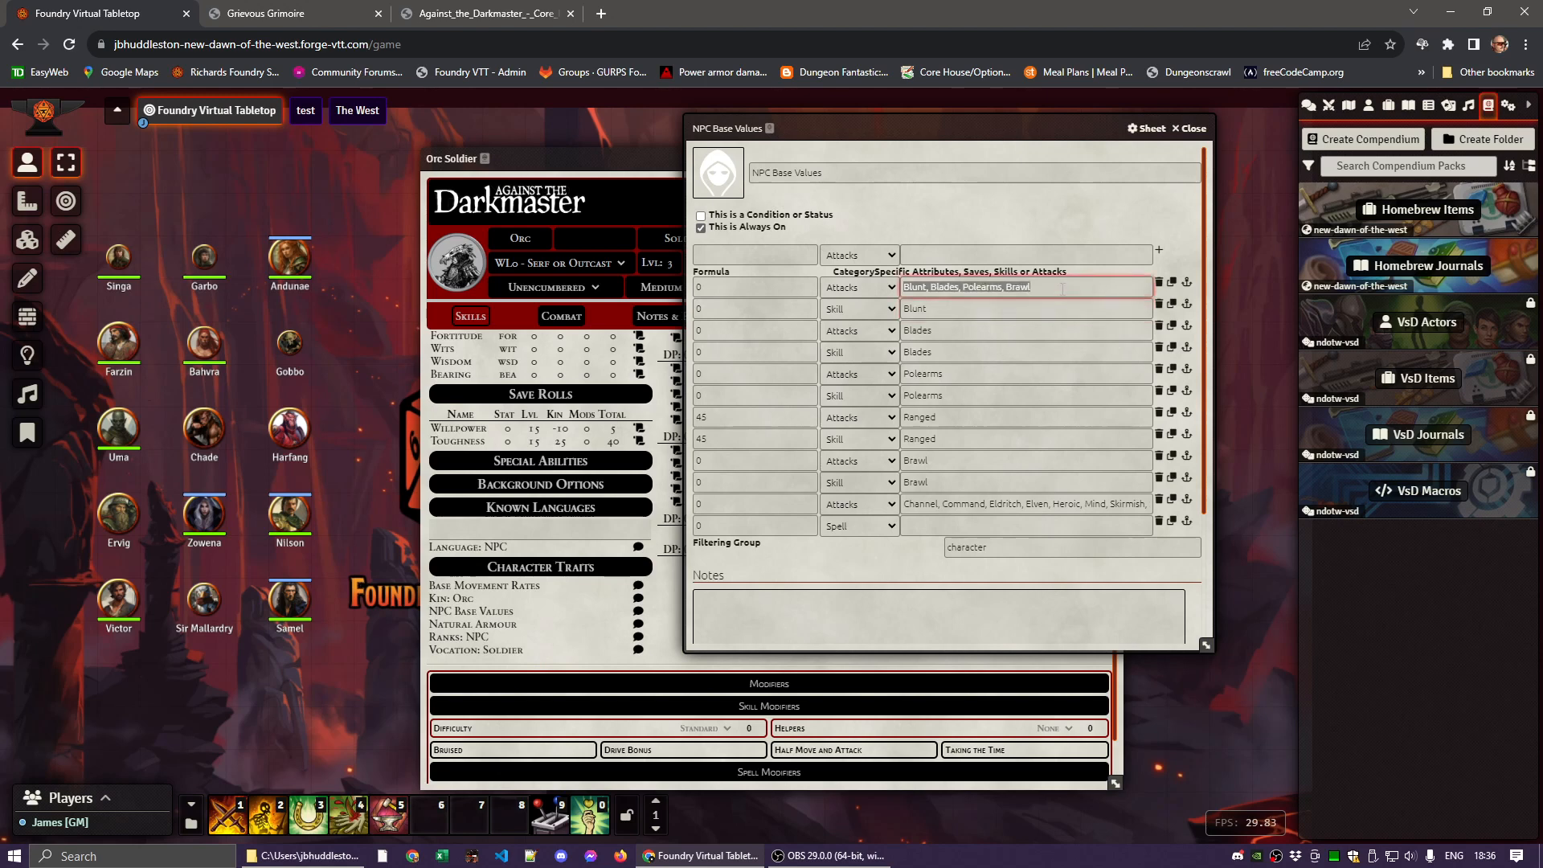
pyautogui.doubleClick(963, 306)
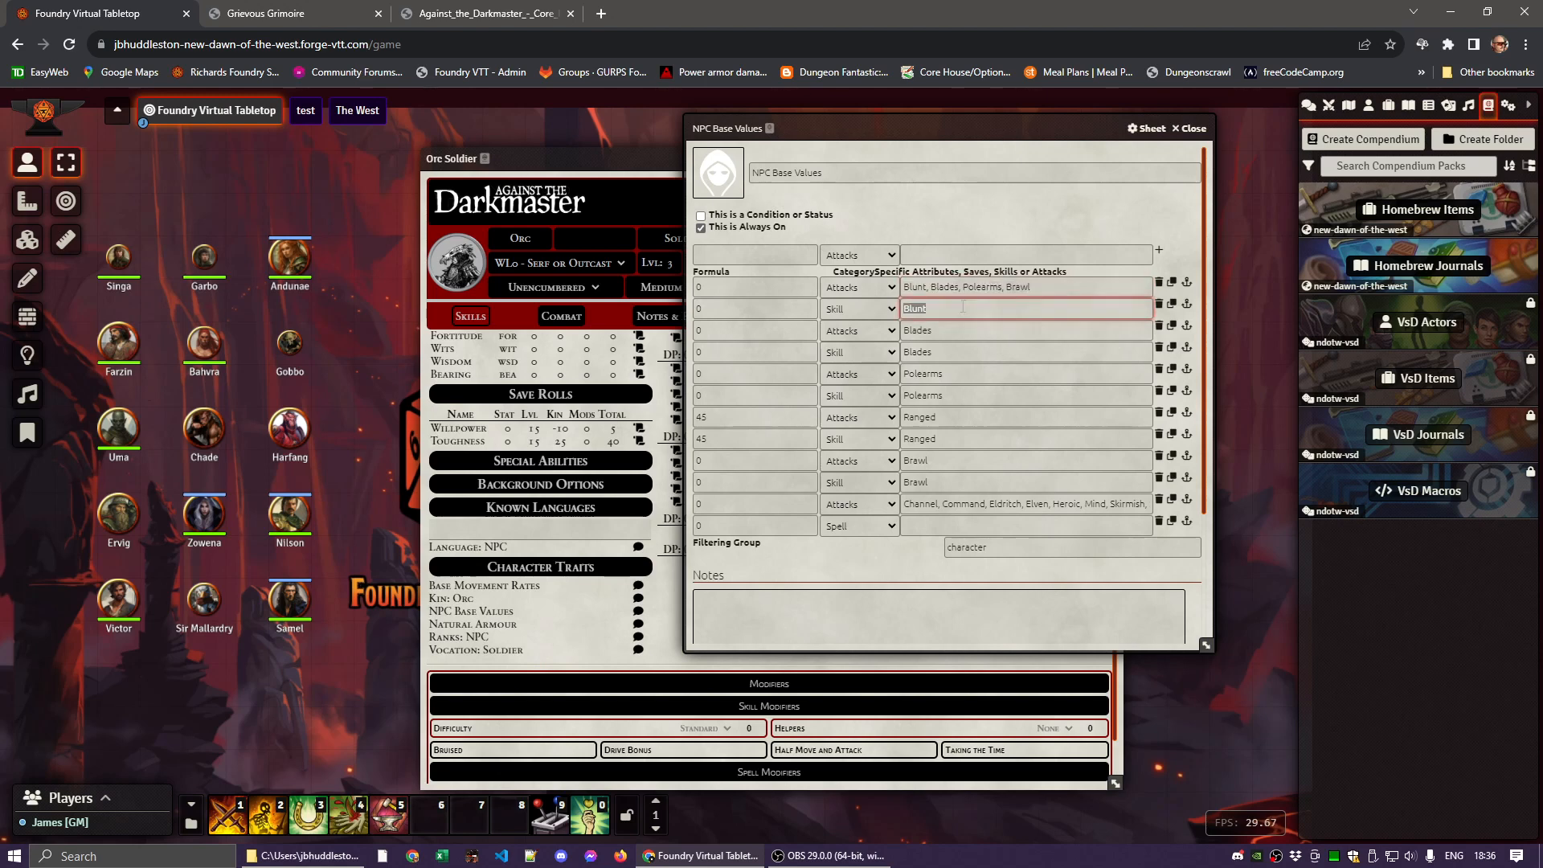
pyautogui.hotkey('ctrl', 'v')
pyautogui.doubleClick(967, 329)
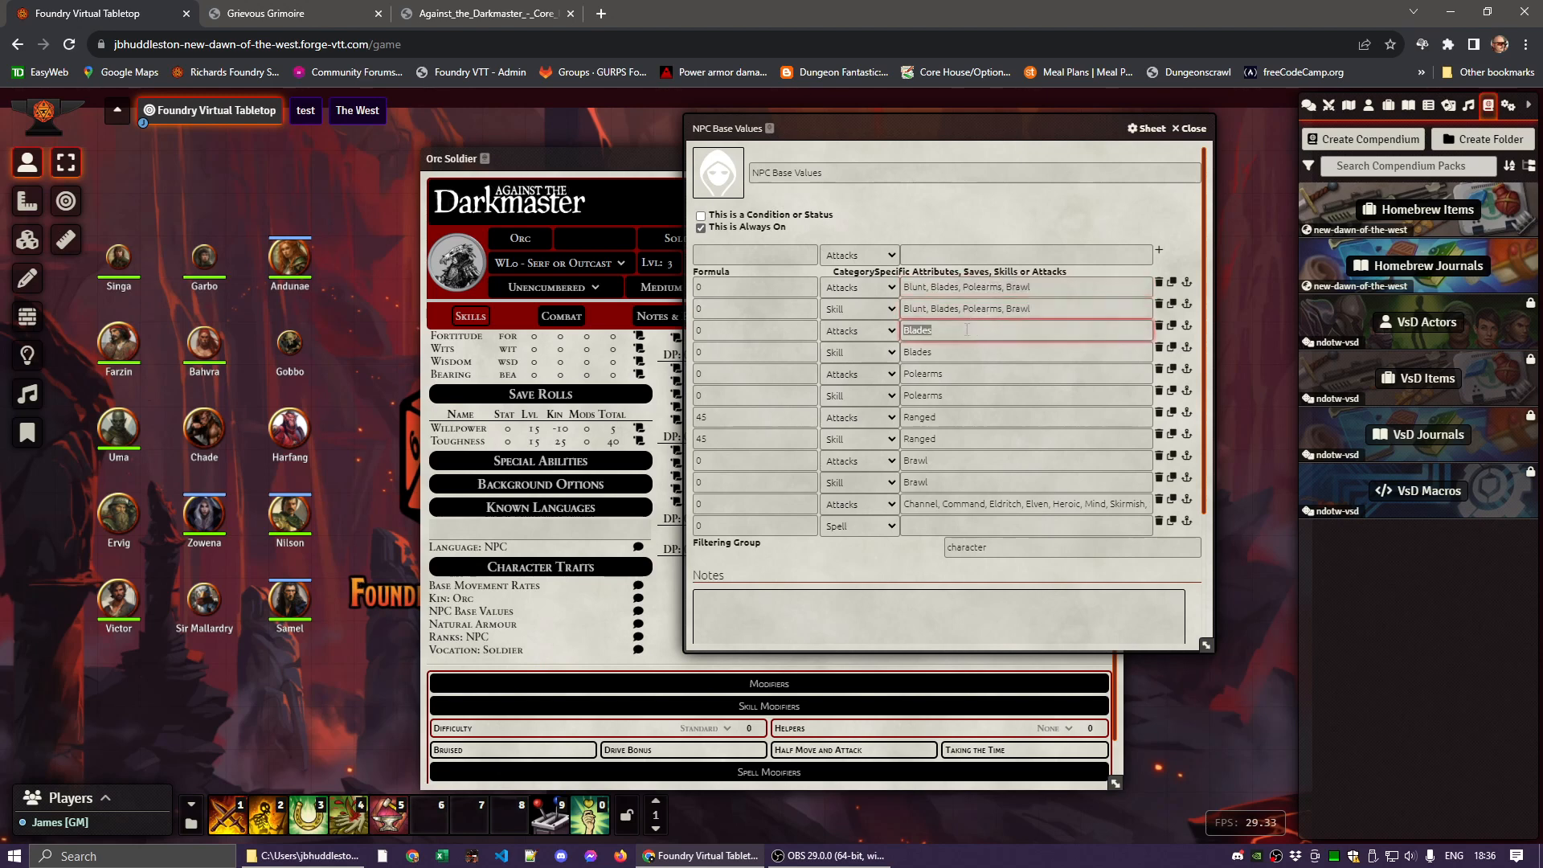
# Set the formulas of the combined Blunt, Blades, Polearms, Brawl Attacks and Skill rows to 60
pyautogui.click(766, 287)
pyautogui.write('6')
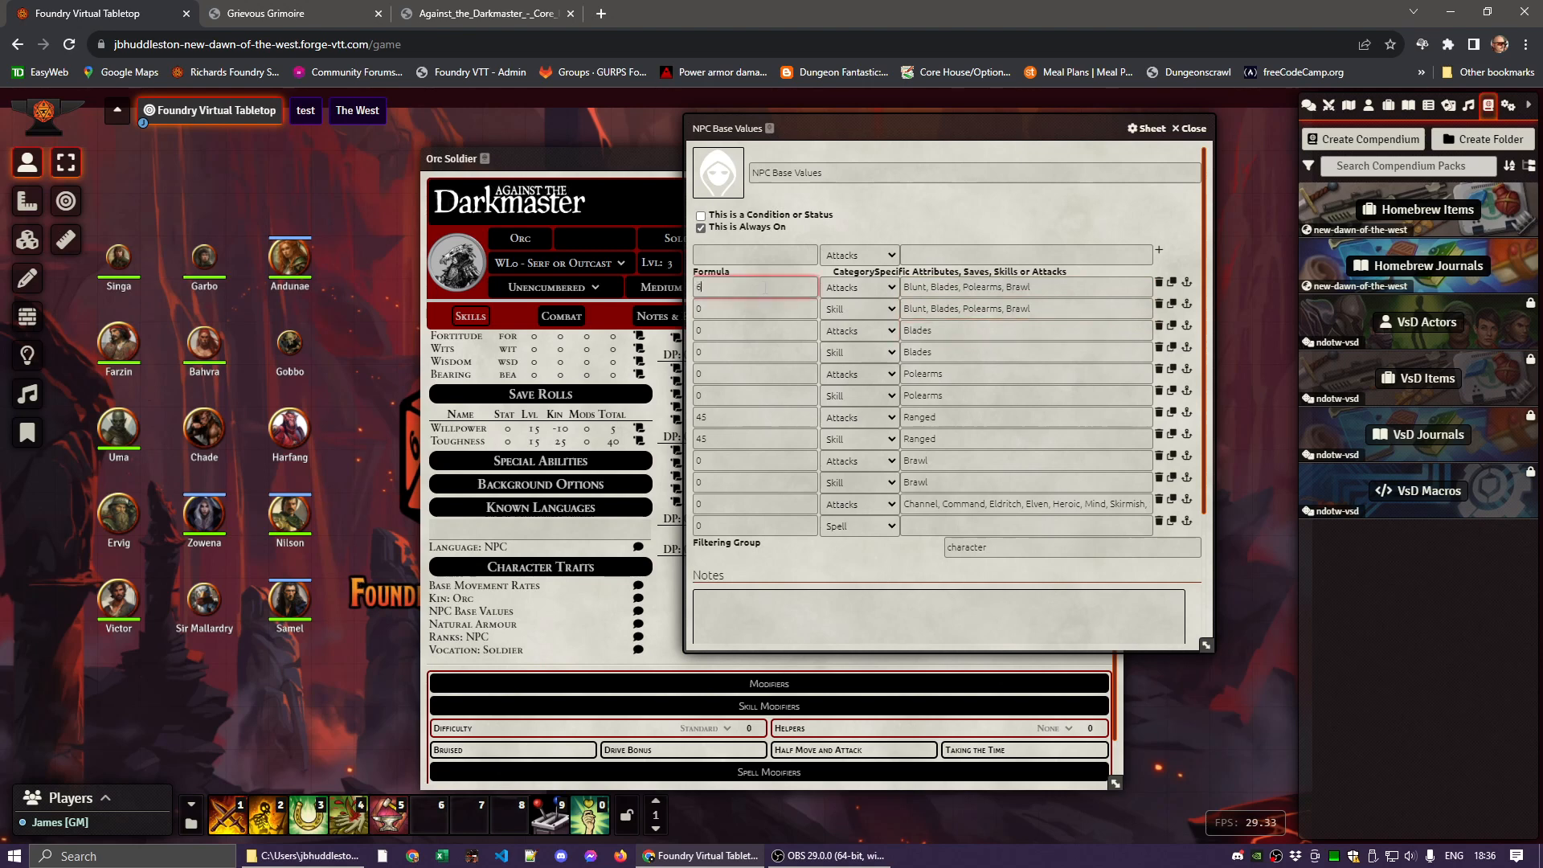
pyautogui.write('0')
pyautogui.click(736, 308)
pyautogui.write('60')
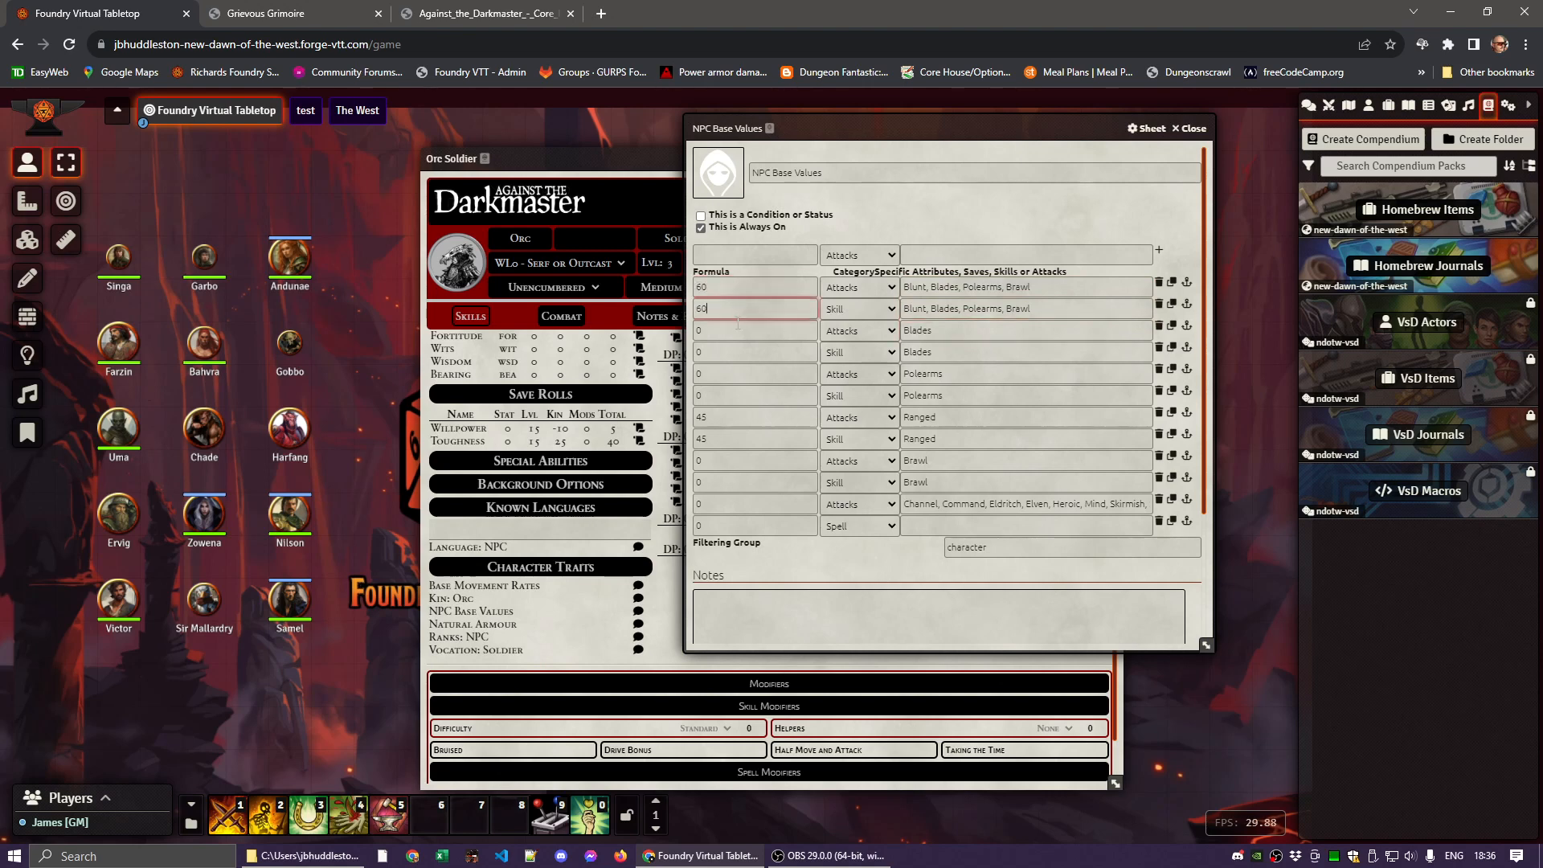
pyautogui.press('Tab')
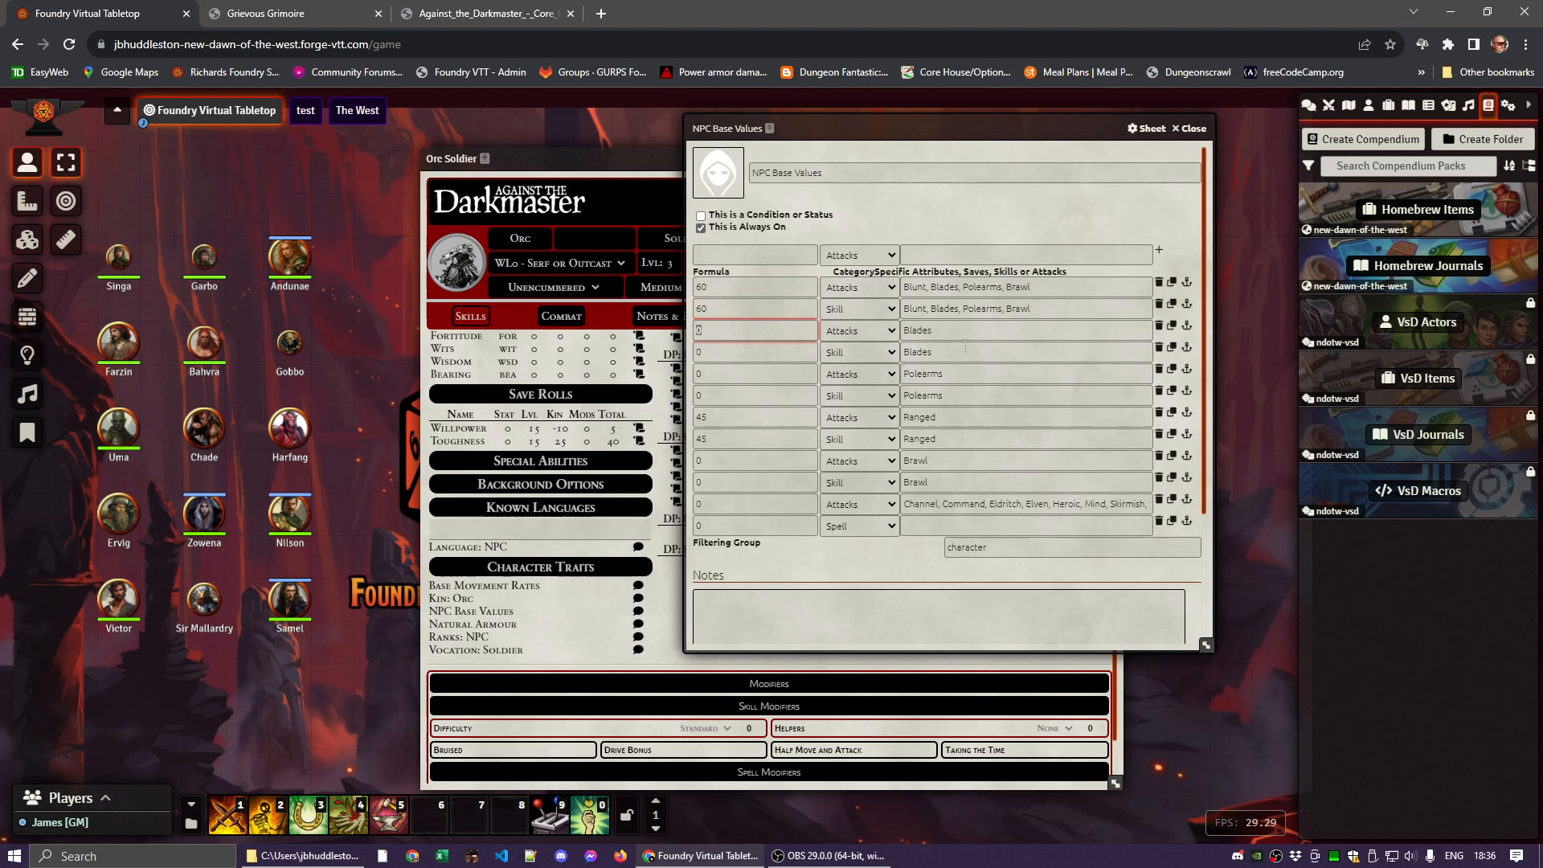
# Delete the separate Blades, Polearms and Brawl rows plus the spell attack and Spell rows, and close NPC Base Values
pyautogui.click(1159, 327)
pyautogui.click(1159, 327)
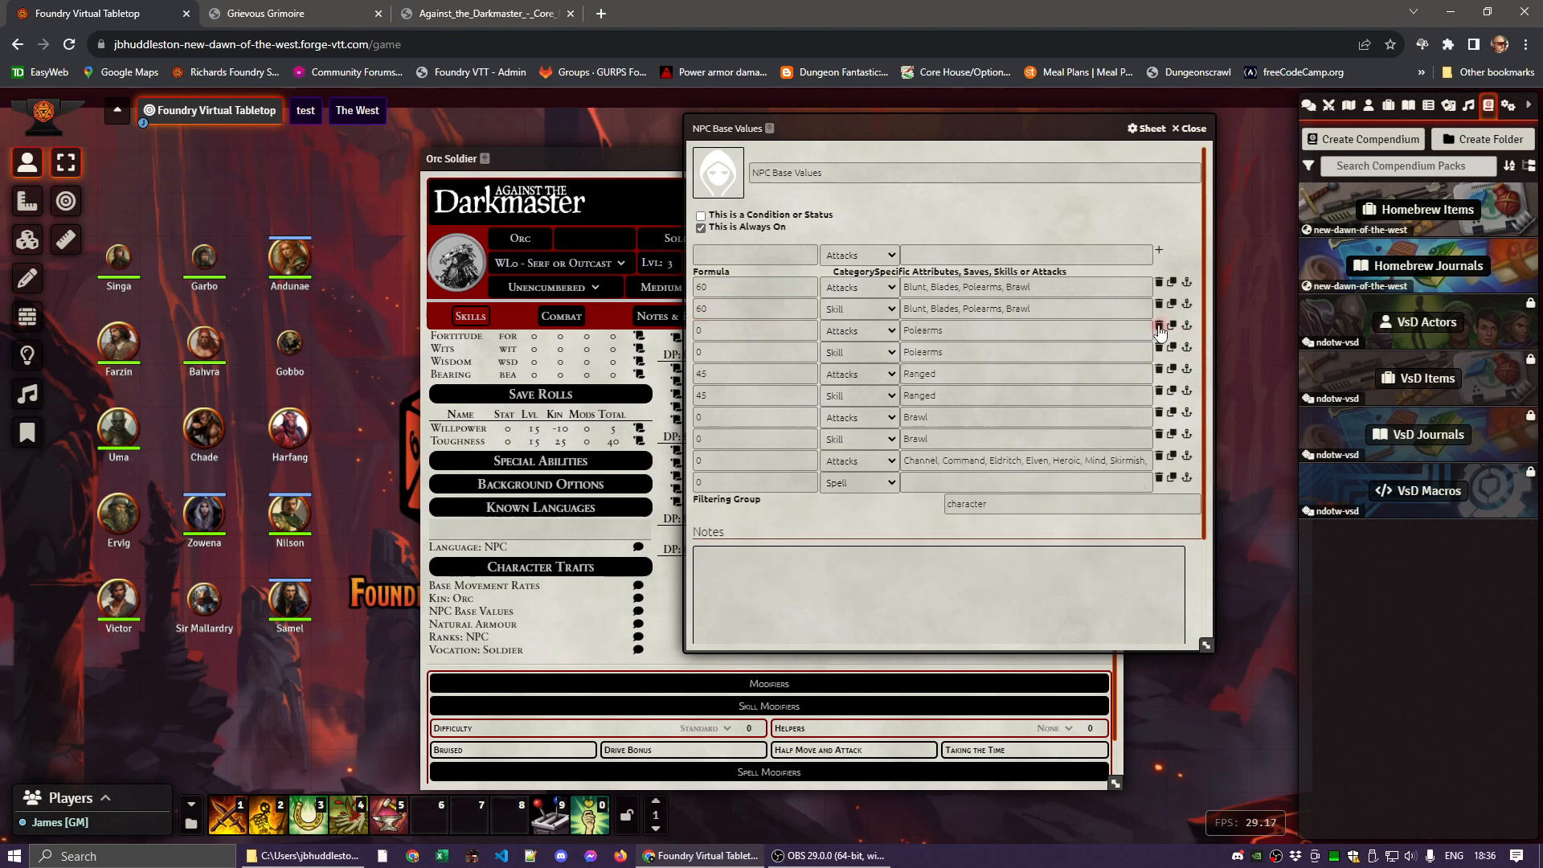
pyautogui.click(1159, 327)
pyautogui.click(1159, 327)
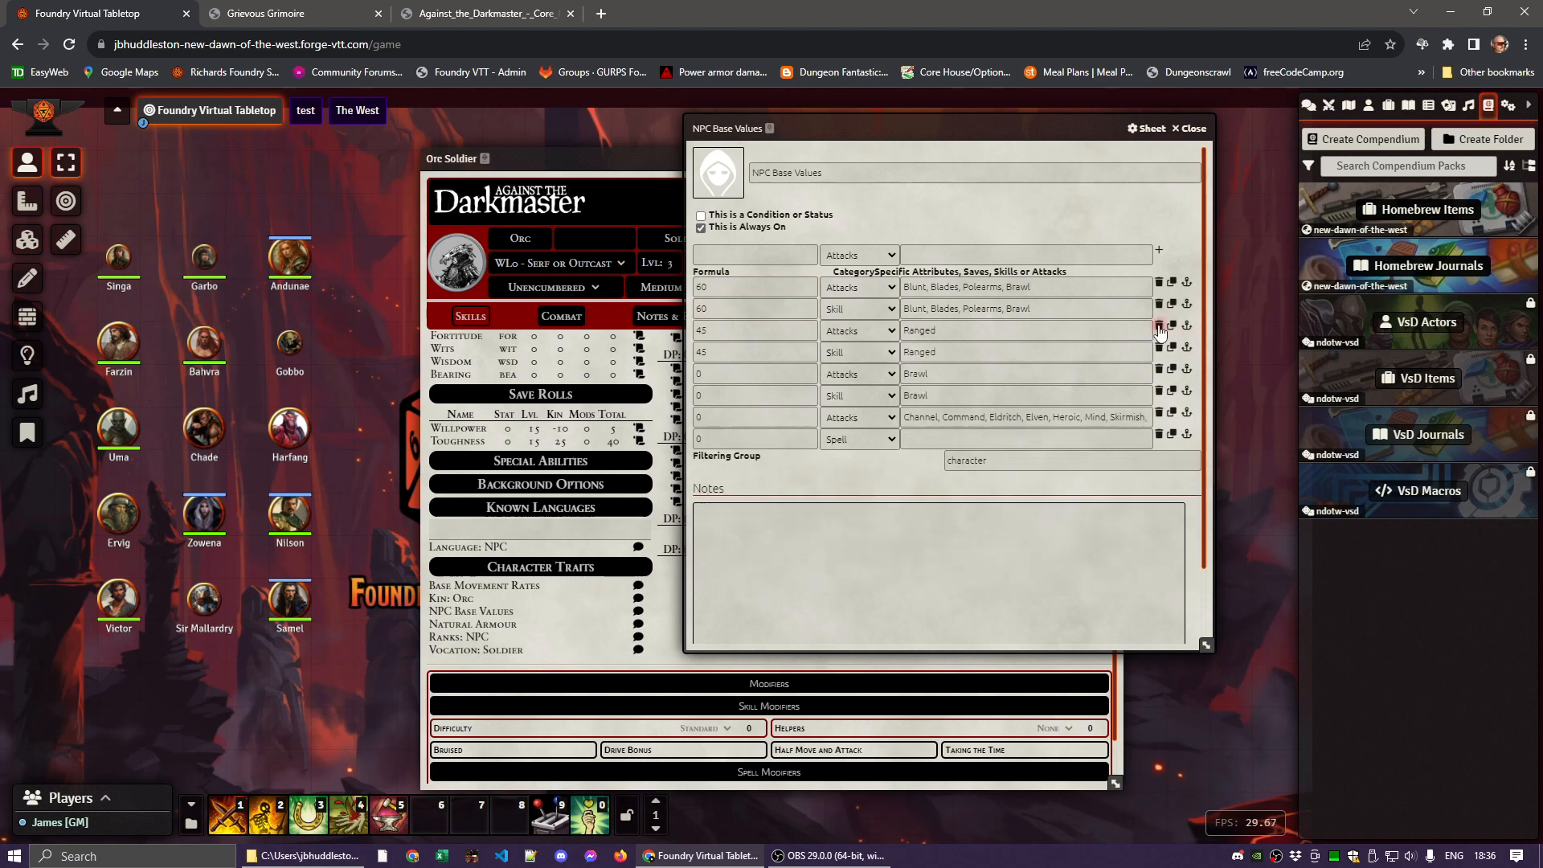
pyautogui.click(1159, 371)
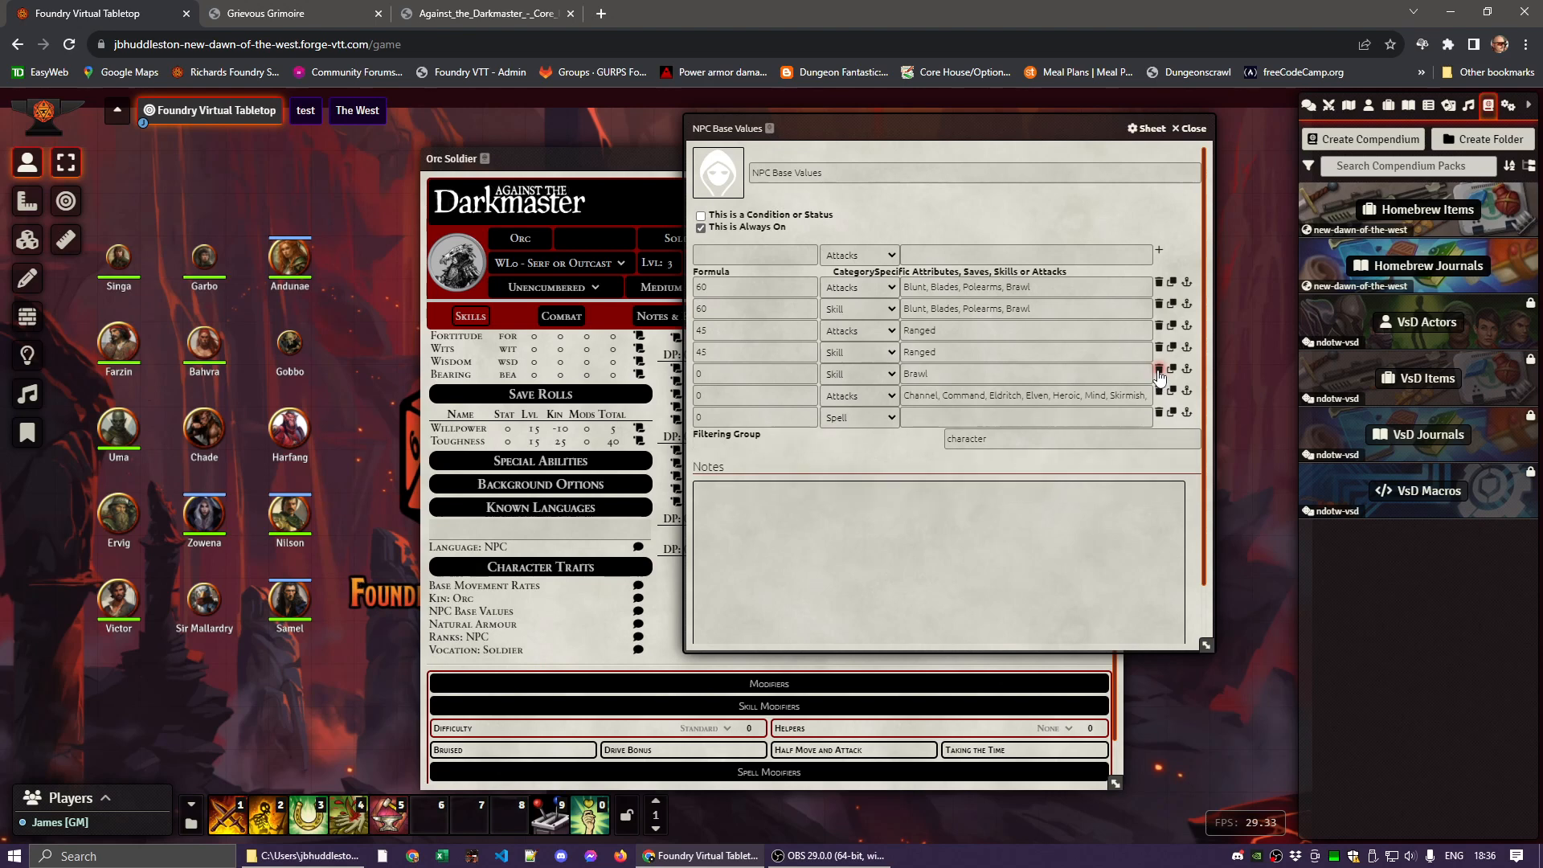
pyautogui.click(1159, 370)
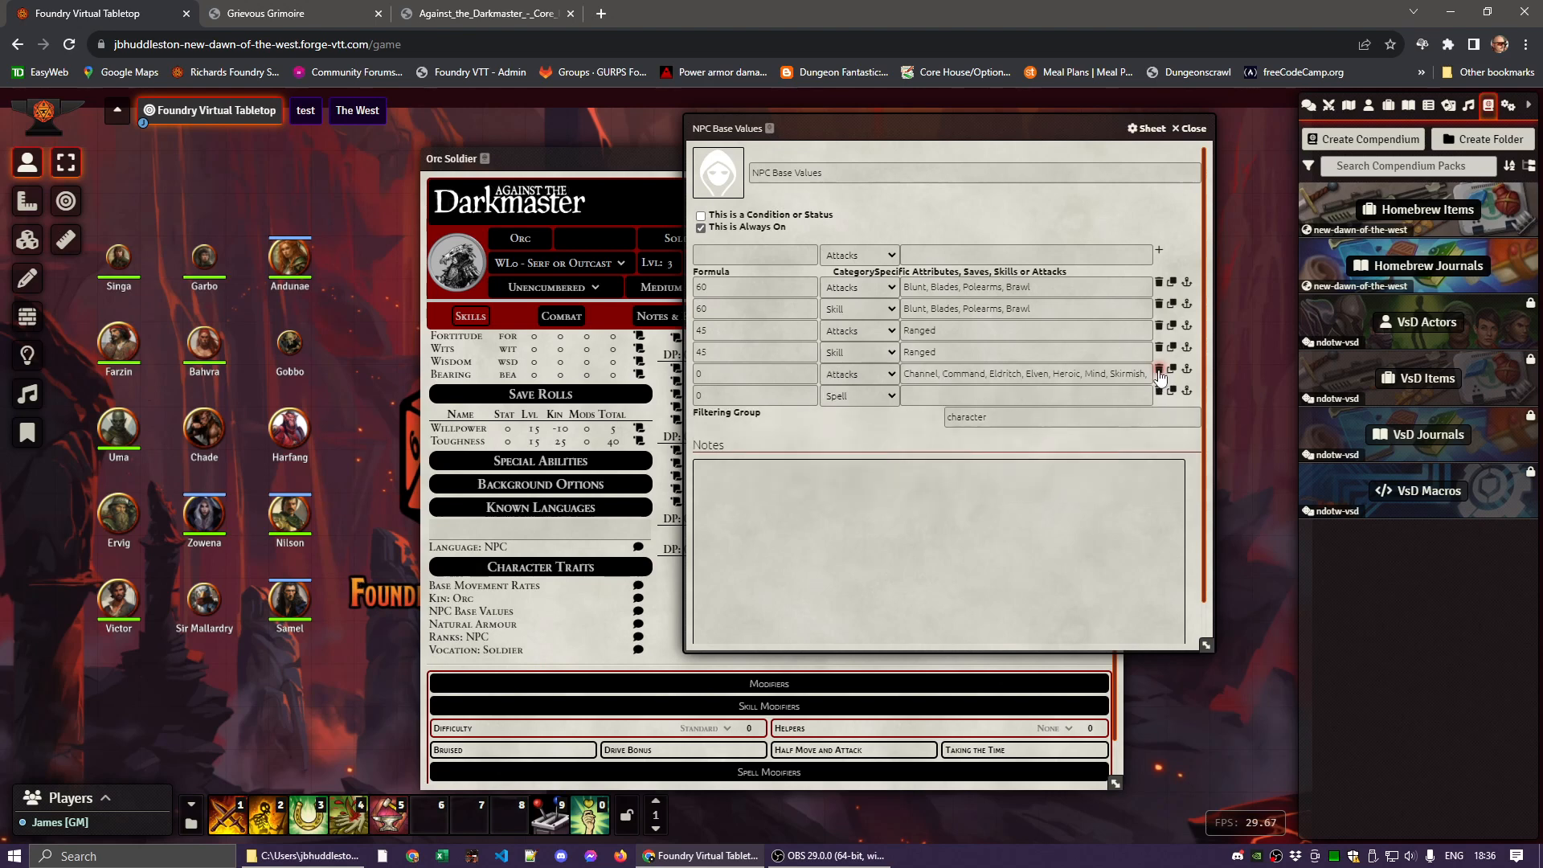
pyautogui.click(1159, 371)
pyautogui.click(1159, 371)
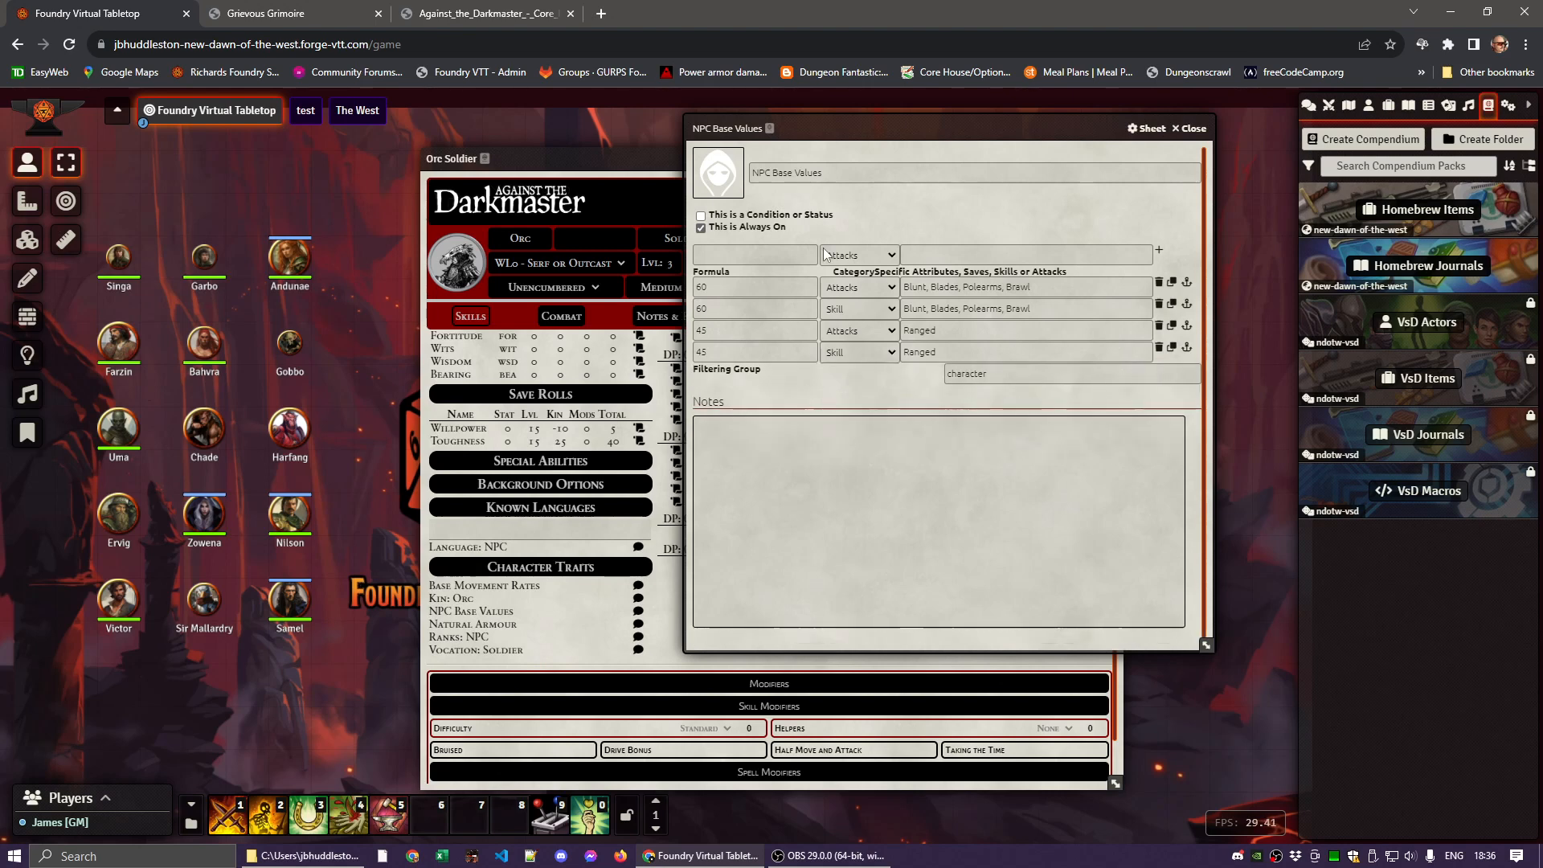
pyautogui.click(1189, 129)
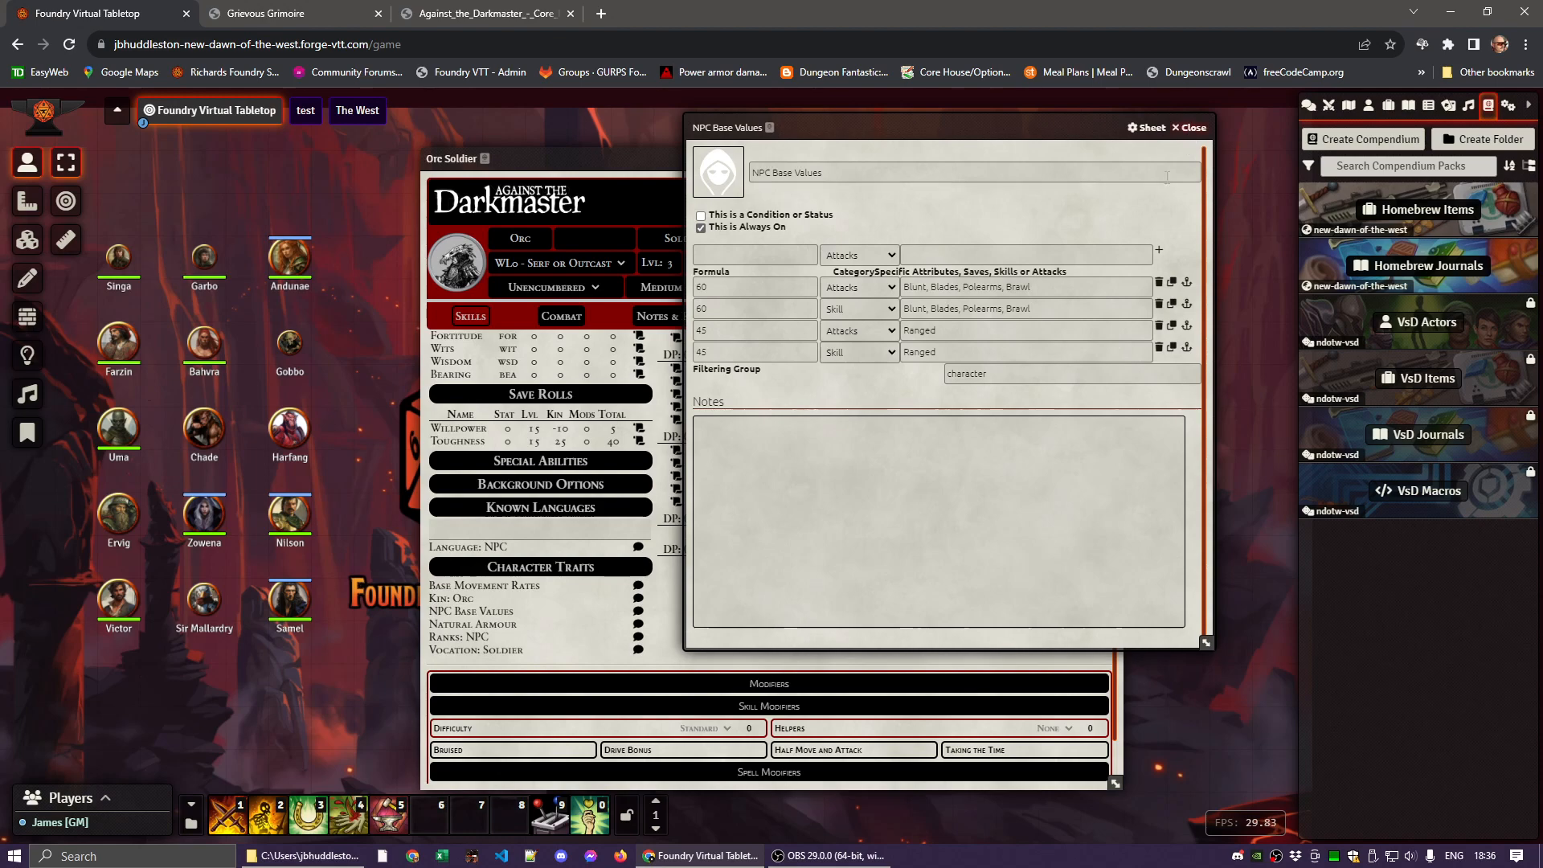
# Add Night Sight from the Kin Special Traits in the VsD Items compendium to the Orc Soldier and close its item sheet
pyautogui.scroll(-1, 906, 527)
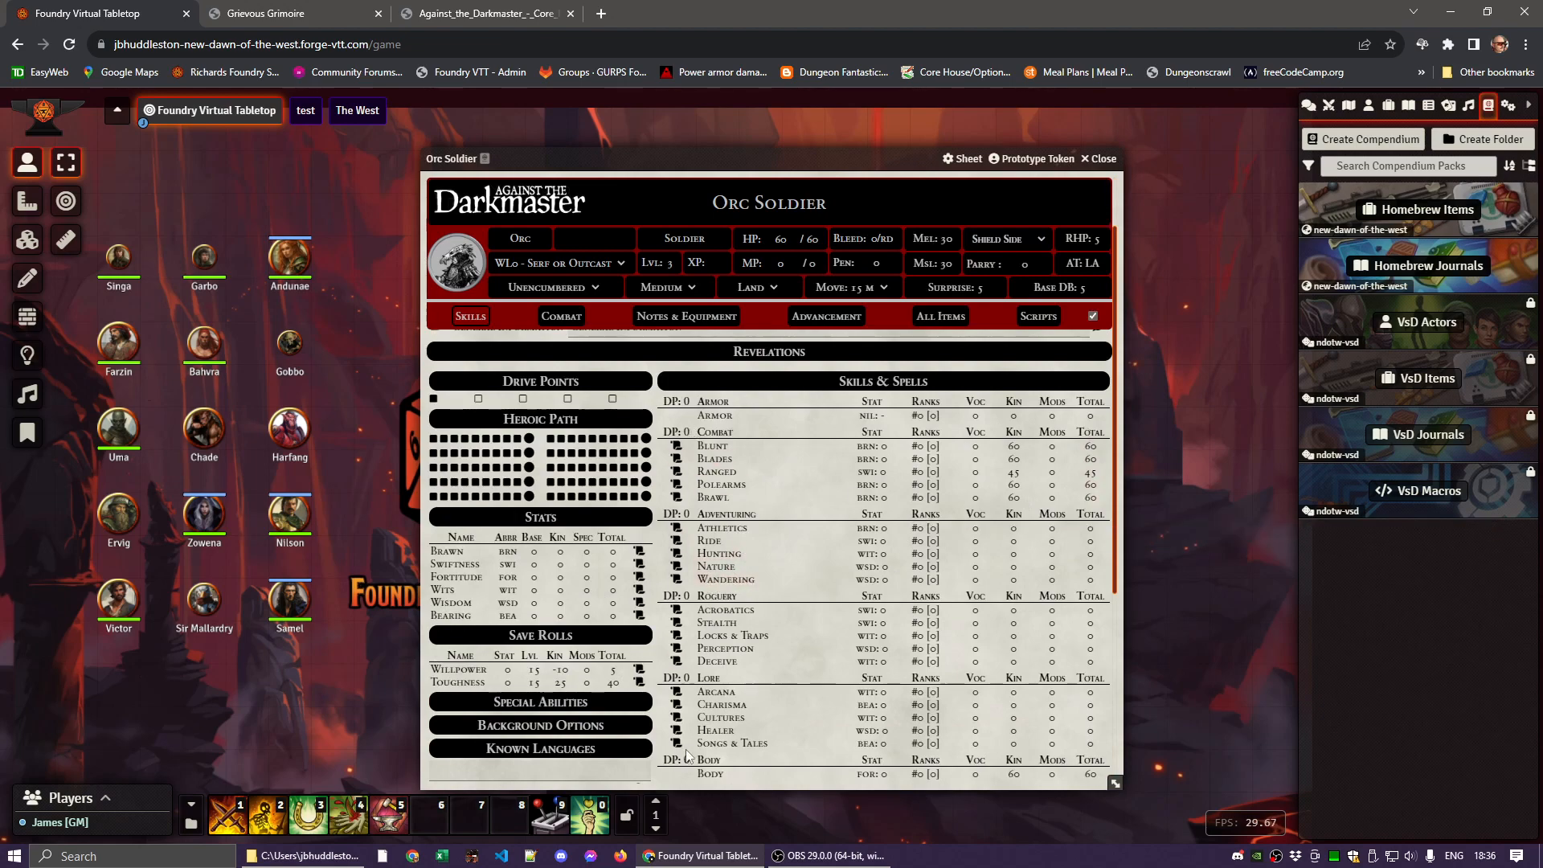
pyautogui.click(455, 12)
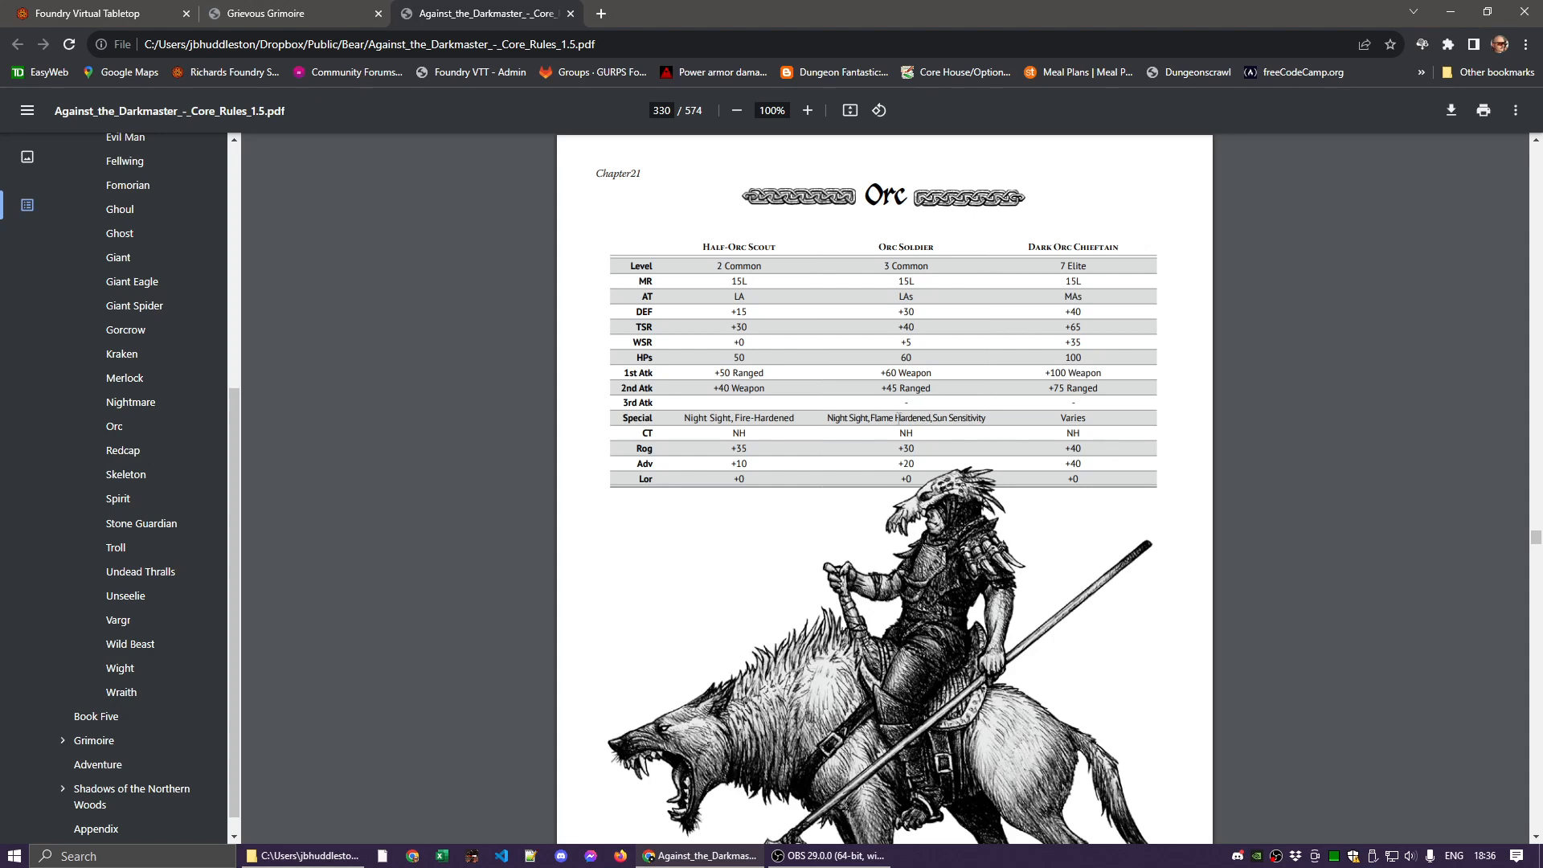
pyautogui.click(84, 15)
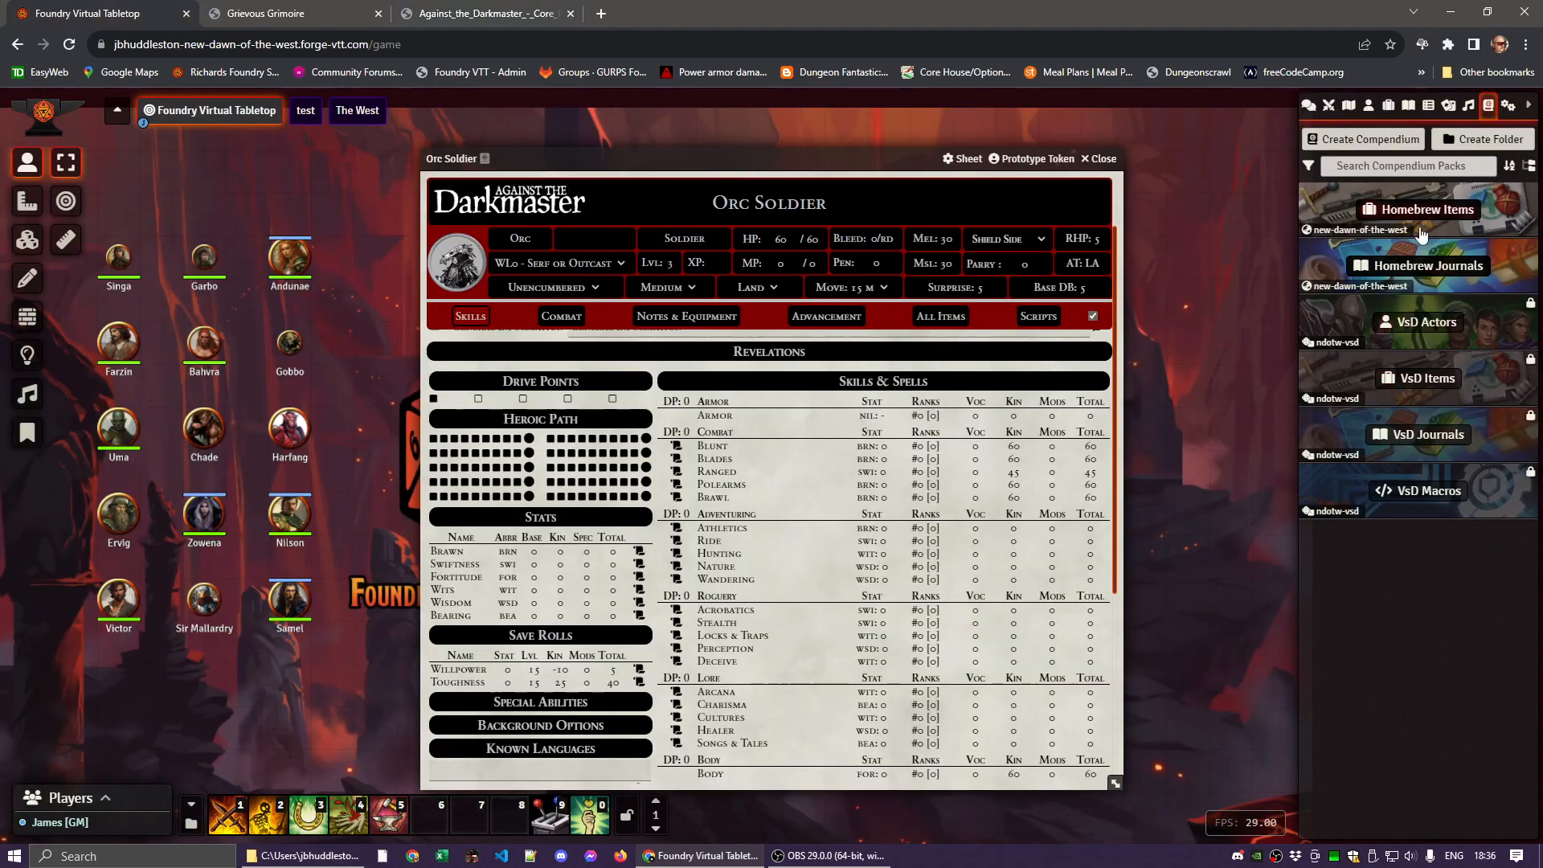
pyautogui.click(1416, 386)
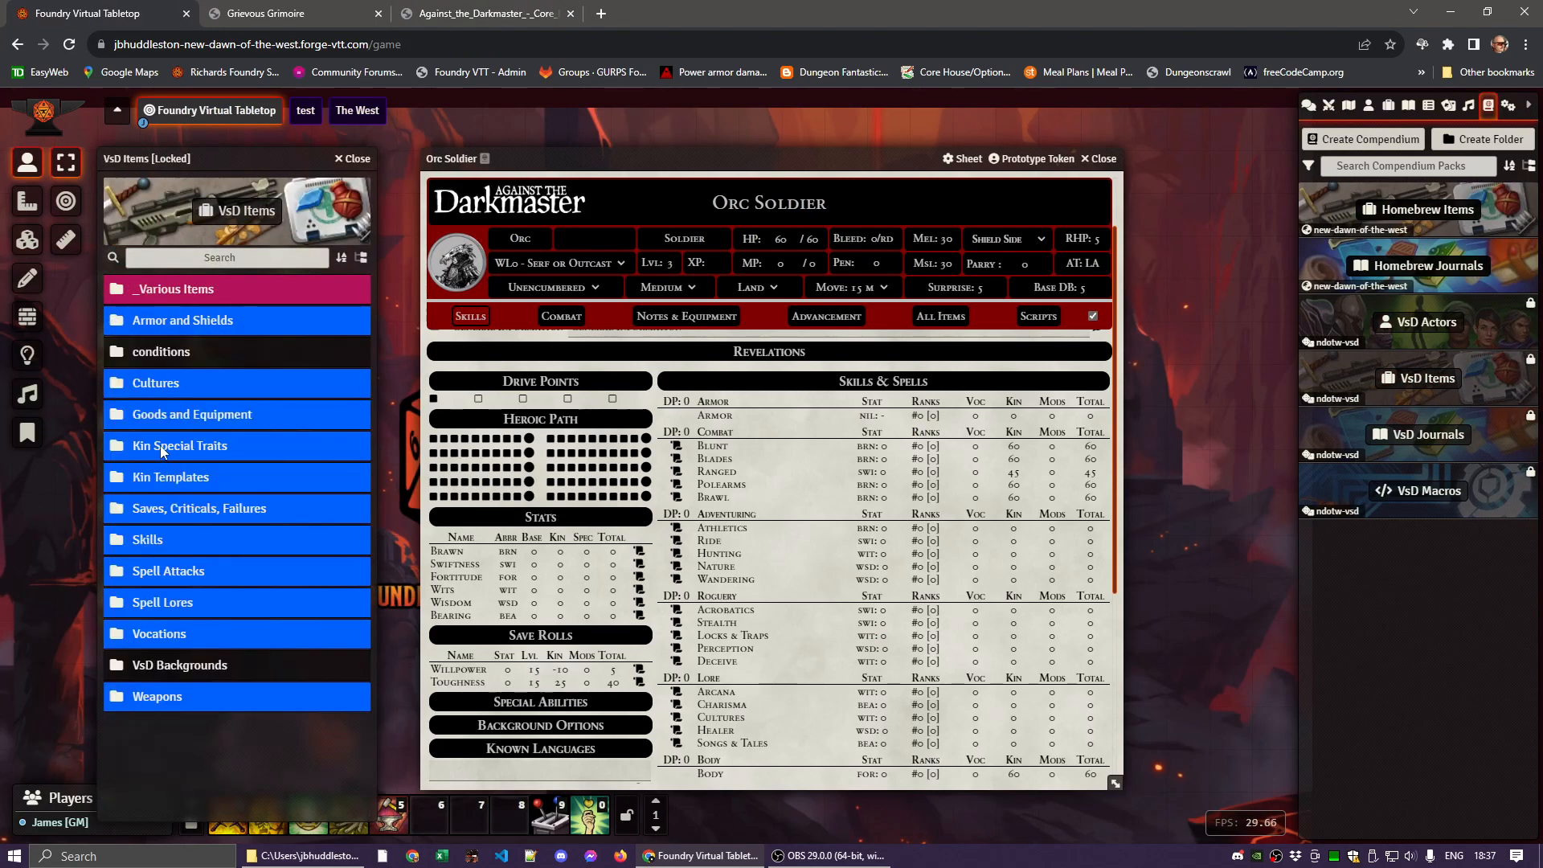
pyautogui.click(161, 445)
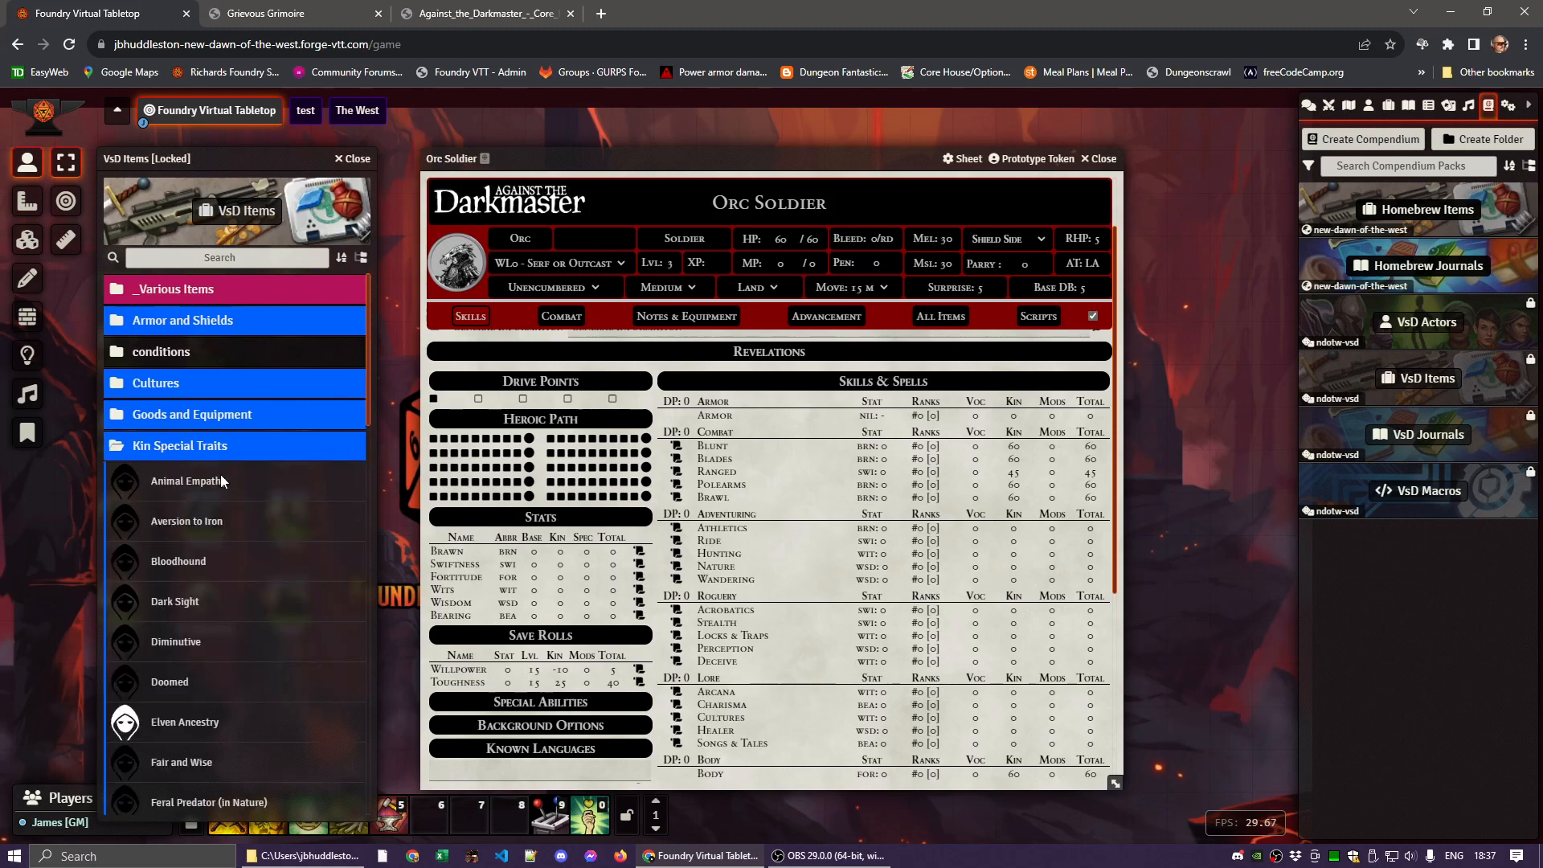
pyautogui.scroll(-7, 223, 480)
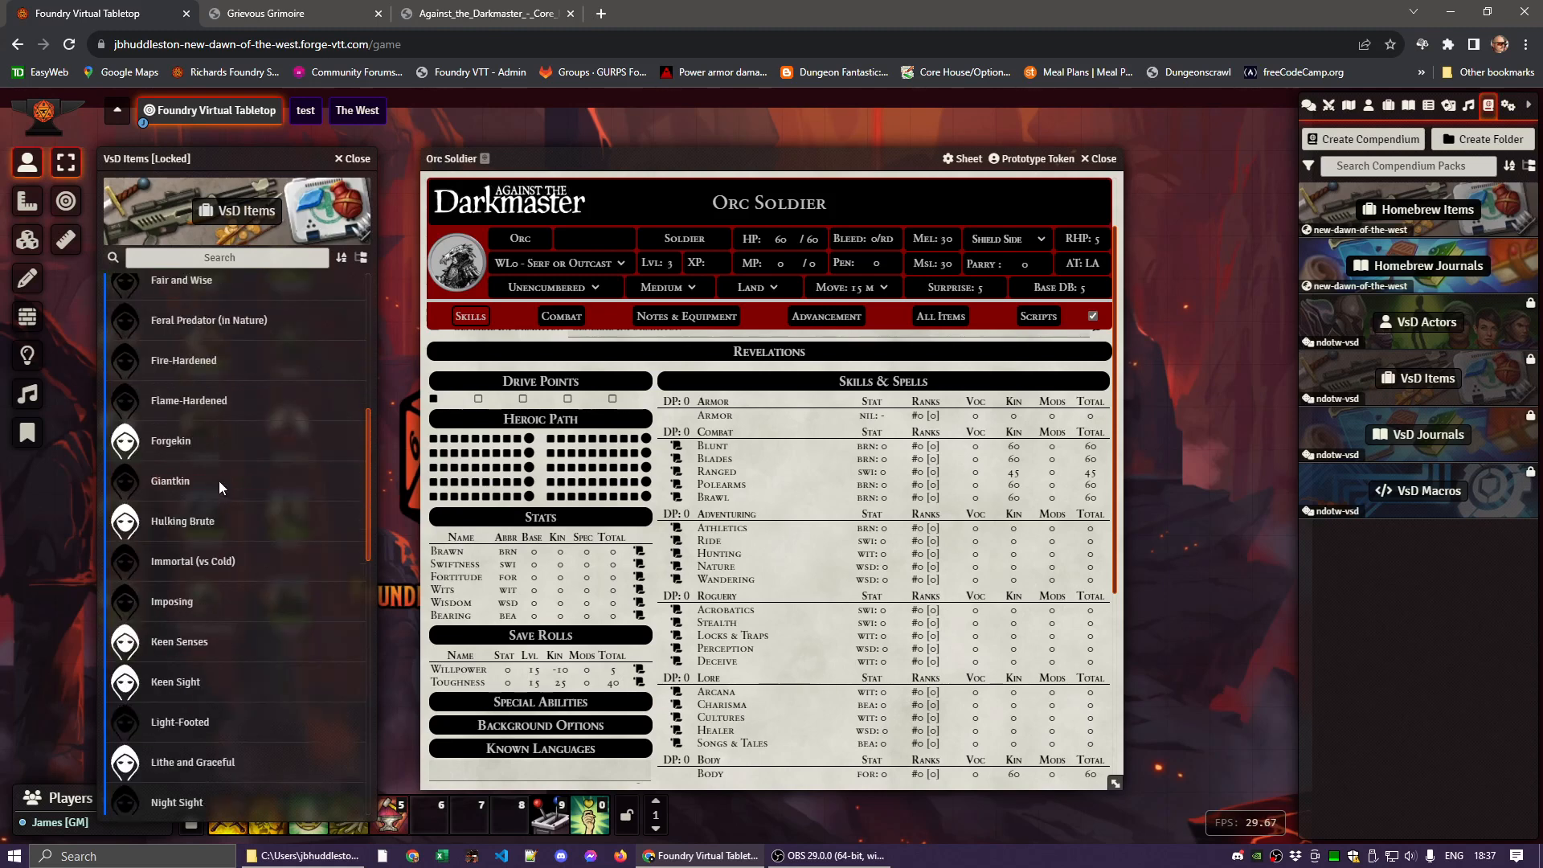
pyautogui.scroll(-1, 219, 486)
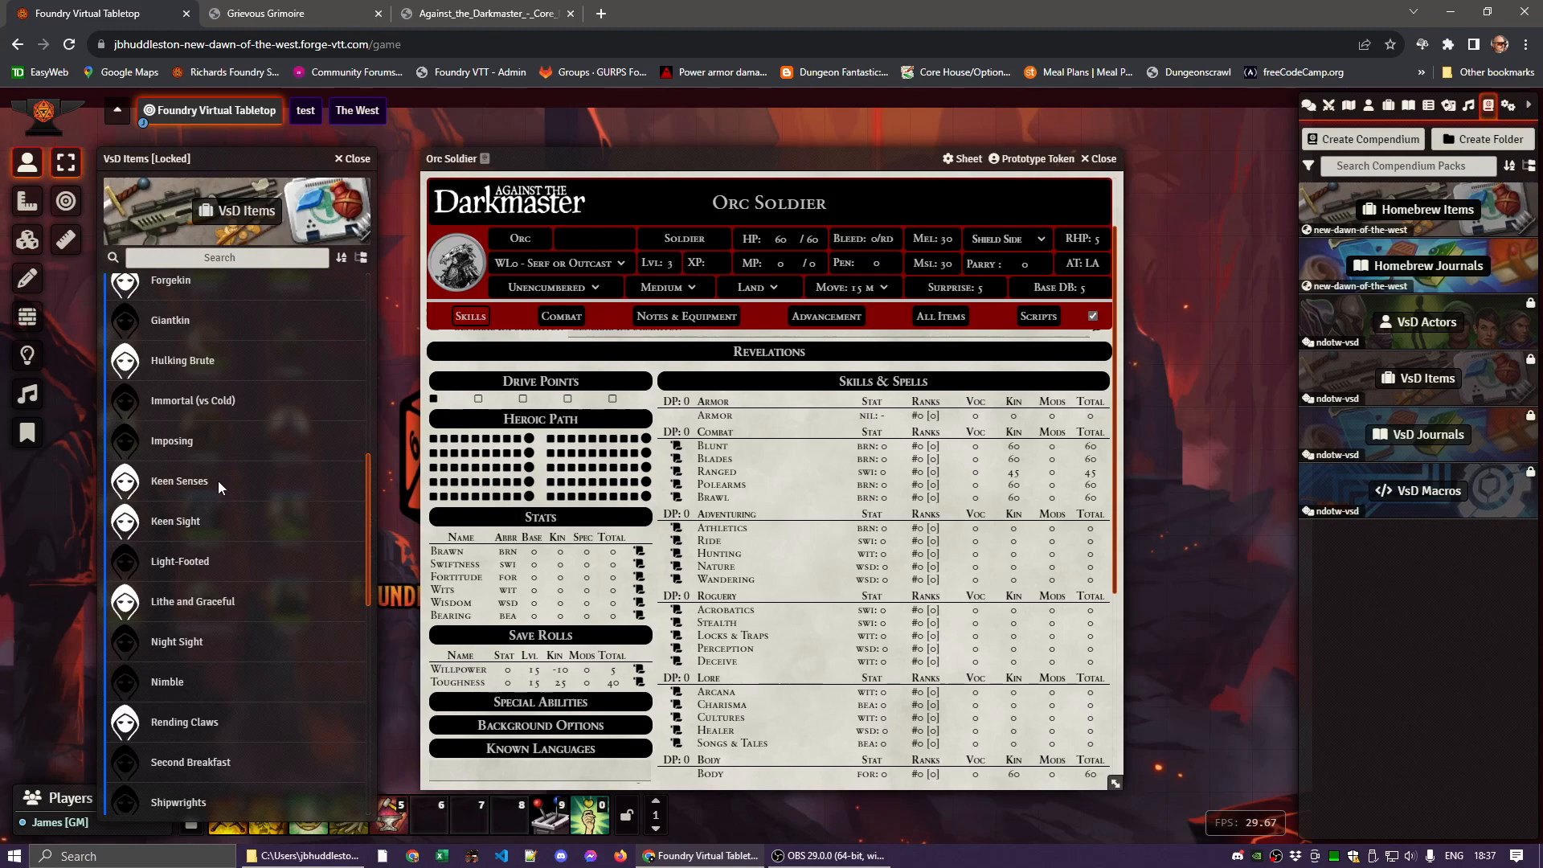
pyautogui.scroll(-1, 218, 480)
pyautogui.moveTo(178, 571); pyautogui.dragTo(744, 549)
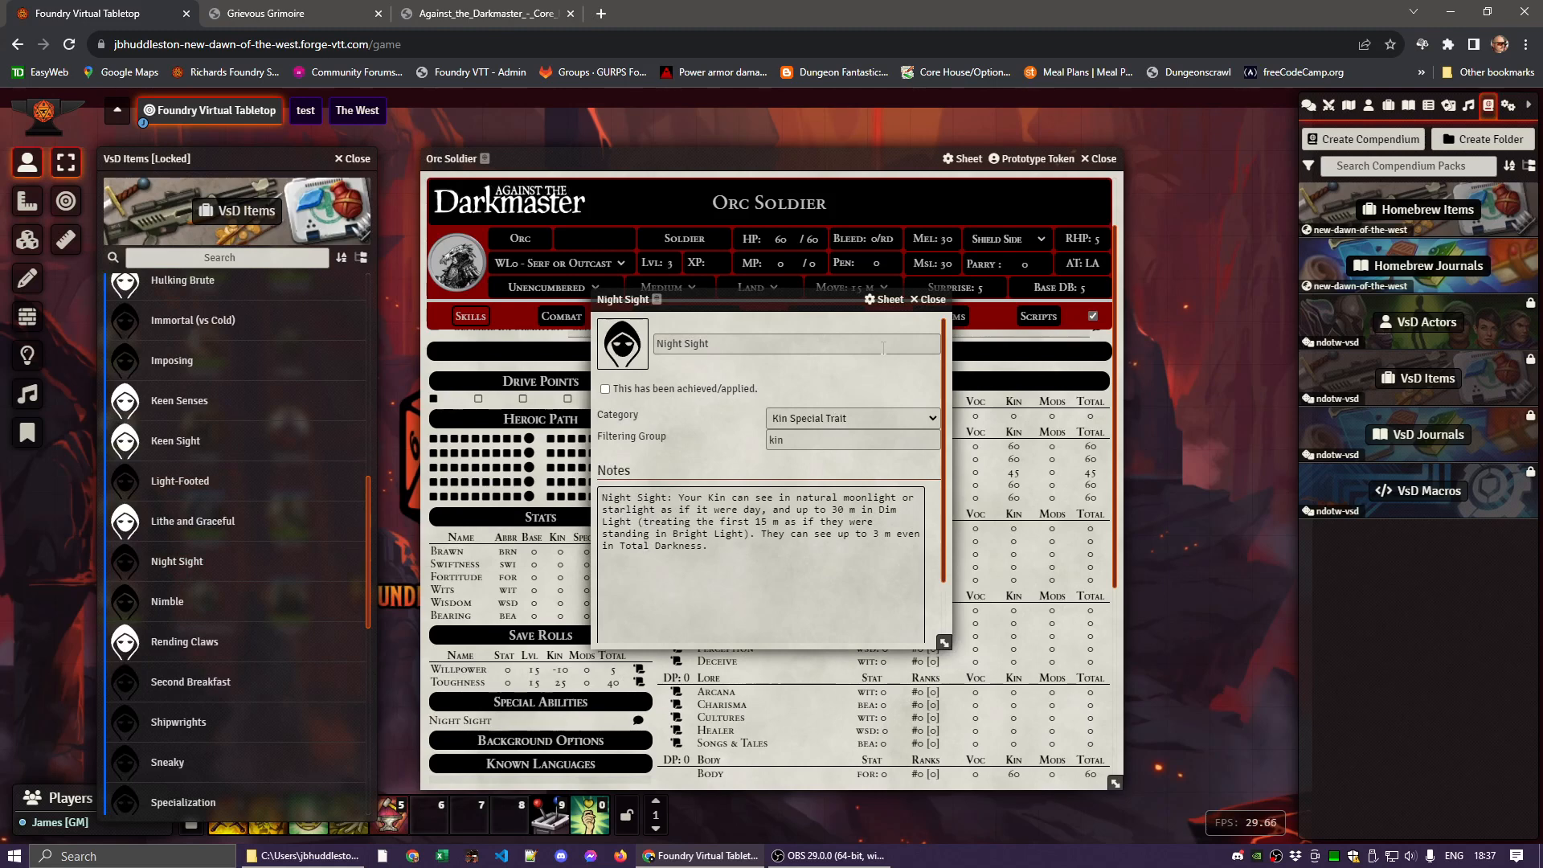
pyautogui.click(929, 300)
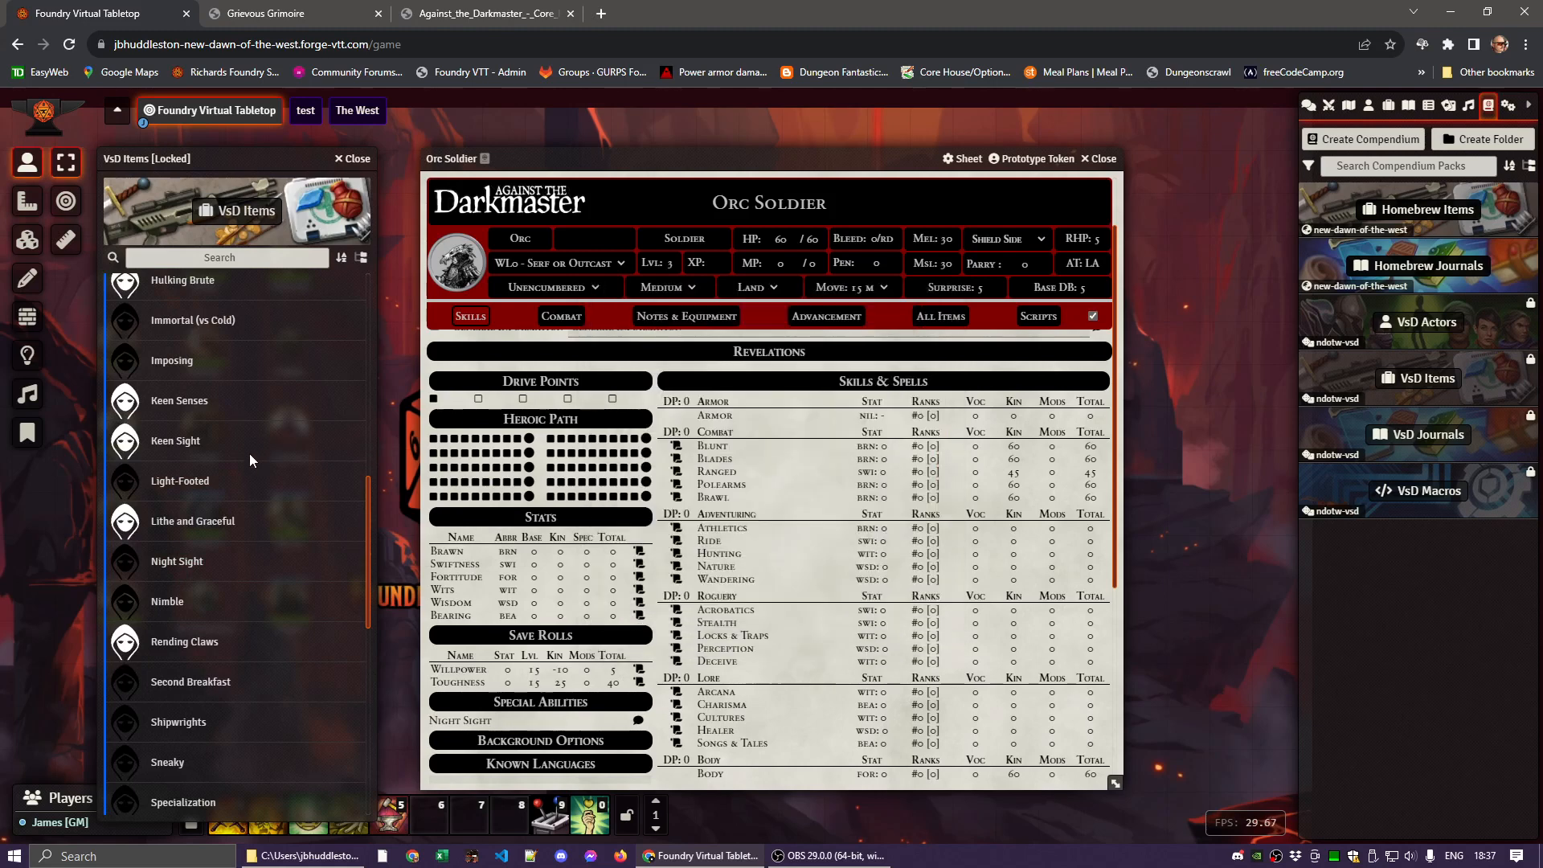
# Check the Special entry in the core rules and add the Flame-Hardened kin trait to the Orc Soldier
pyautogui.scroll(4, 249, 454)
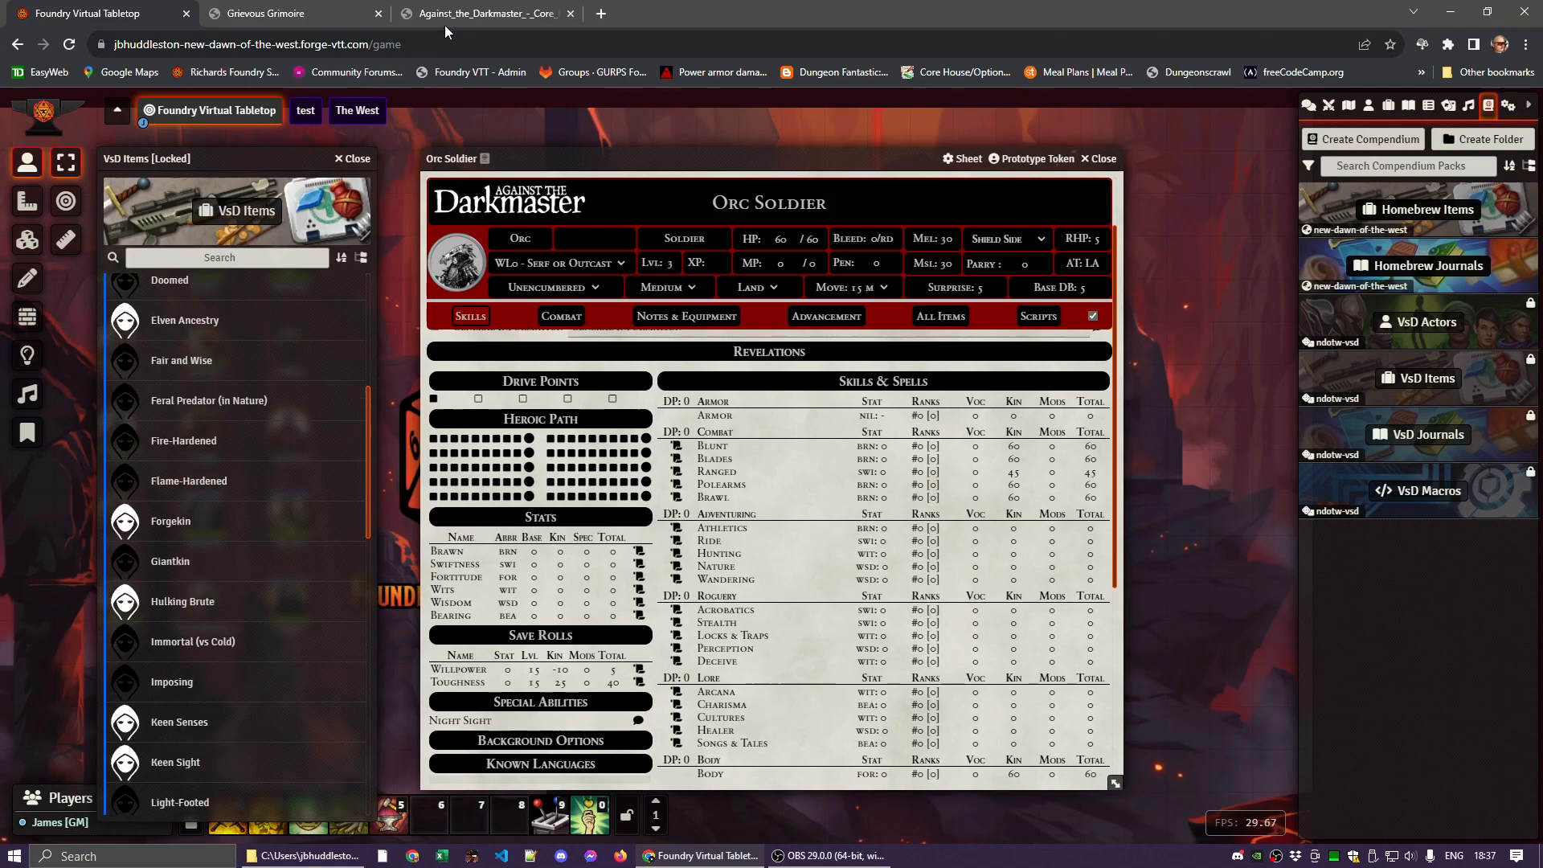
pyautogui.click(466, 14)
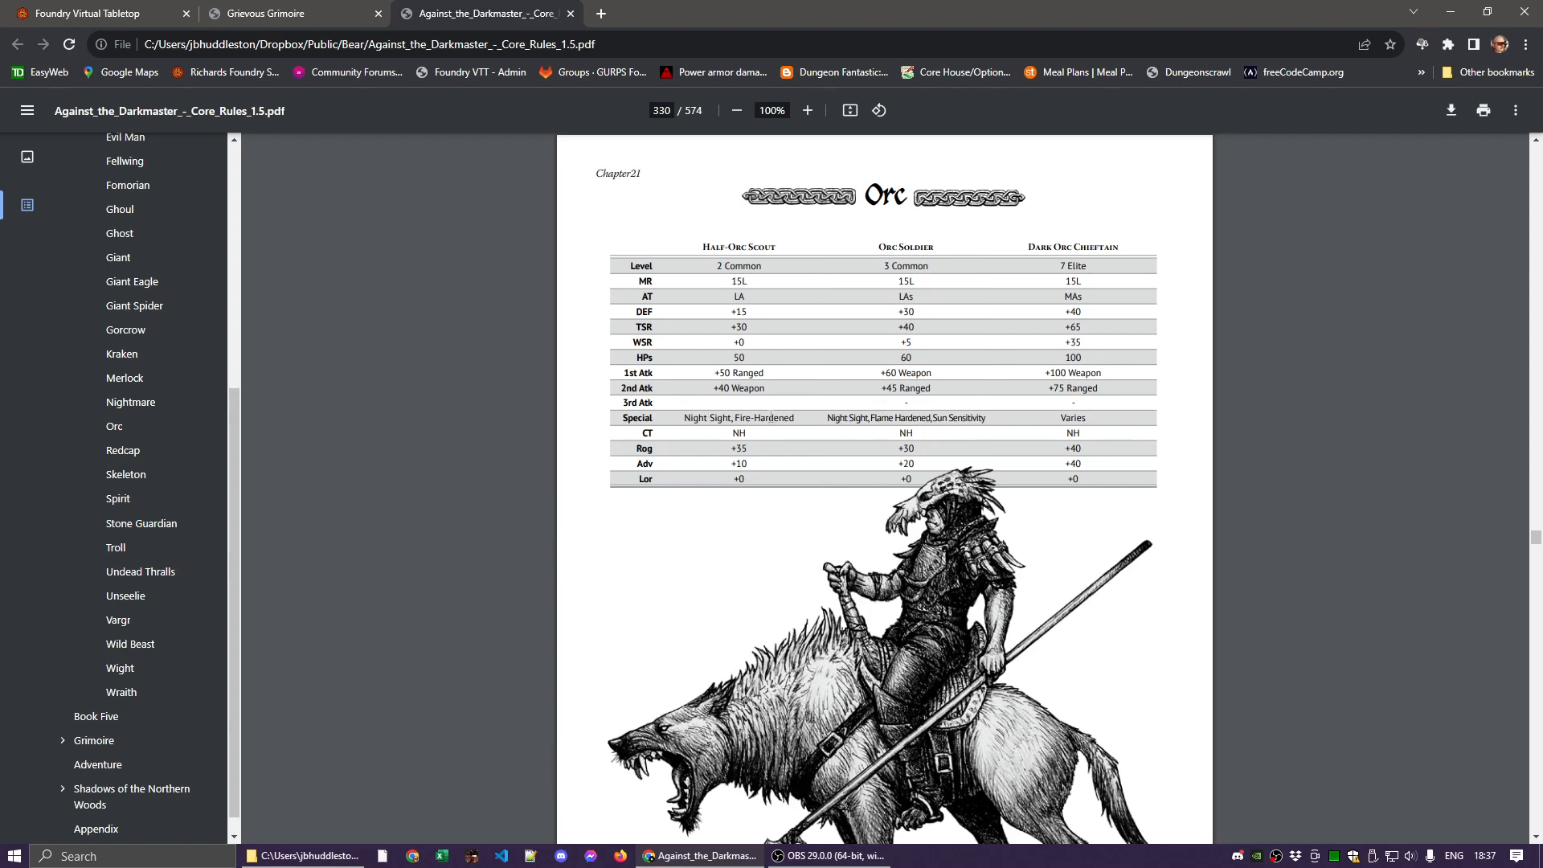
pyautogui.click(82, 16)
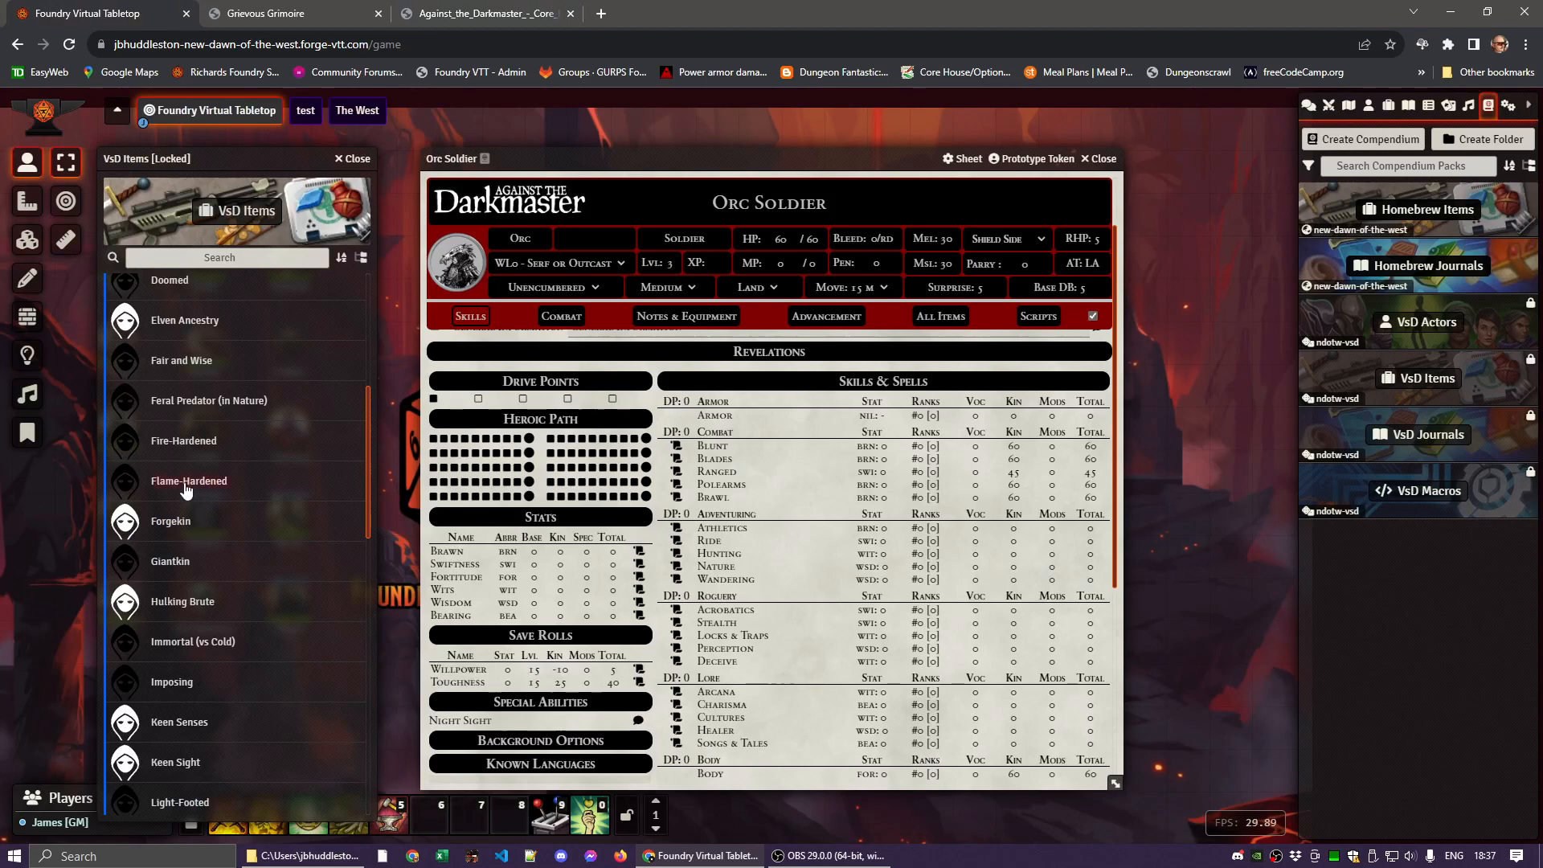
pyautogui.moveTo(183, 492); pyautogui.dragTo(751, 507)
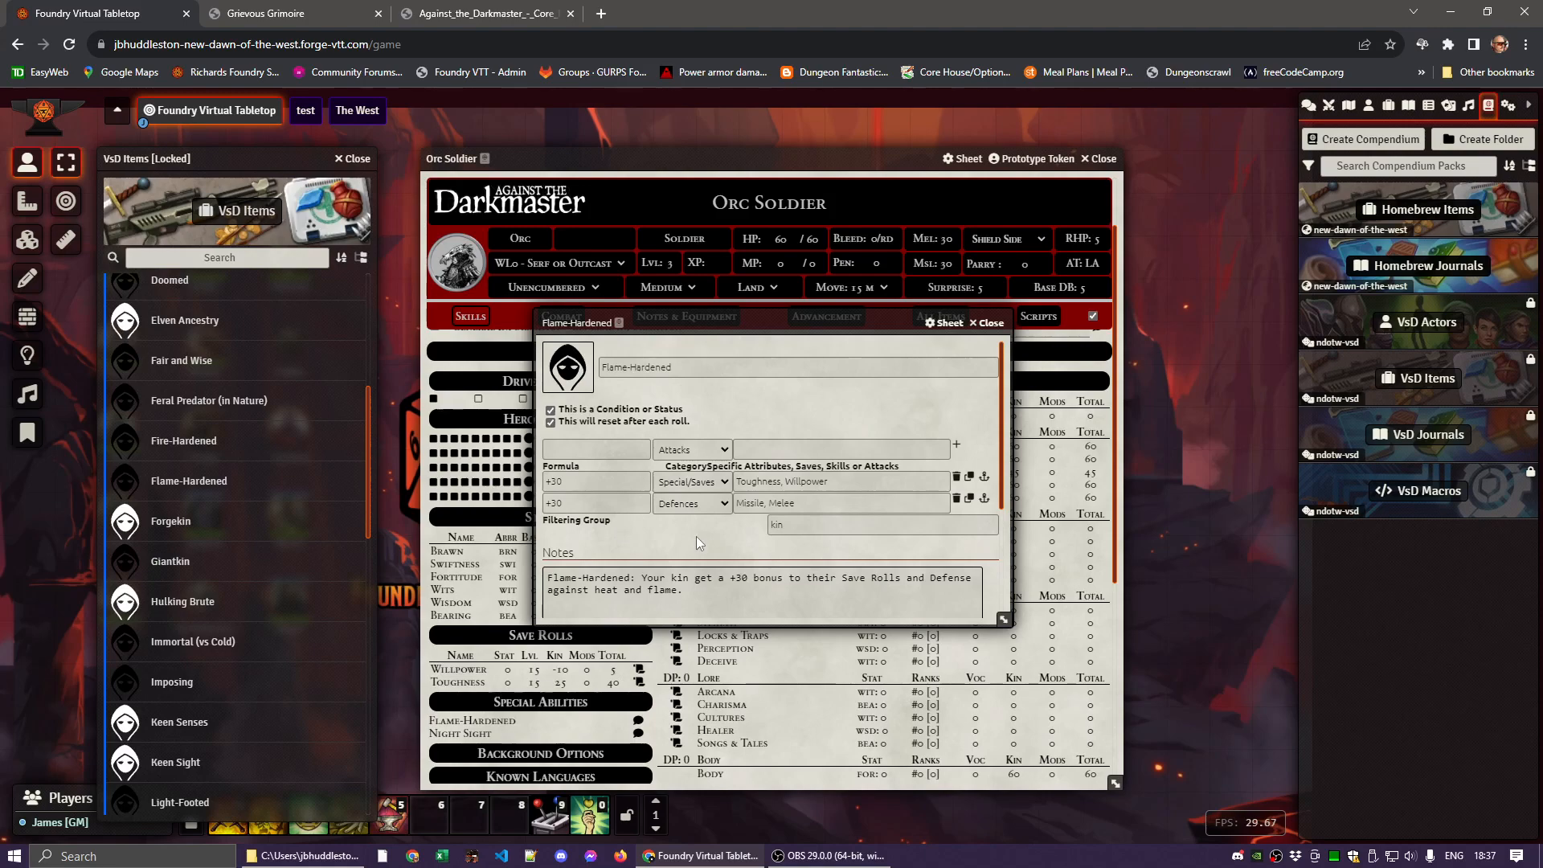
# Close the Flame-Hardened item sheet and test that condition on the Orc Soldier's combat values by toggling it on and off
pyautogui.click(997, 324)
pyautogui.click(571, 317)
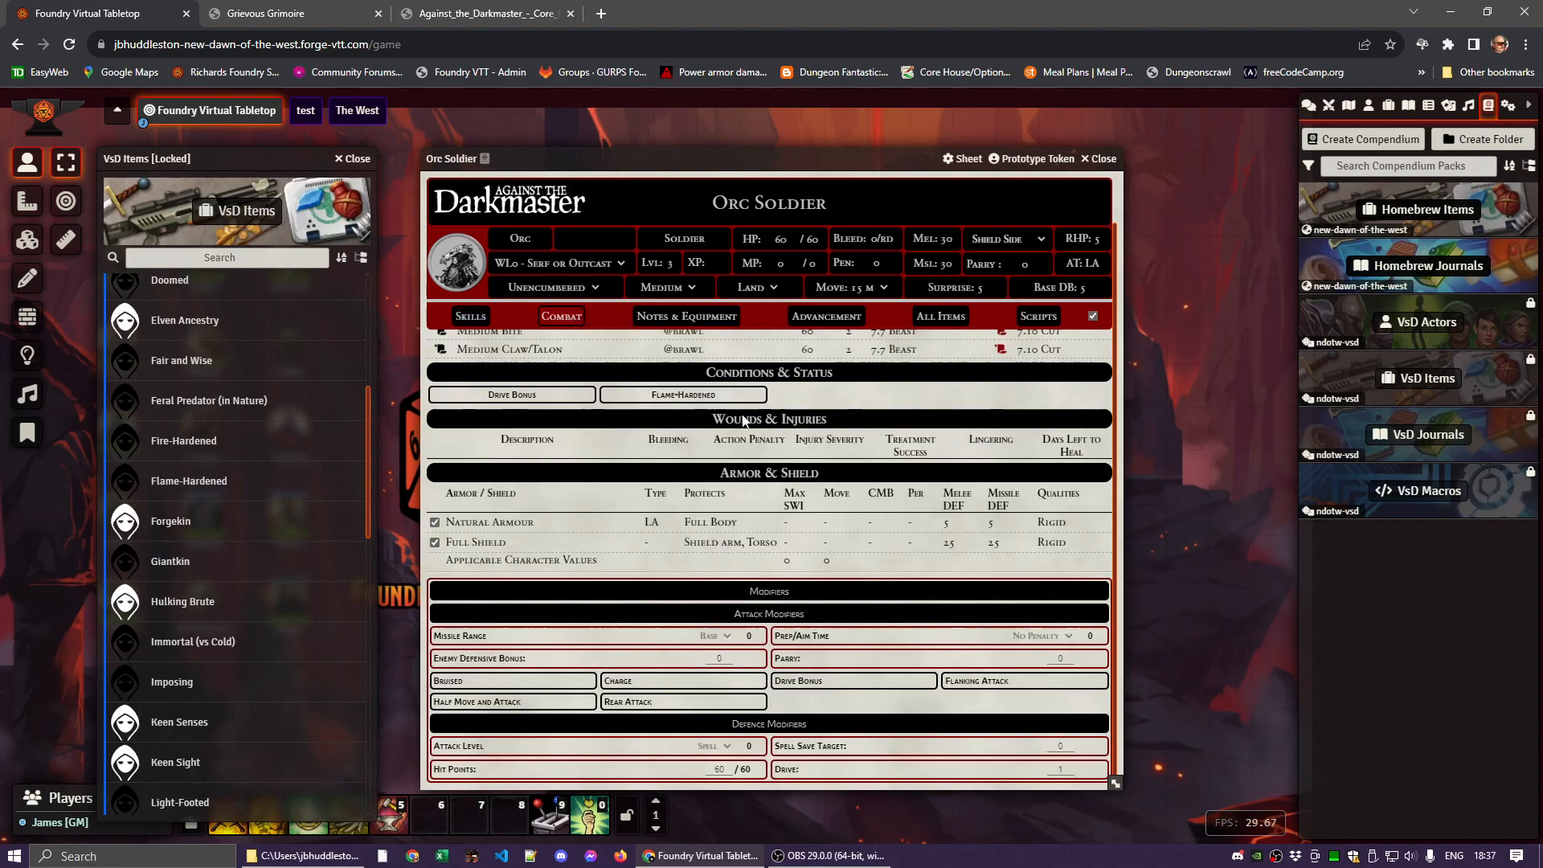
pyautogui.scroll(1, 784, 452)
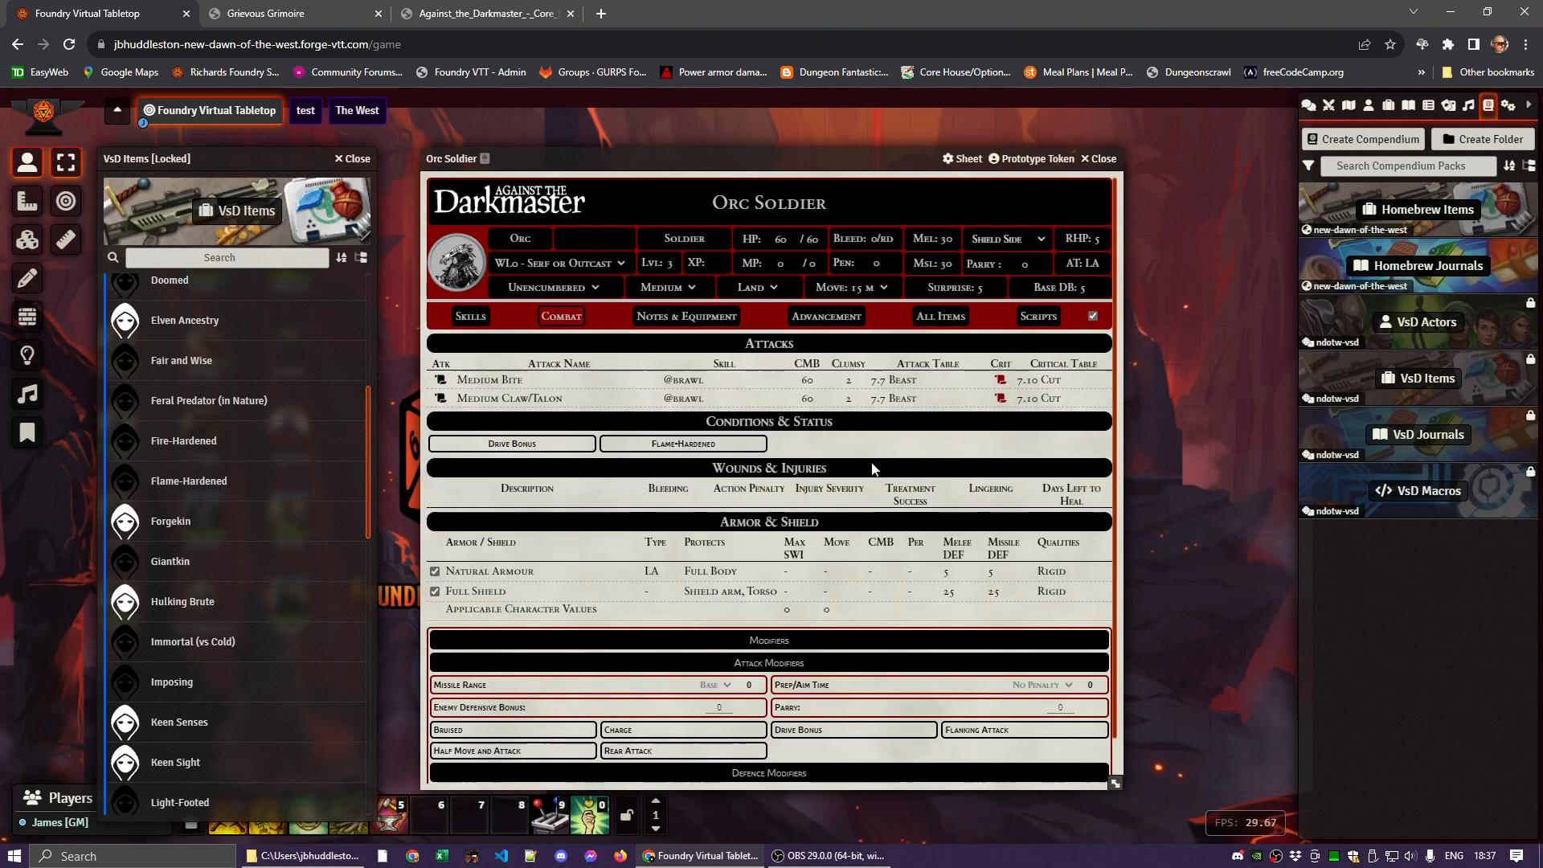
pyautogui.click(673, 445)
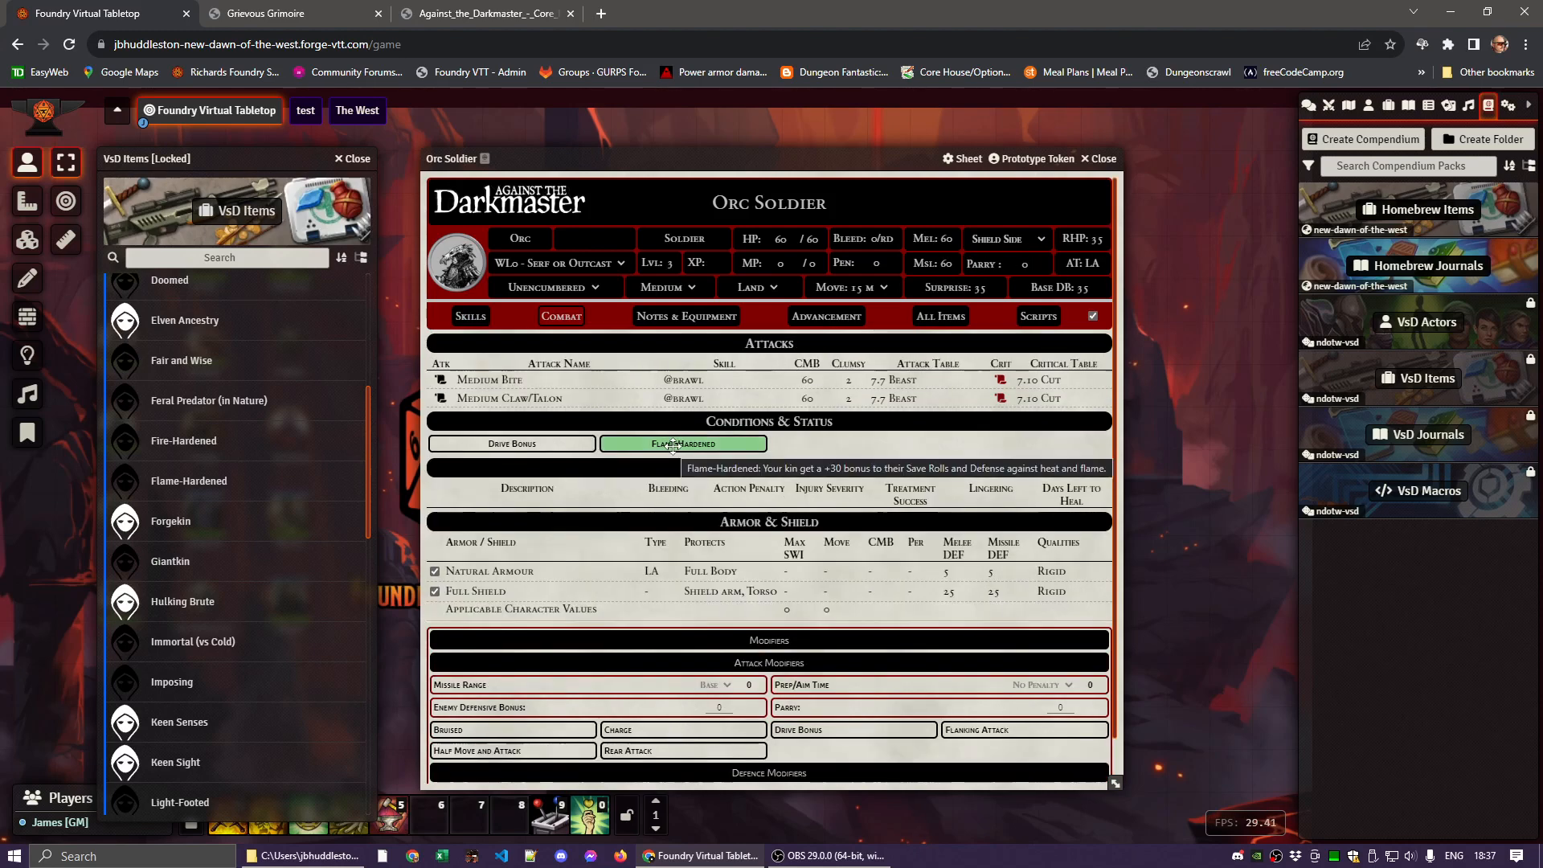
pyautogui.click(673, 445)
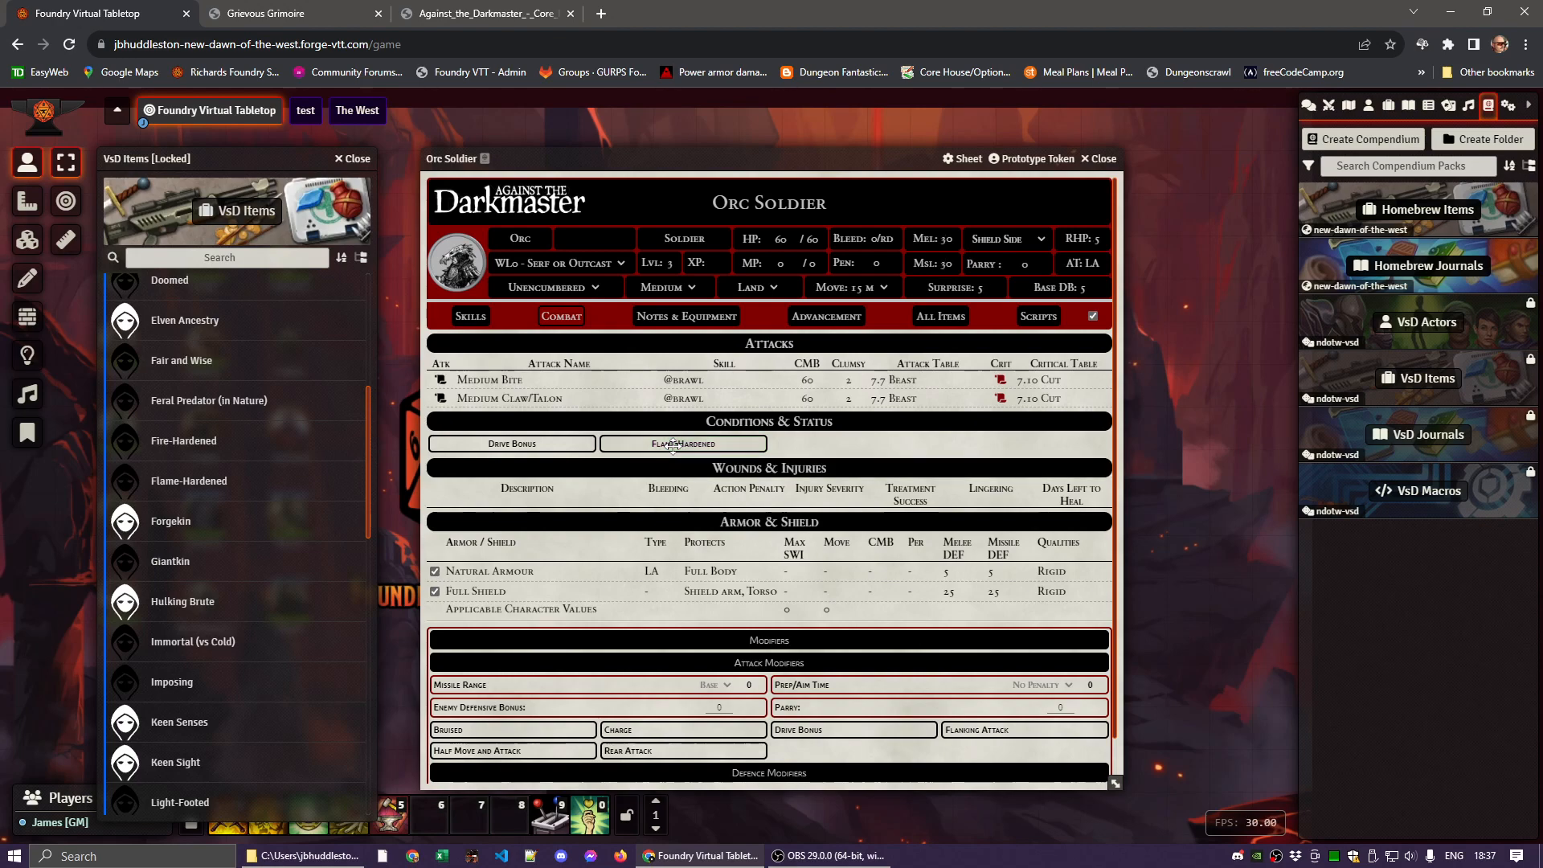
# Add the Sun Sensitivity kin trait from the VsD Items compendium to the Orc Soldier
pyautogui.click(471, 317)
pyautogui.scroll(-2, 644, 437)
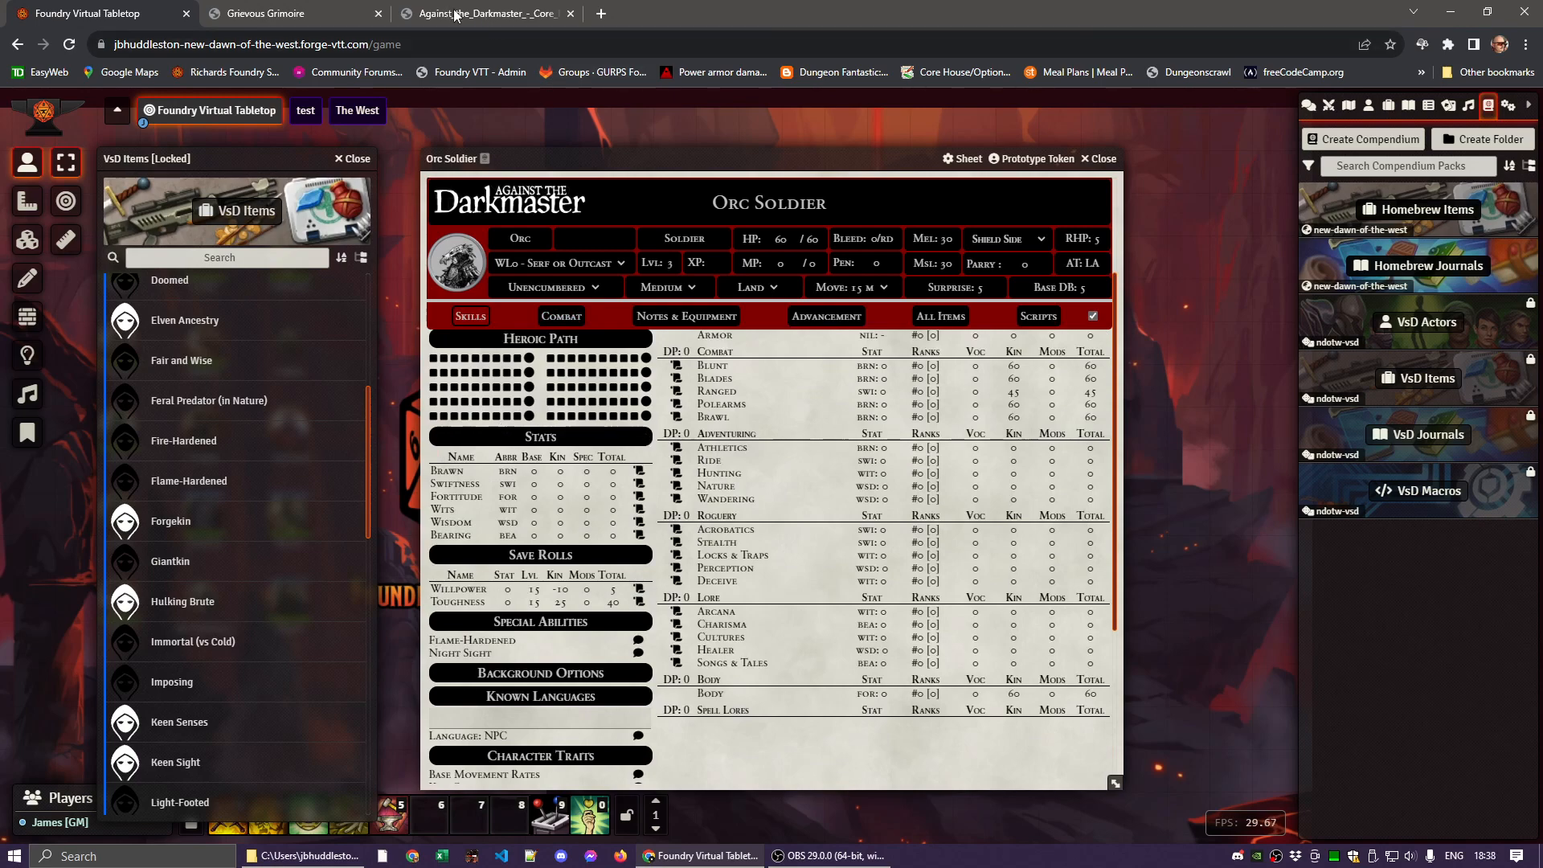
pyautogui.scroll(-15, 249, 354)
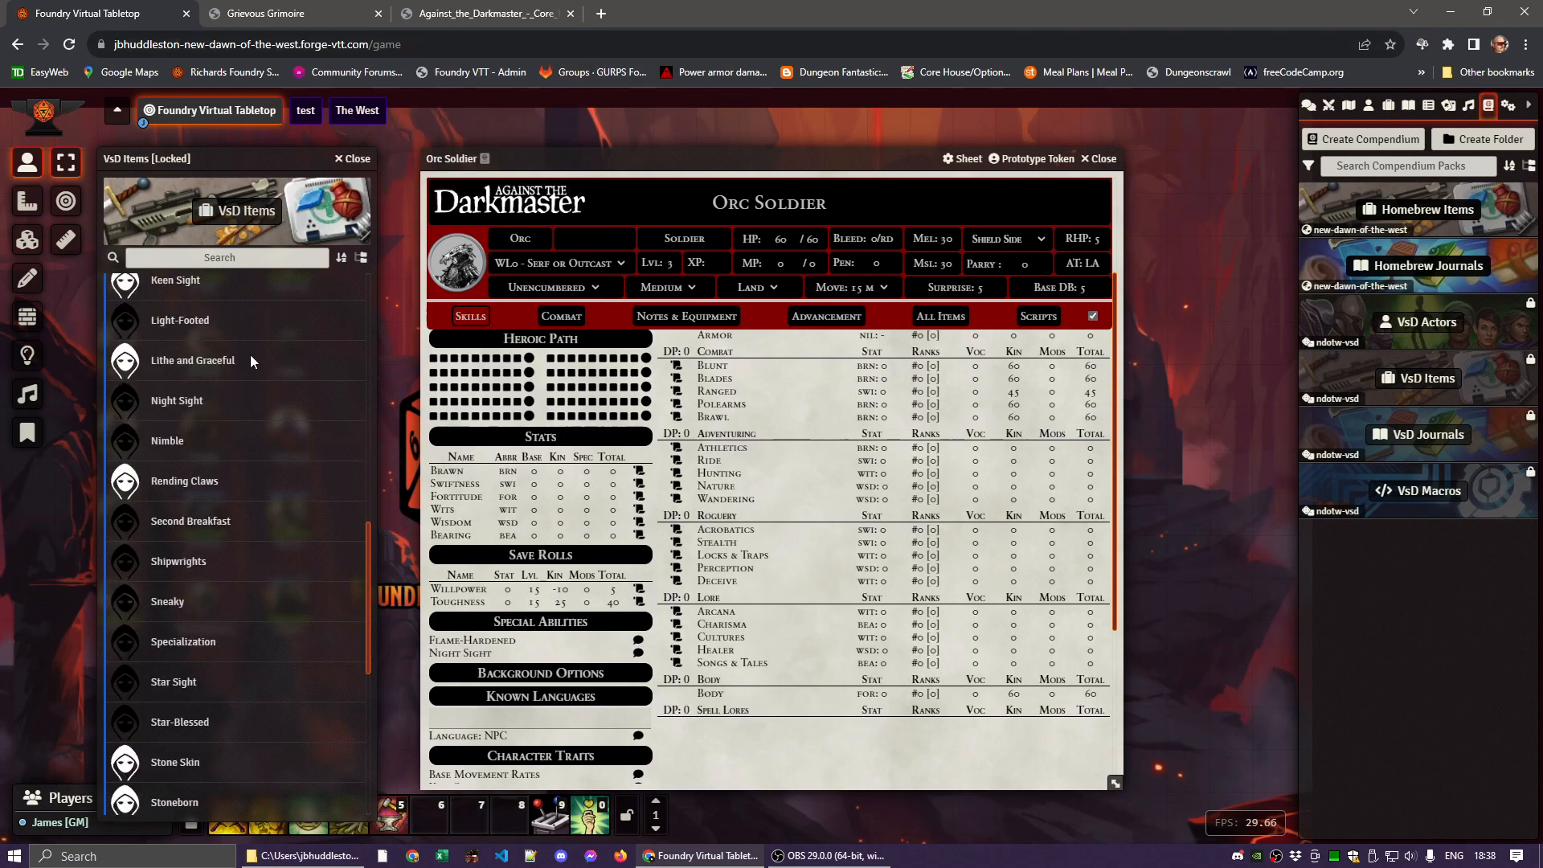
pyautogui.scroll(-1, 251, 362)
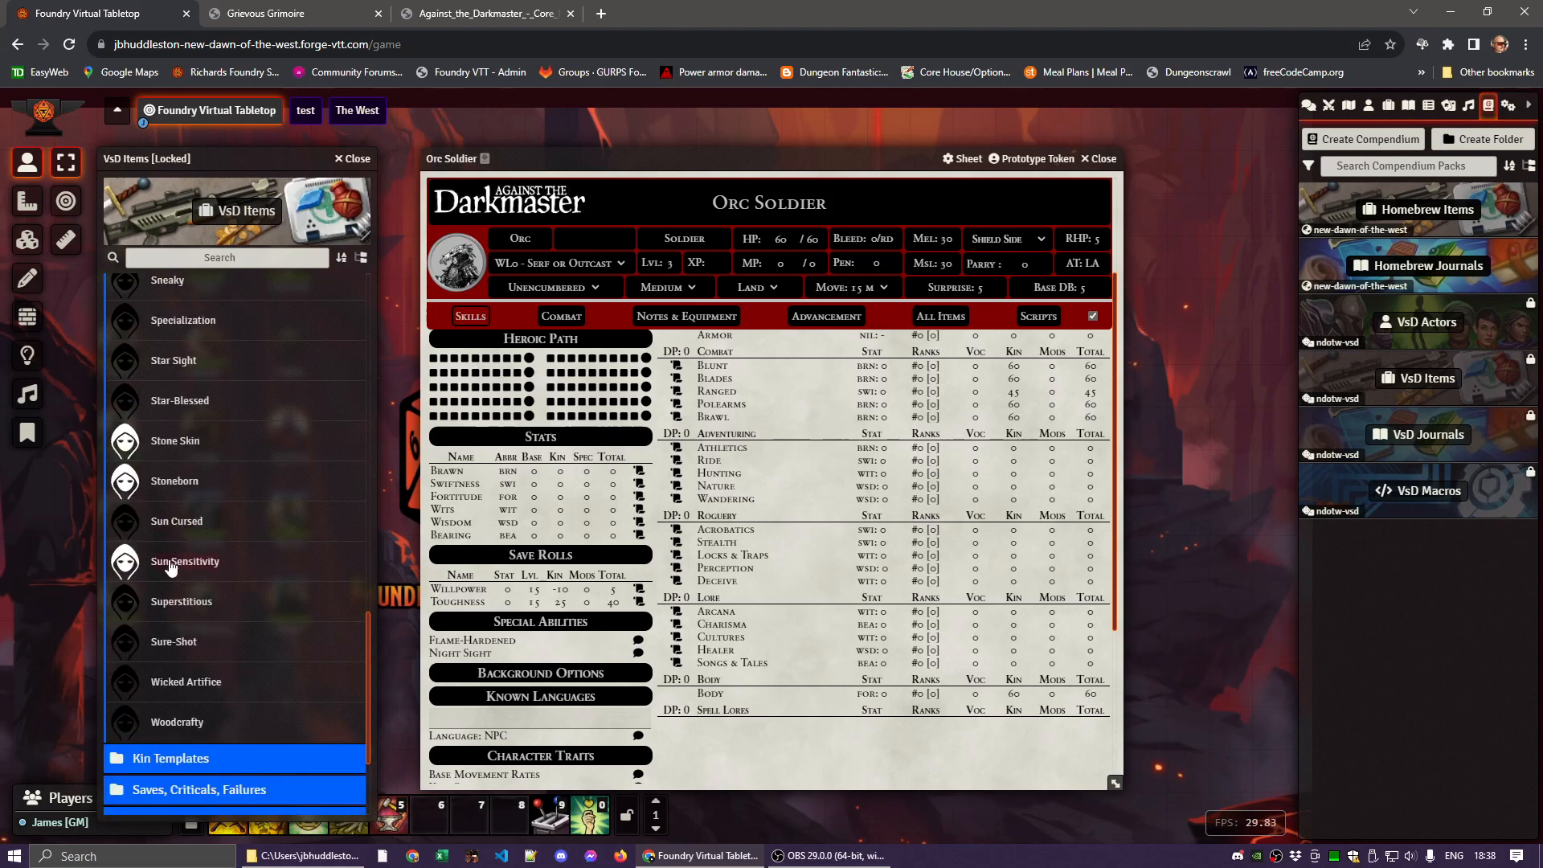
pyautogui.moveTo(171, 566); pyautogui.dragTo(851, 547)
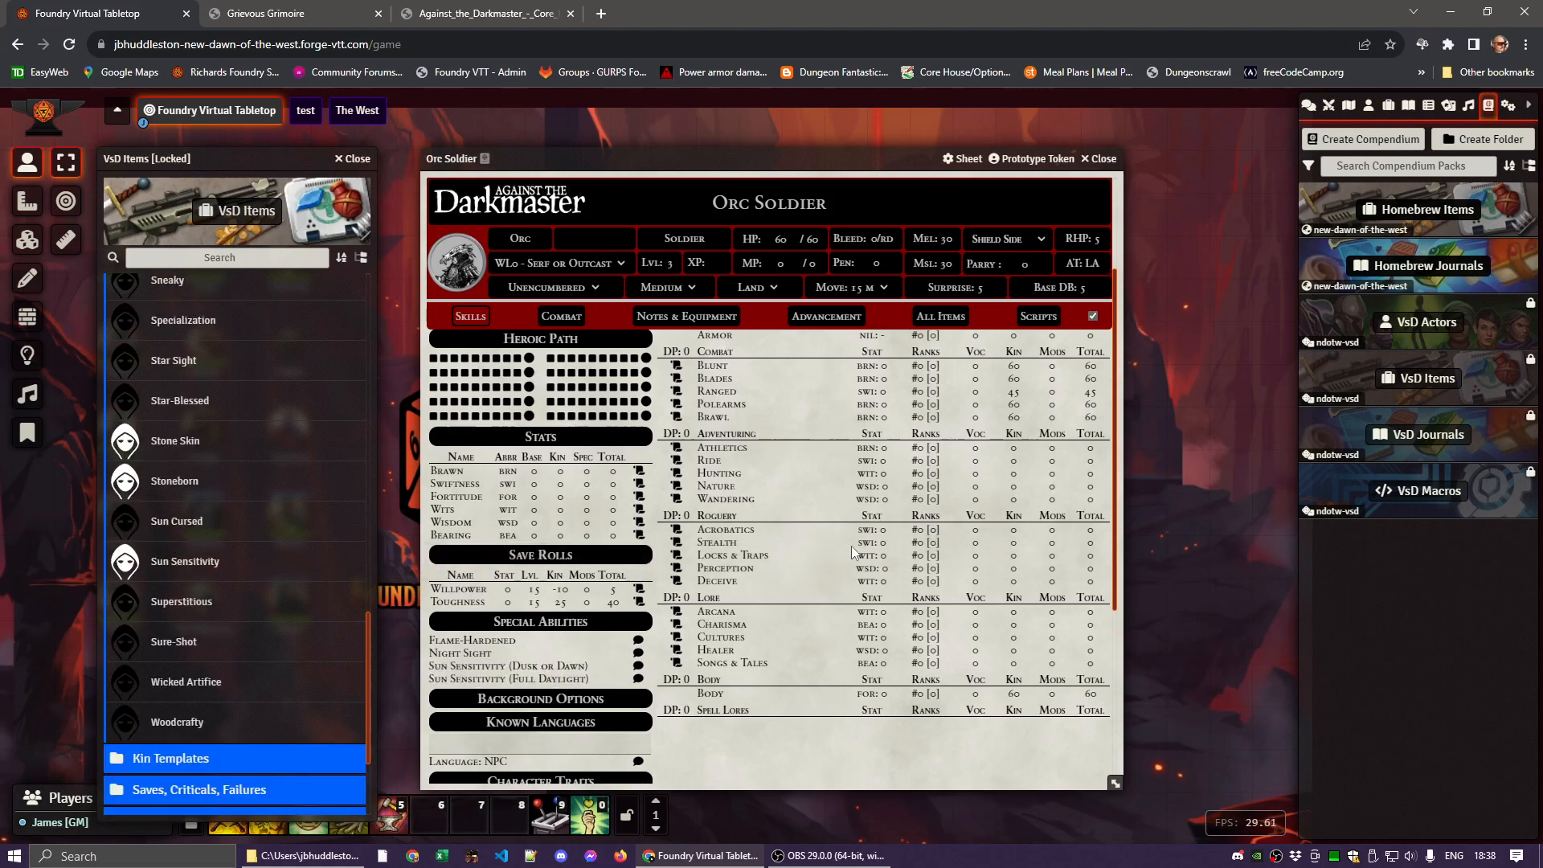
# Inspect the modifiers in the Sun Sensitivity (Full Daylight) and Sun Sensitivity (Dusk or Dawn) item sheets, closing each one
pyautogui.click(474, 679)
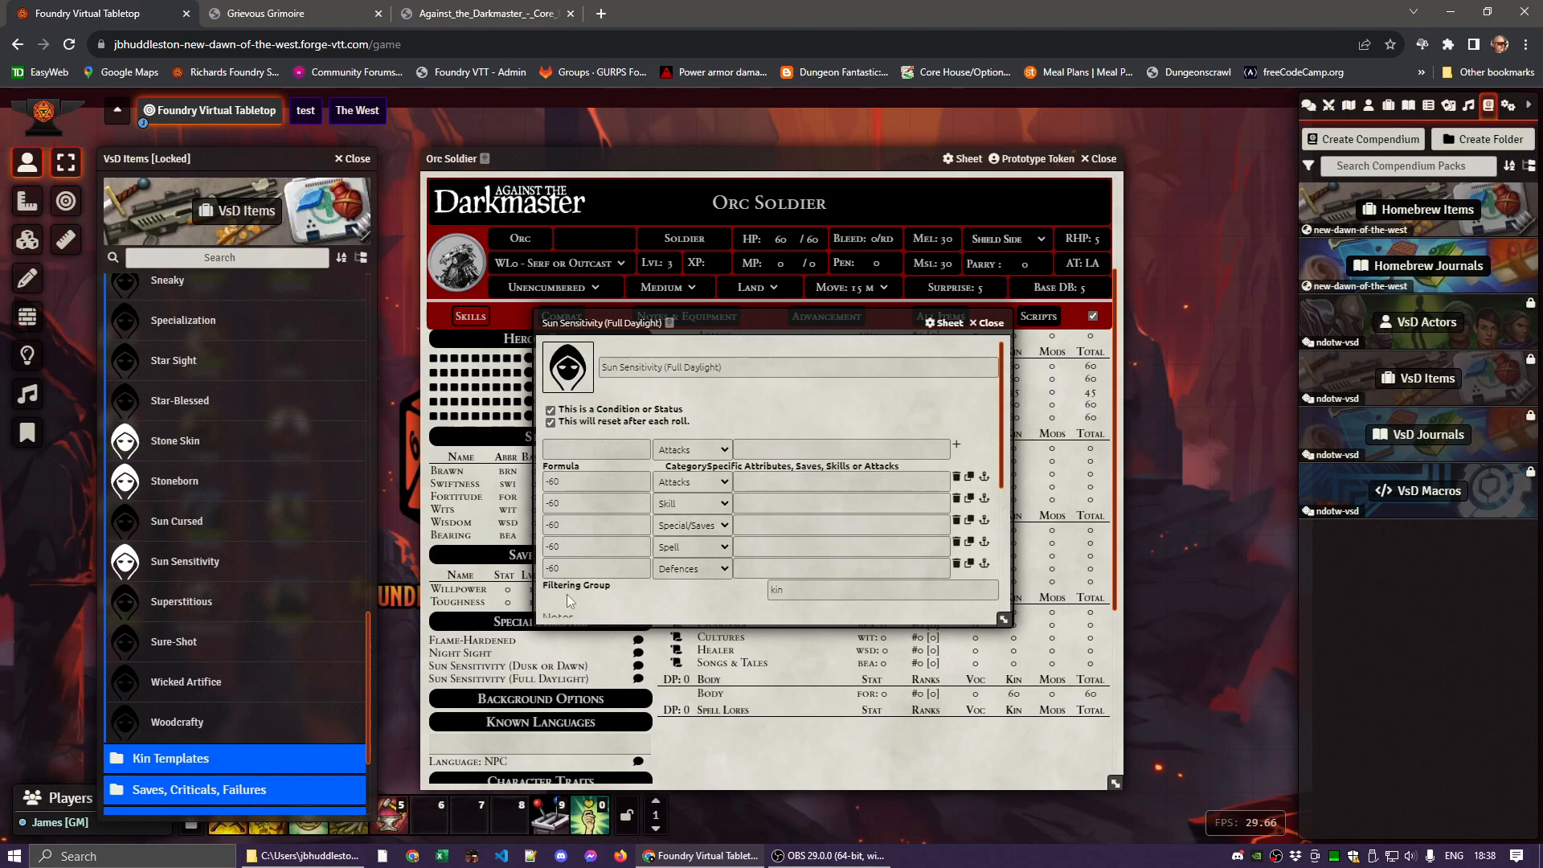
pyautogui.click(990, 323)
pyautogui.click(487, 666)
pyautogui.click(994, 324)
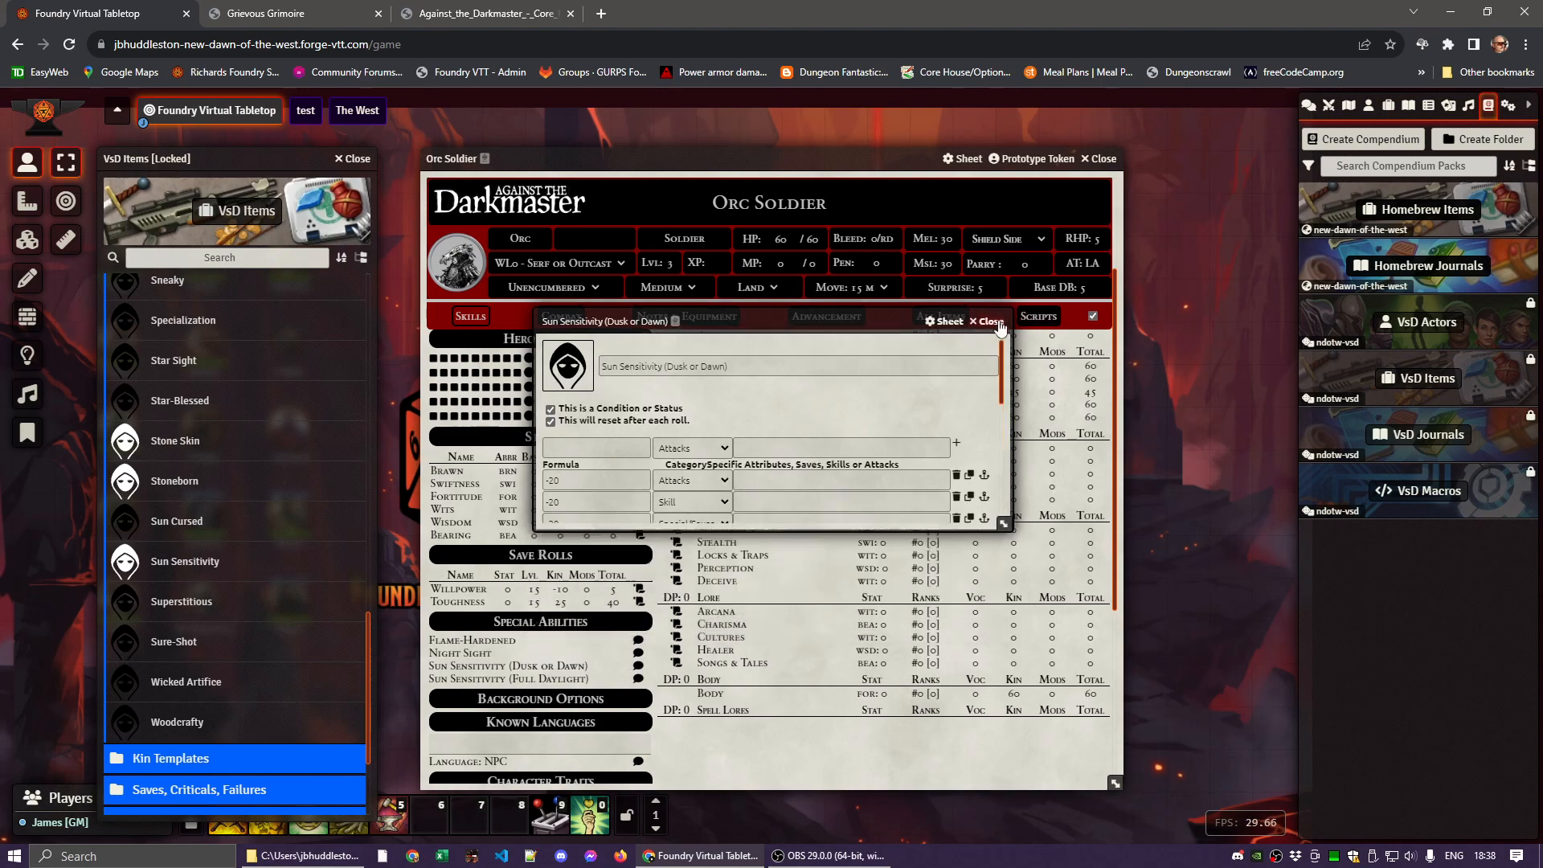
# Test both Sun Sensitivity conditions on the Orc Soldier's combat values, switching each one on and off in turn
pyautogui.click(556, 319)
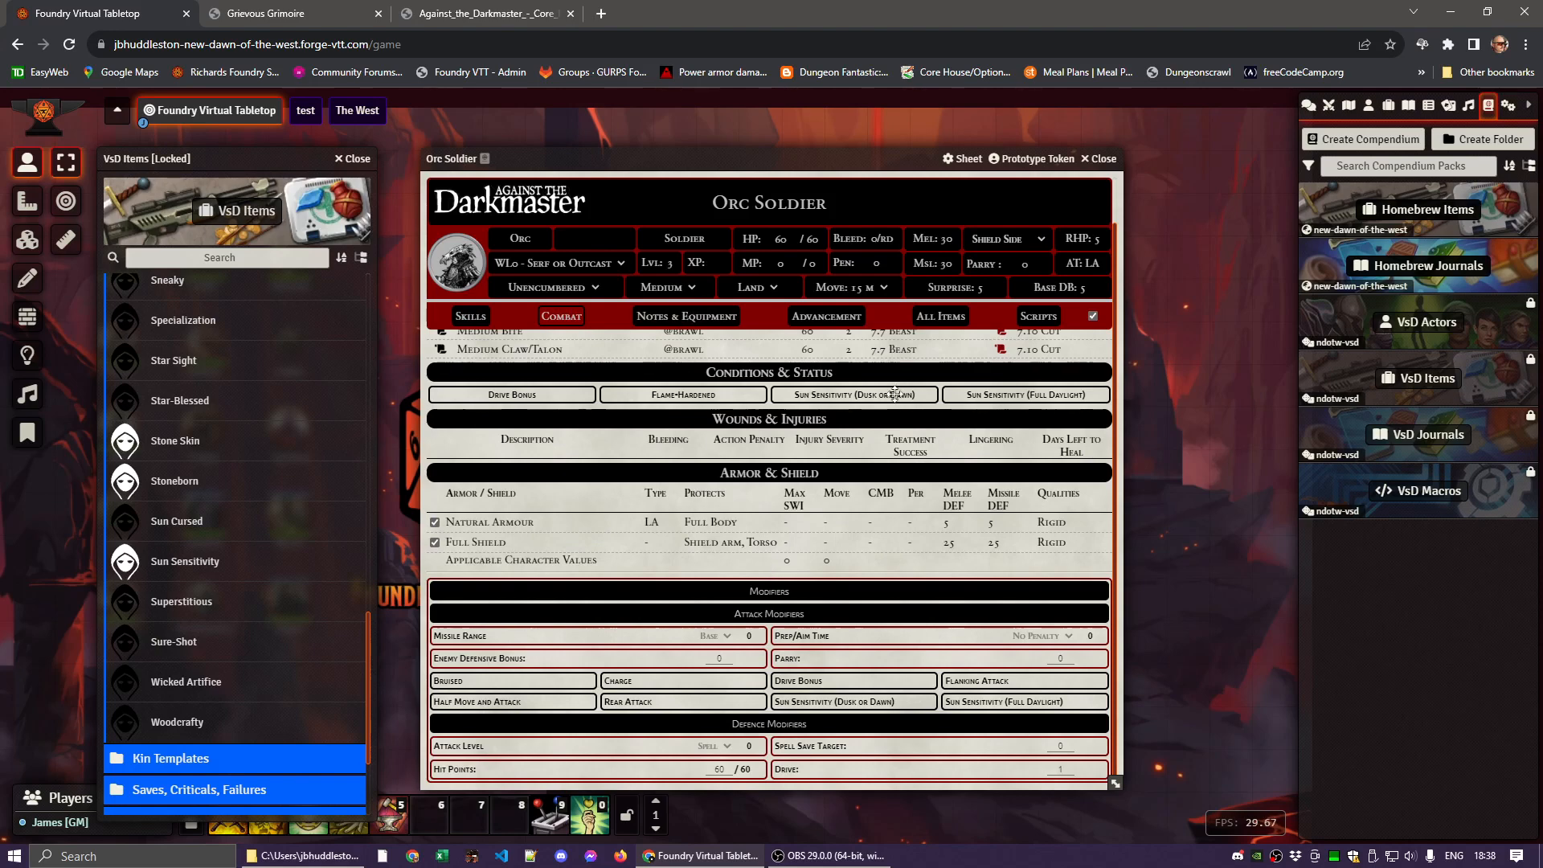
pyautogui.scroll(1, 874, 512)
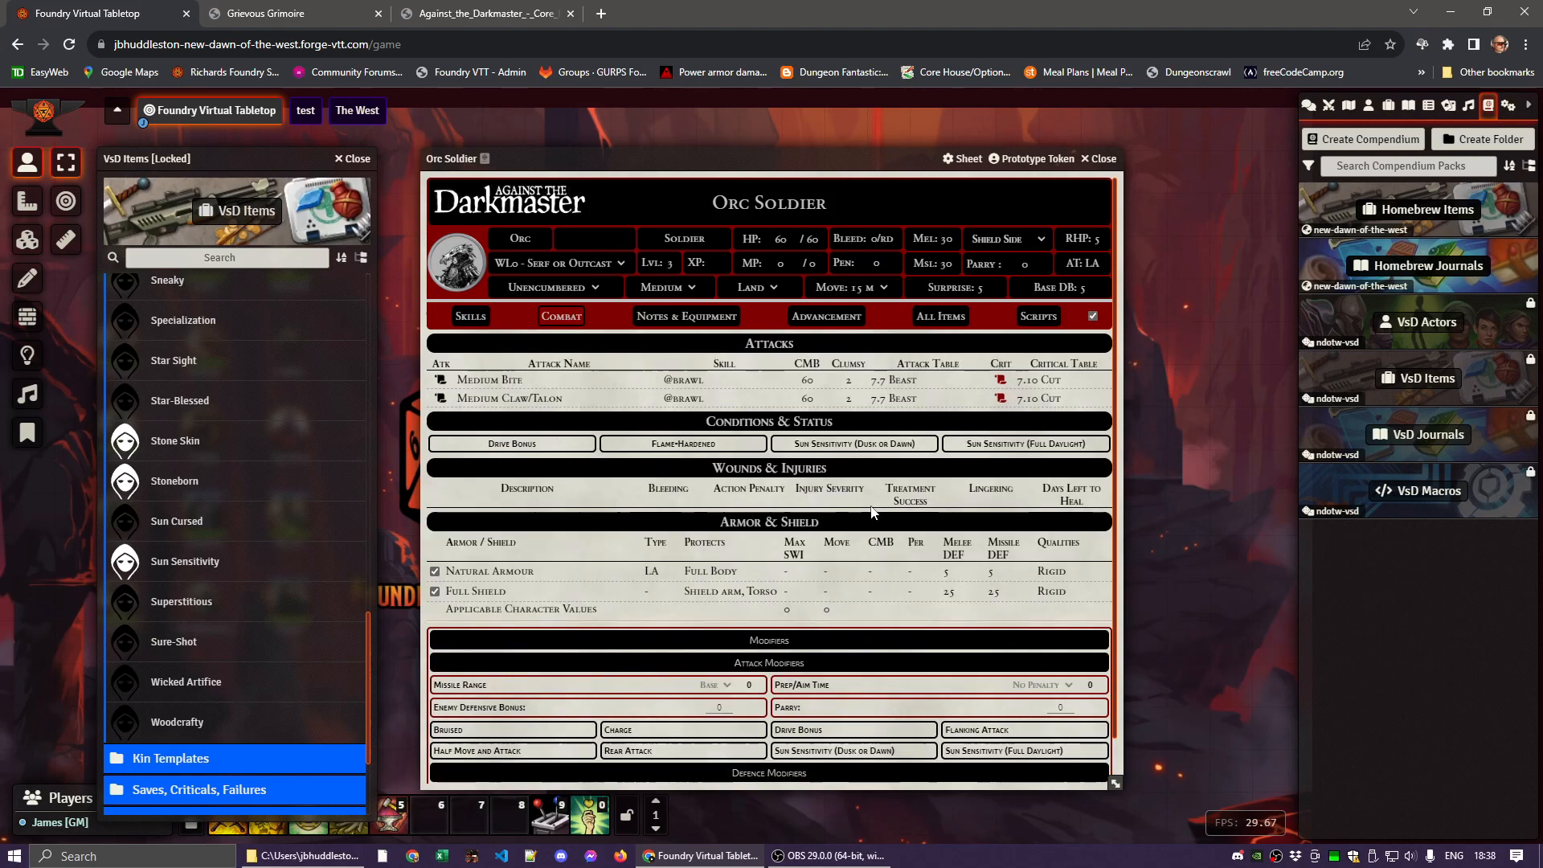
pyautogui.click(813, 441)
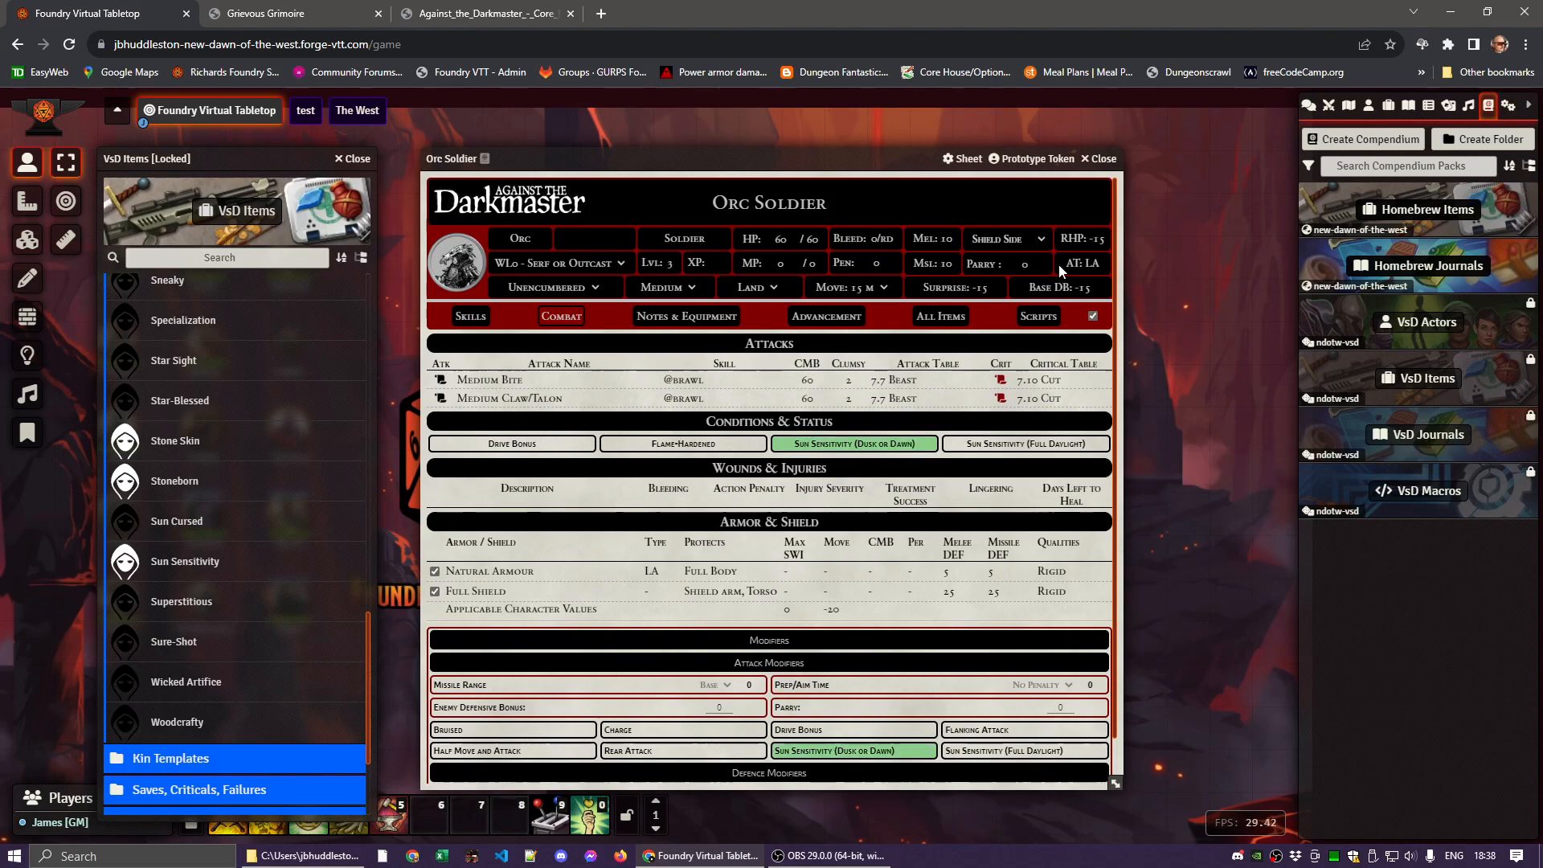
pyautogui.click(831, 445)
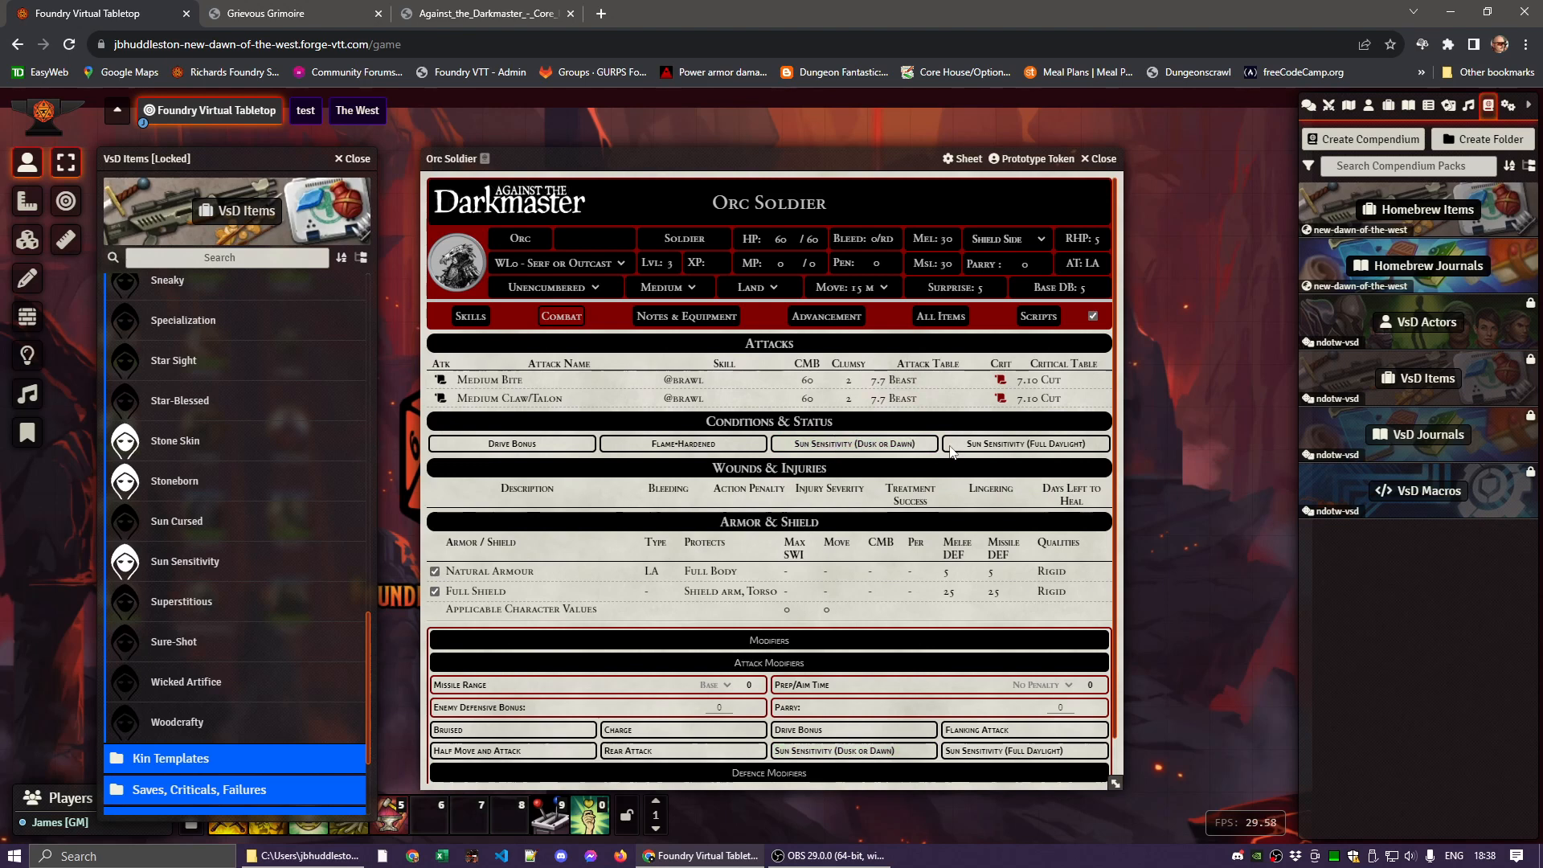
pyautogui.click(998, 443)
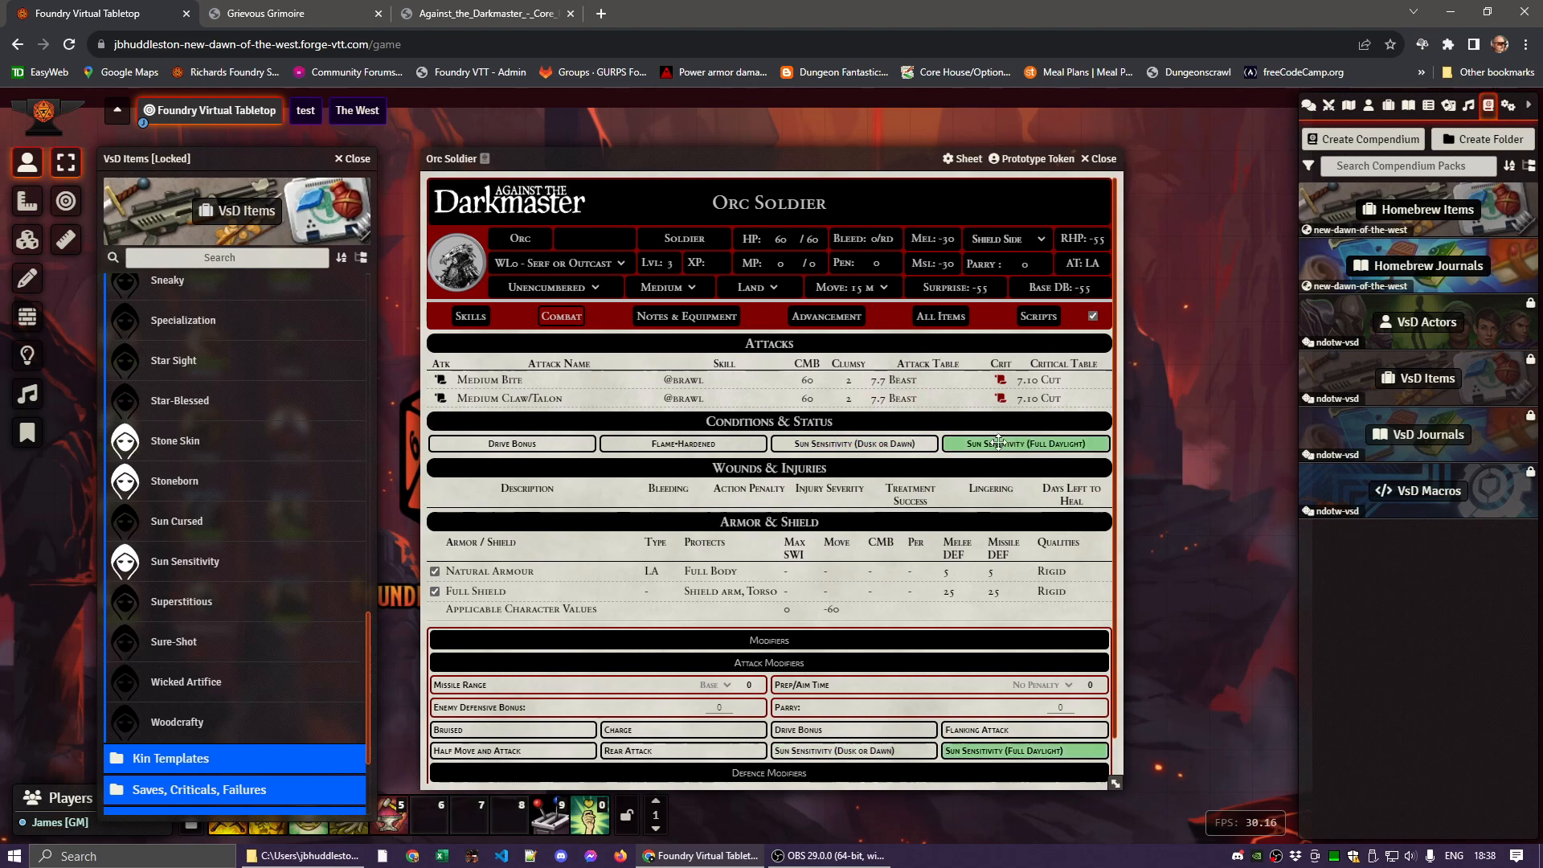
pyautogui.click(999, 443)
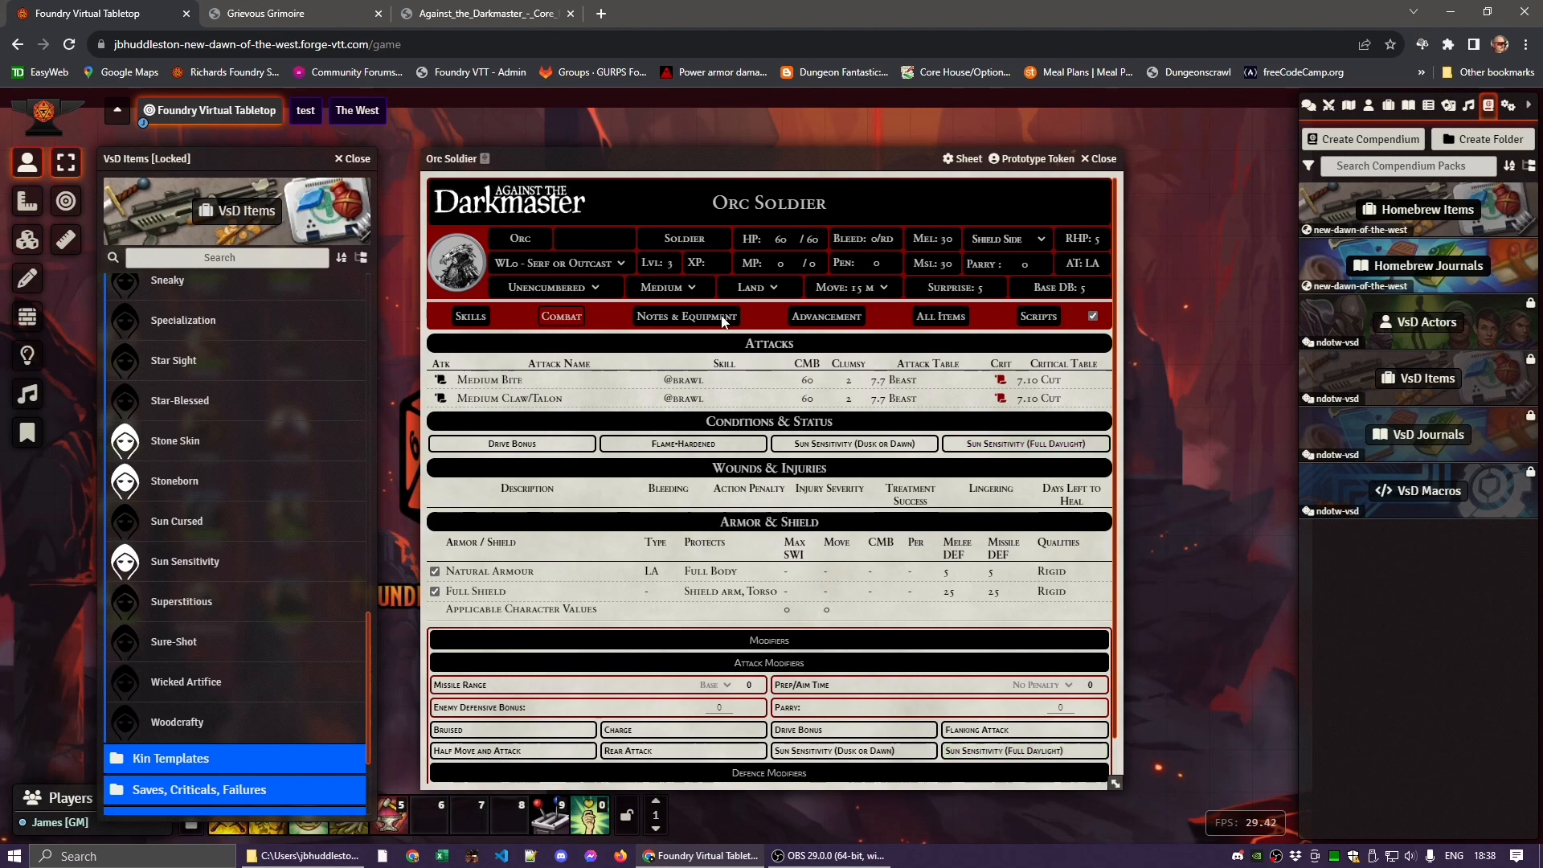
# Test how the Sun Sensitivity (Dusk or Dawn) modifier affects the Orc Soldier's skills, then switch it off
pyautogui.click(478, 317)
pyautogui.scroll(-7, 792, 475)
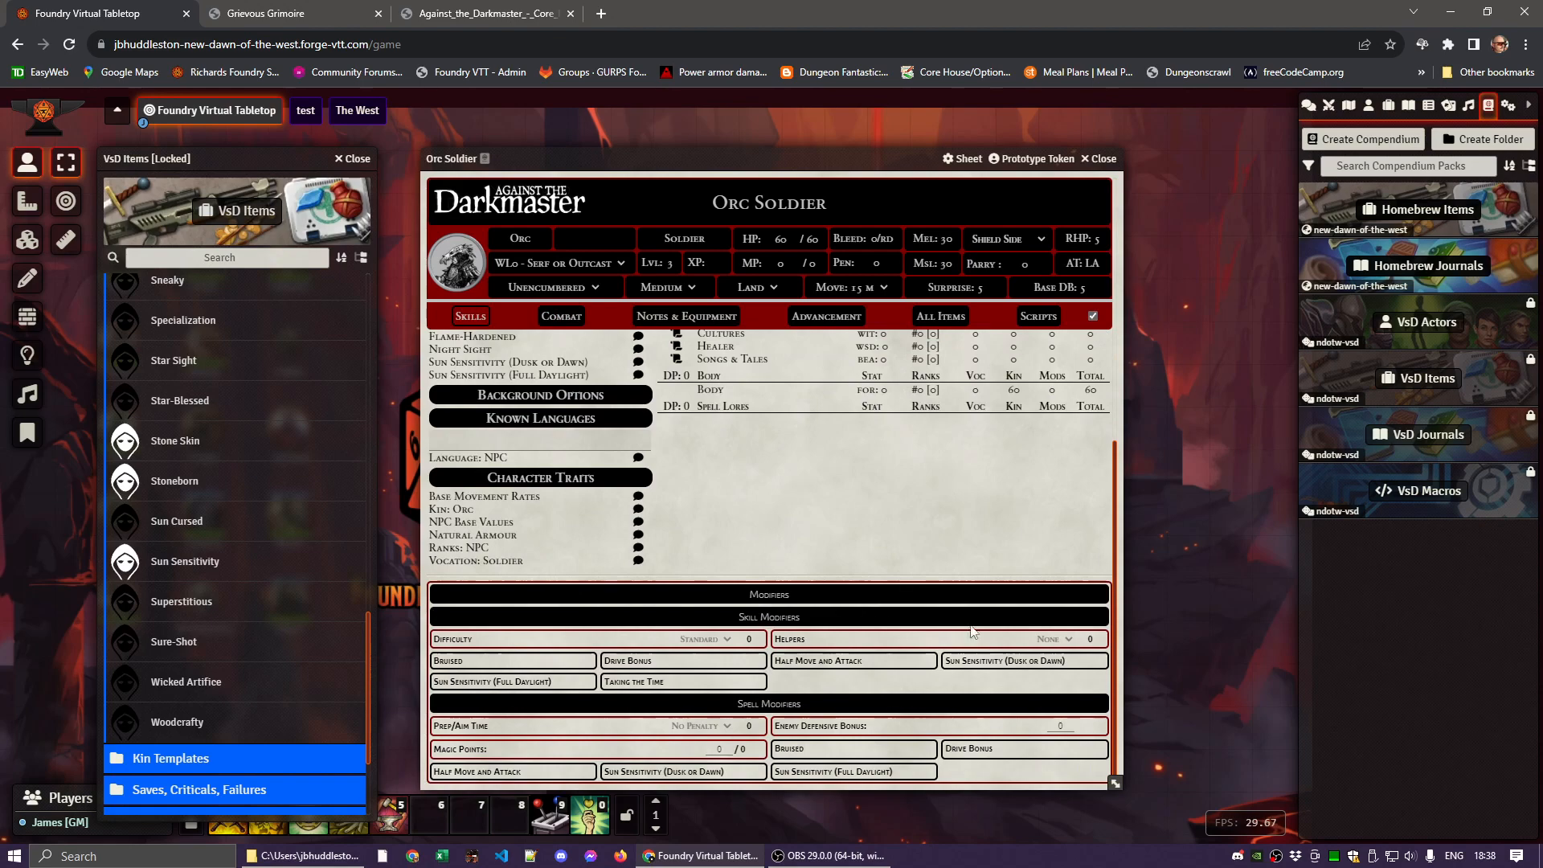
pyautogui.click(982, 661)
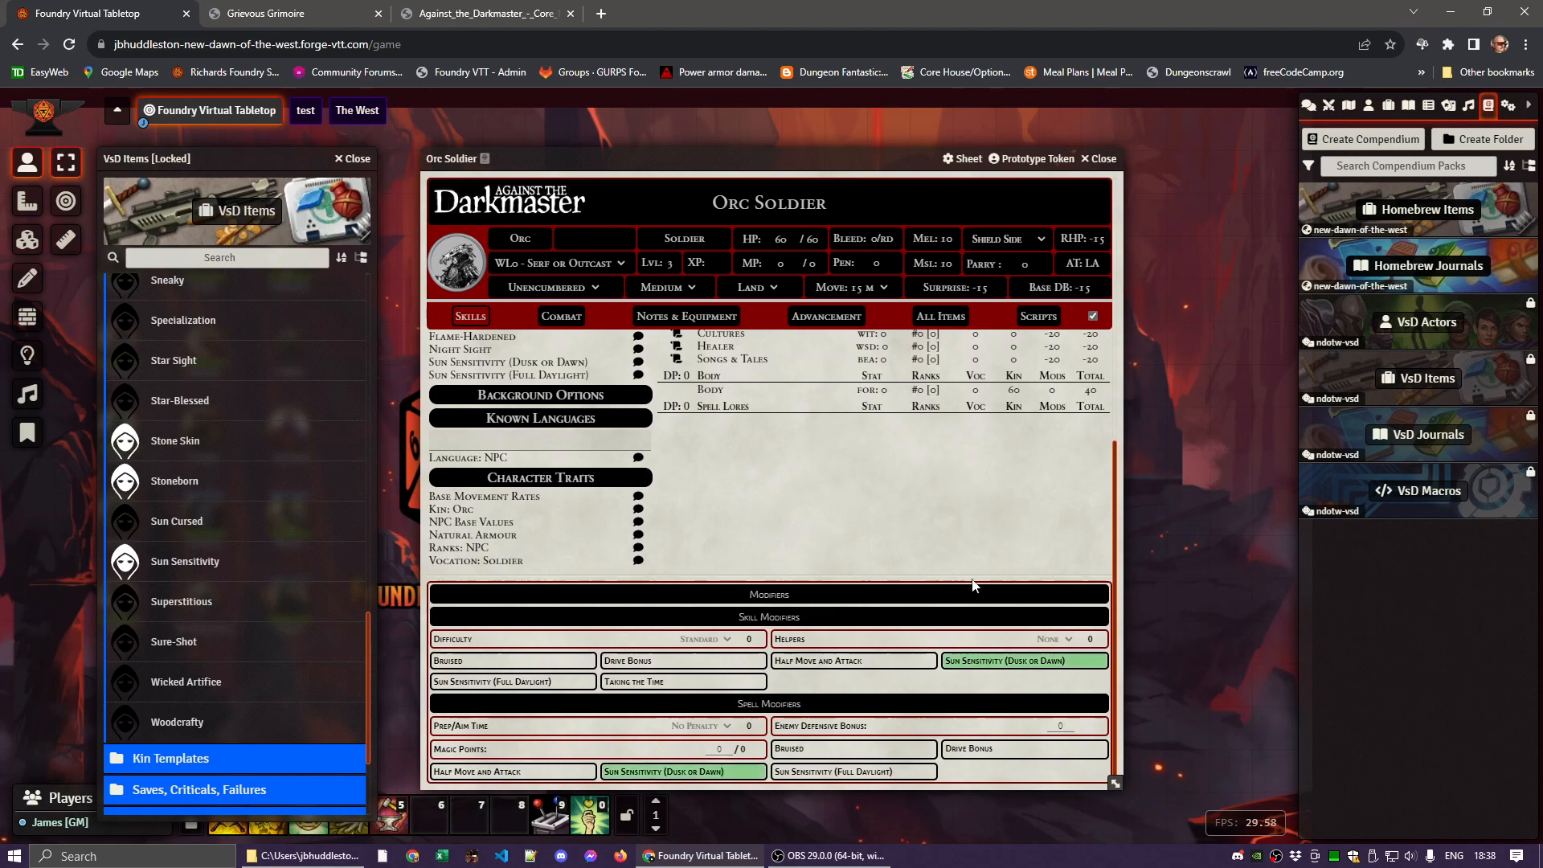
pyautogui.scroll(4, 977, 587)
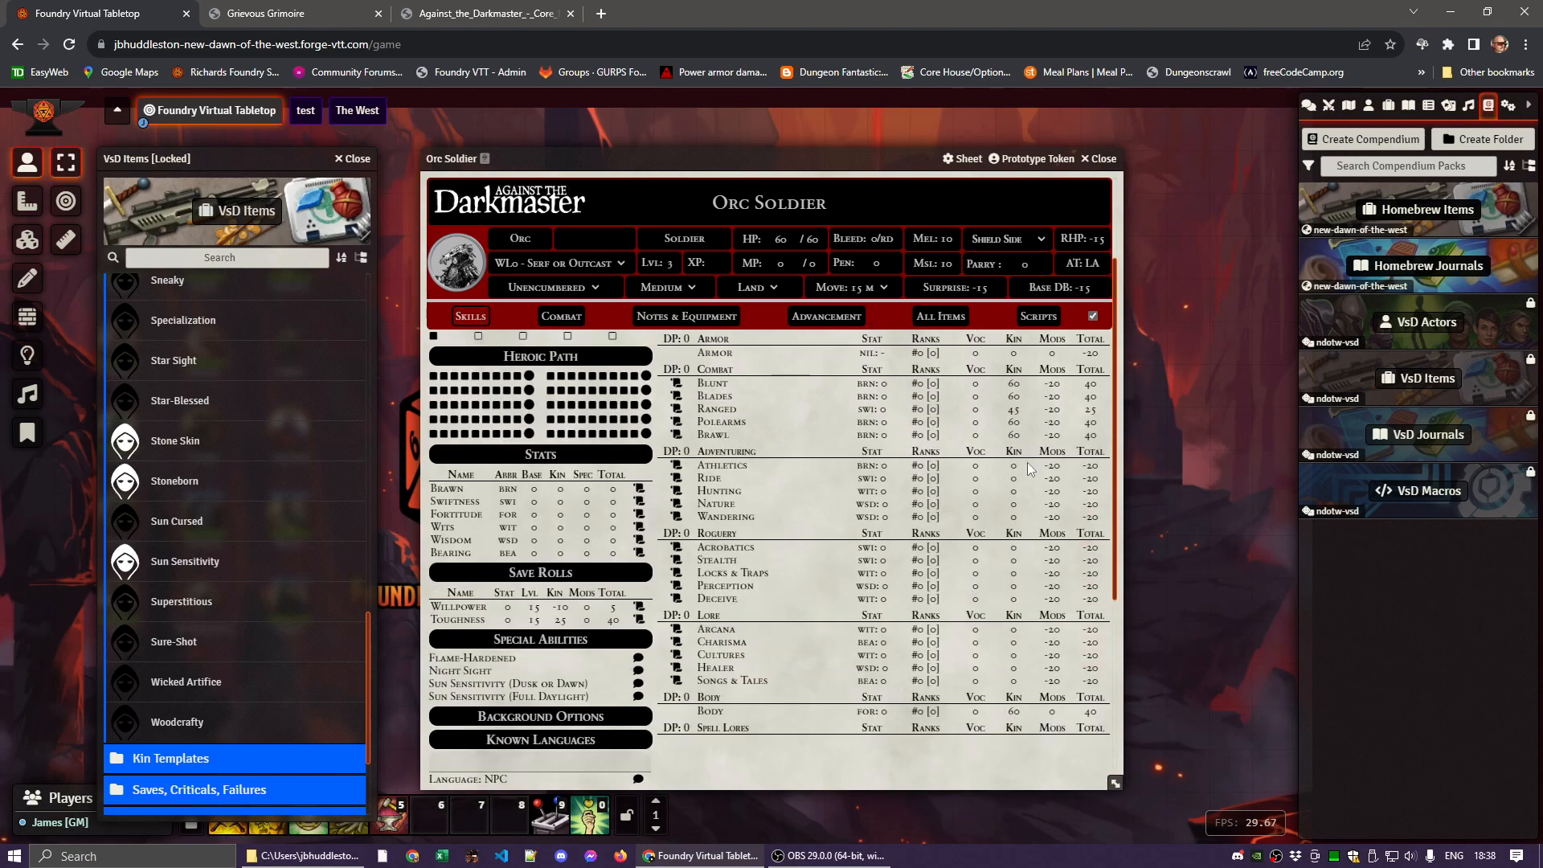
pyautogui.scroll(-3, 839, 605)
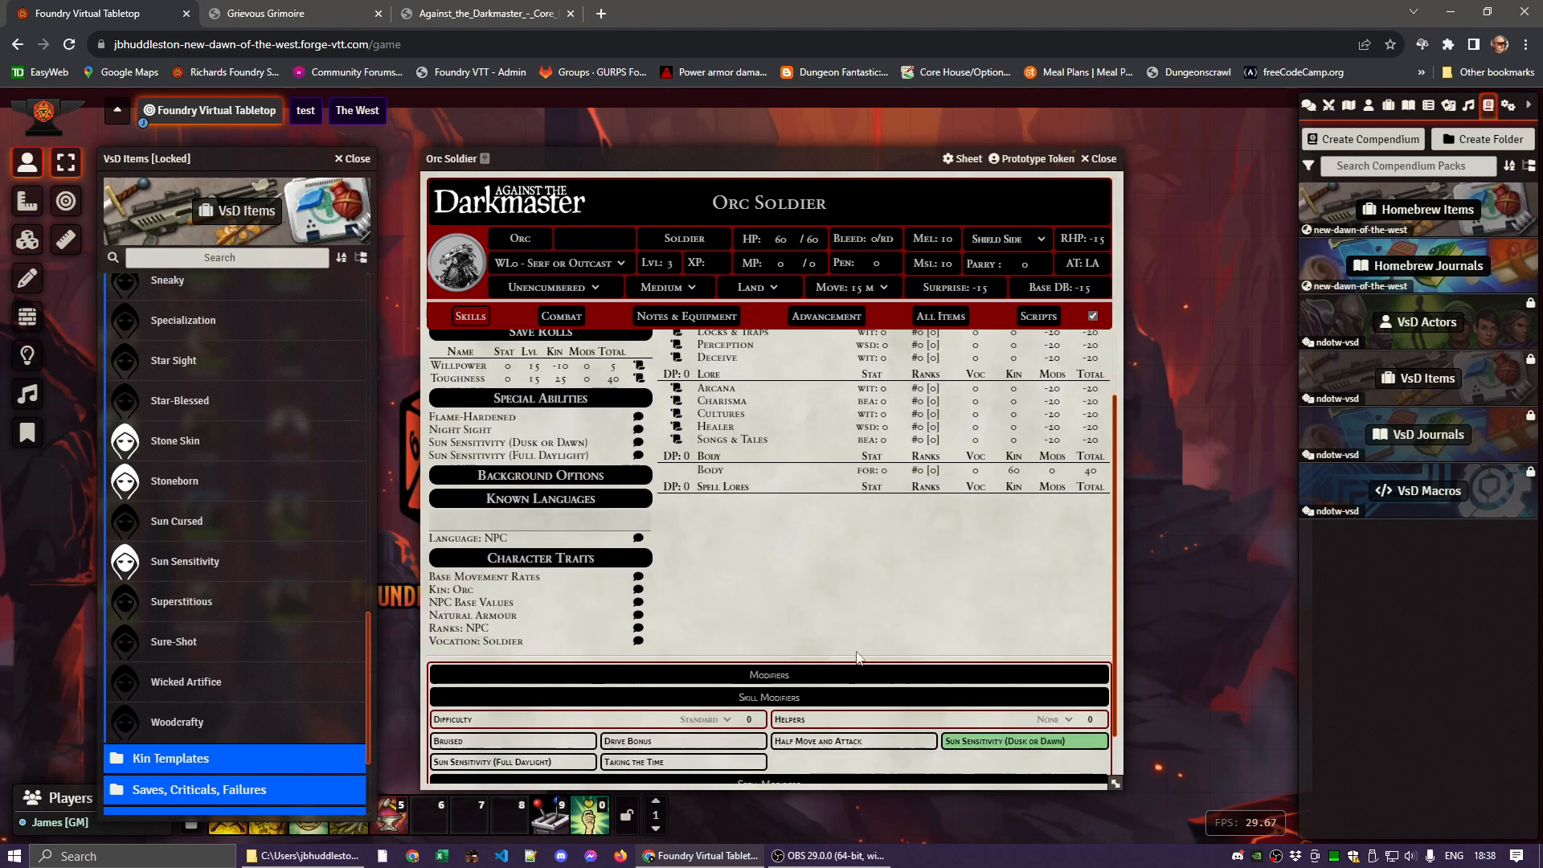
pyautogui.click(976, 740)
pyautogui.scroll(5, 877, 601)
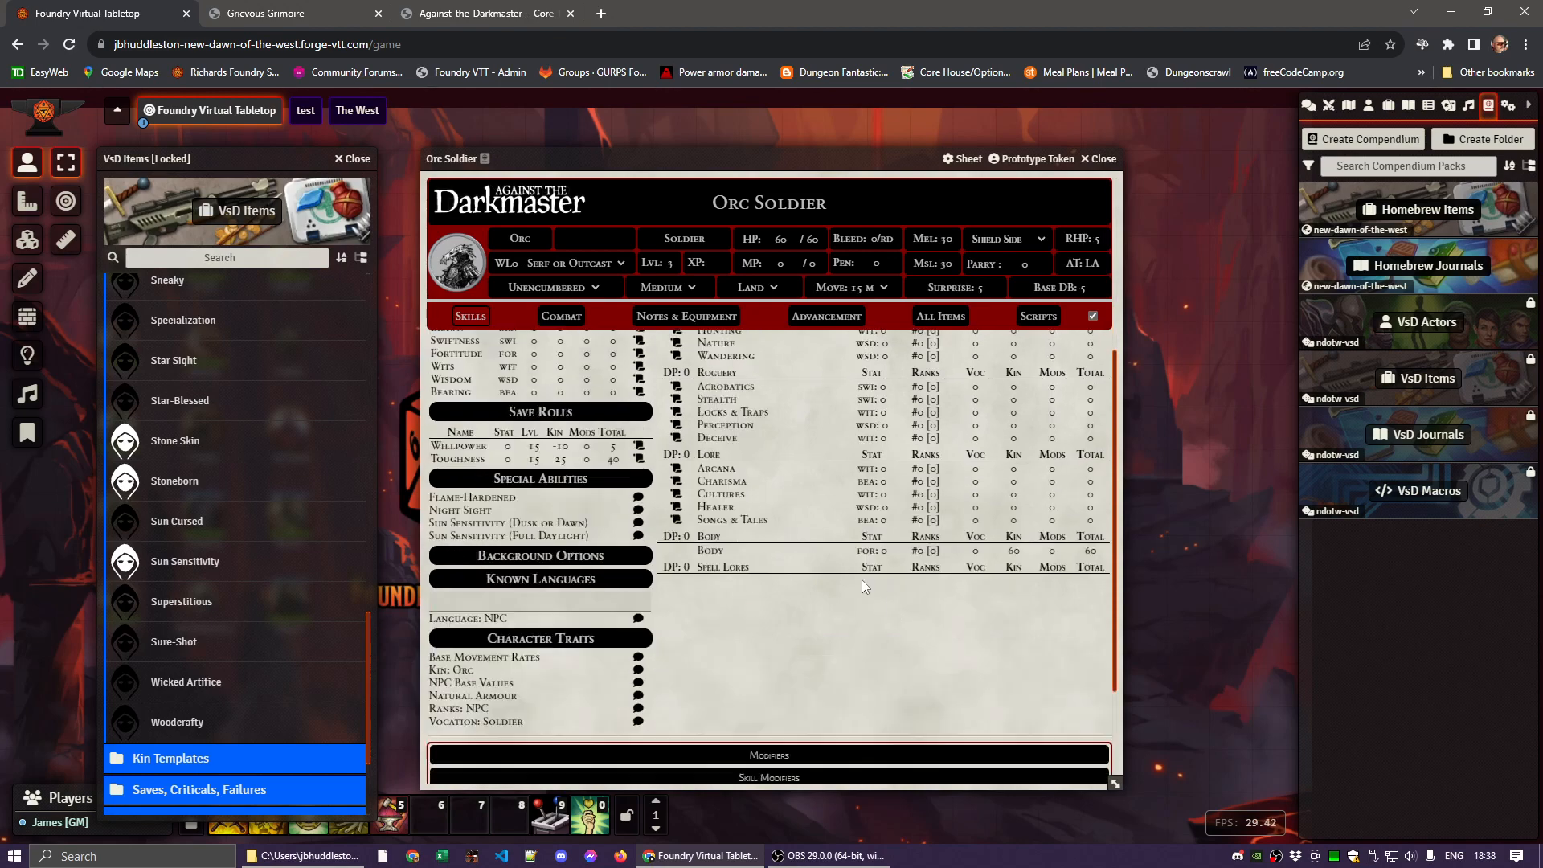
# Check the Orc Soldier entry in the core rules, and open the Ranks: NPC trait enlarged beside the actor's skill list
pyautogui.click(486, 14)
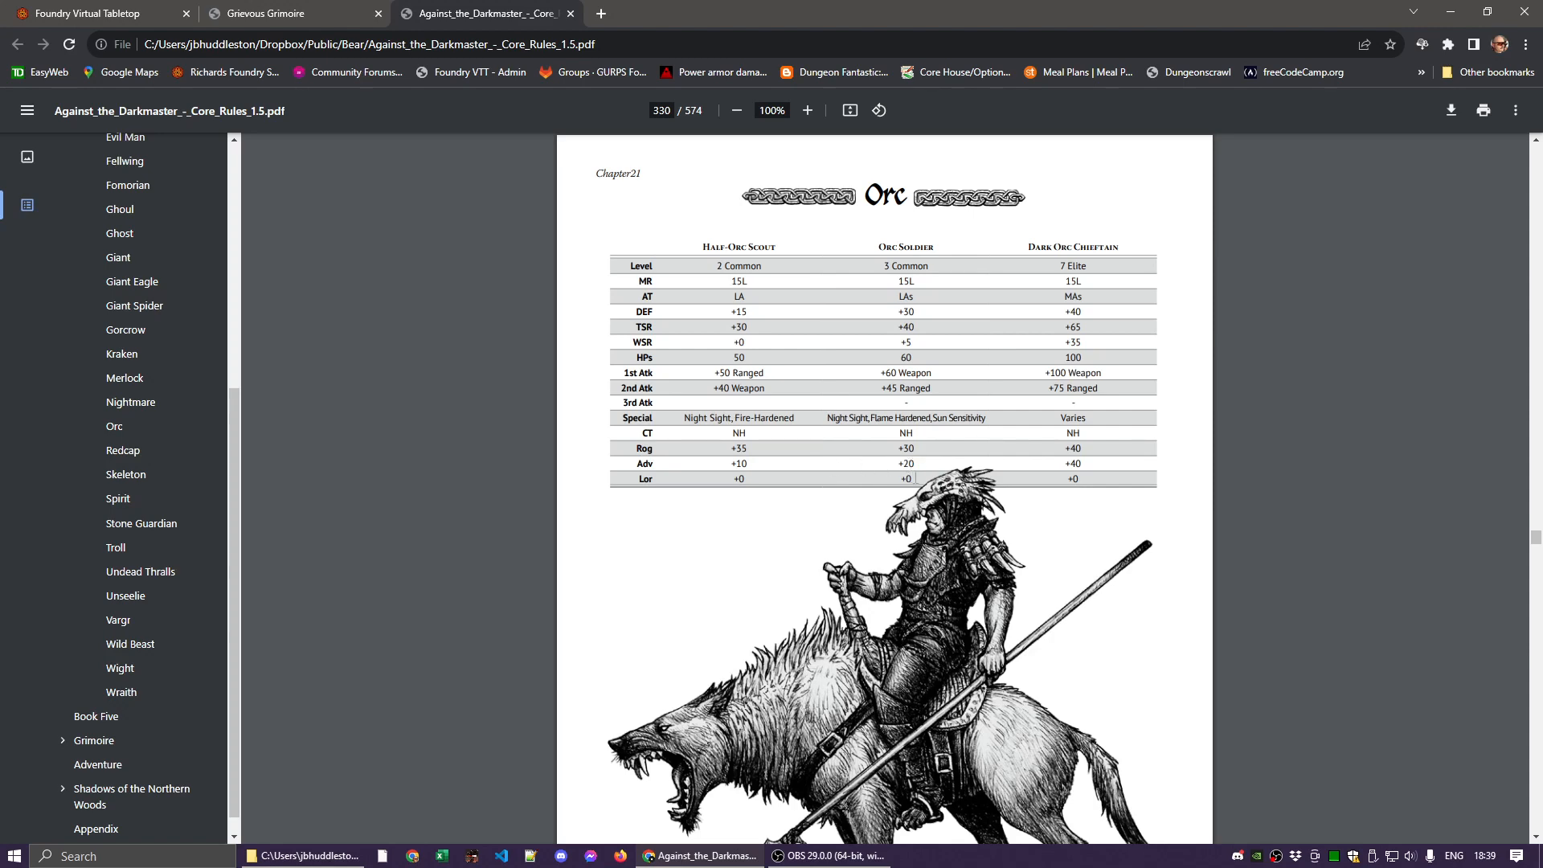
pyautogui.click(73, 14)
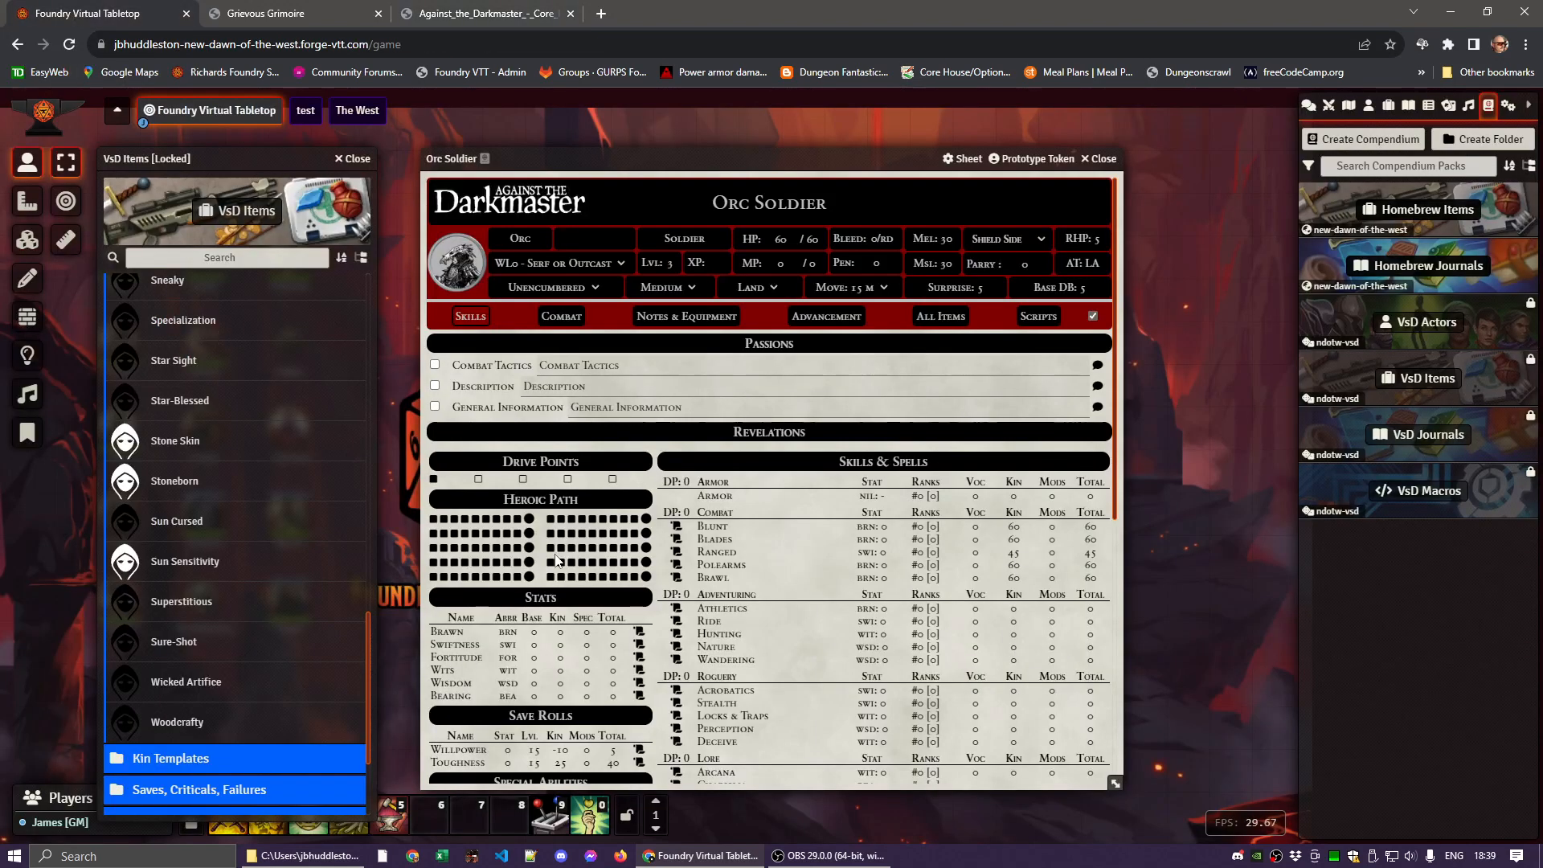
pyautogui.scroll(-5, 556, 560)
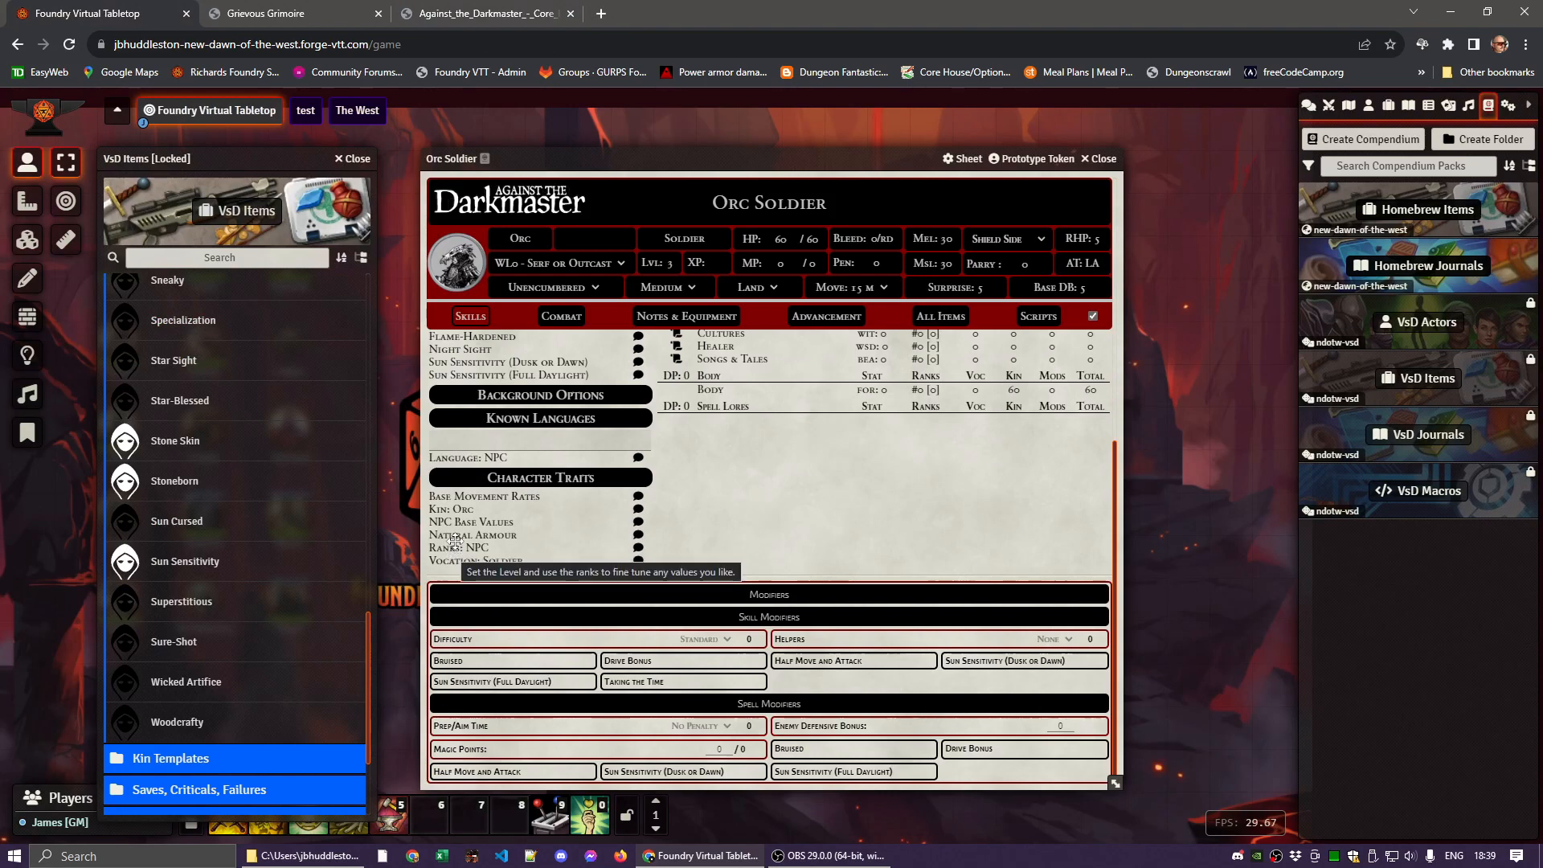
pyautogui.moveTo(454, 537)
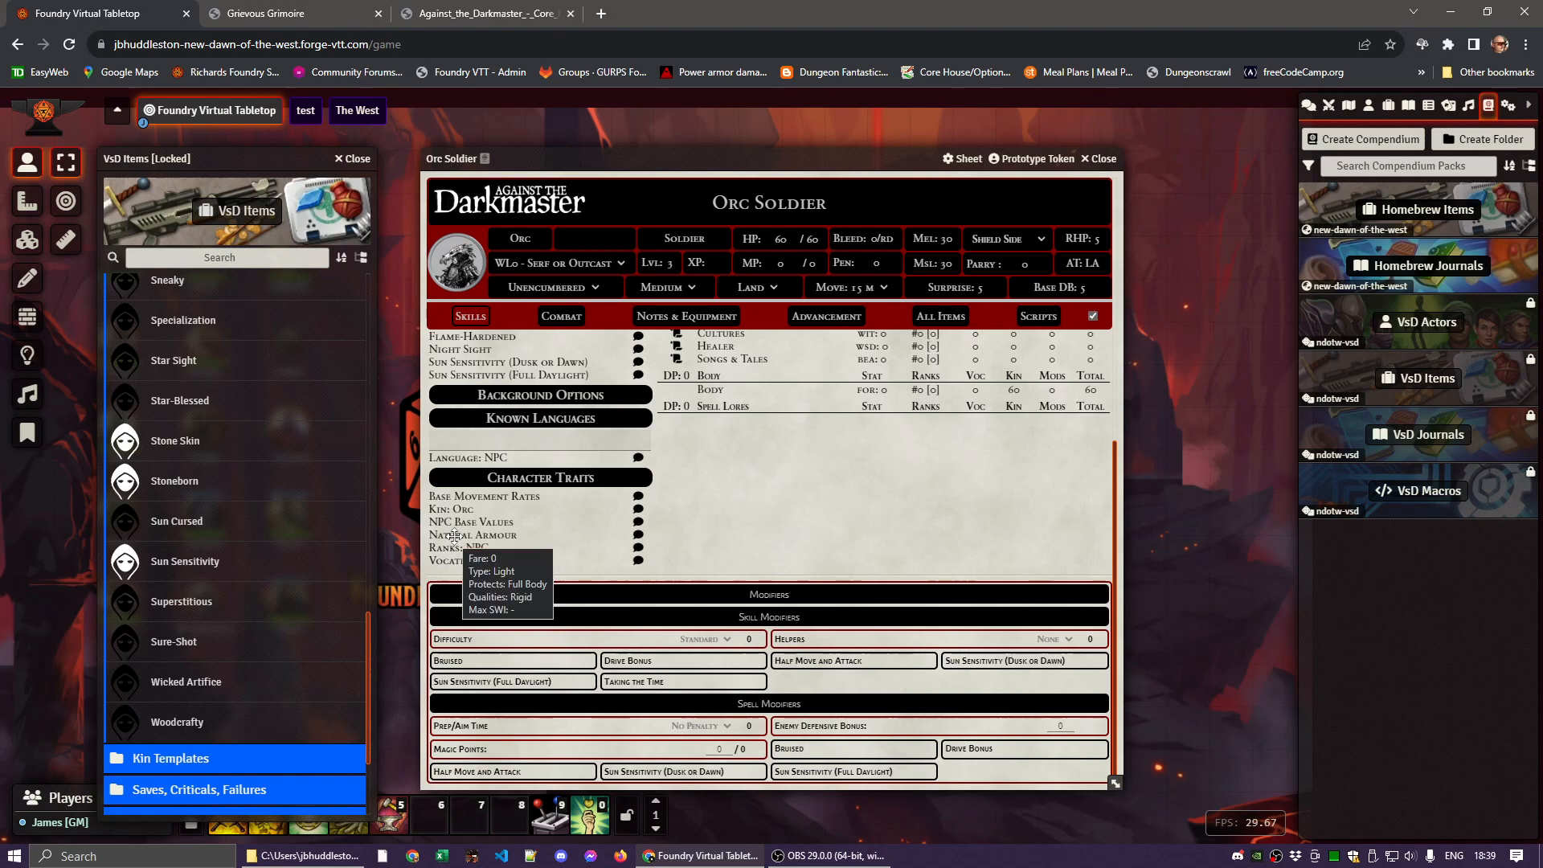
pyautogui.click(457, 548)
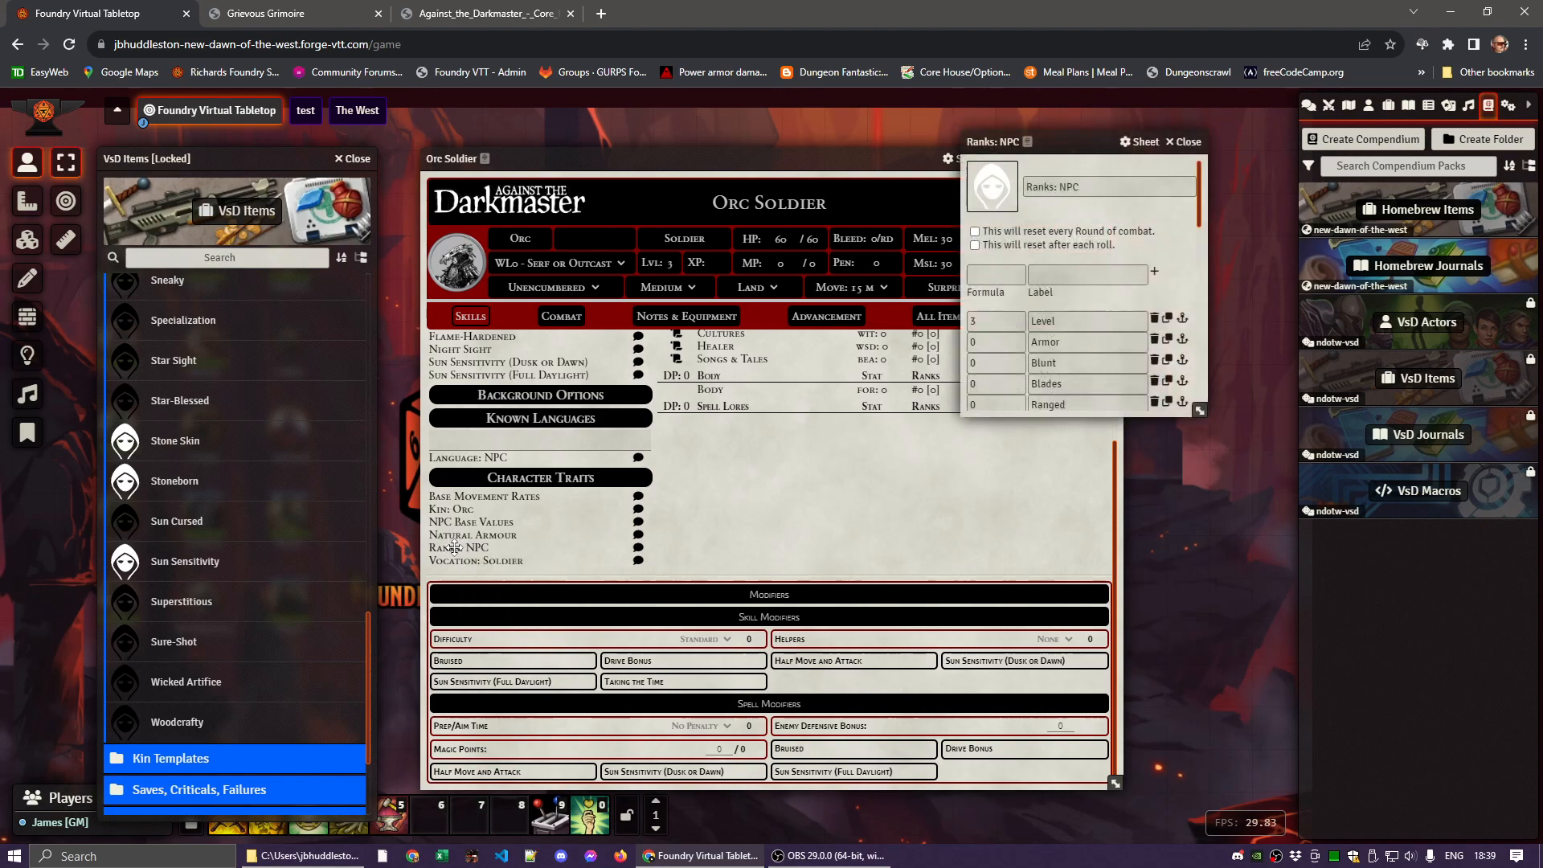
pyautogui.moveTo(1203, 416); pyautogui.dragTo(1252, 804)
pyautogui.moveTo(824, 161); pyautogui.dragTo(538, 123)
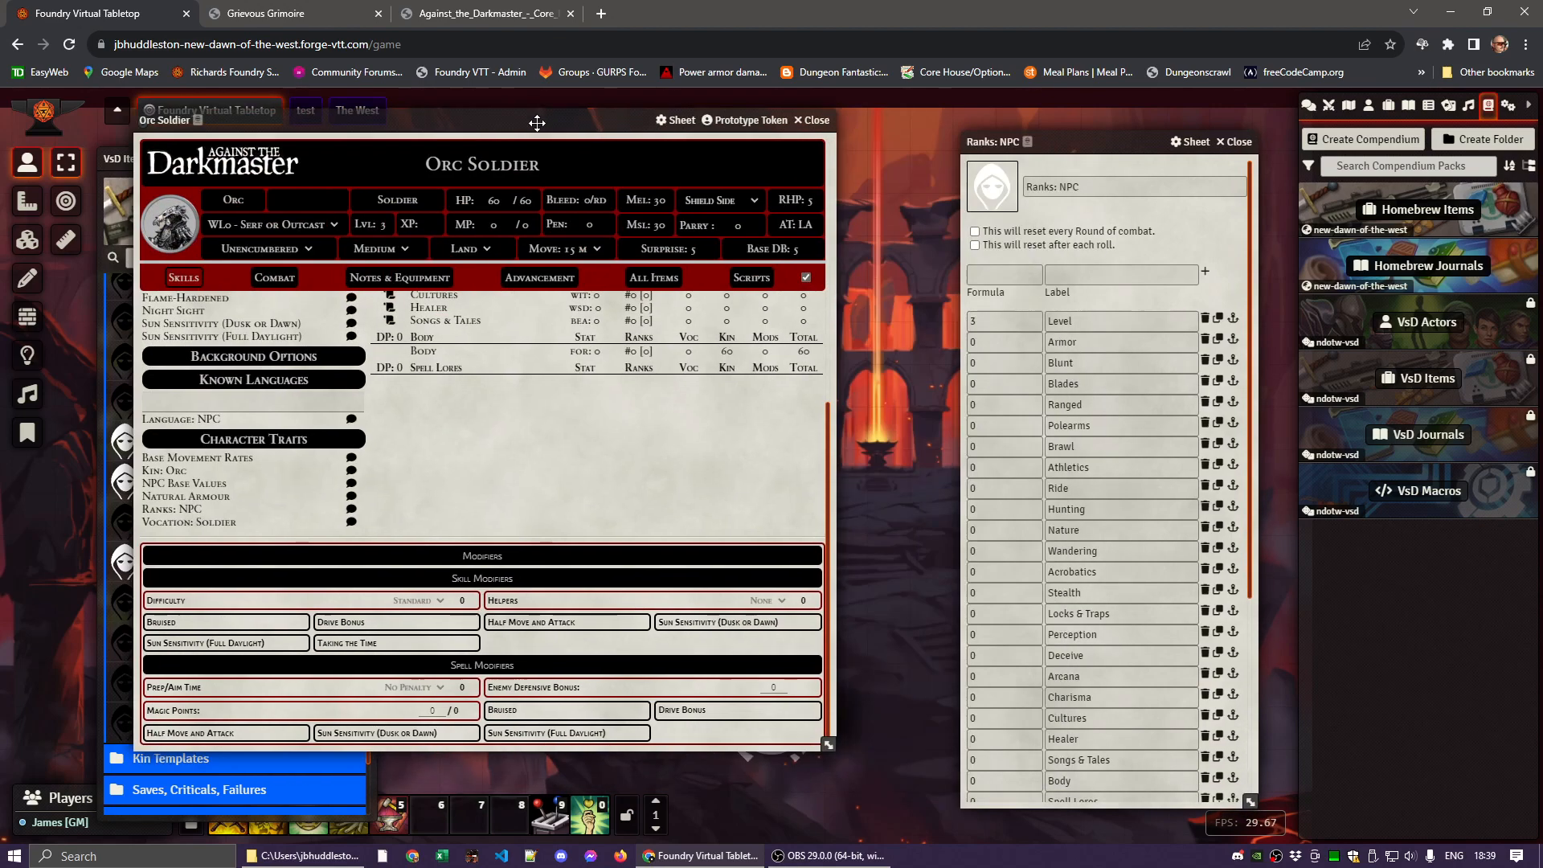
pyautogui.click(744, 170)
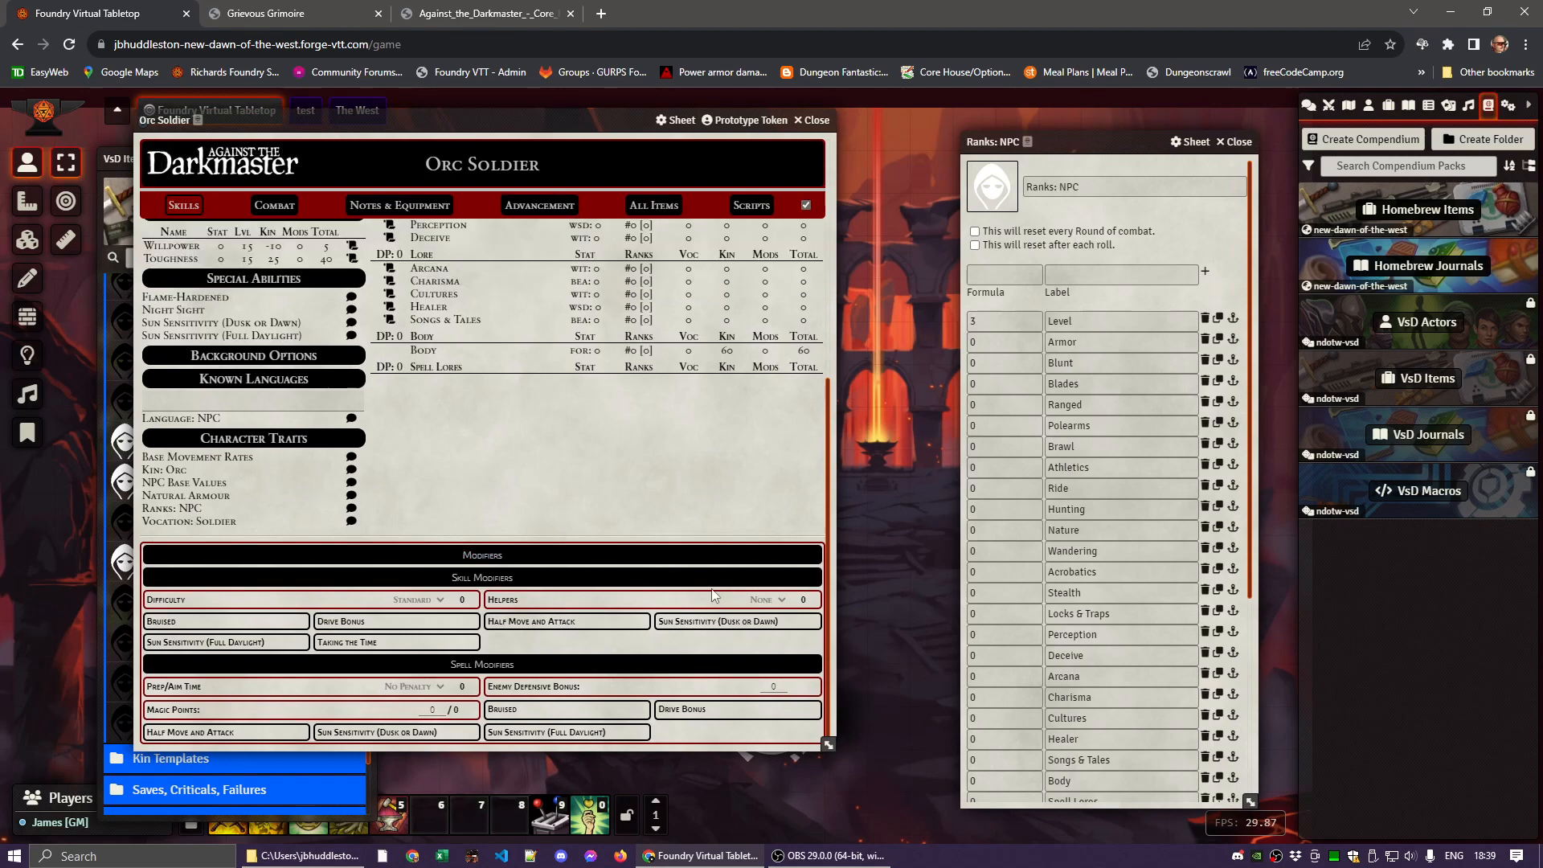
pyautogui.scroll(5, 701, 567)
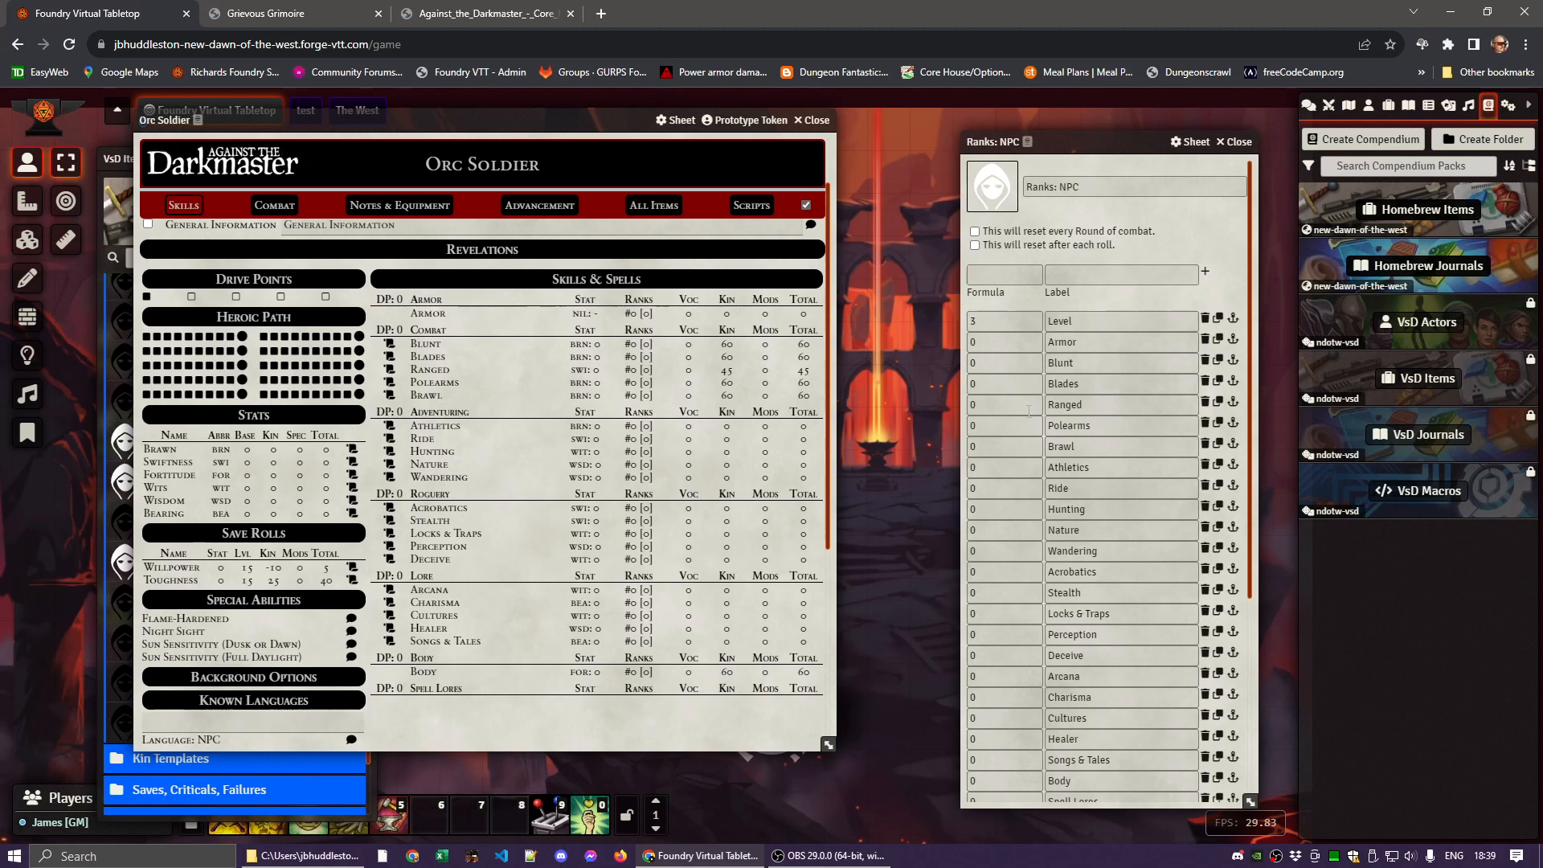
# Recheck the core rules and set the Athletics, Ride, Hunting, Nature and Wandering ranks to 4 in Ranks: NPC
pyautogui.click(1027, 467)
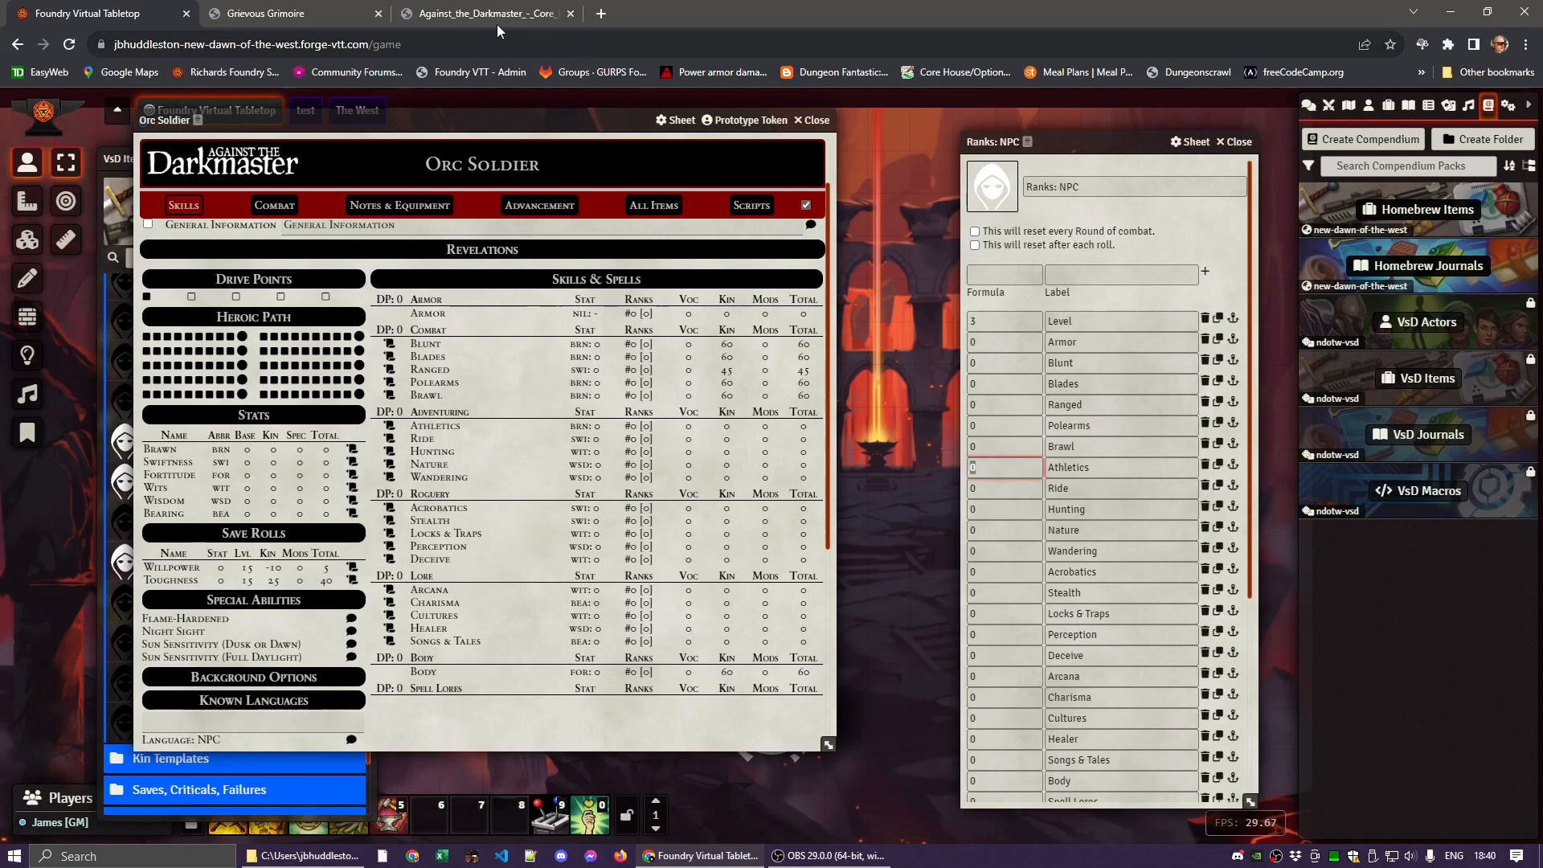
pyautogui.click(454, 17)
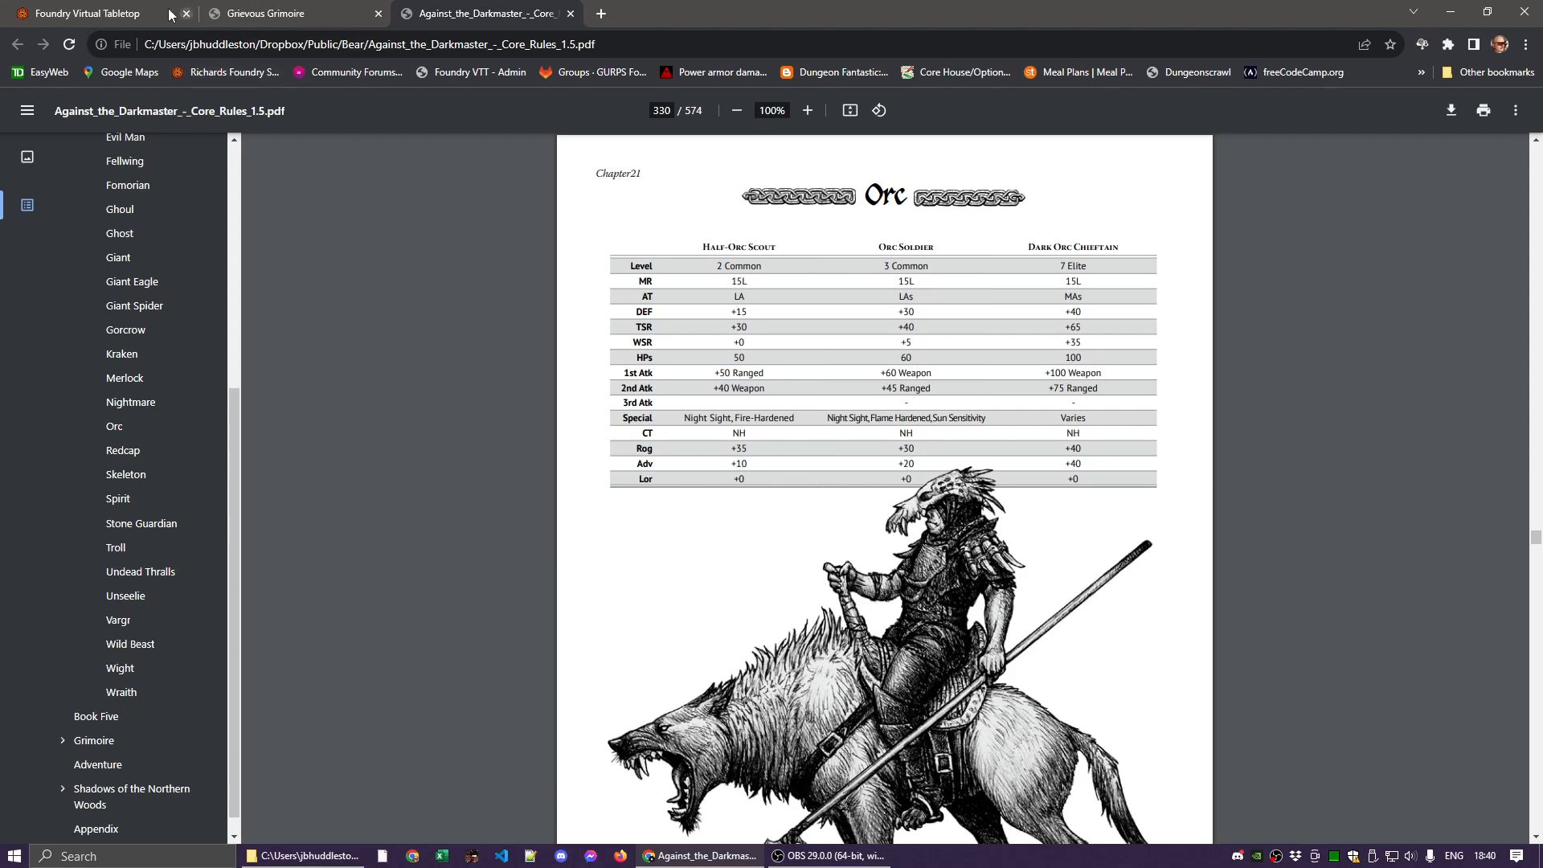
pyautogui.click(101, 15)
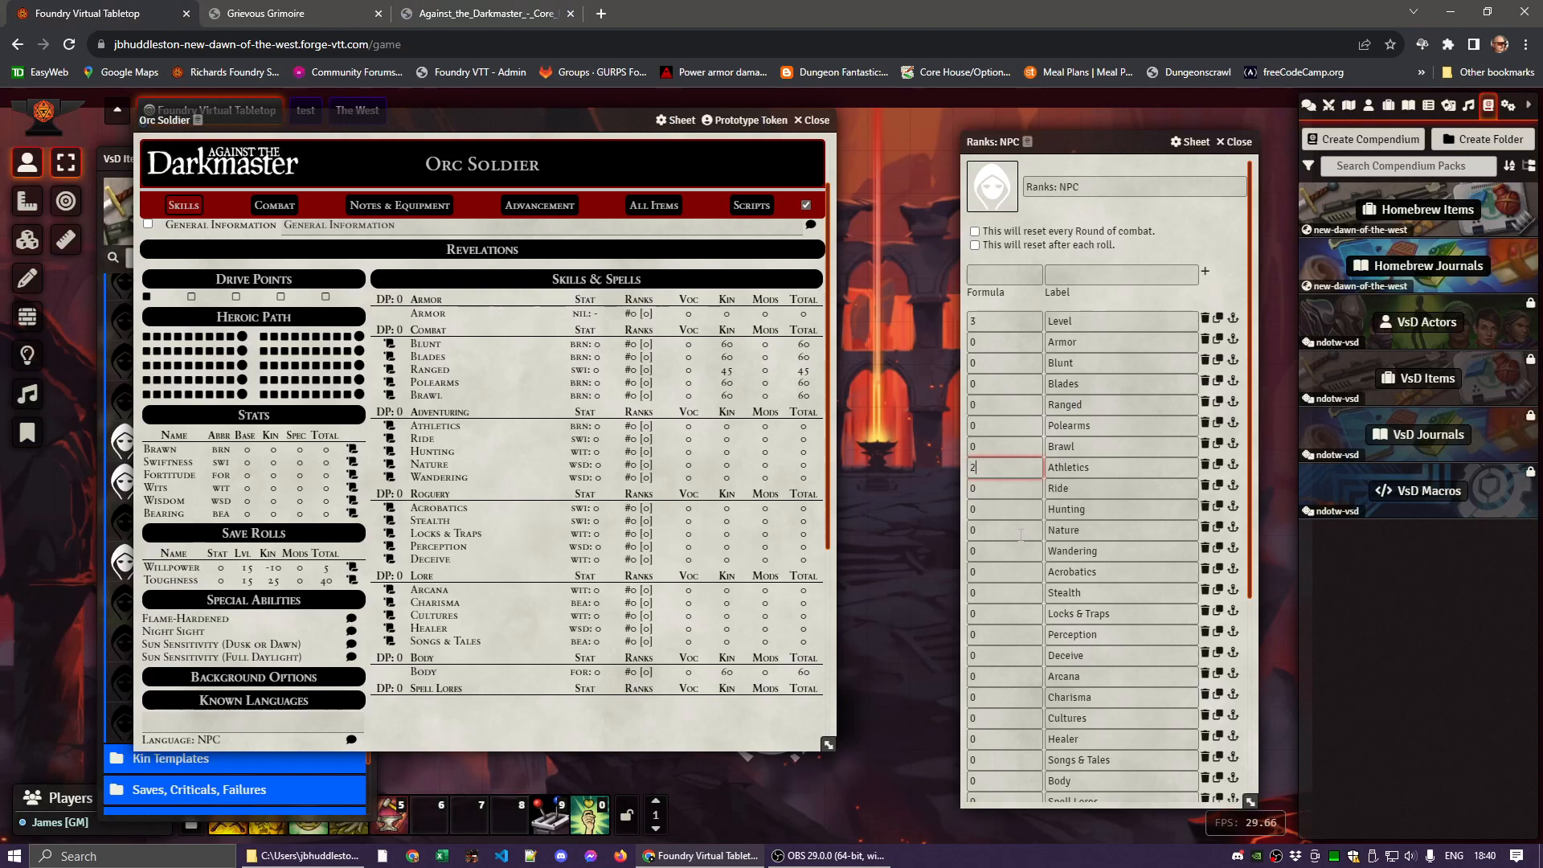
pyautogui.press('Tab')
pyautogui.hotkey('shift', 'Tab')
pyautogui.press('Tab')
pyautogui.press('Tab')
pyautogui.write('4')
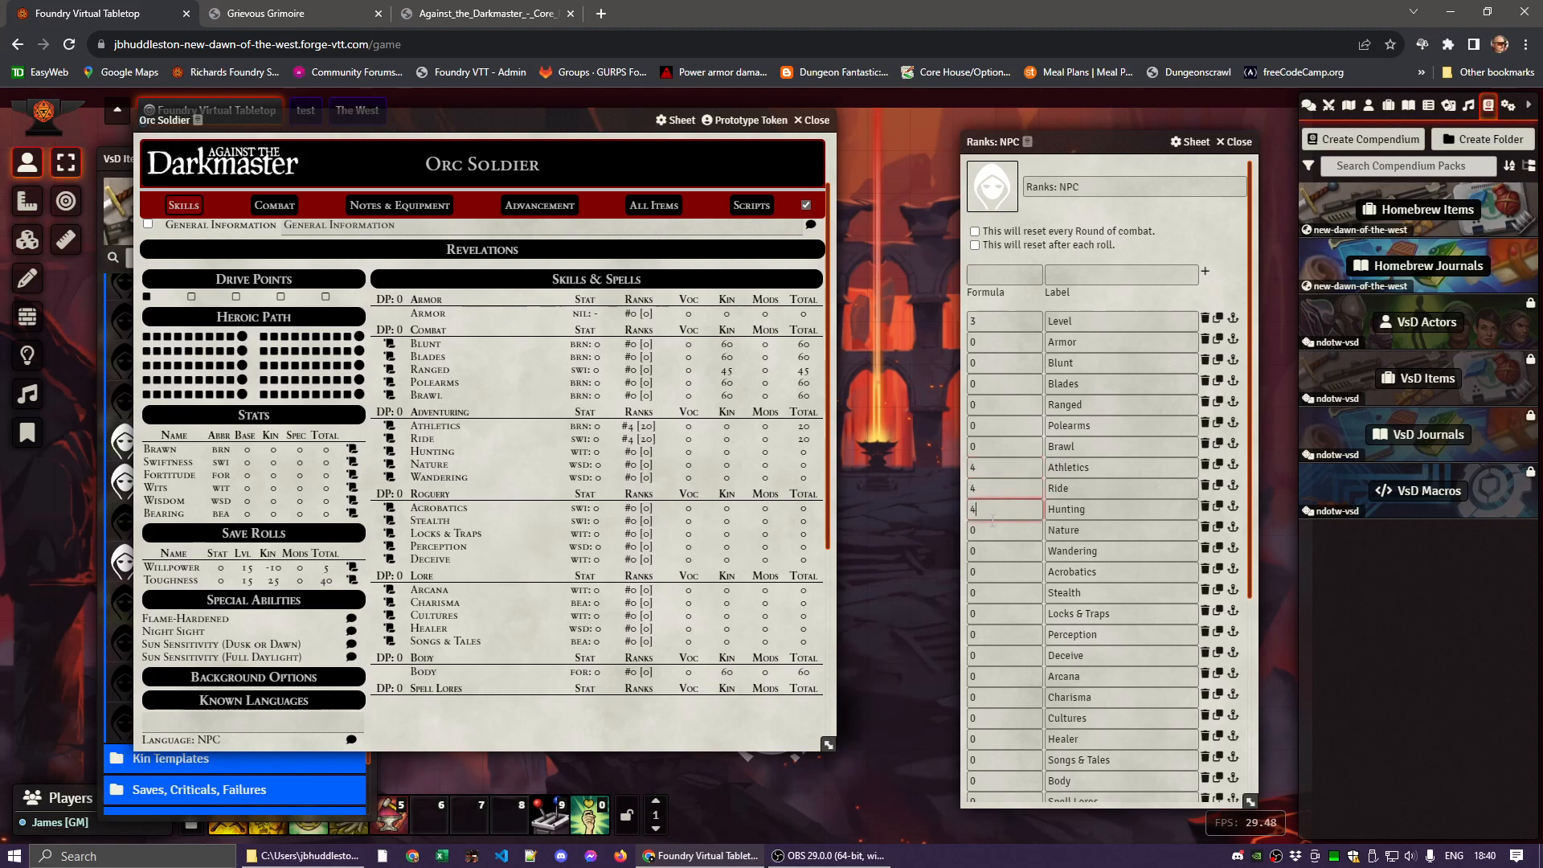
pyautogui.press('Tab')
pyautogui.write('4')
pyautogui.press('Tab')
pyautogui.write('4')
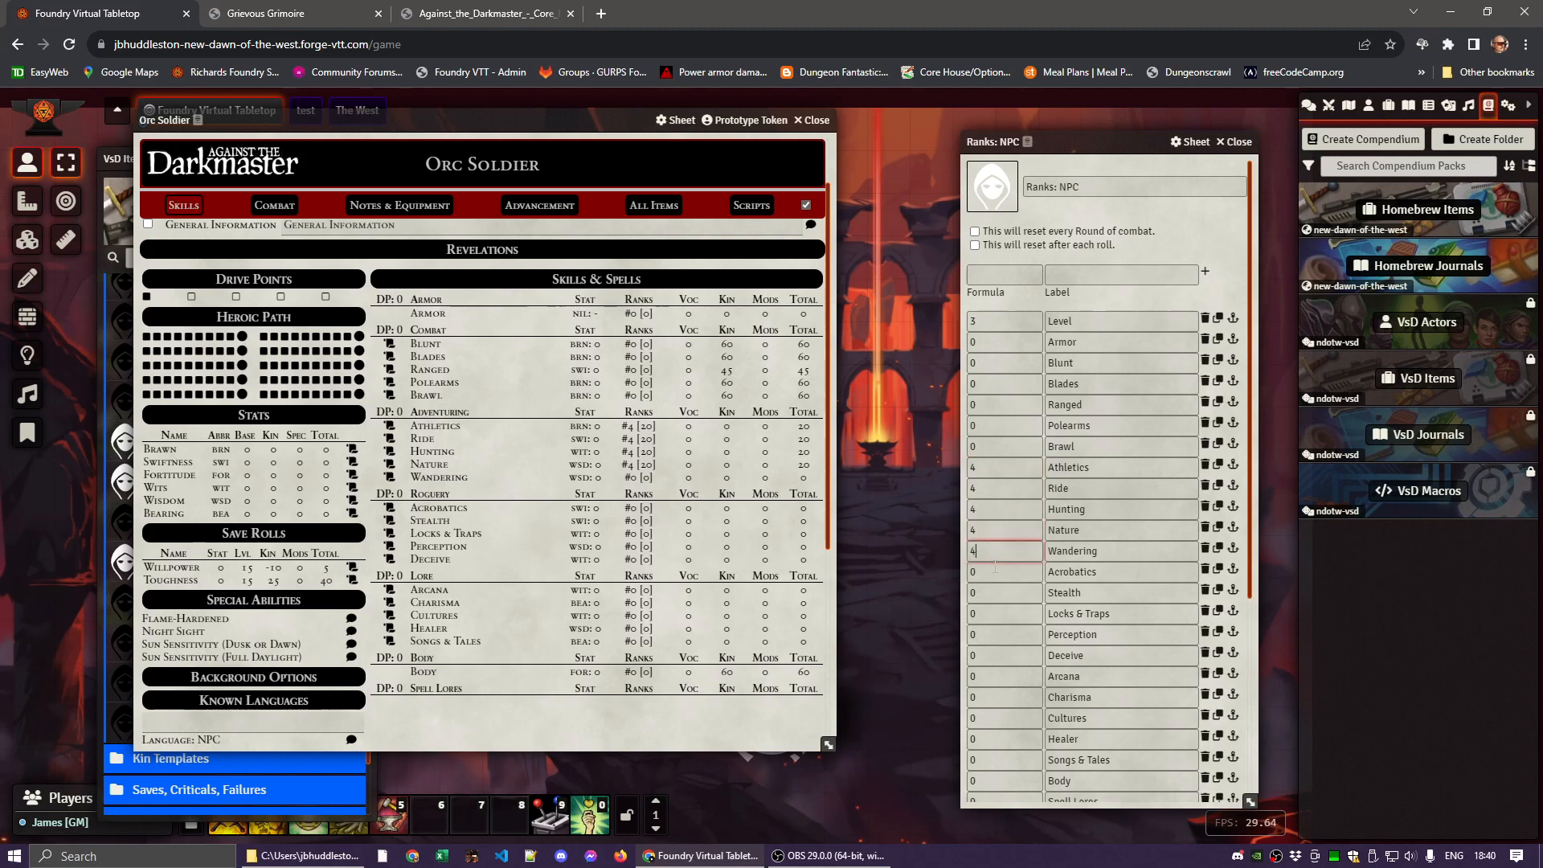
pyautogui.press('Tab')
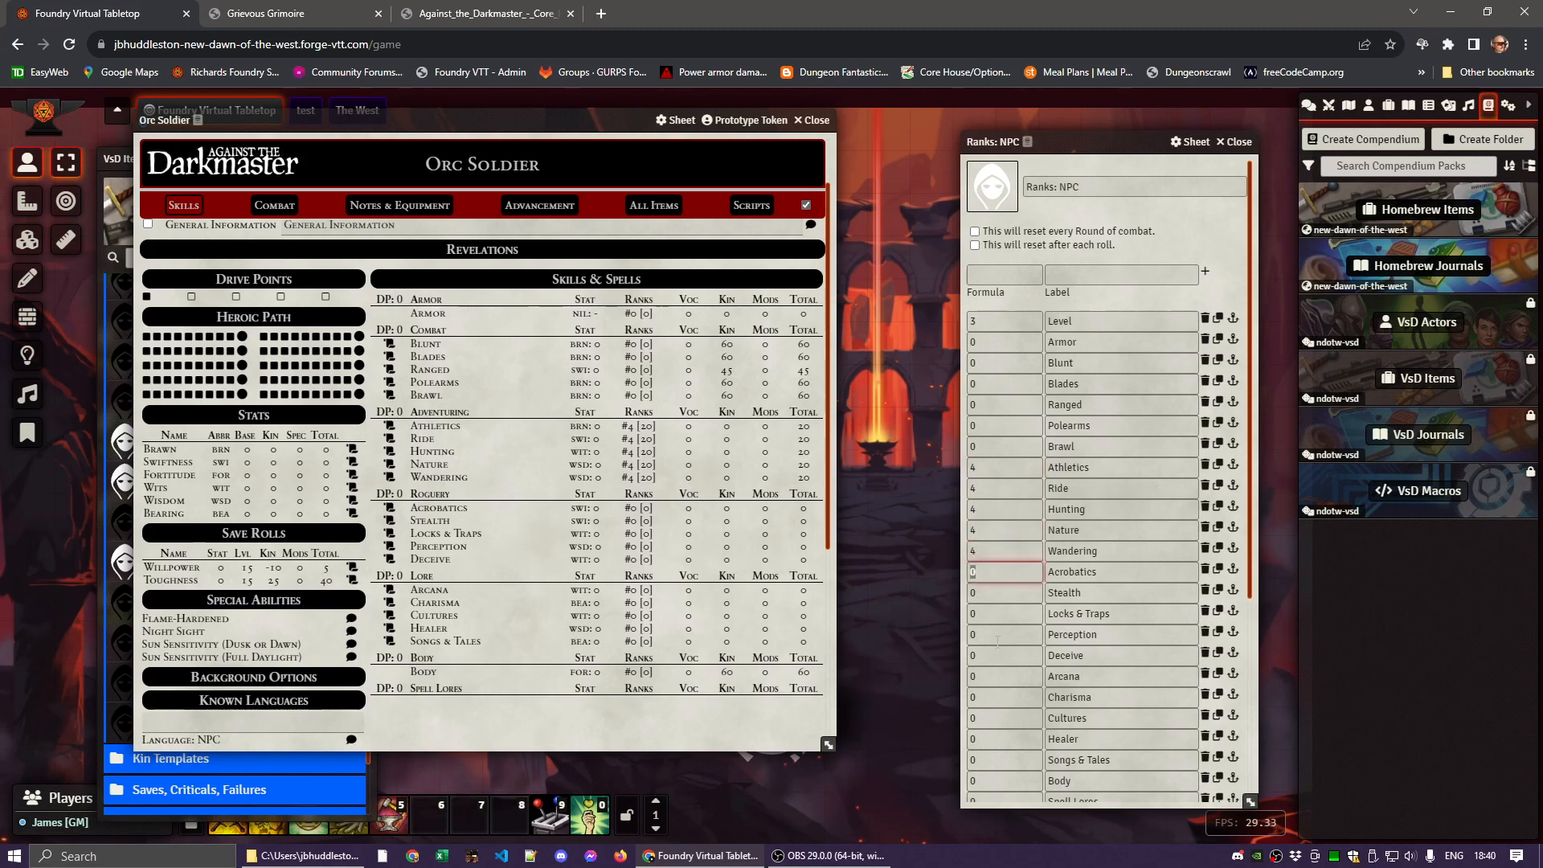
# Set the Acrobatics, Stealth, Locks & Traps, Perception and Deceive ranks to 6 in Ranks: NPC and close it
pyautogui.write('6')
pyautogui.press('Tab')
pyautogui.write('6')
pyautogui.press('Tab')
pyautogui.write('6')
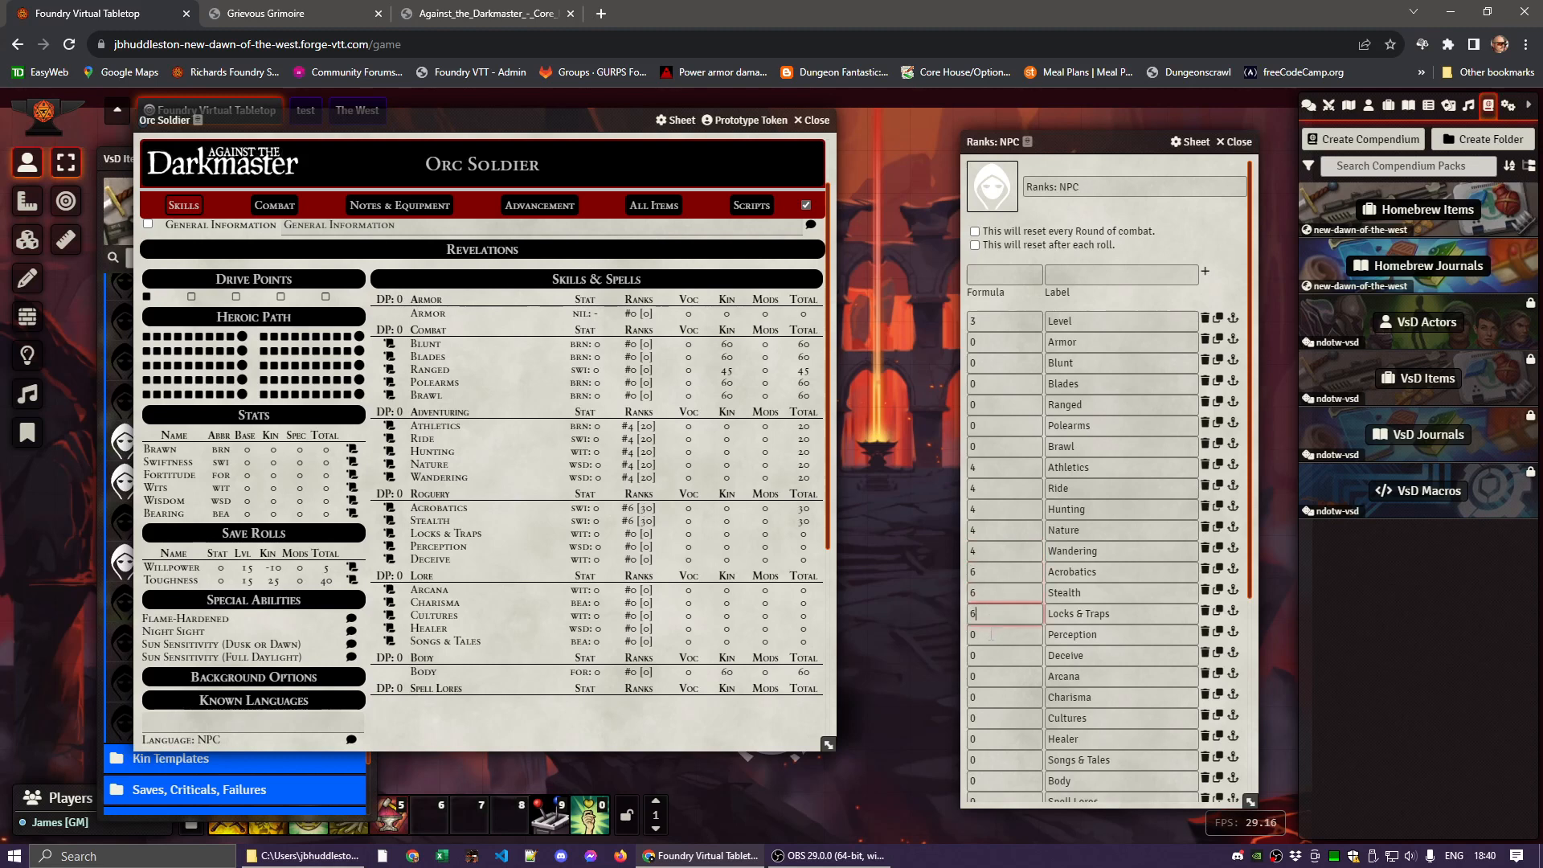
pyautogui.press('Tab')
pyautogui.write('6')
pyautogui.press('Tab')
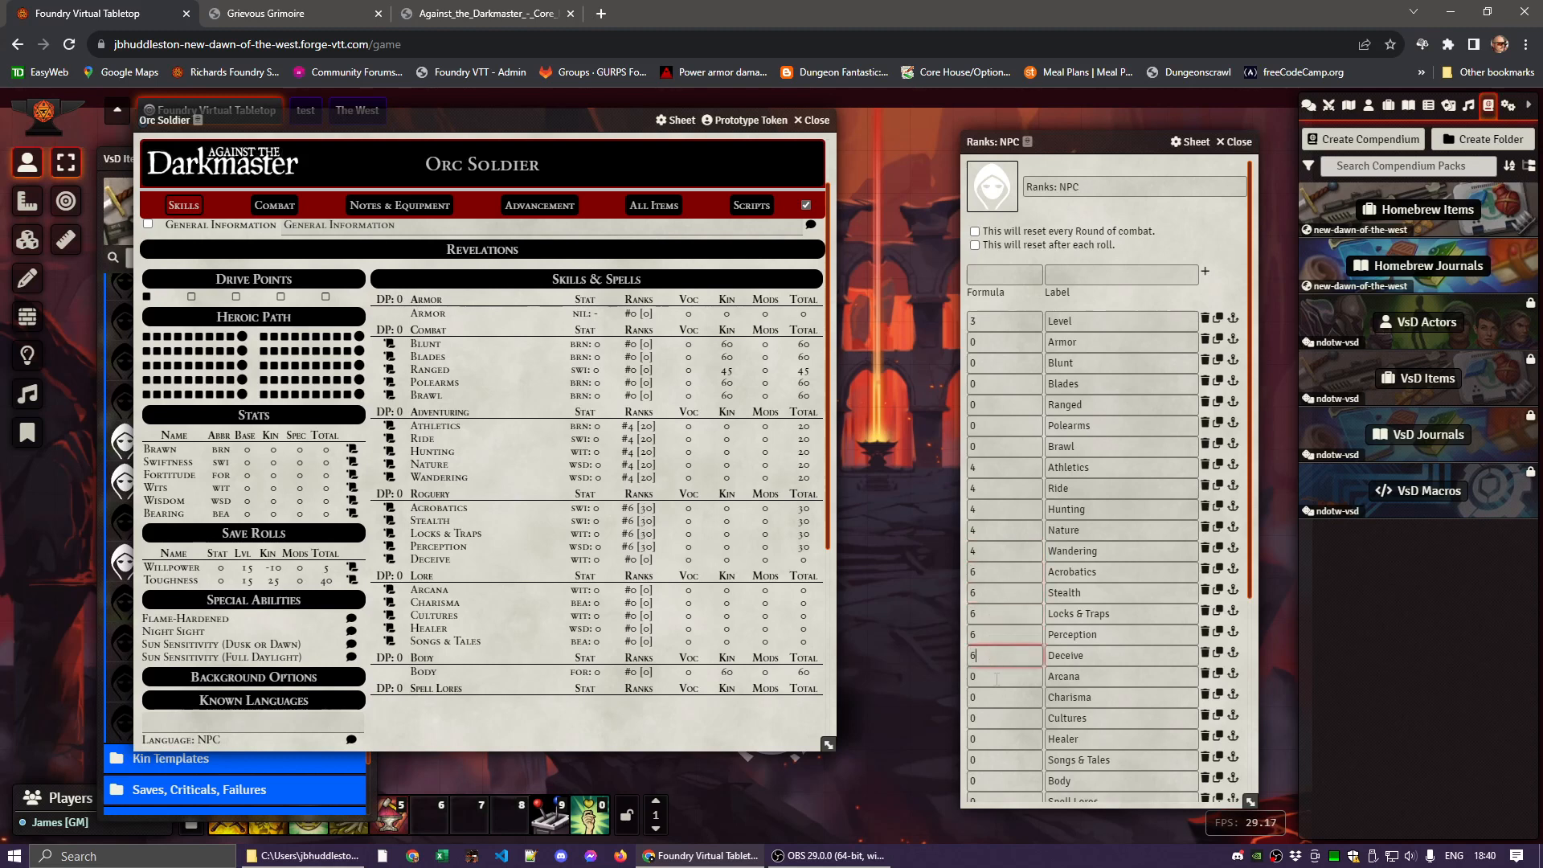
pyautogui.write('6')
pyautogui.press('Tab')
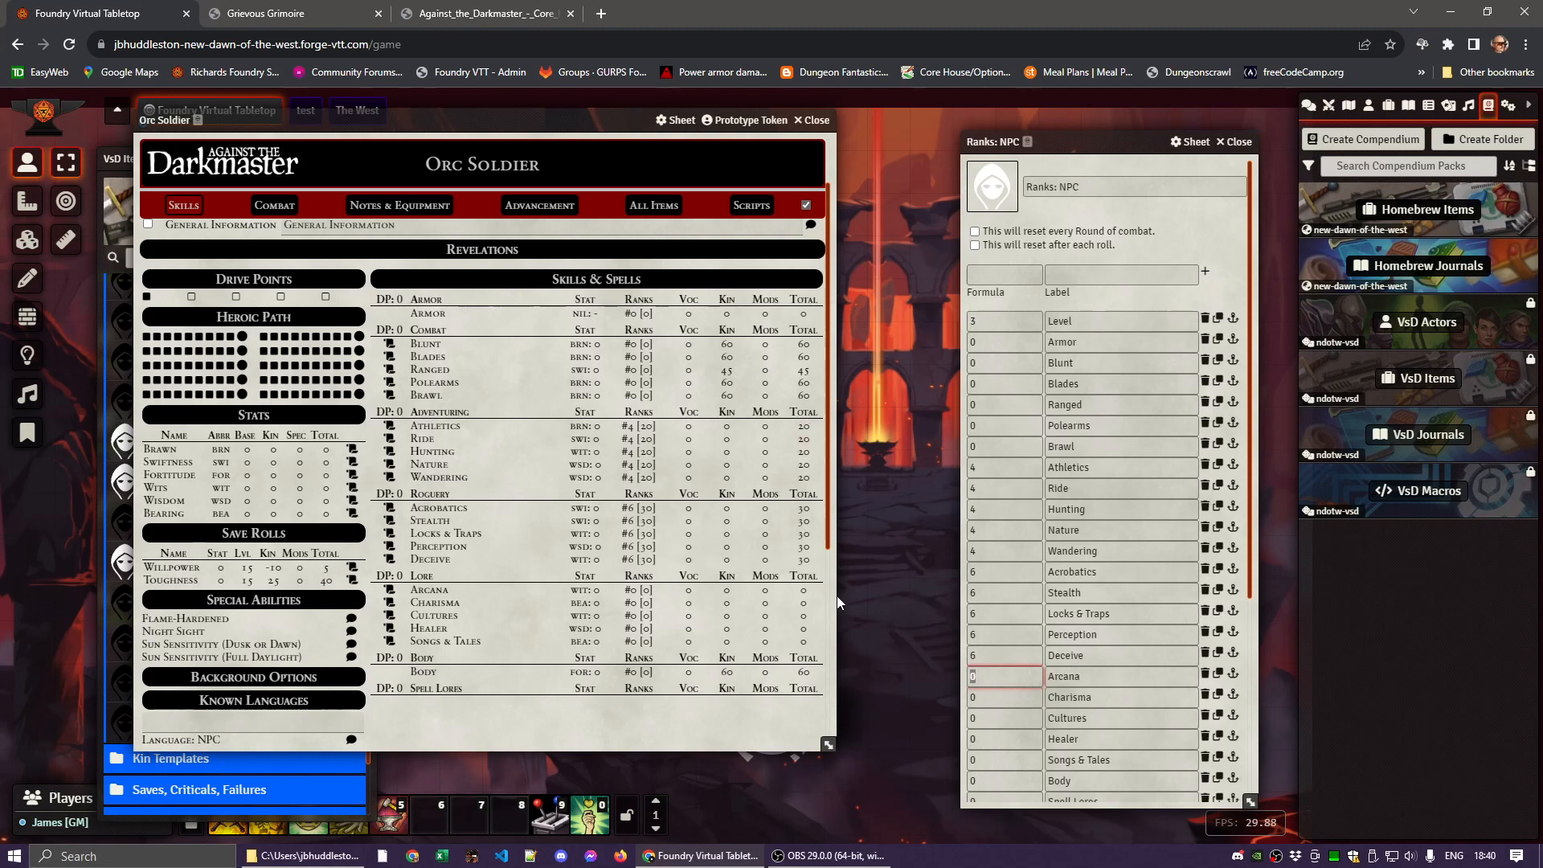
pyautogui.scroll(-4, 1109, 637)
pyautogui.scroll(4, 1110, 637)
pyautogui.click(1238, 142)
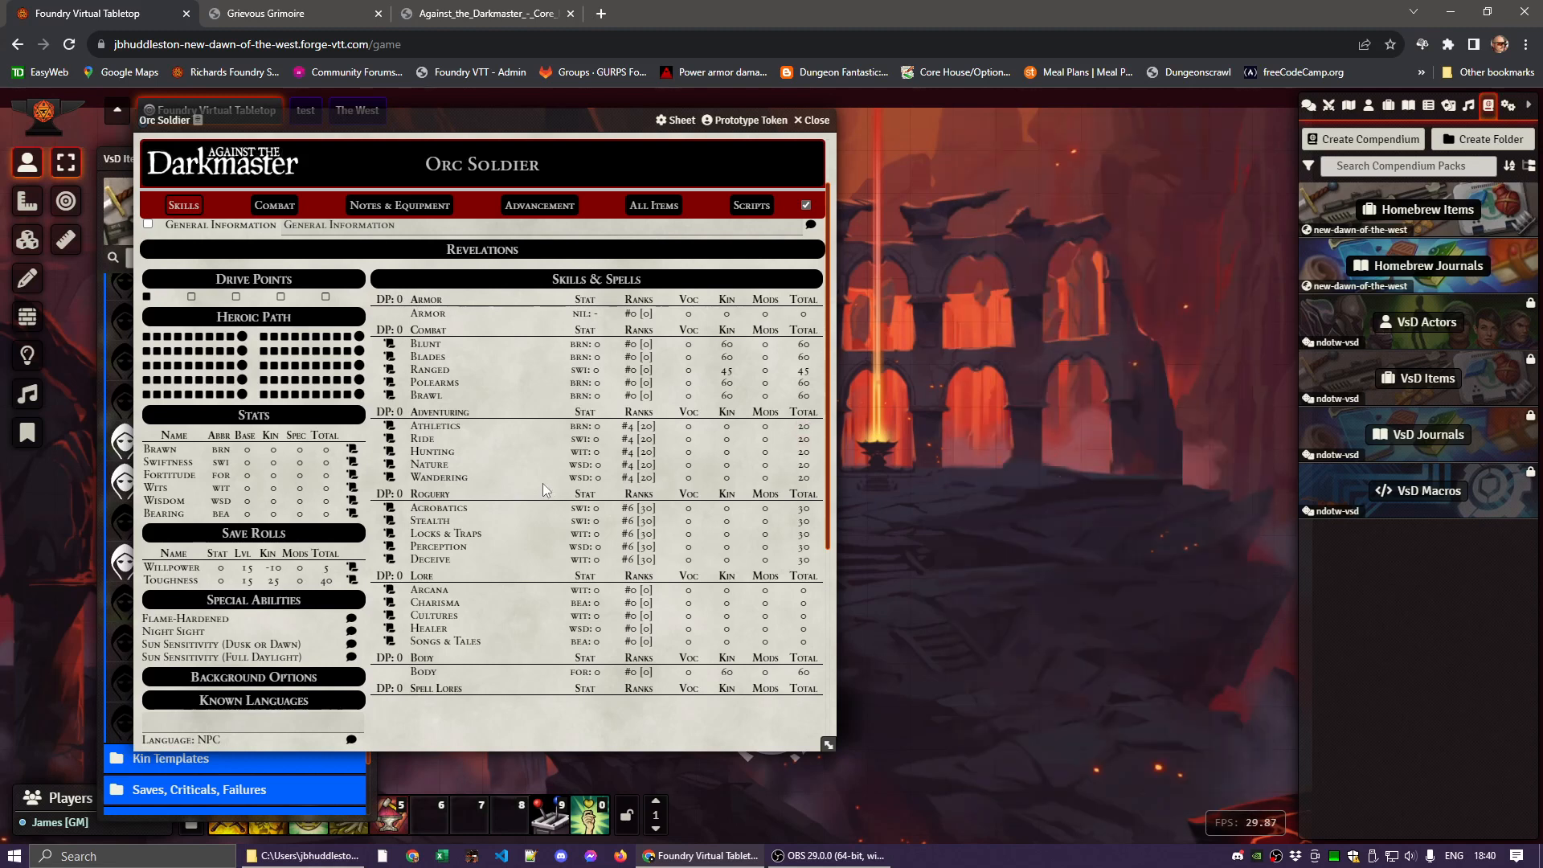
# Copy the core rules passage from "Orc Soldiers" through "resistant to sunlight" into the actor's General Information and post that entry to chat
pyautogui.moveTo(309, 118); pyautogui.dragTo(746, 99)
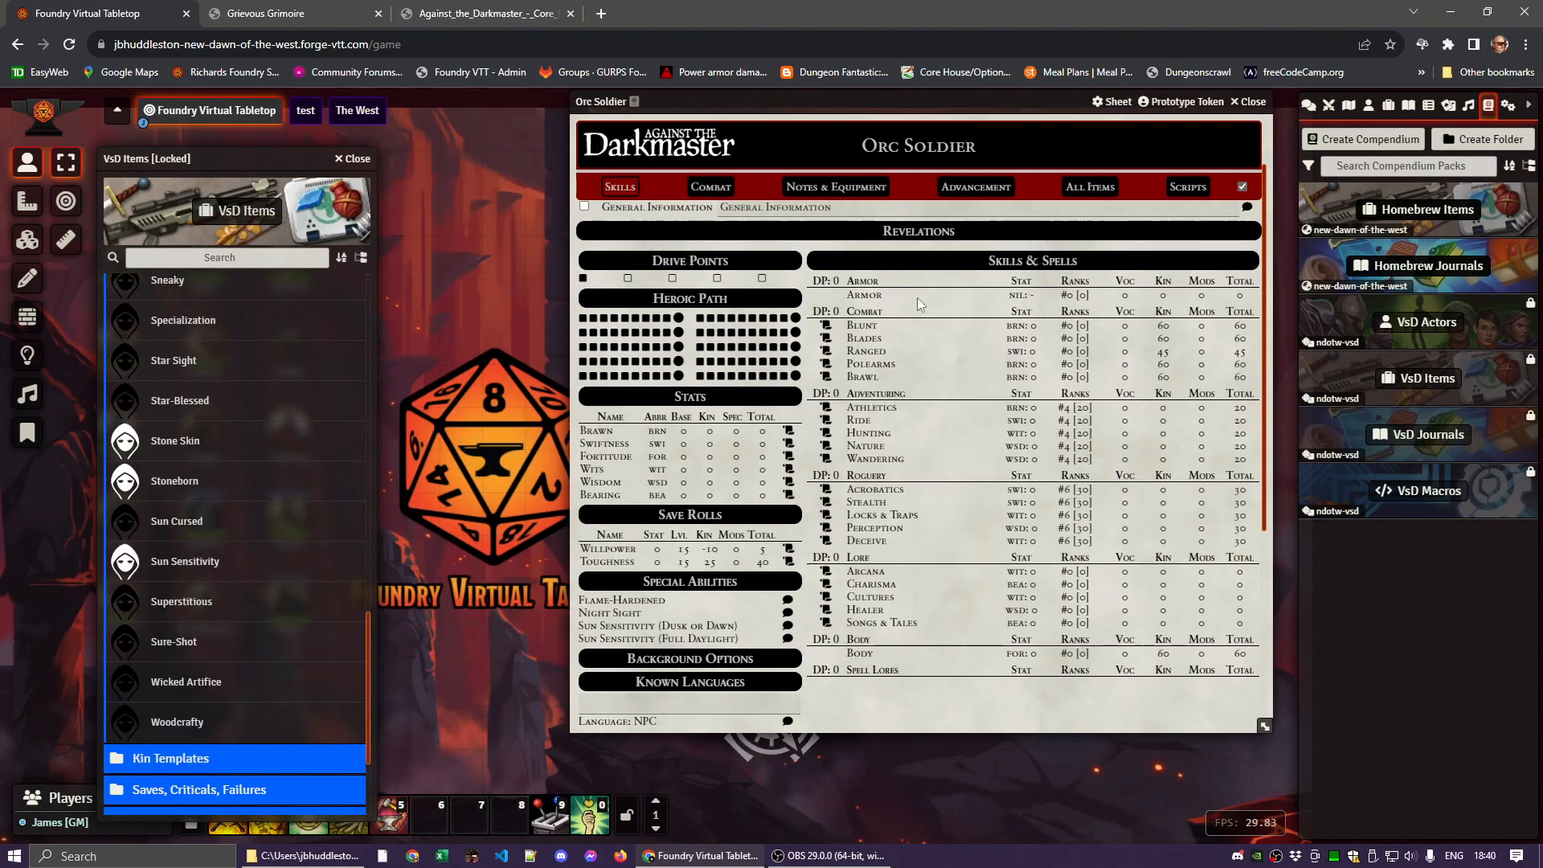
pyautogui.scroll(1, 686, 443)
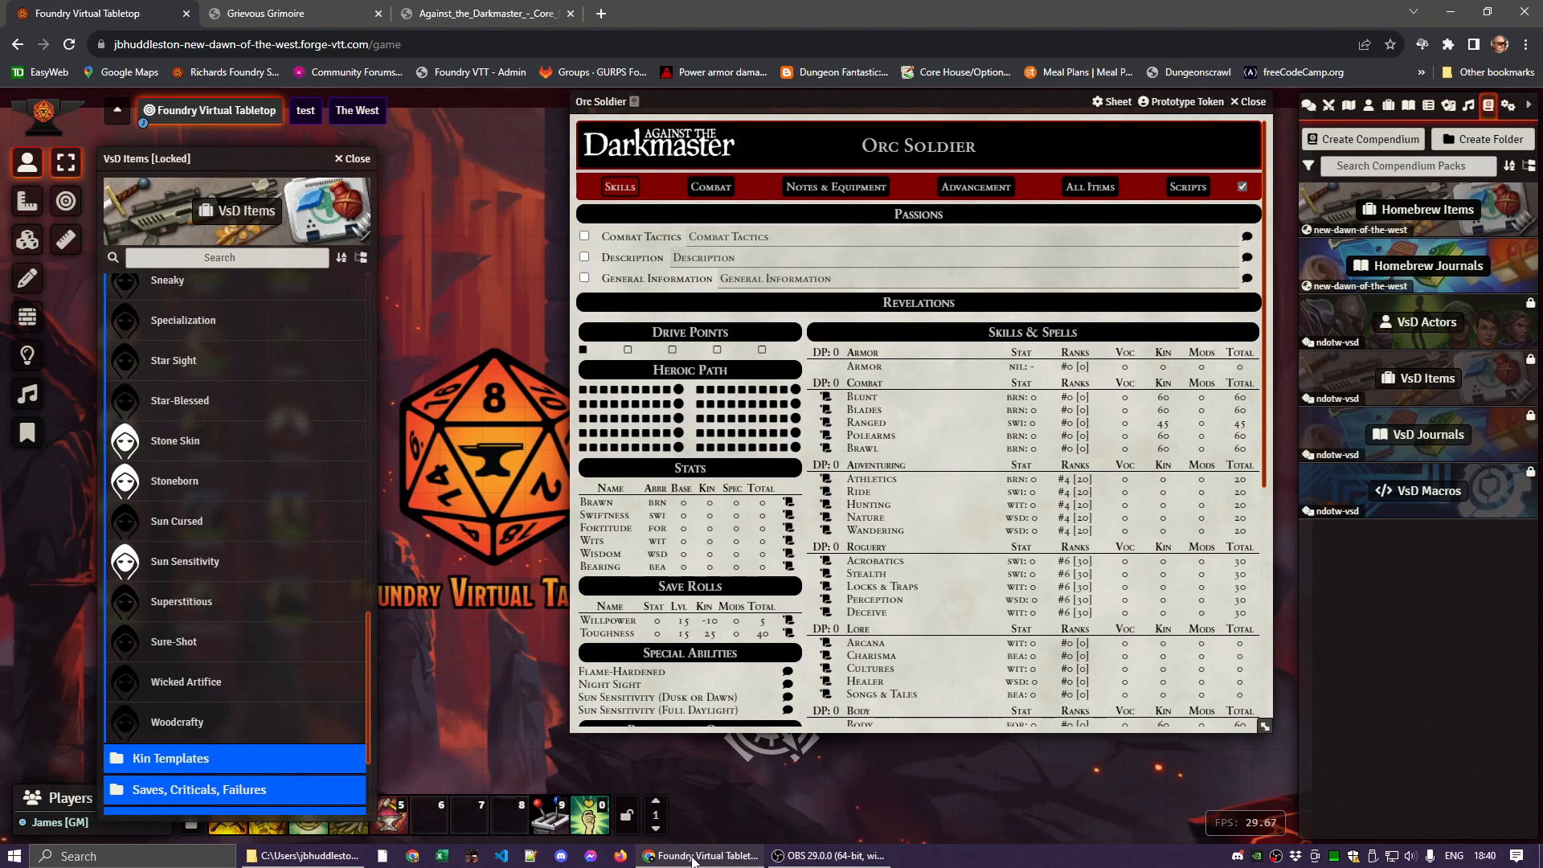
pyautogui.click(474, 14)
pyautogui.scroll(-10, 762, 279)
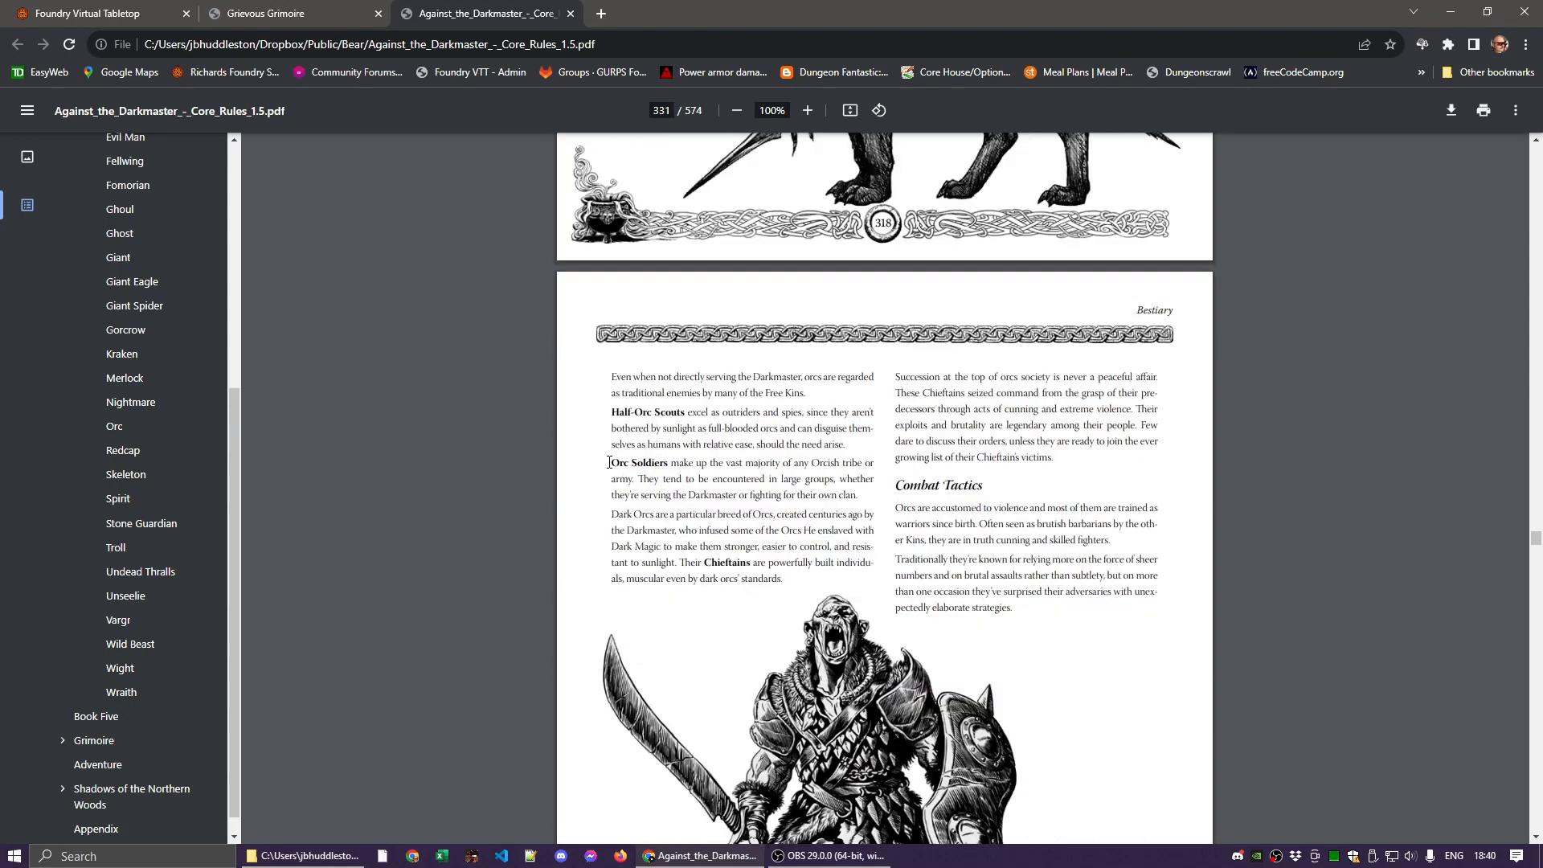
pyautogui.moveTo(609, 462); pyautogui.dragTo(674, 564)
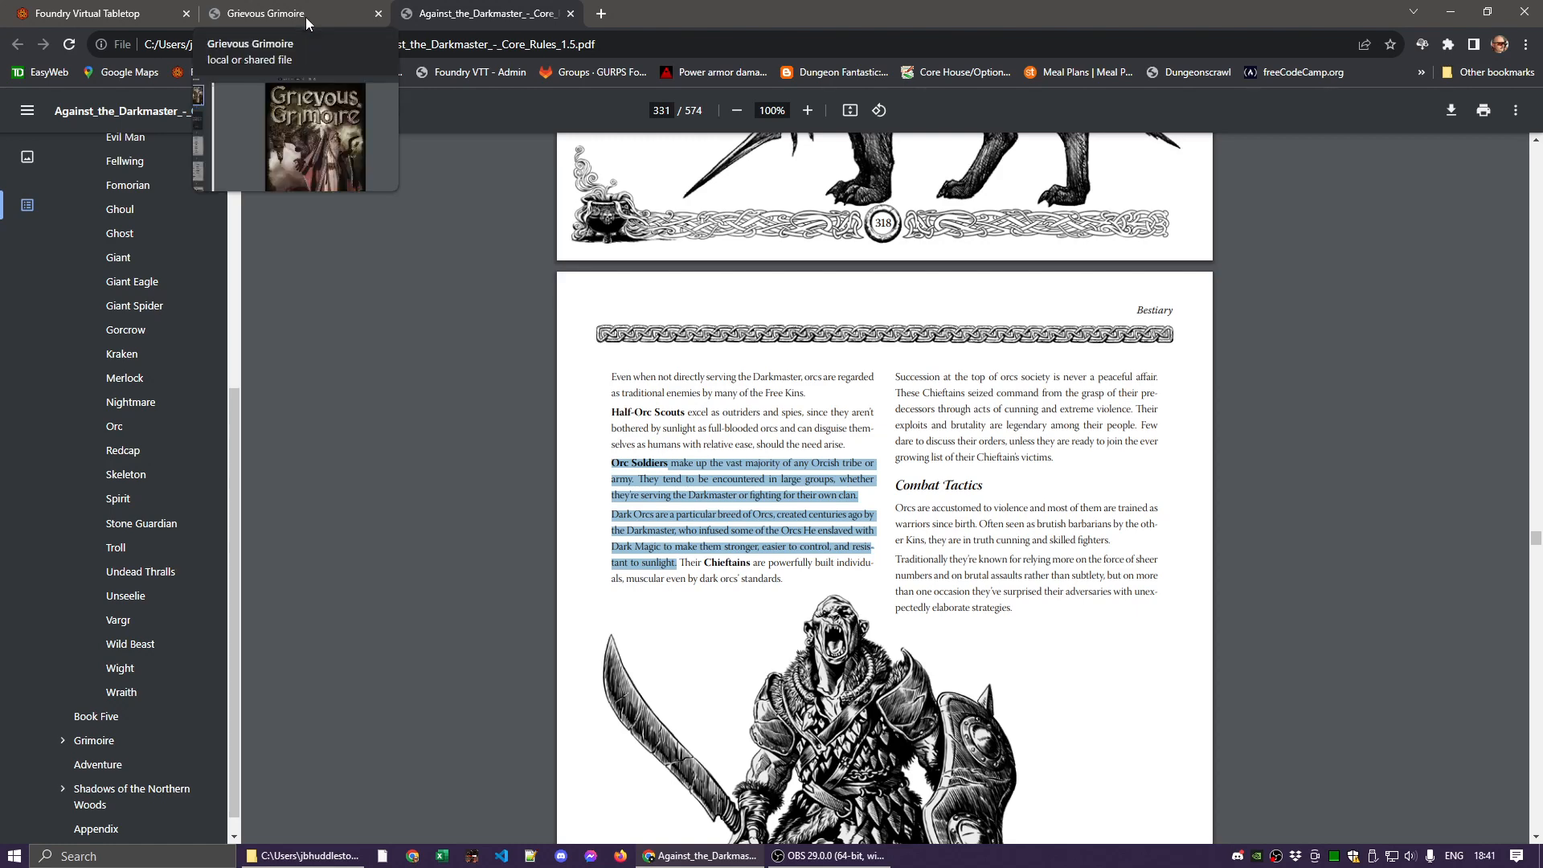
pyautogui.click(109, 13)
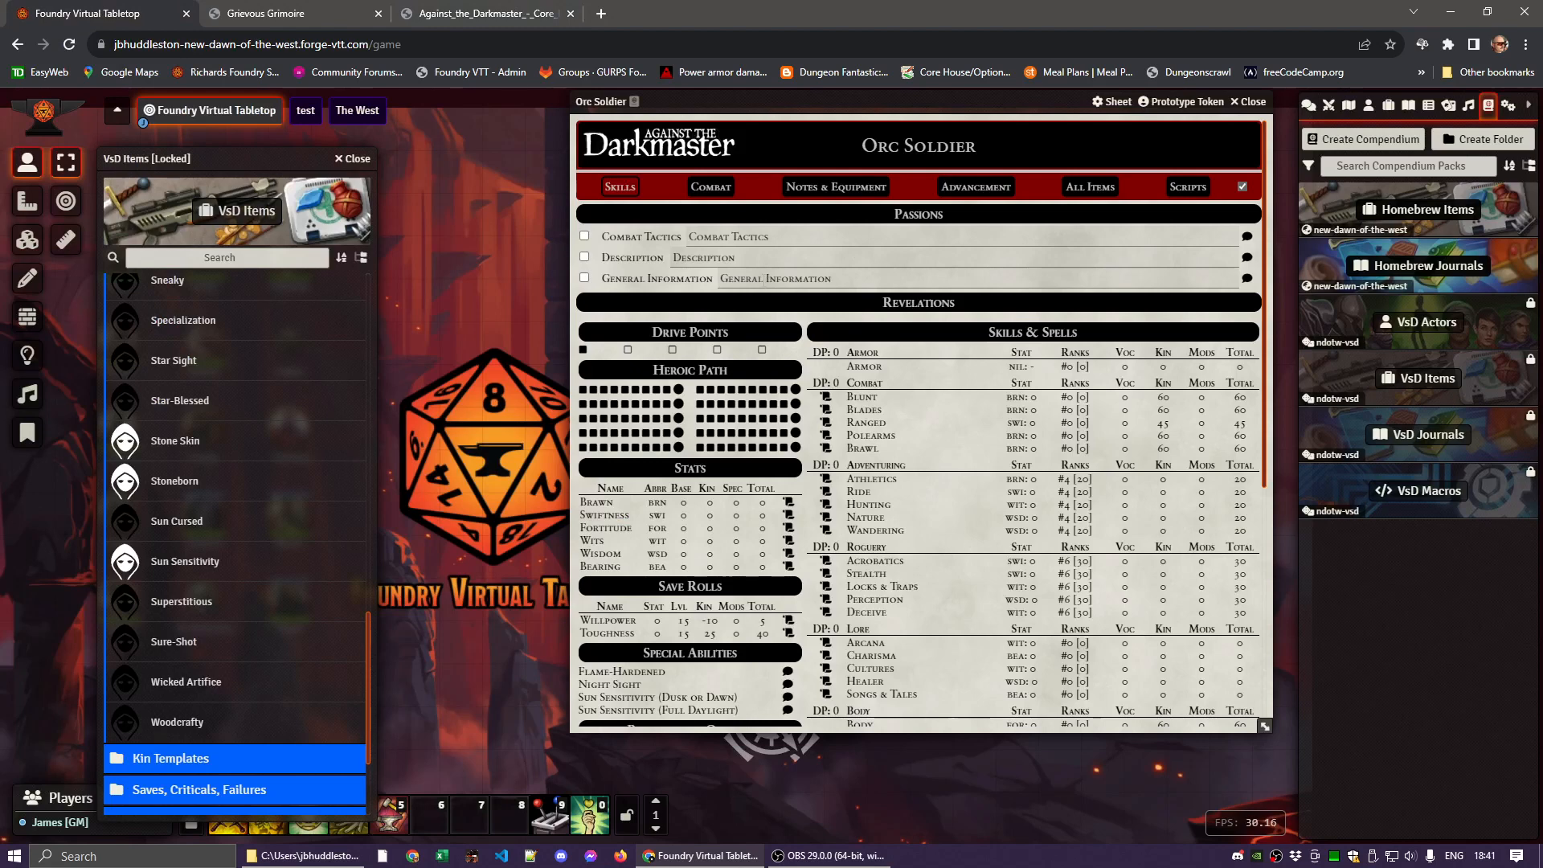
pyautogui.click(757, 279)
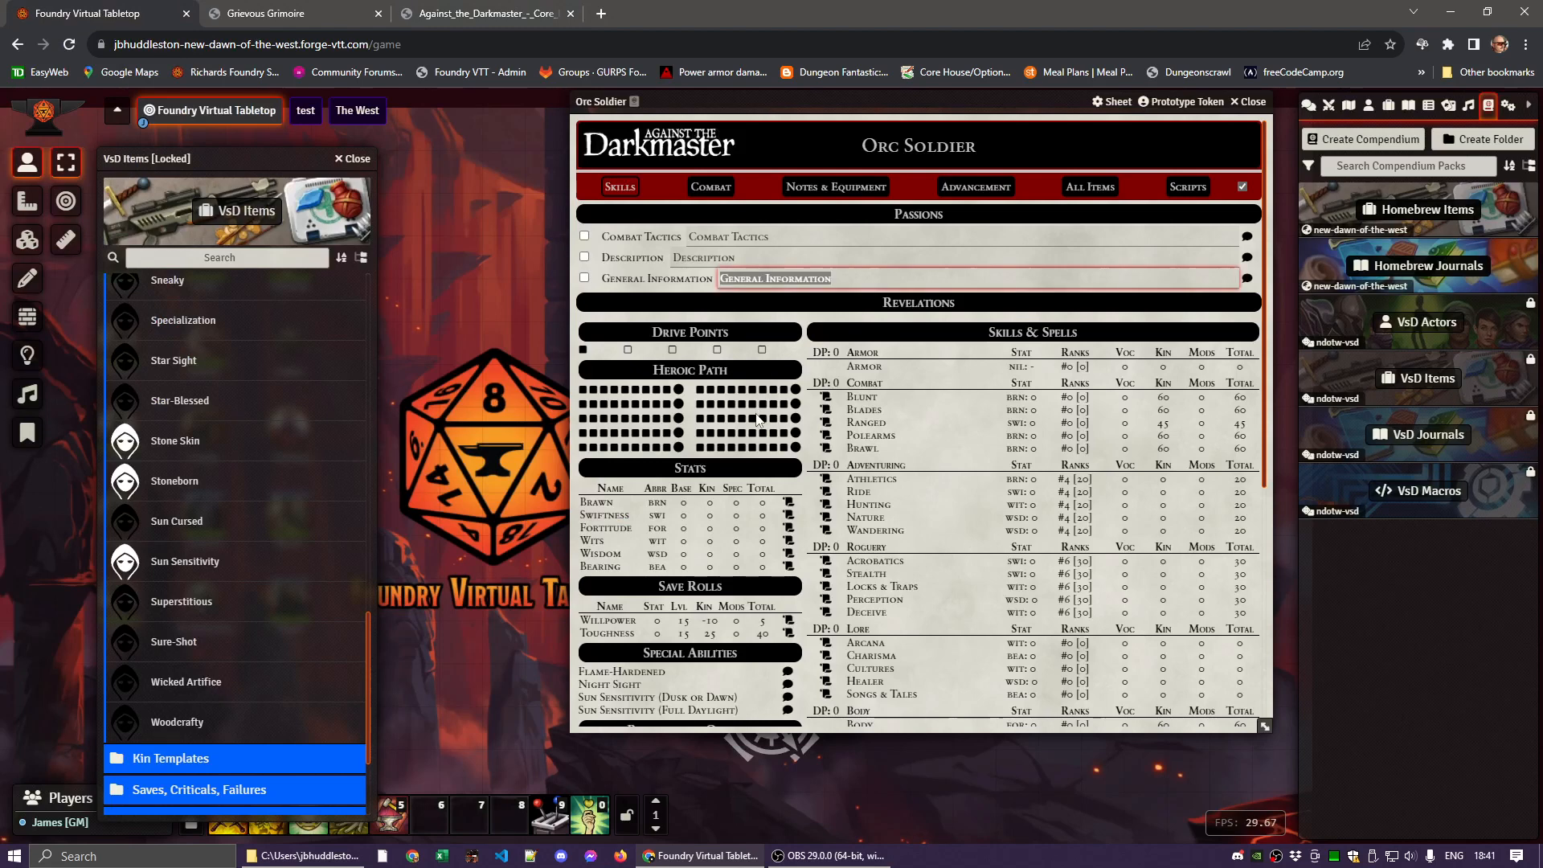
pyautogui.write('He enslaved with Dark Magic to make them stronger, easier to control, and resistant to sunlight')
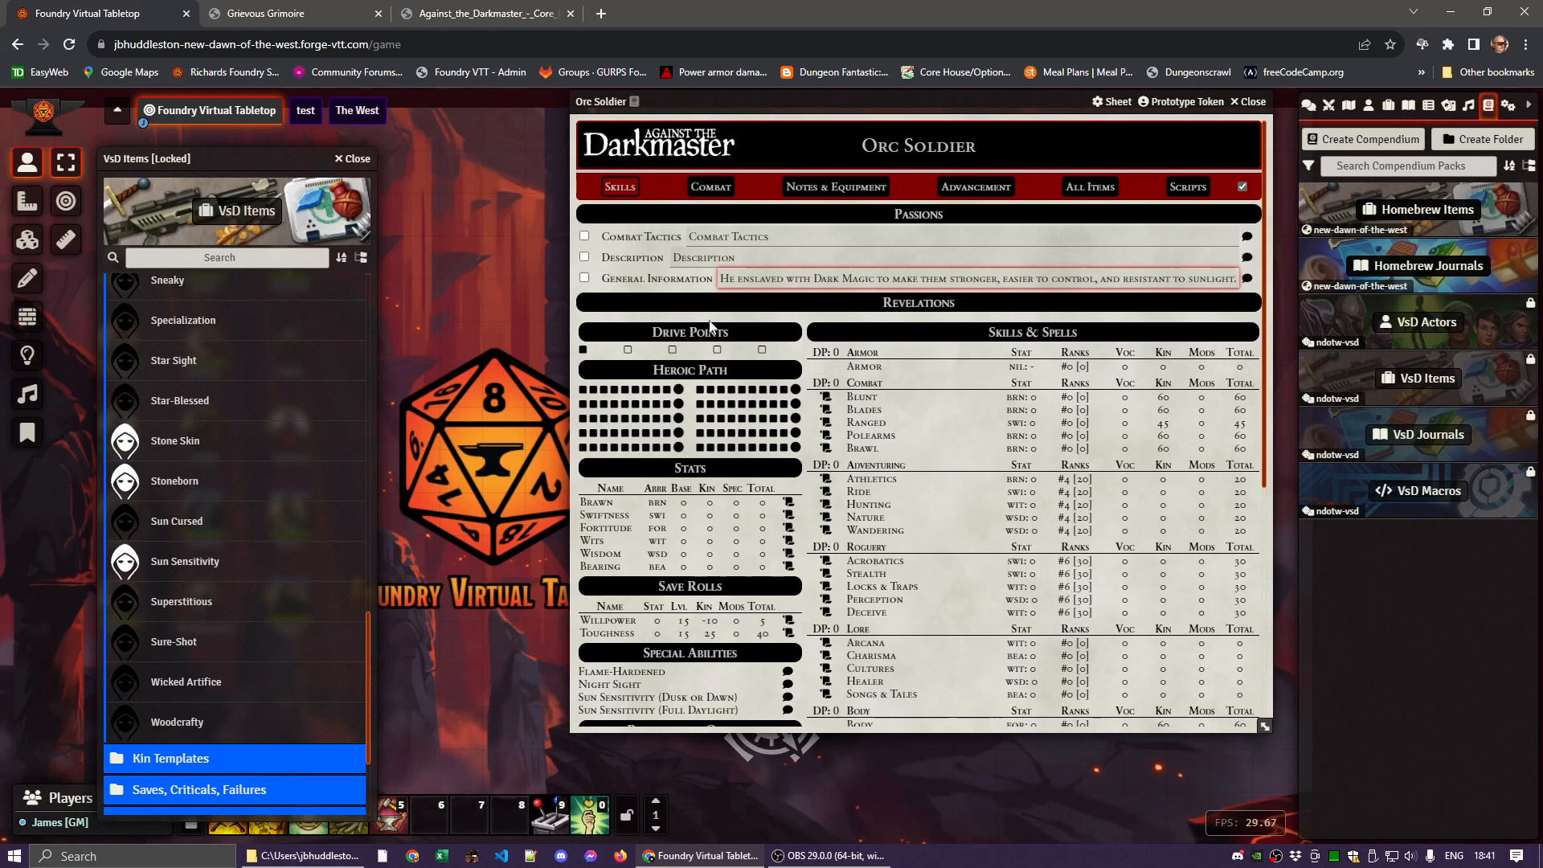
pyautogui.press('Return')
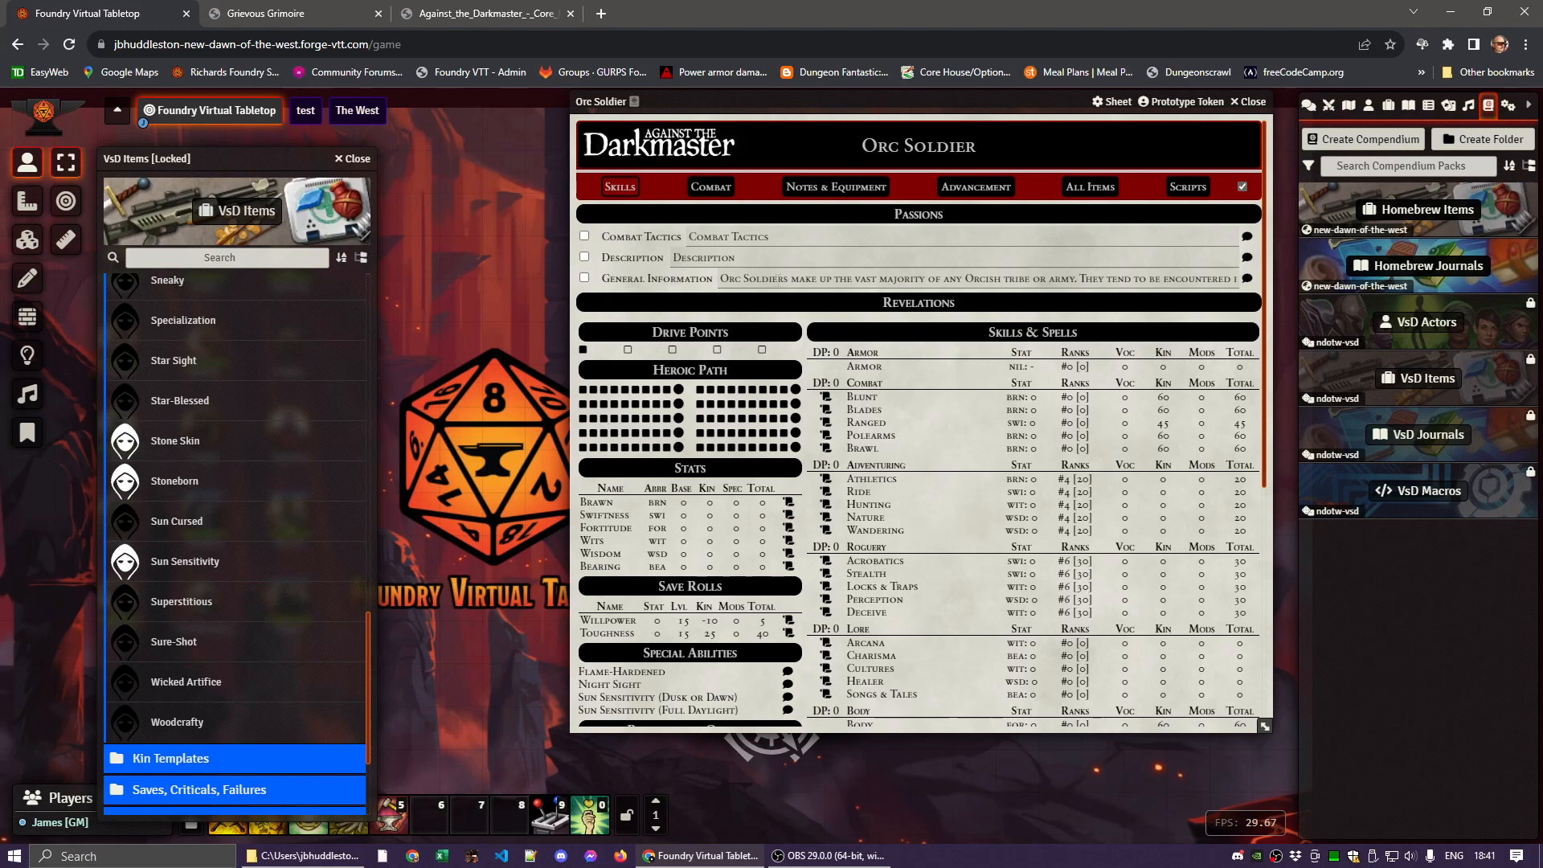
pyautogui.click(1308, 105)
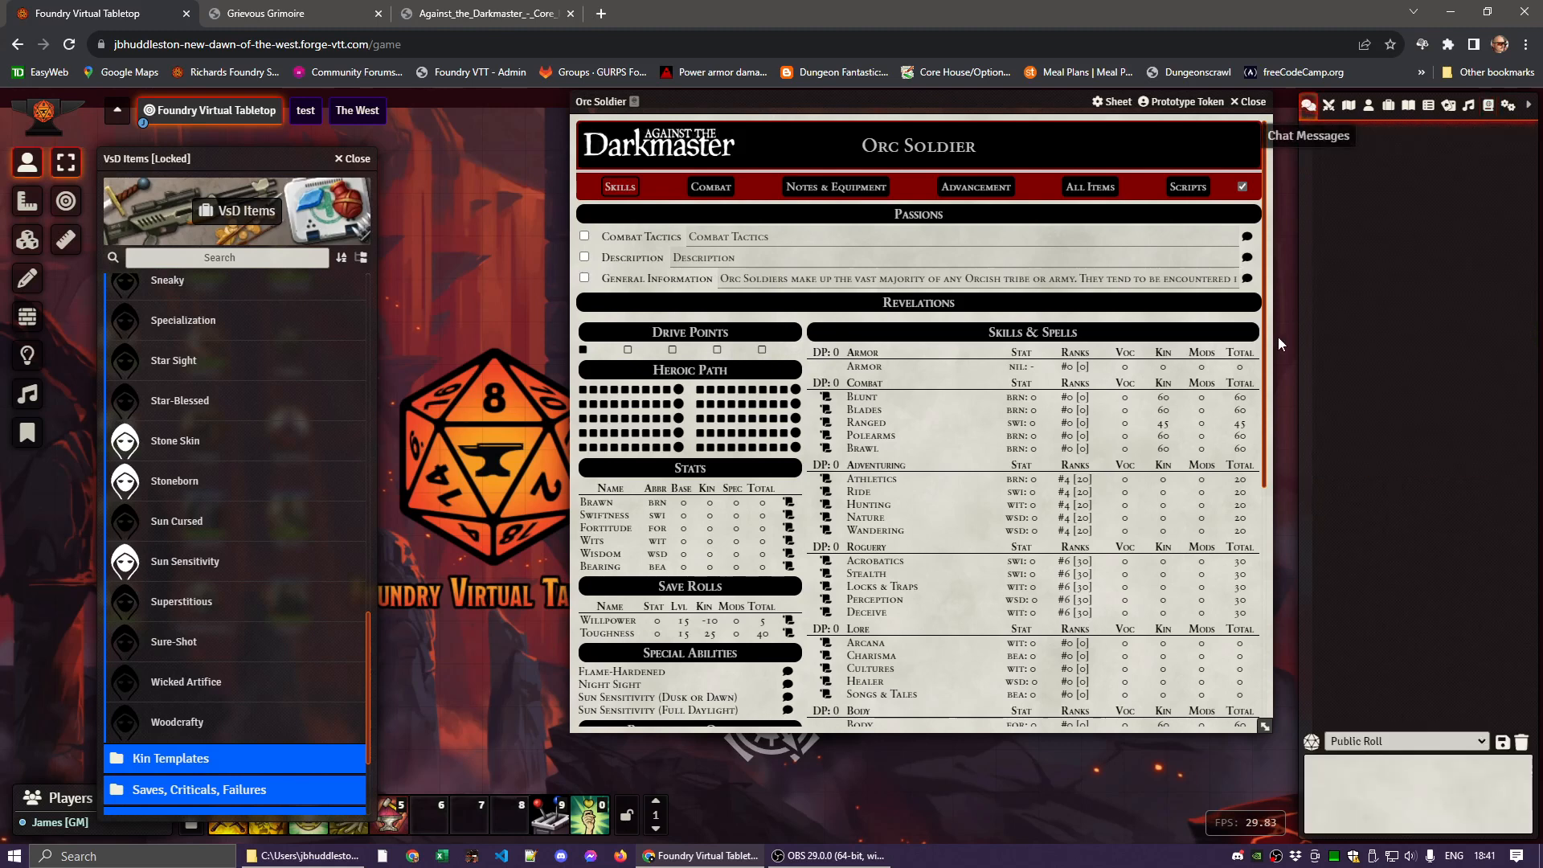
pyautogui.click(1247, 279)
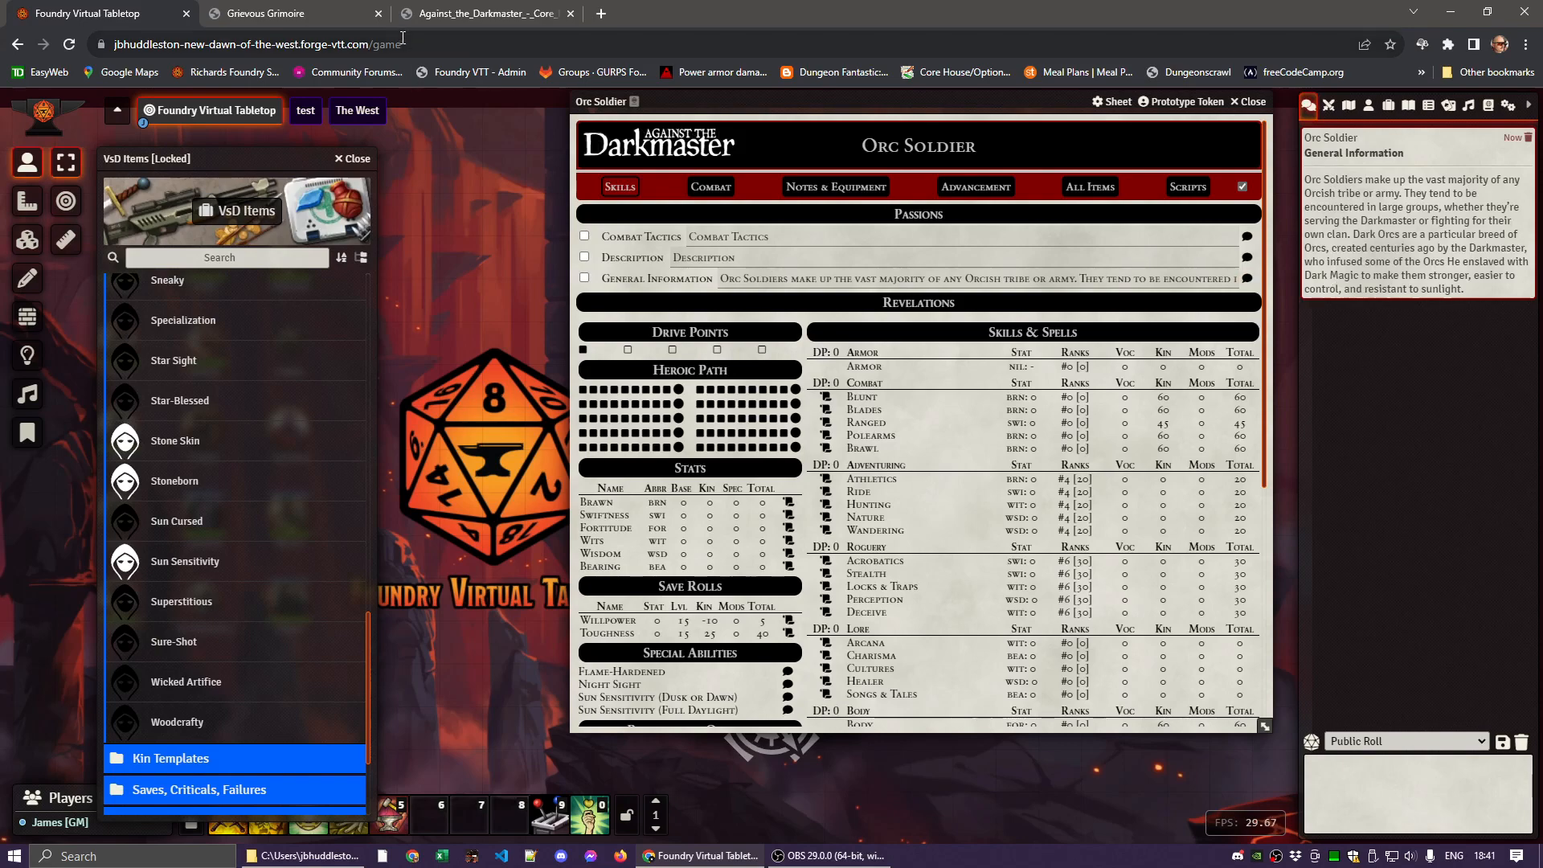
# Copy both Combat Tactics paragraphs from the core rules into the Orc Soldier's Combat Tactics entry
pyautogui.click(462, 20)
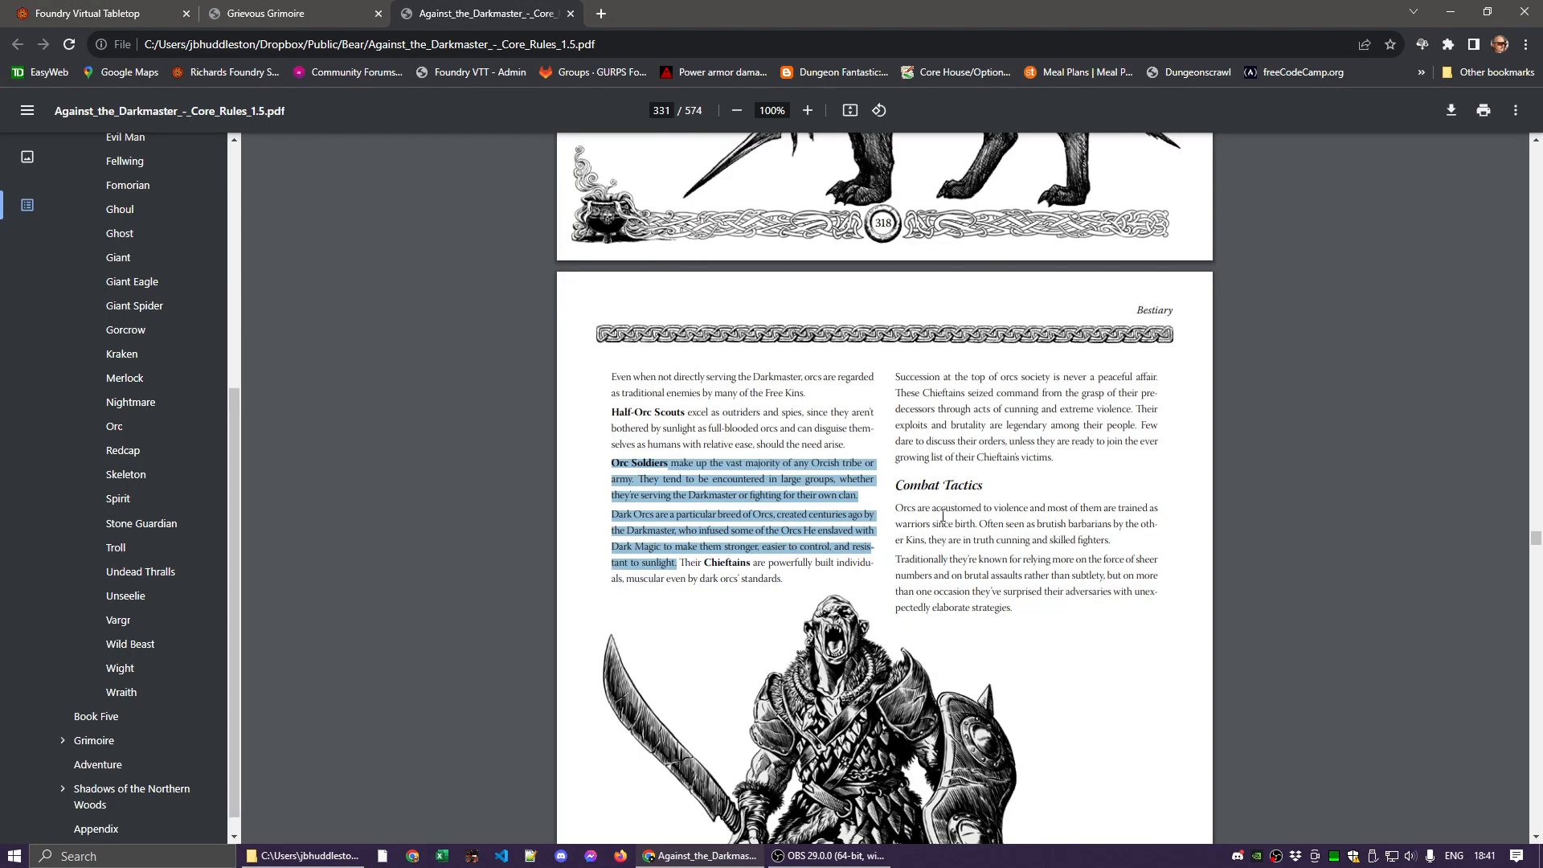
pyautogui.moveTo(896, 507); pyautogui.dragTo(1016, 610)
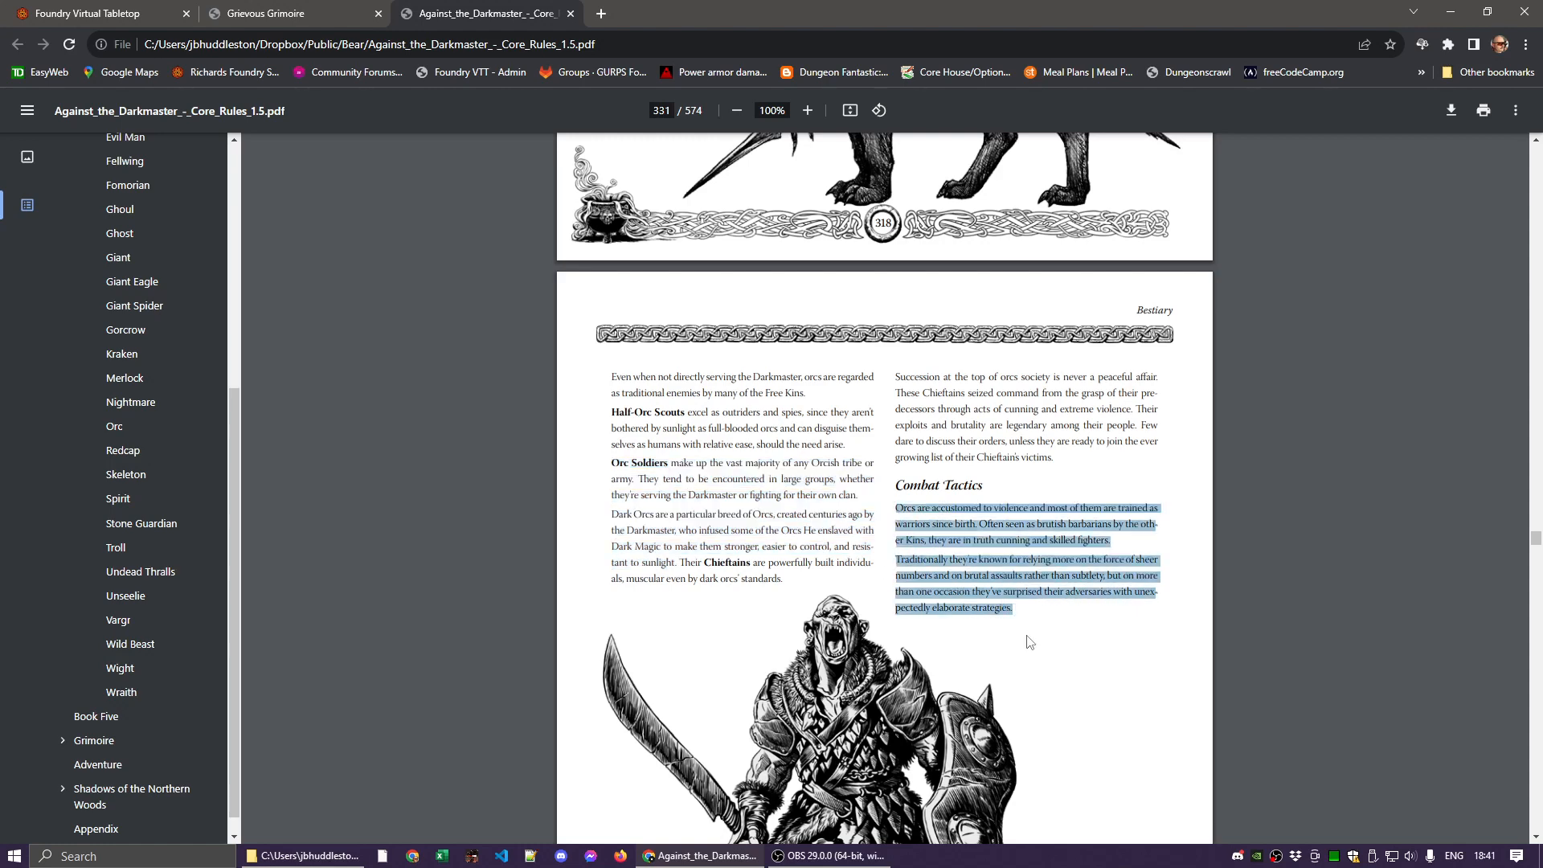
pyautogui.click(108, 16)
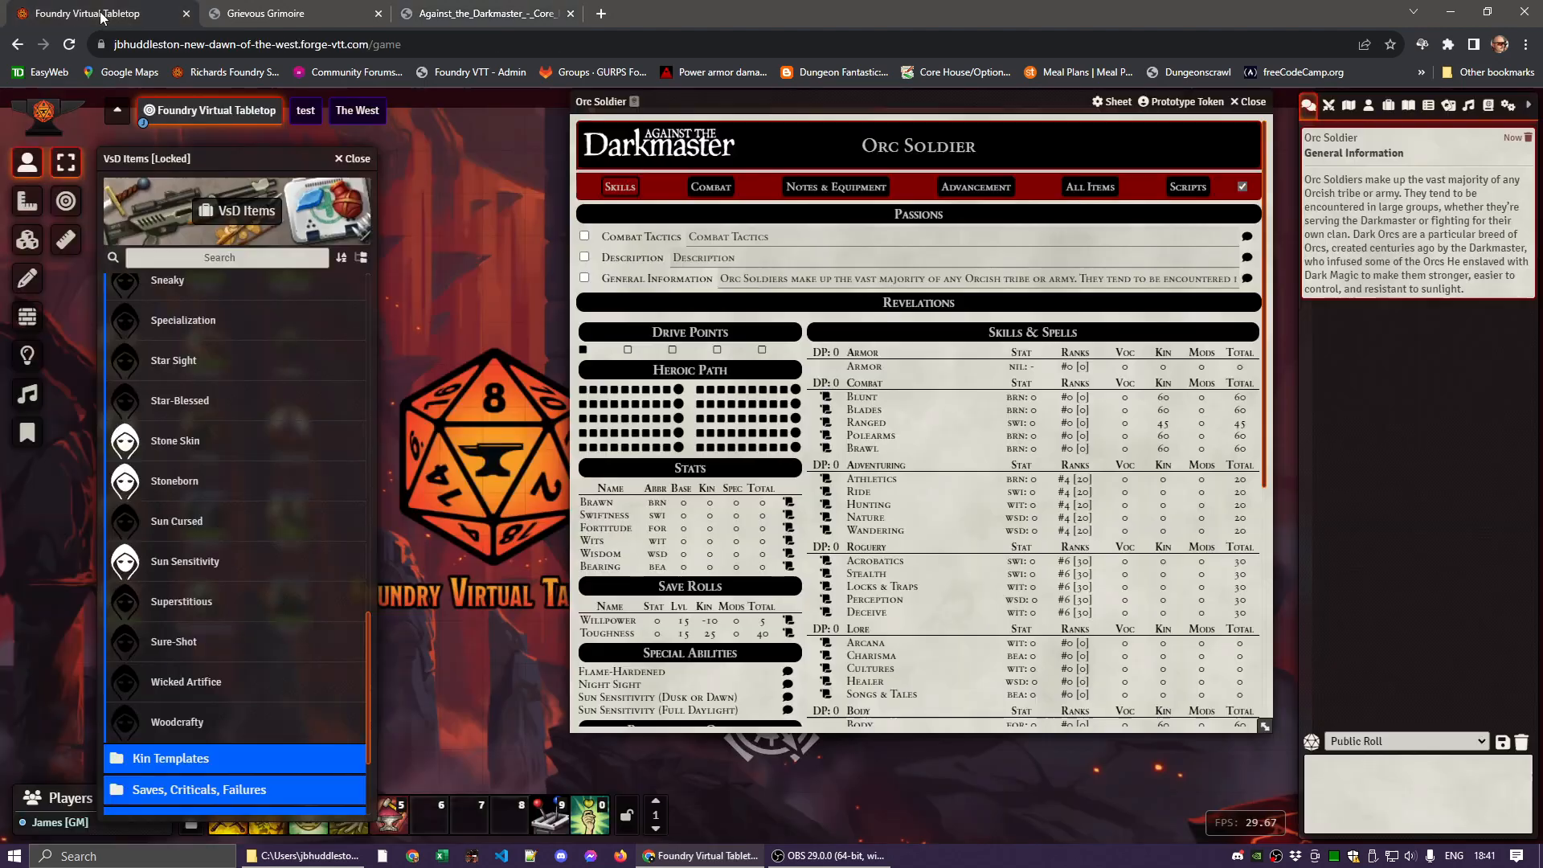
pyautogui.click(768, 240)
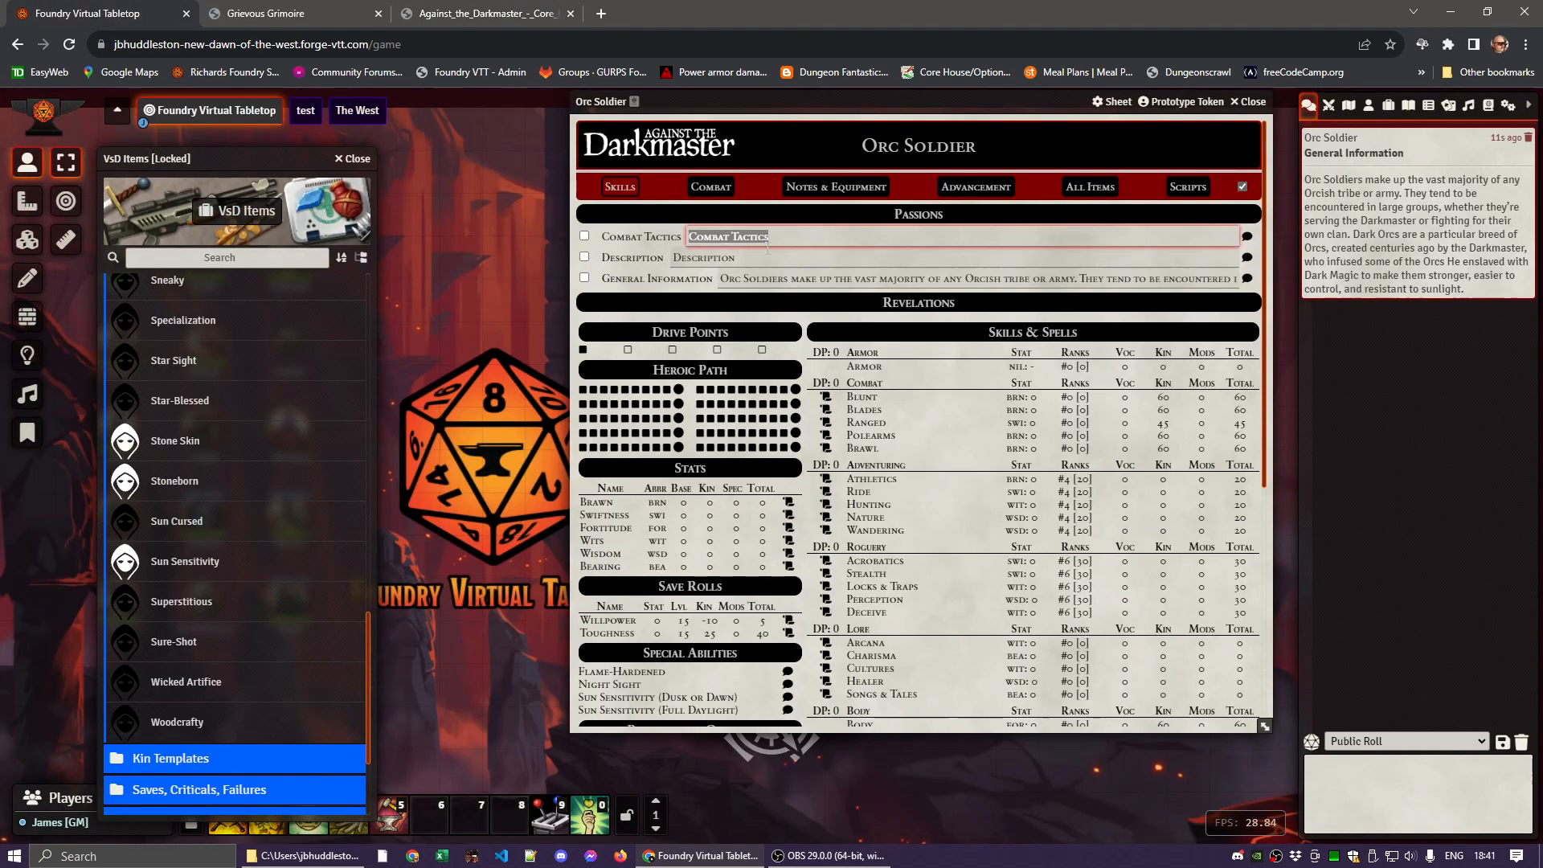
pyautogui.hotkey('ctrl', 'v')
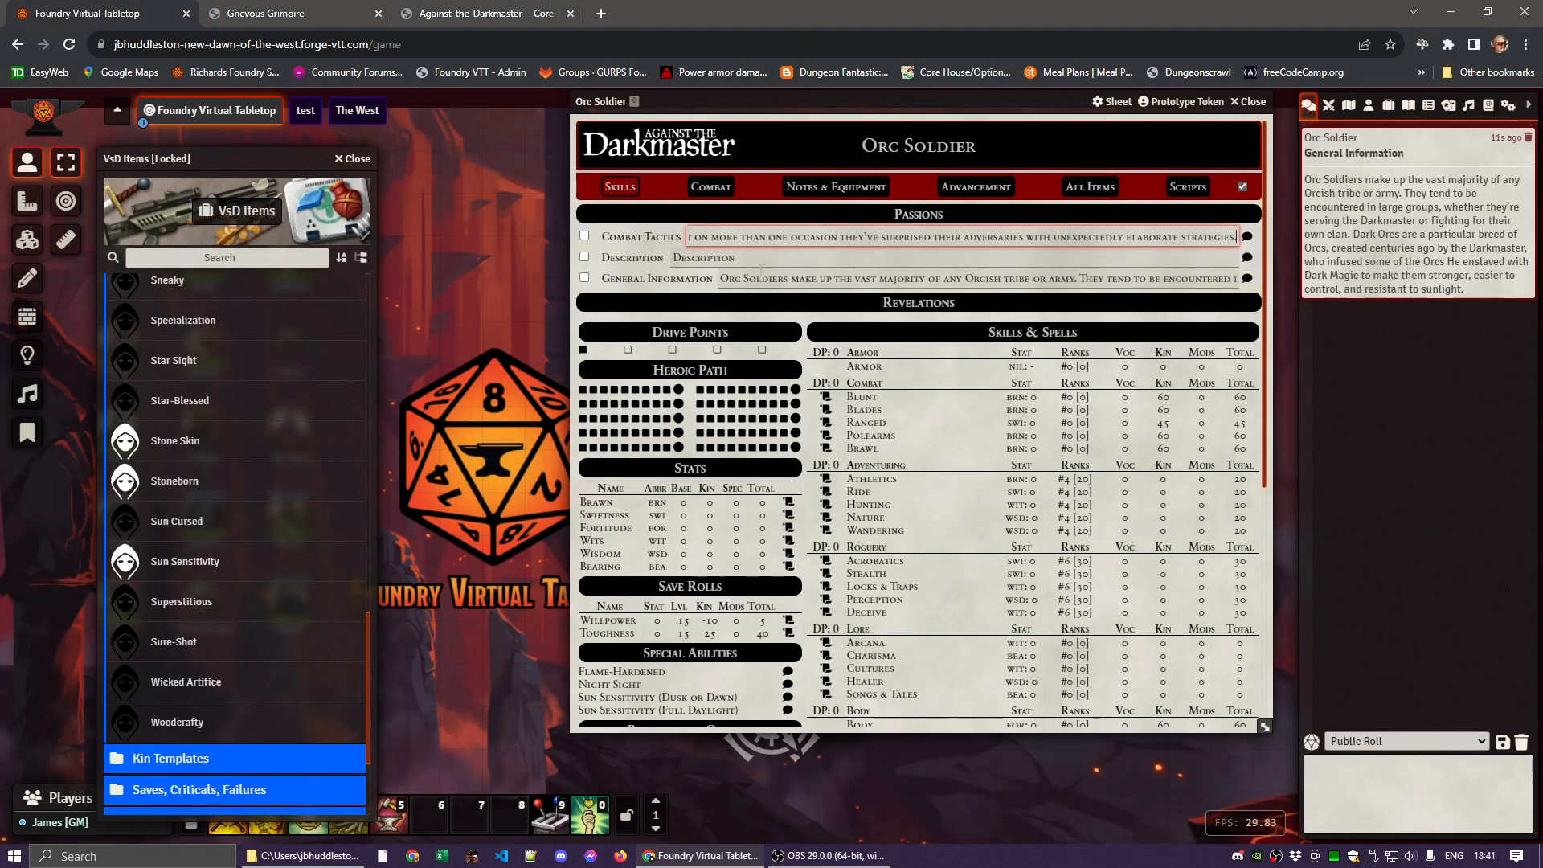
pyautogui.click(633, 315)
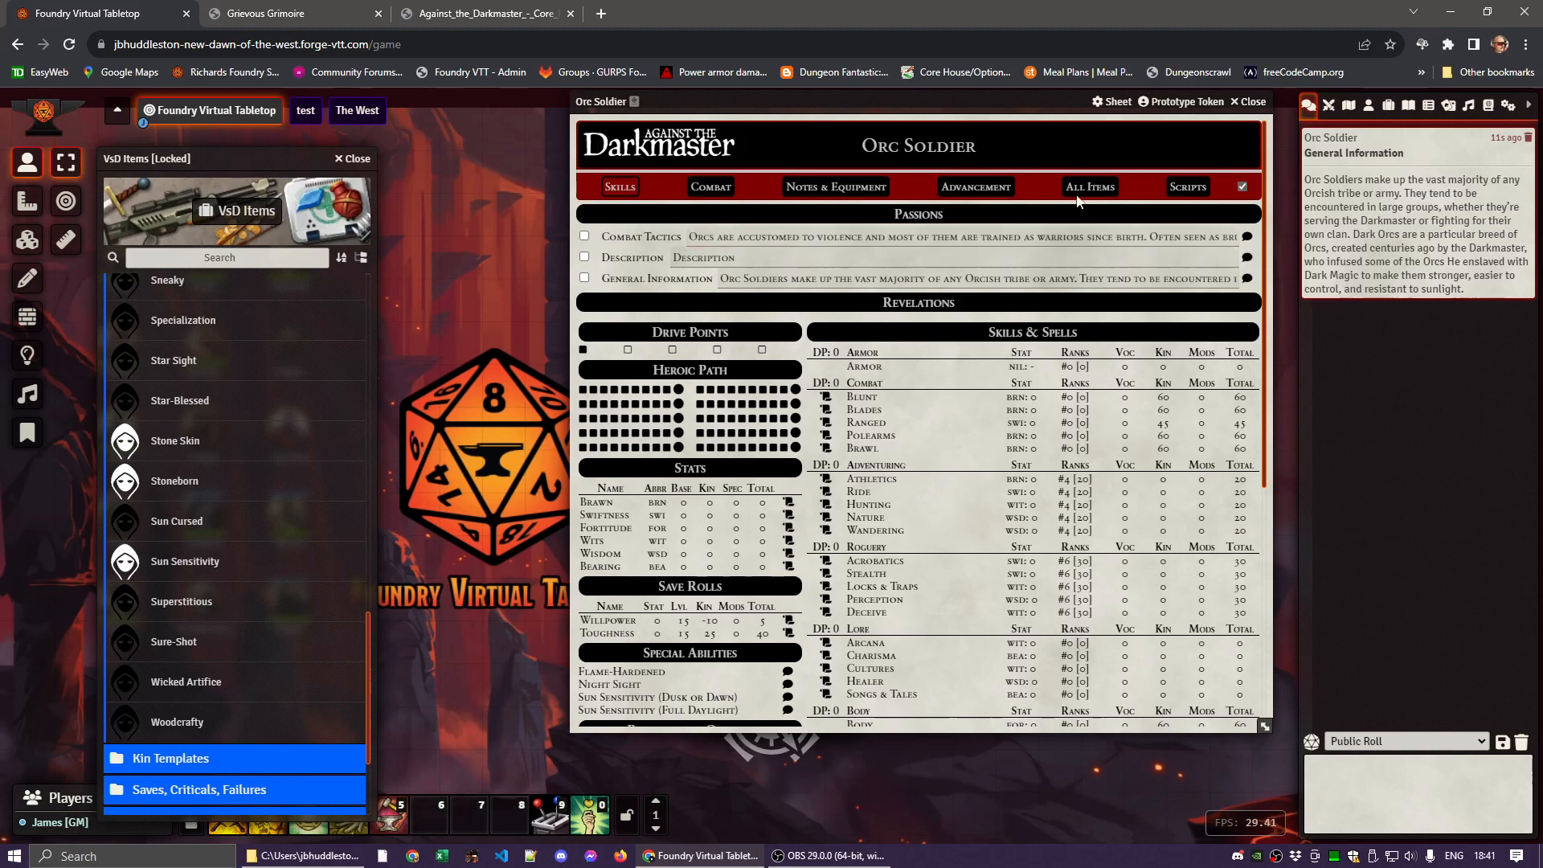
# Check the notes stored in the Combat Tactics and General Information items, and post Combat Tactics to chat
pyautogui.click(639, 237)
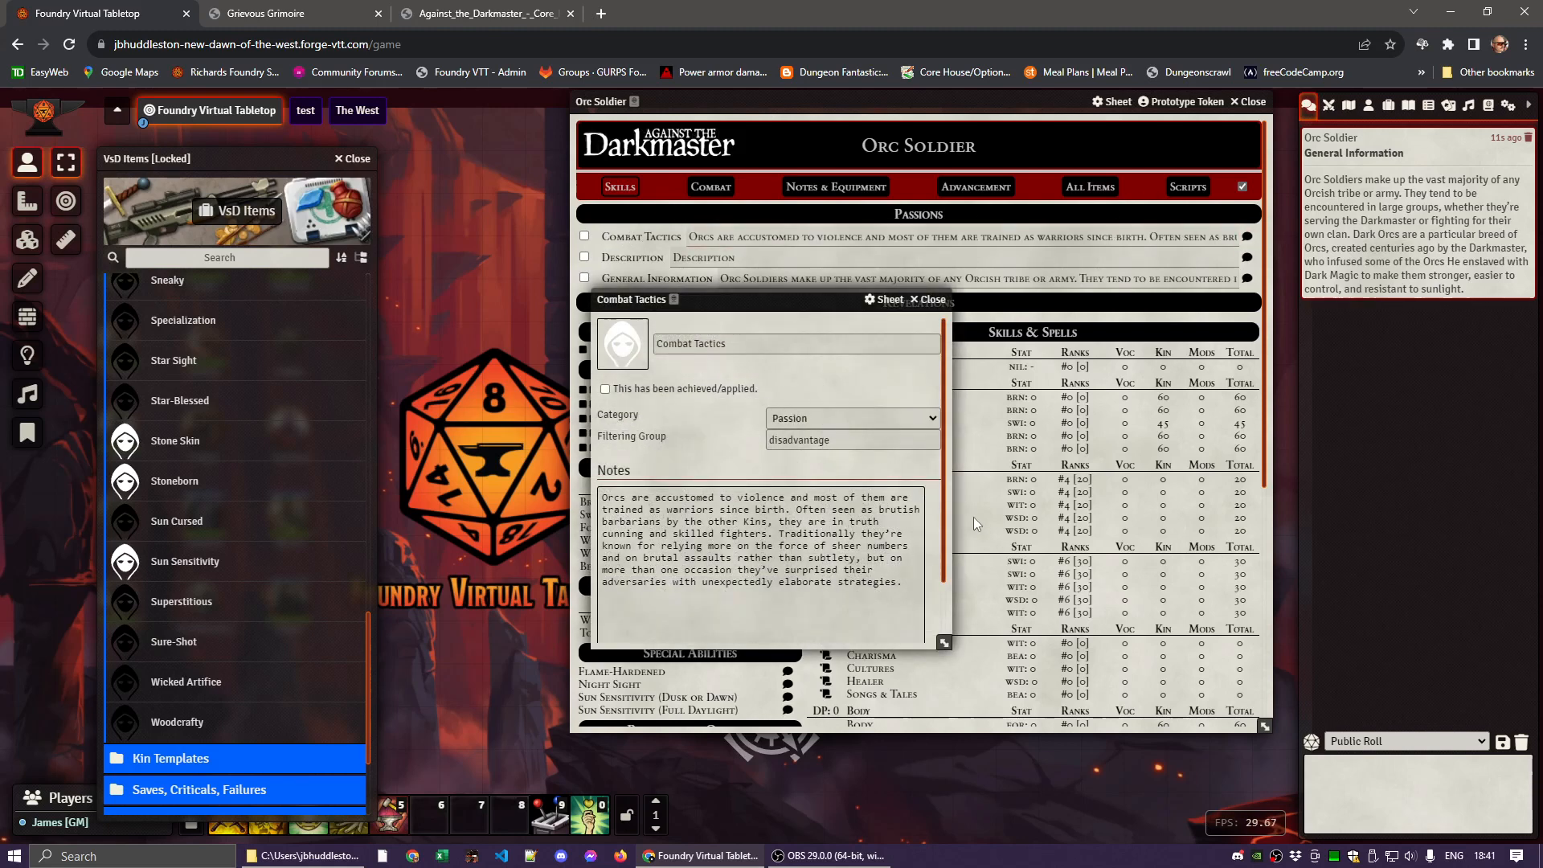
pyautogui.click(932, 301)
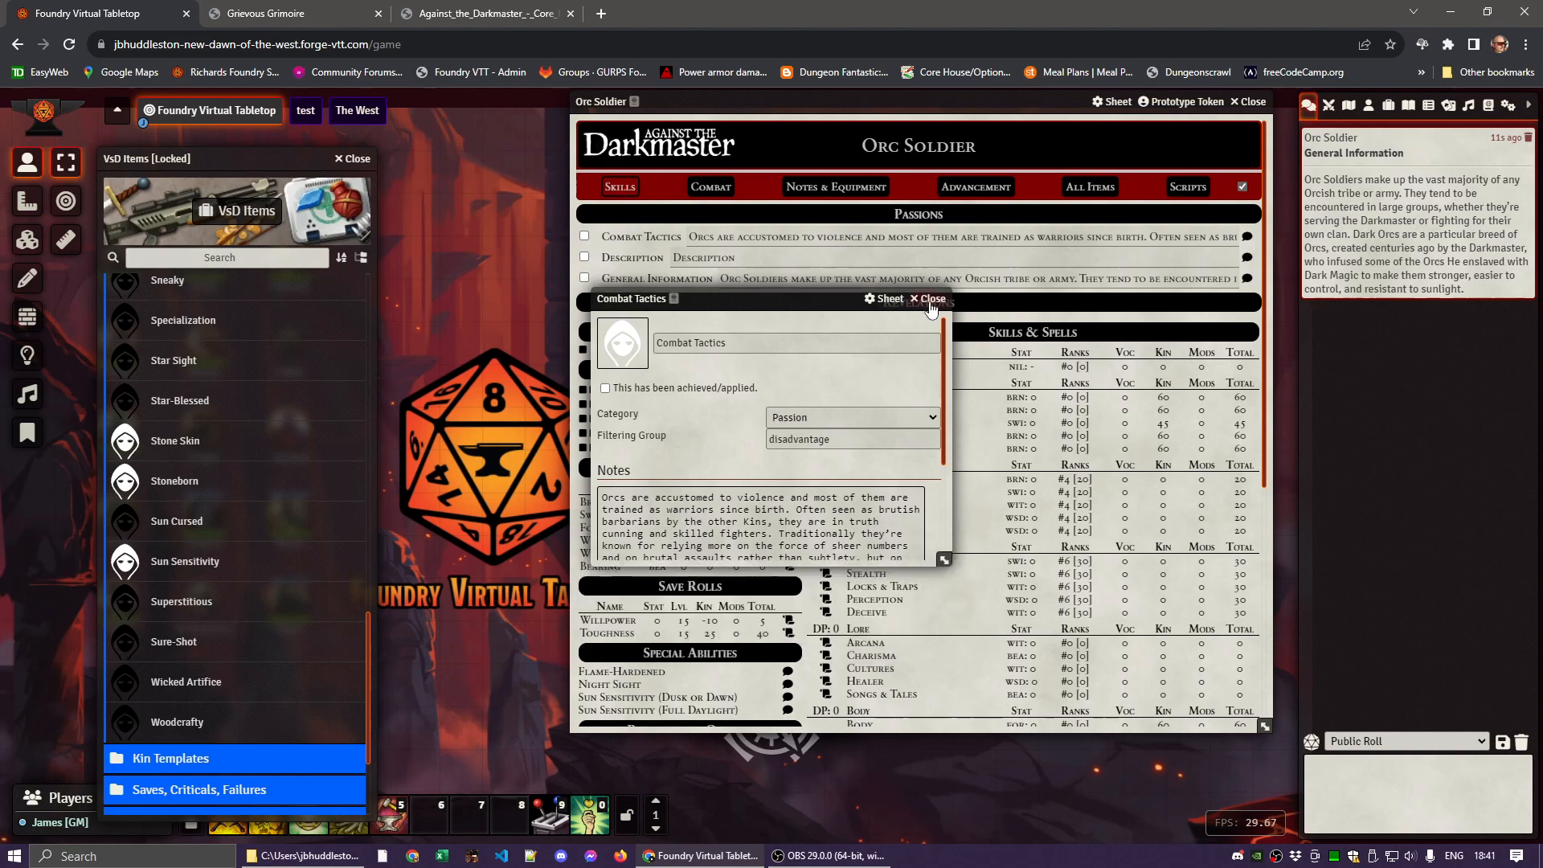
pyautogui.click(654, 277)
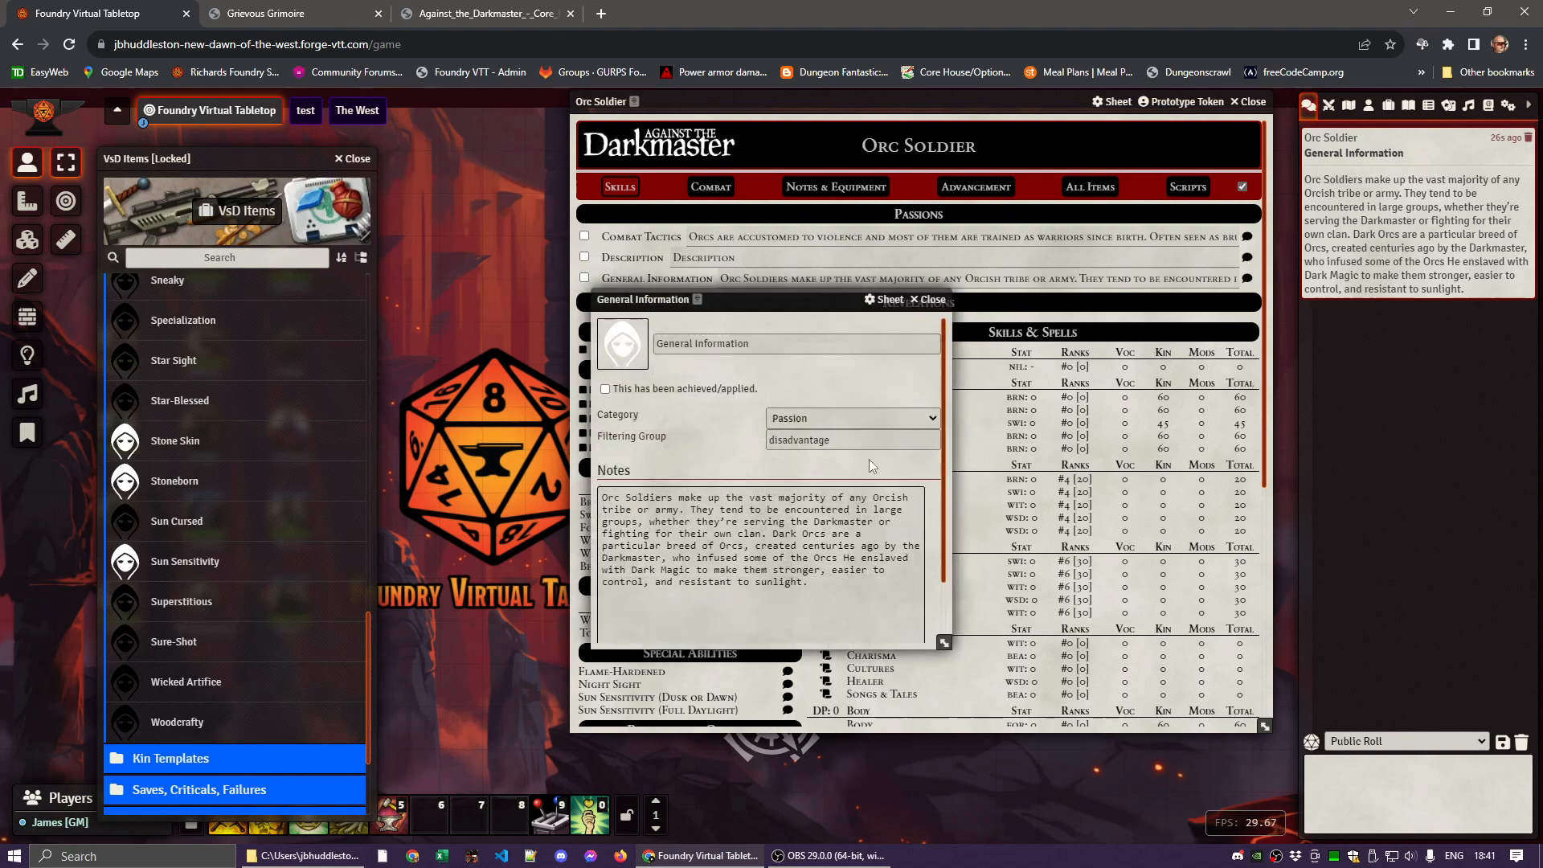
pyautogui.click(931, 301)
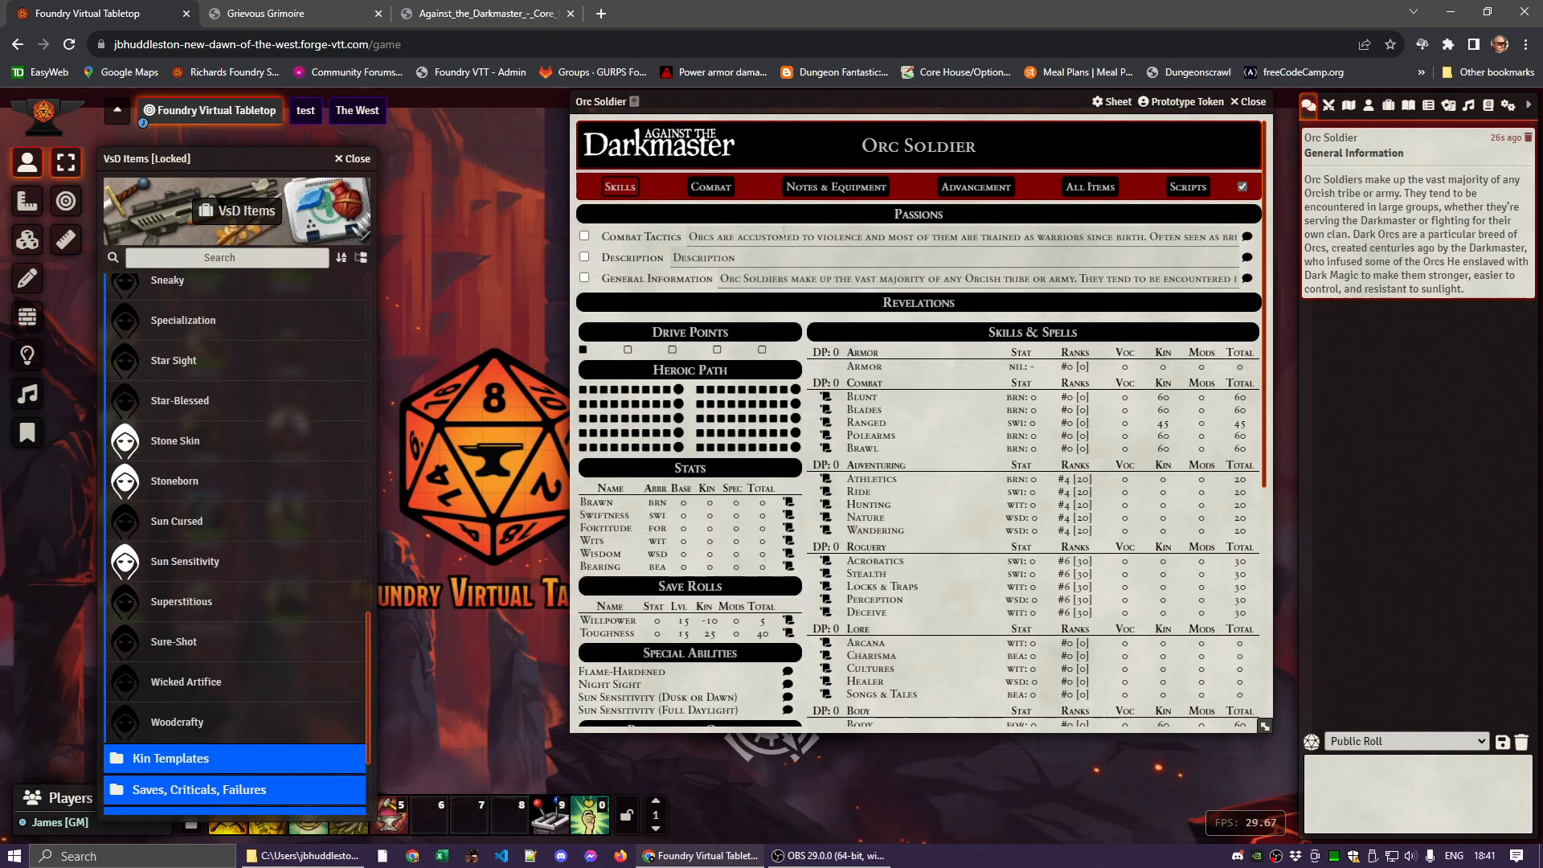
pyautogui.click(1247, 237)
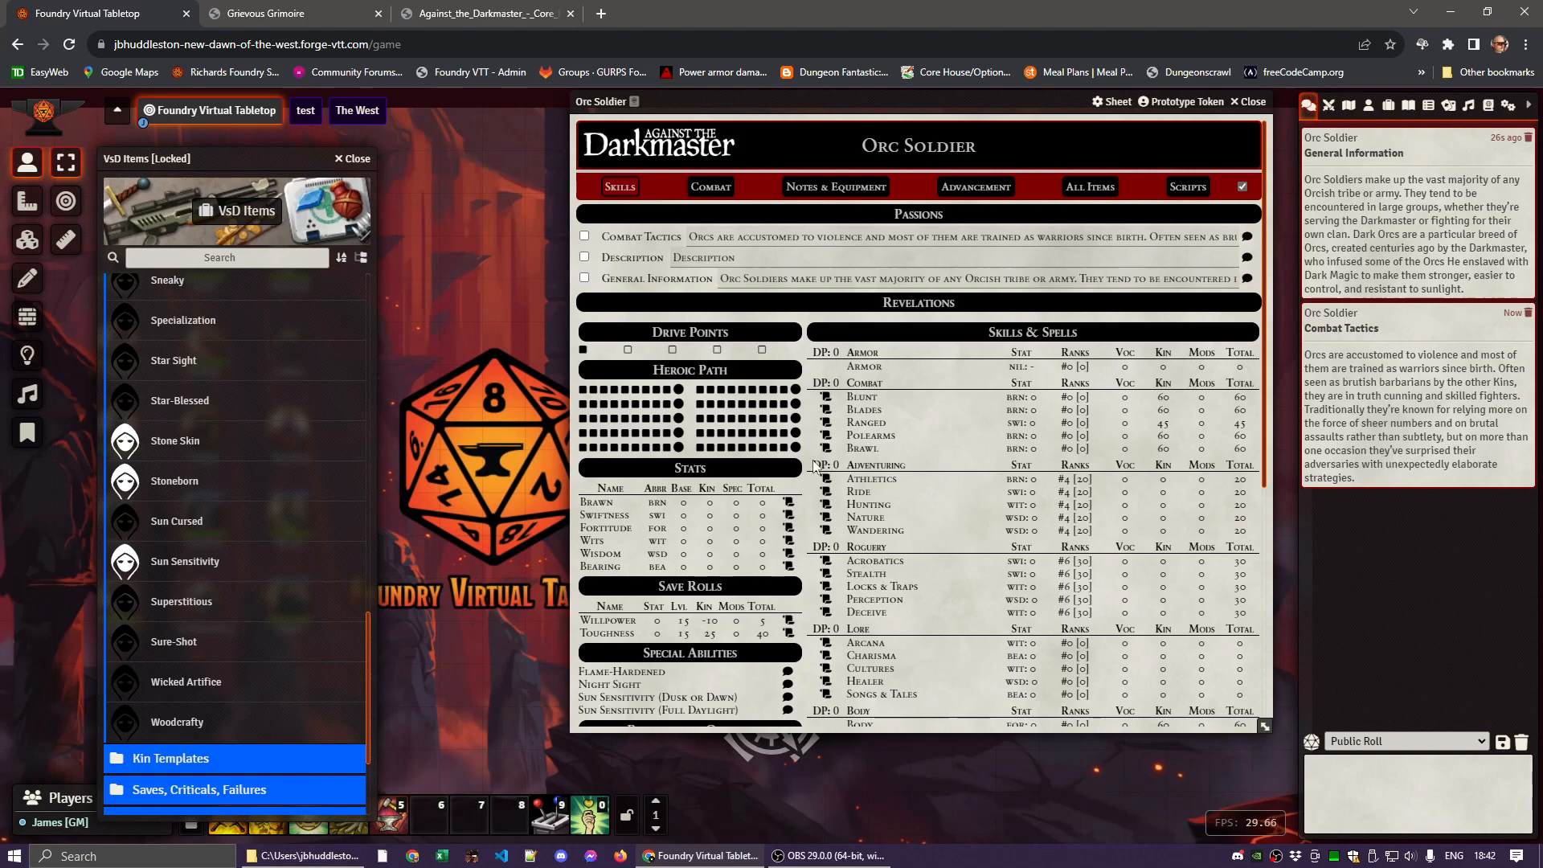
# Review the Orc Soldier's traits, skills, attacks and armour across the sheet
pyautogui.scroll(-5, 872, 475)
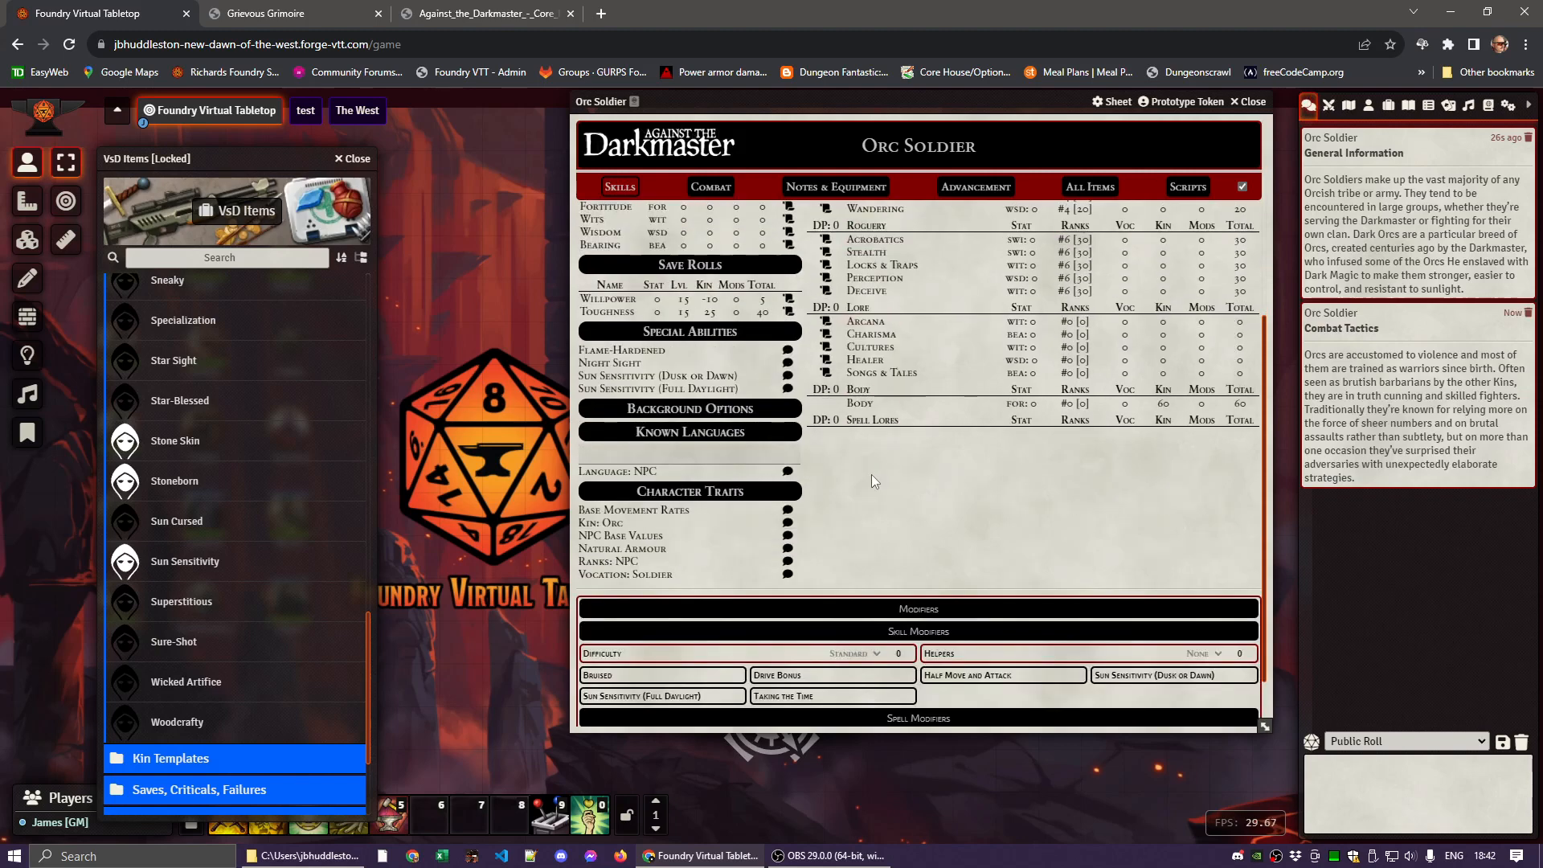
pyautogui.scroll(5, 871, 474)
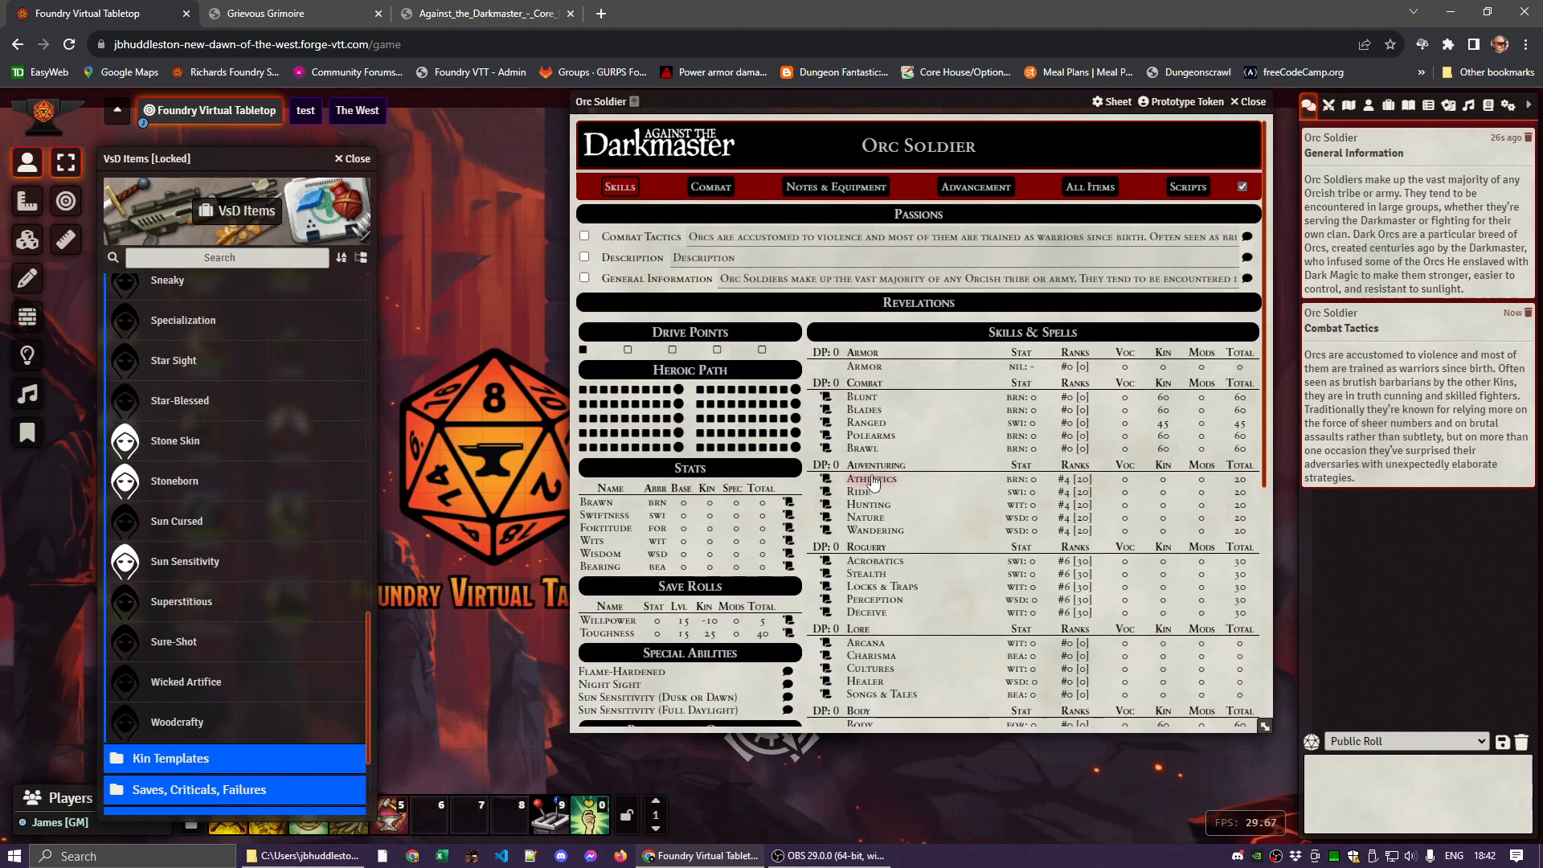
pyautogui.click(711, 186)
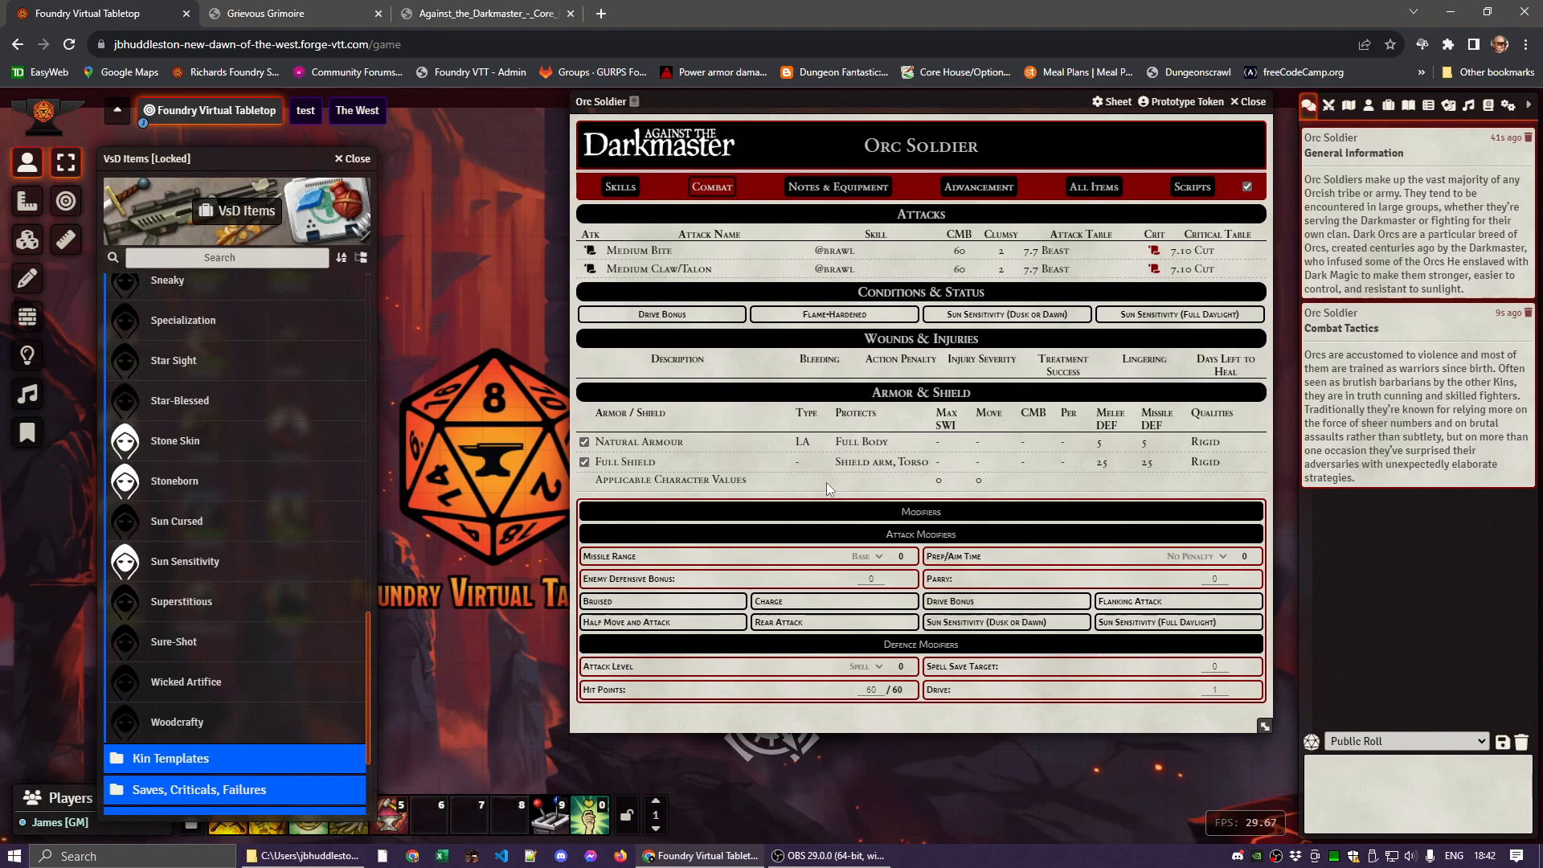
pyautogui.click(633, 187)
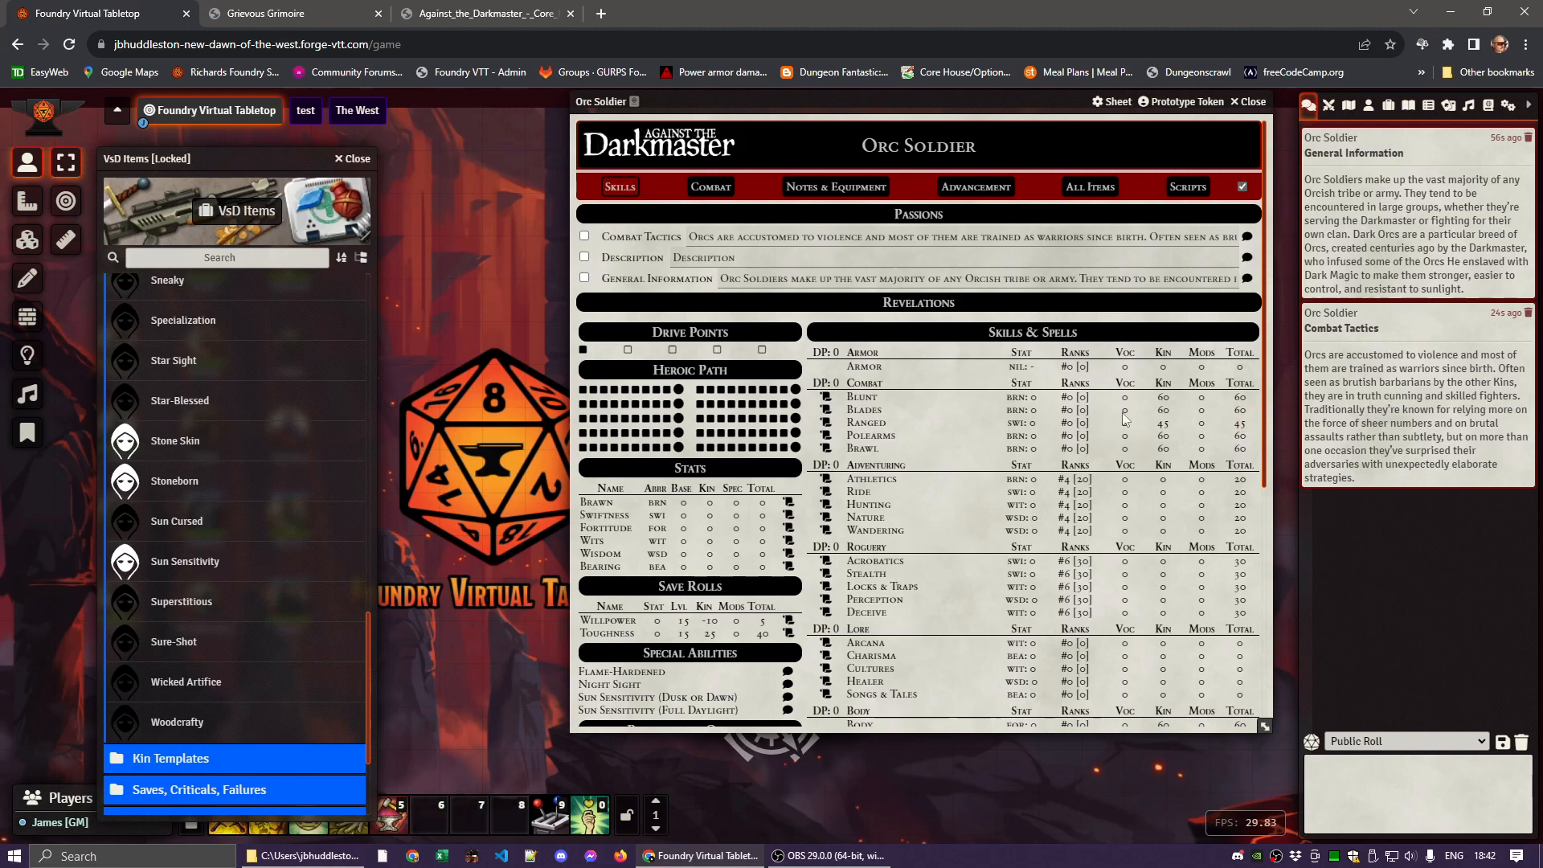
# Add the Arming Sword from the VsD Items weapons to the Orc Soldier and display the actor's attacks
pyautogui.scroll(15, 226, 432)
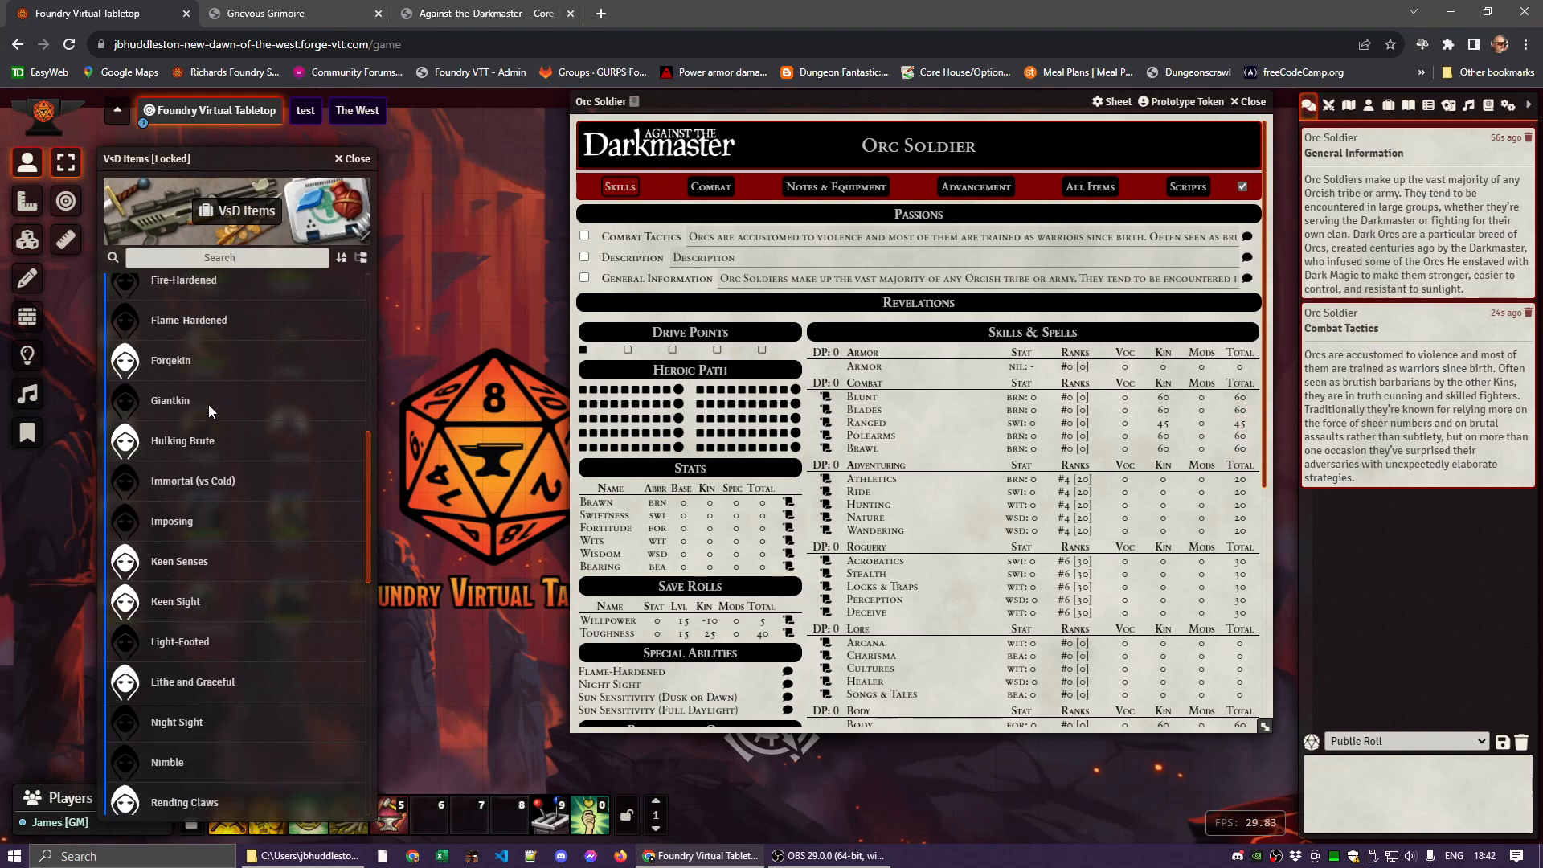
pyautogui.click(179, 447)
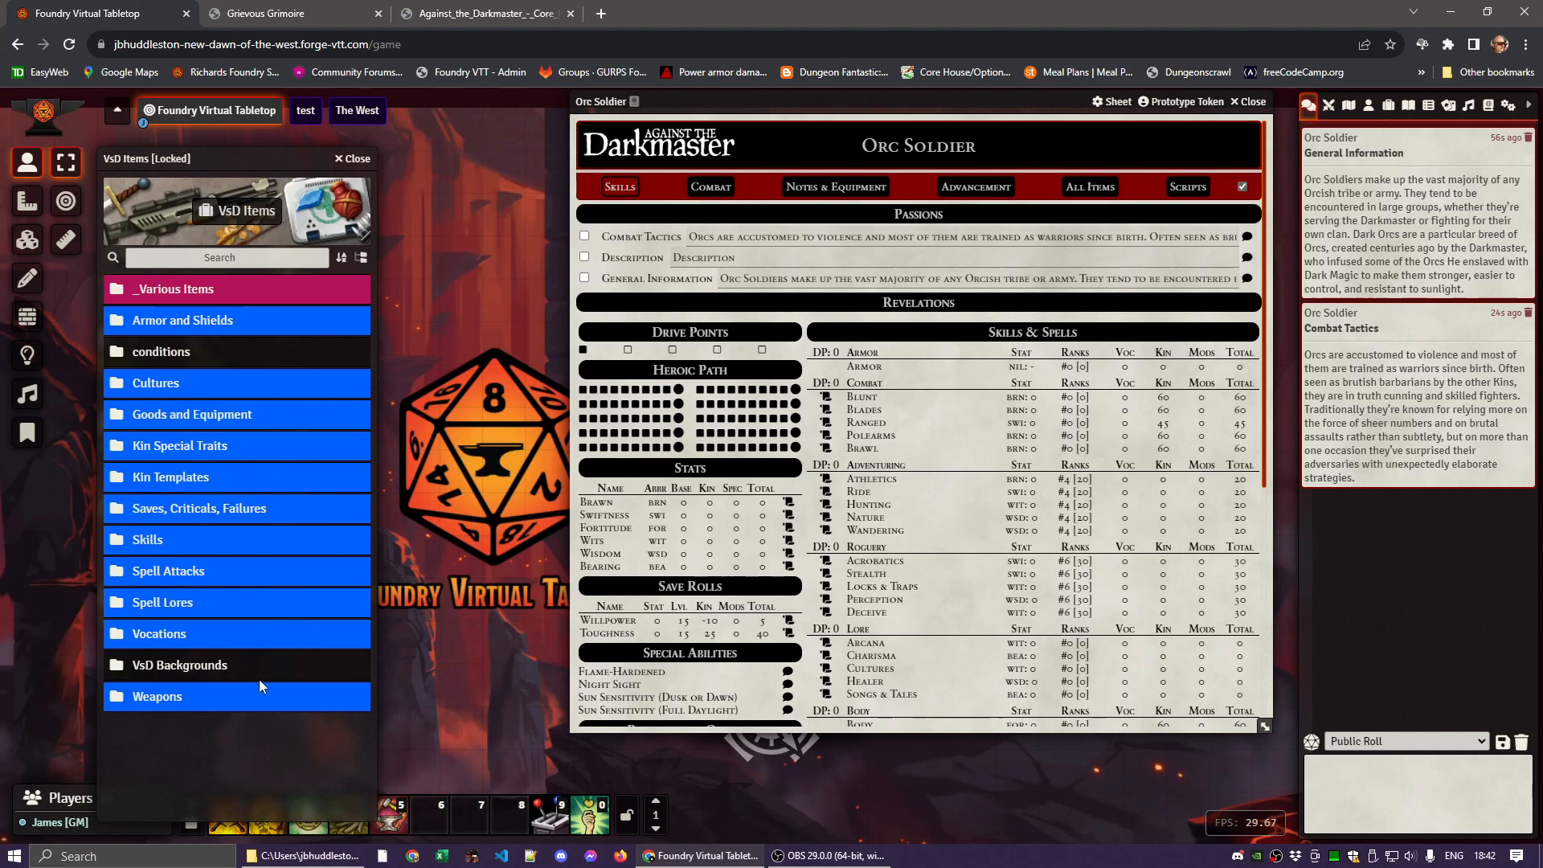
pyautogui.click(171, 699)
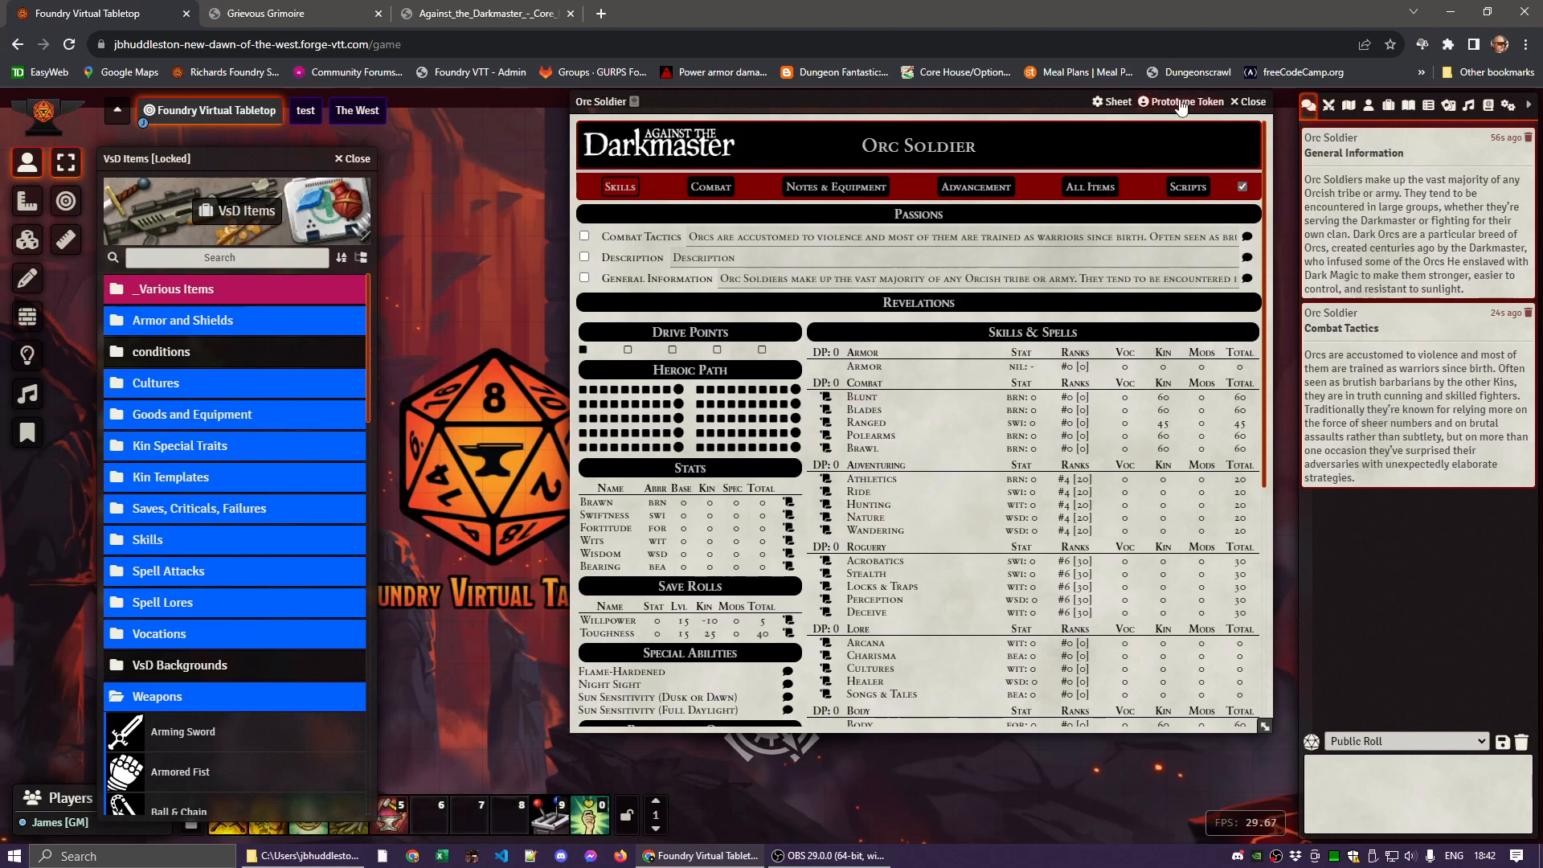
pyautogui.scroll(-5, 254, 723)
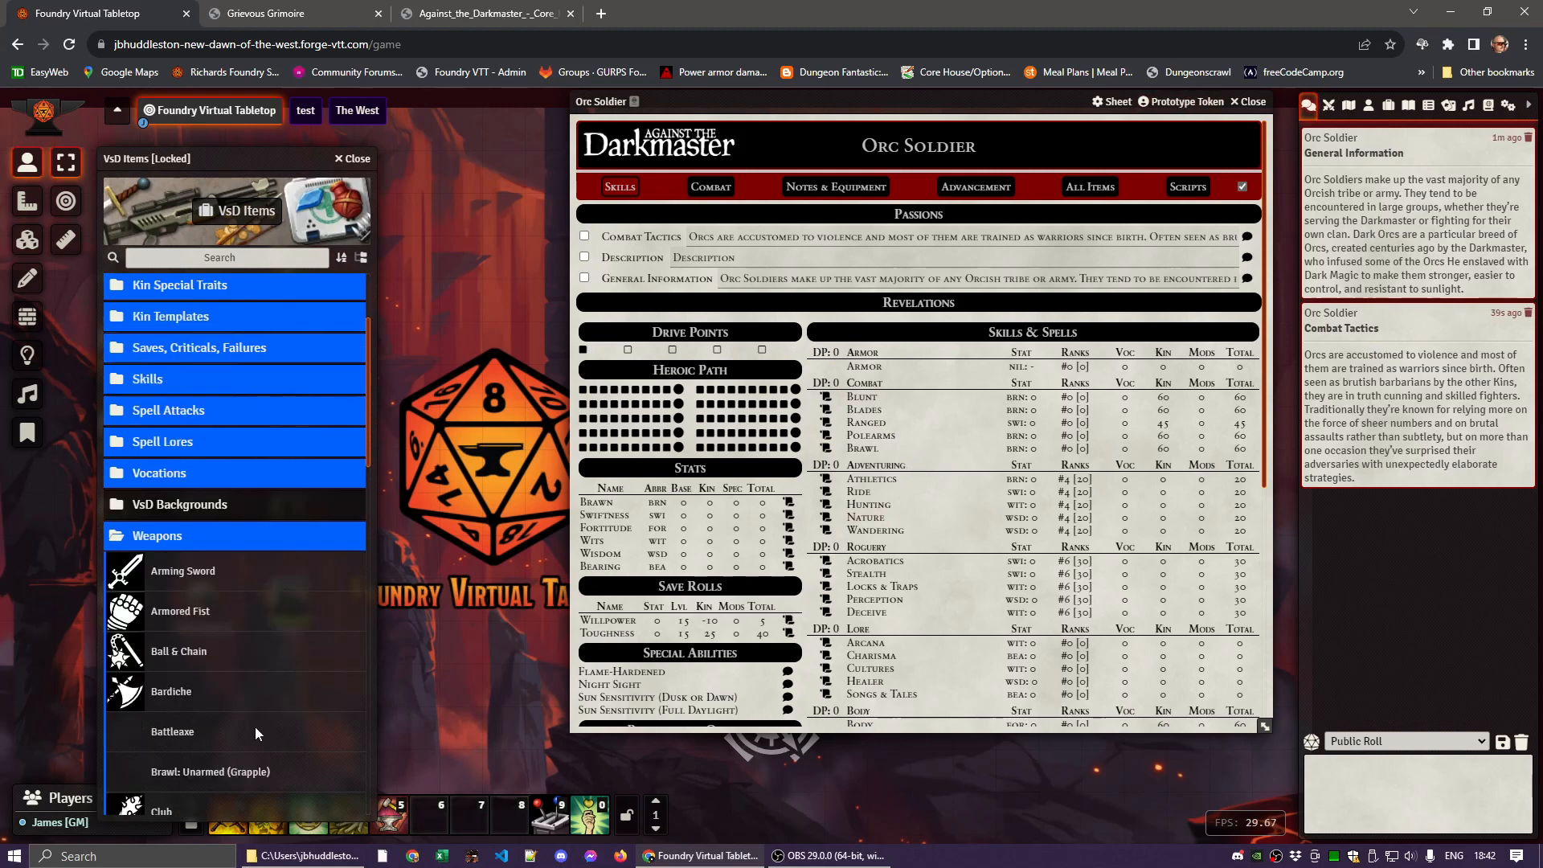
pyautogui.scroll(1, 251, 705)
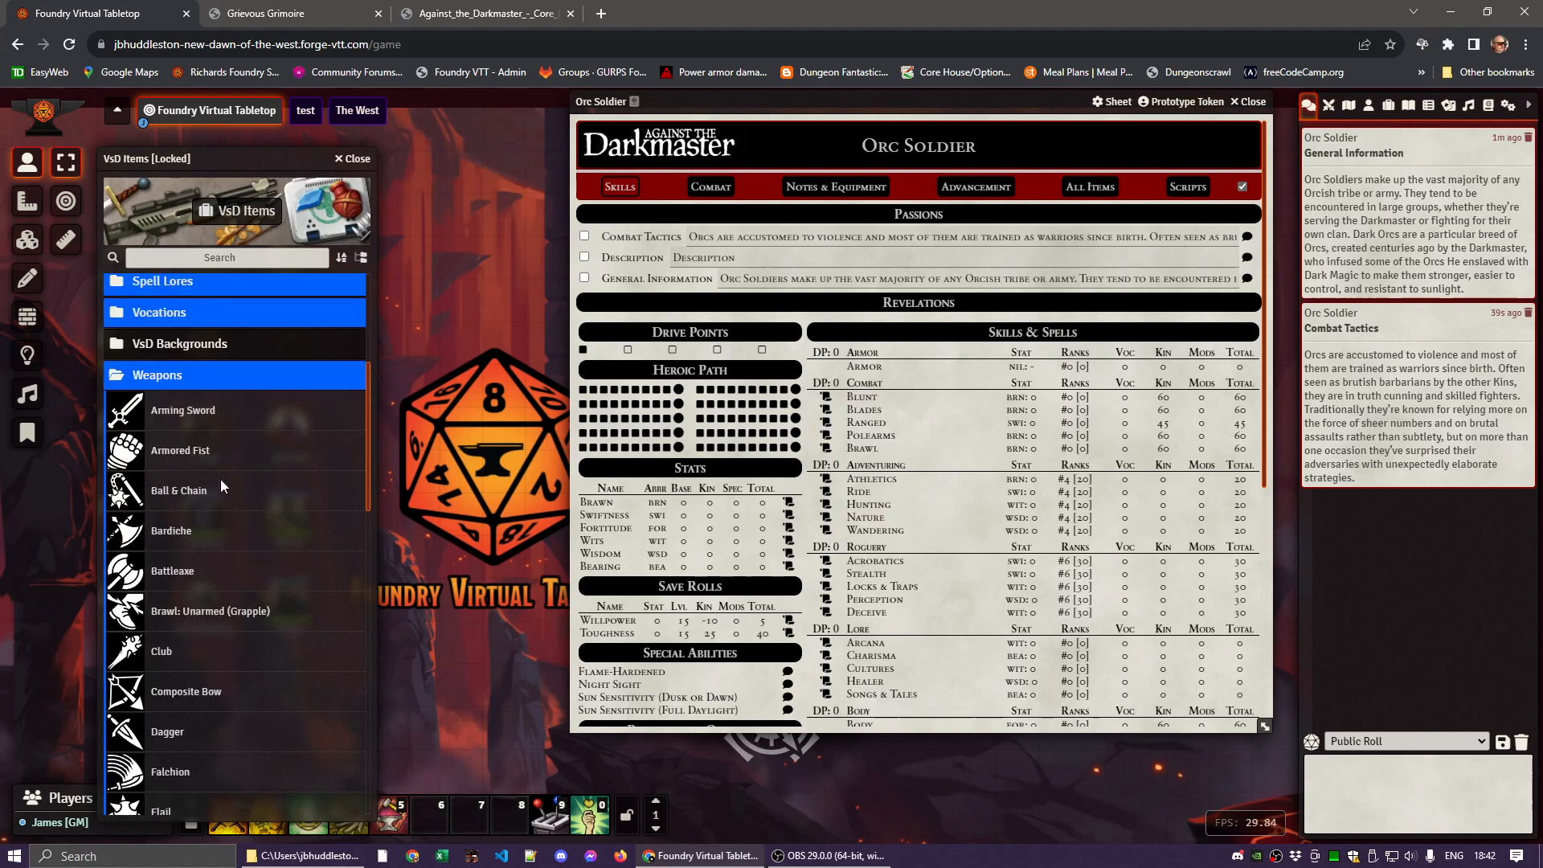
pyautogui.moveTo(177, 414); pyautogui.dragTo(952, 432)
pyautogui.click(722, 187)
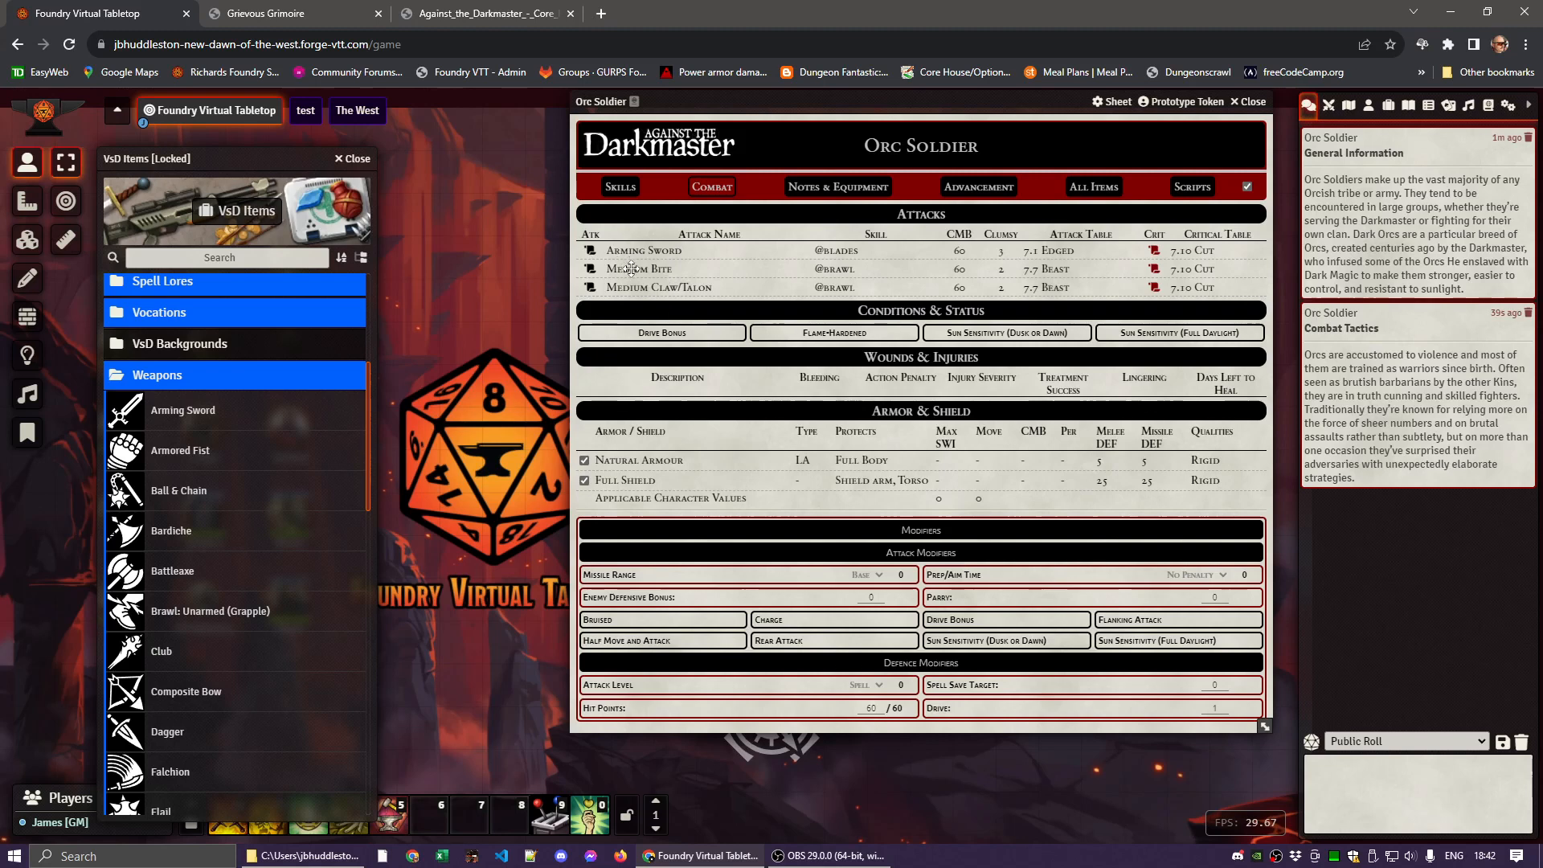
# Delete the Medium Bite and Medium Claw/Talon attacks from the Orc Soldier
pyautogui.moveTo(632, 268)
pyautogui.rightClick(629, 267)
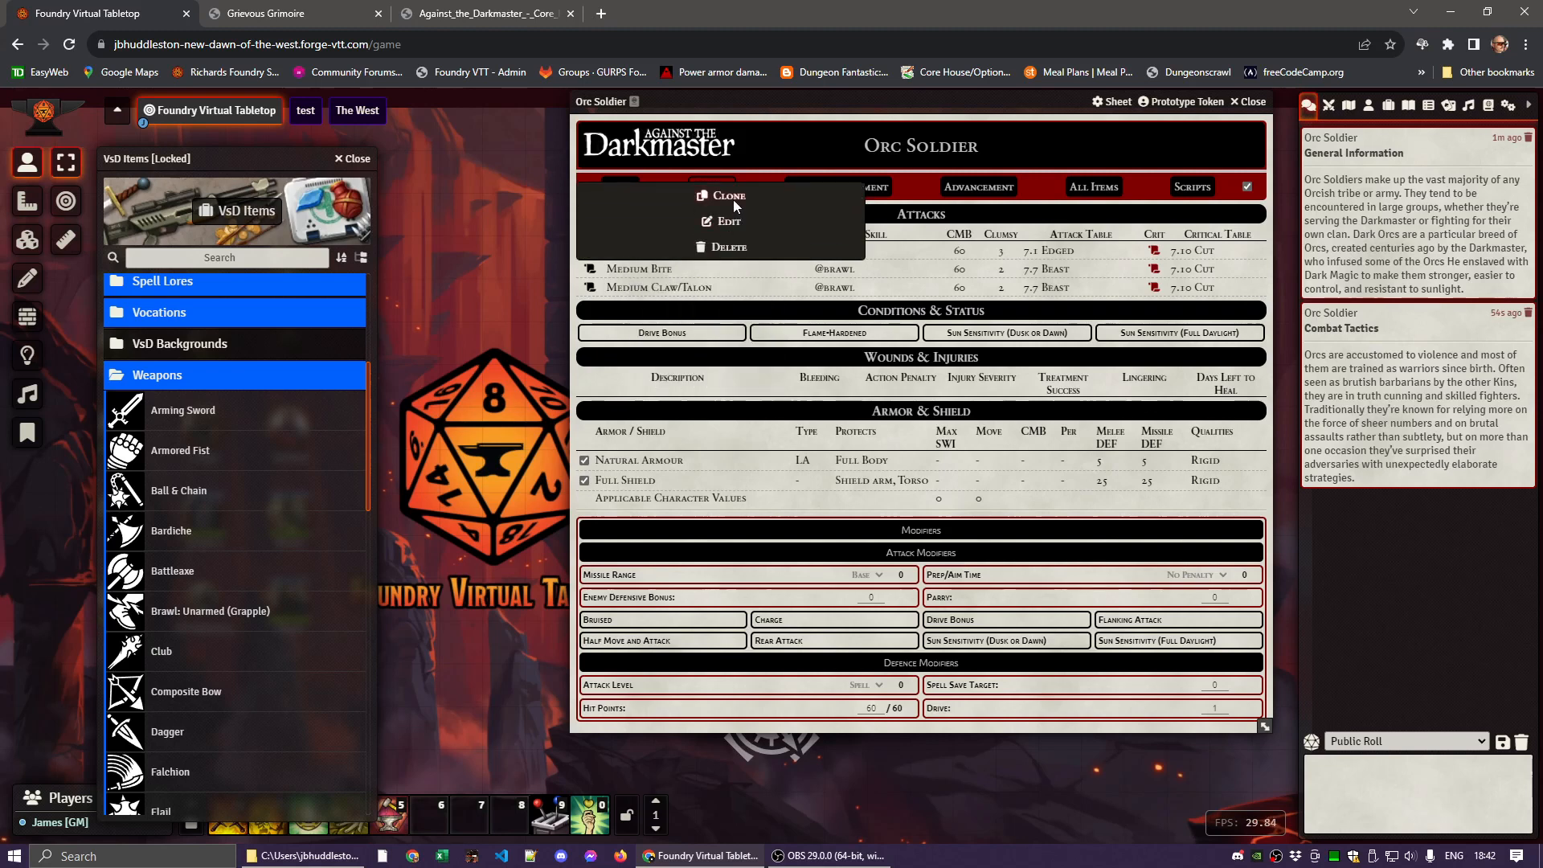
pyautogui.click(726, 249)
pyautogui.rightClick(651, 268)
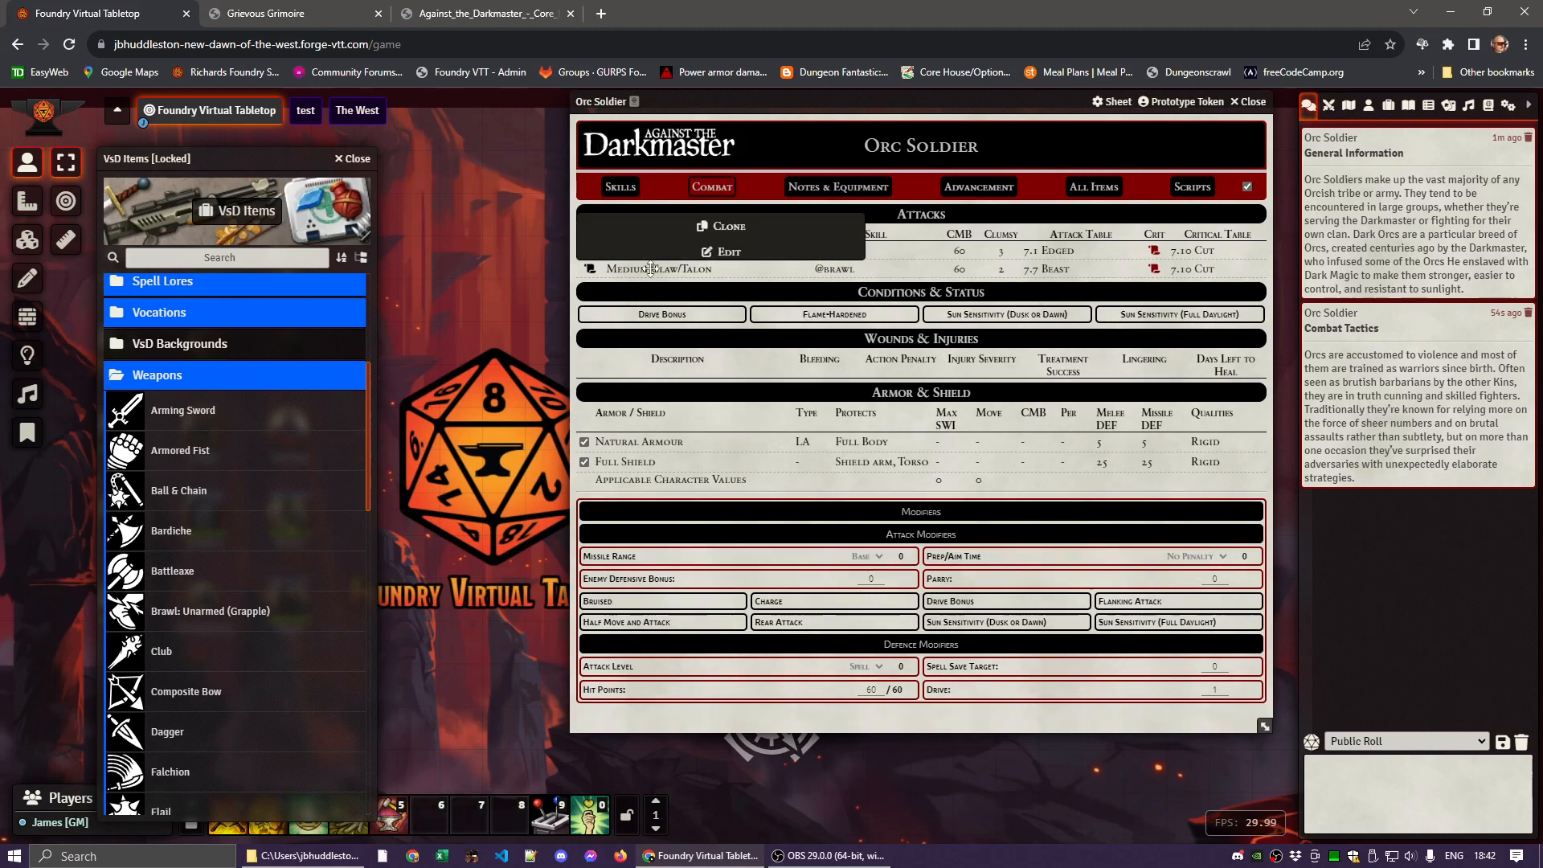
pyautogui.click(732, 247)
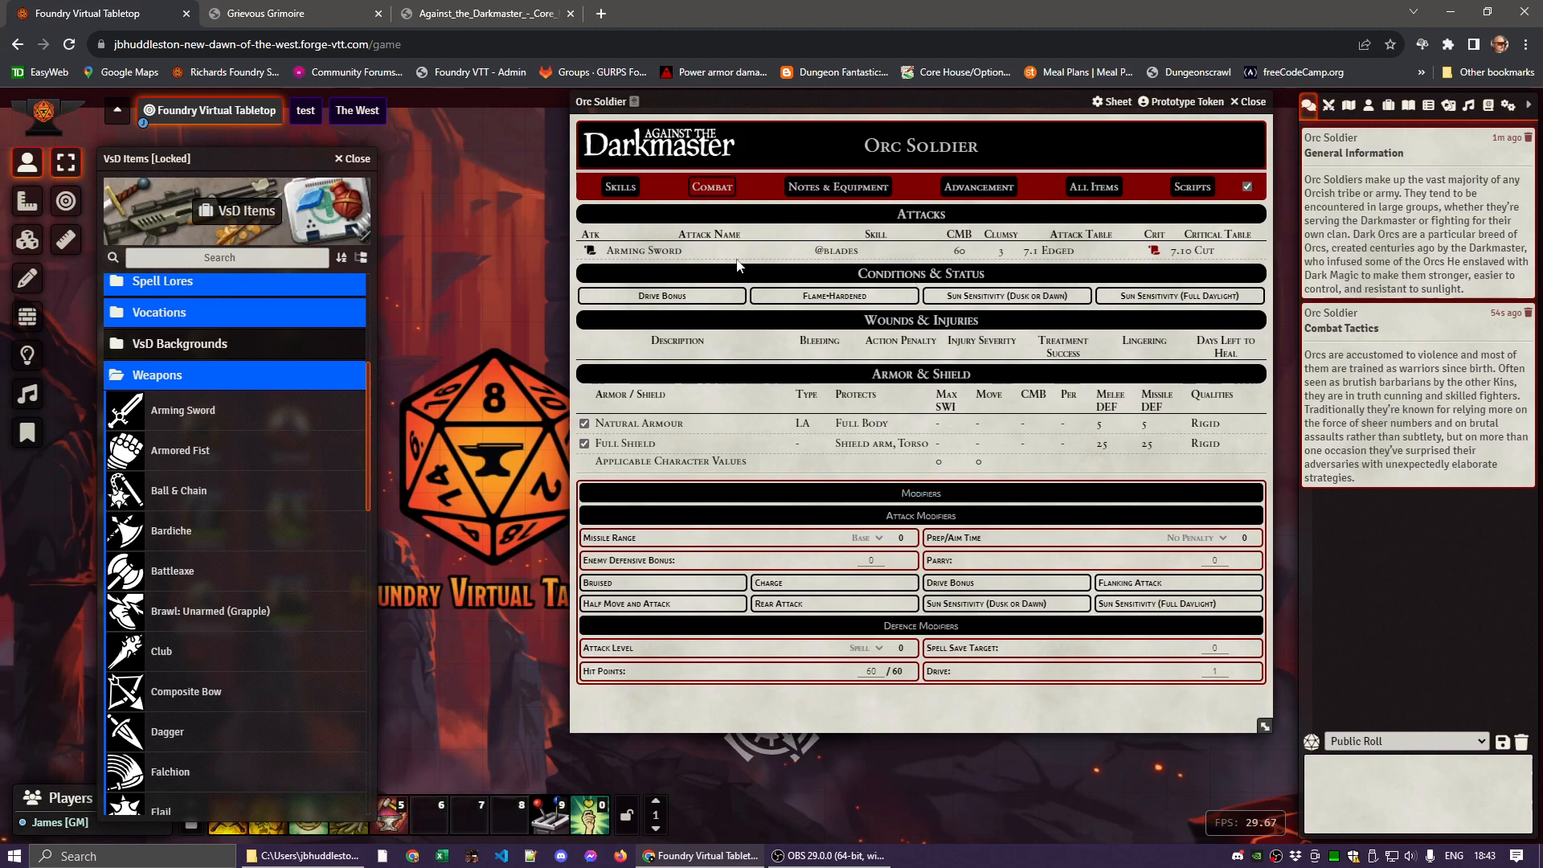
# Examine the Orc Soldier's saves and special items, including the critical and fumble entries, and return to the skills page
pyautogui.click(1095, 190)
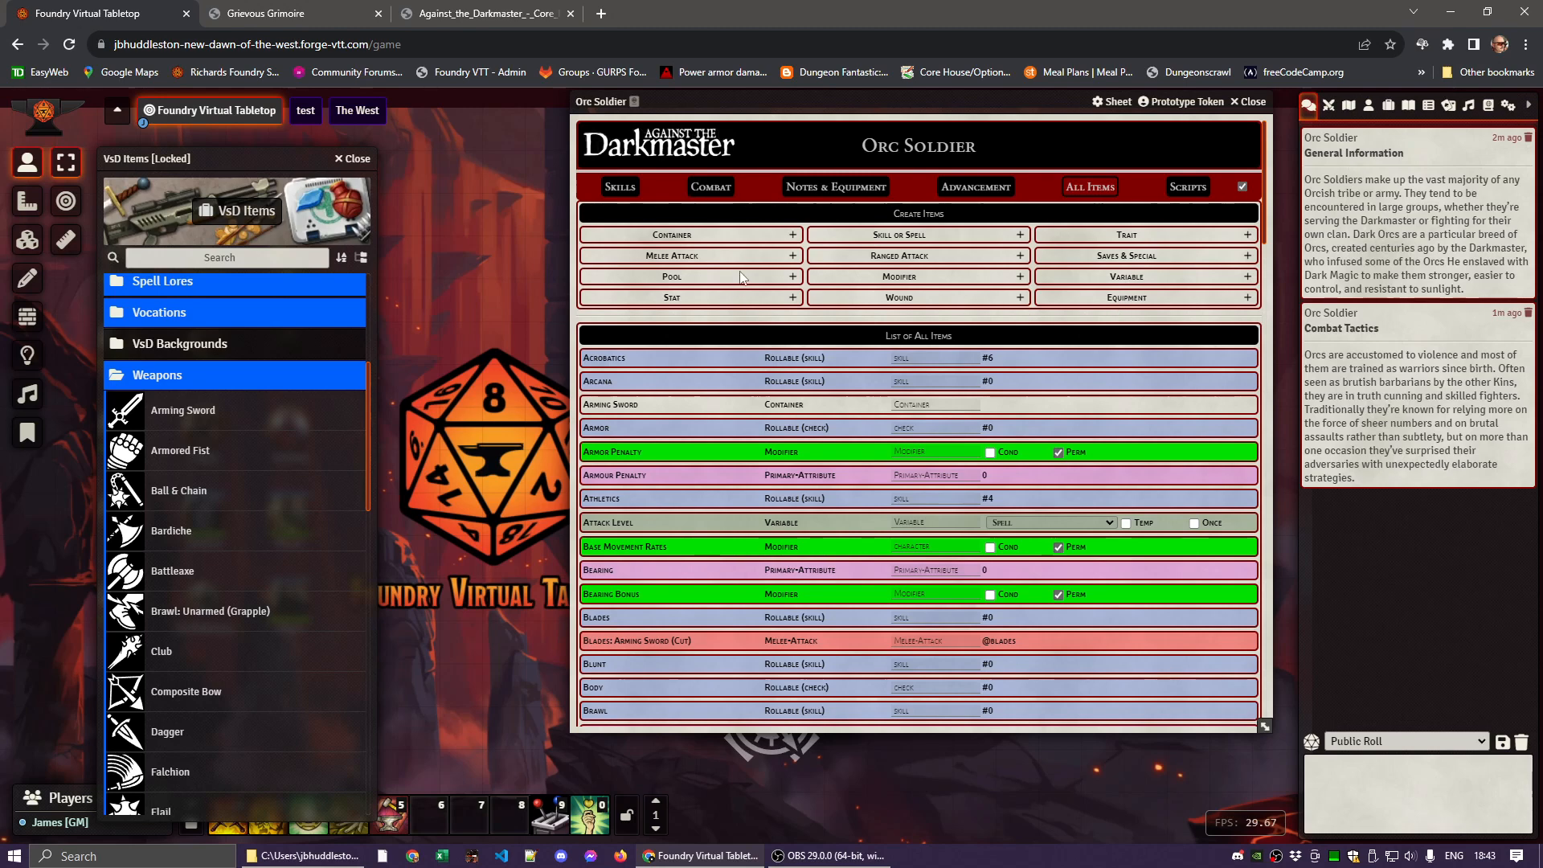
pyautogui.click(1125, 257)
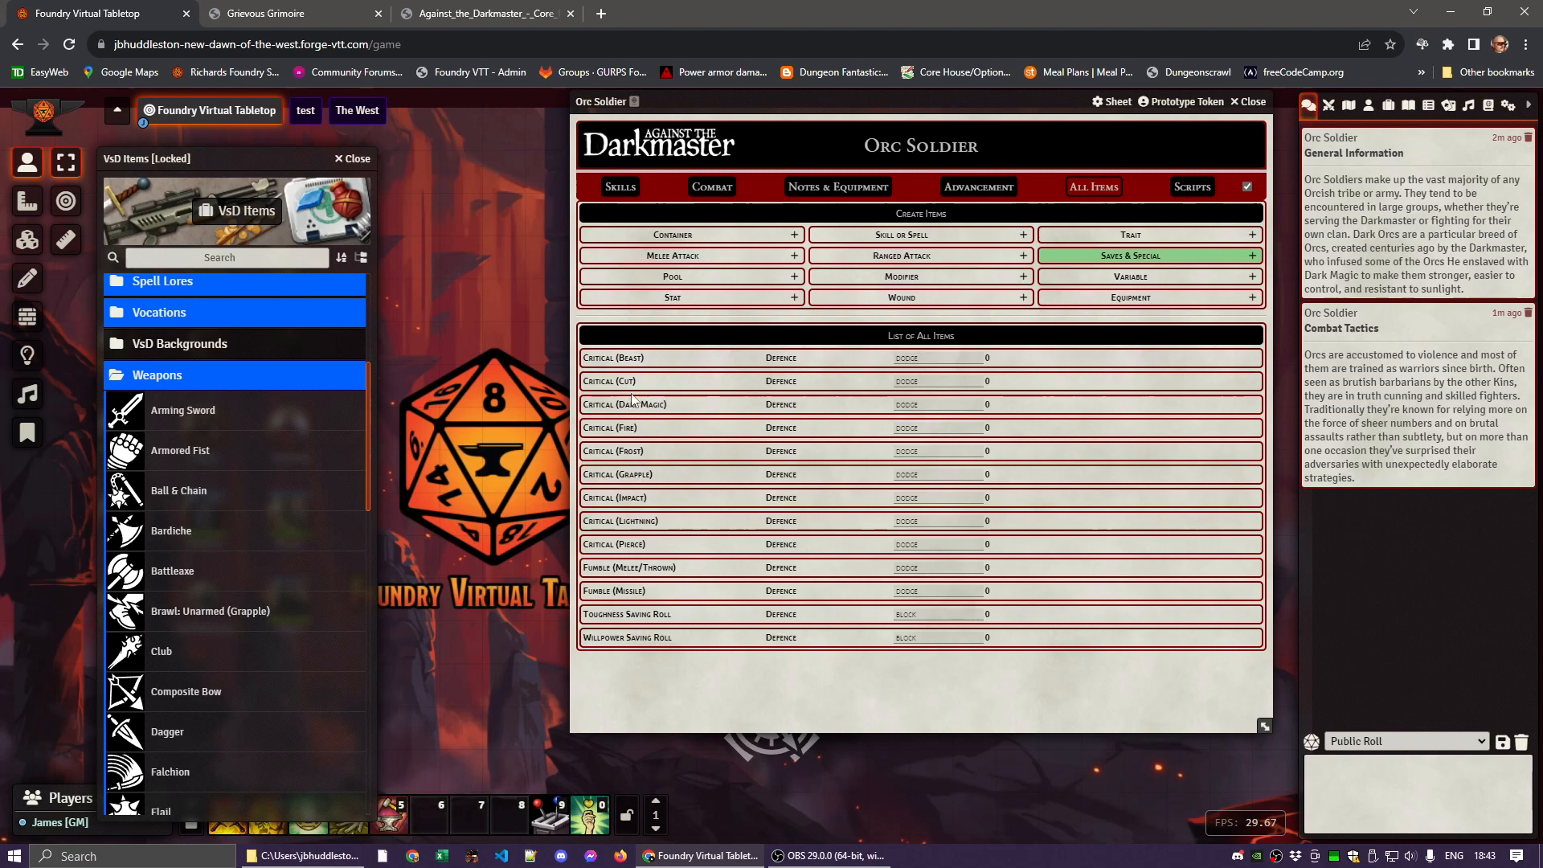
pyautogui.click(619, 188)
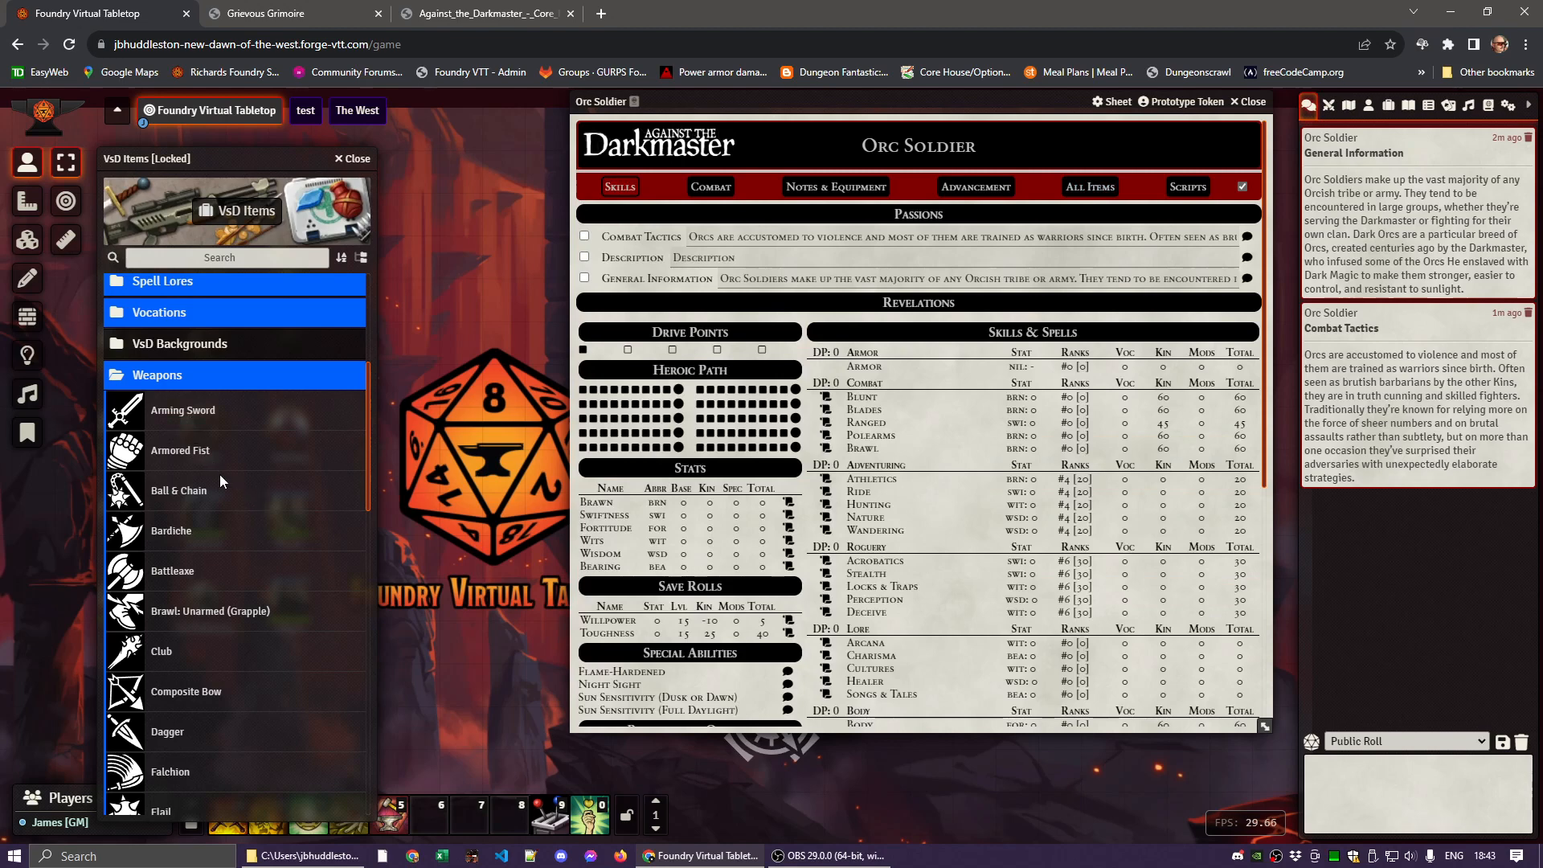
# Add the Short Bow and Short Sword from the VsD Items weapons to the Orc Soldier
pyautogui.scroll(-2, 219, 474)
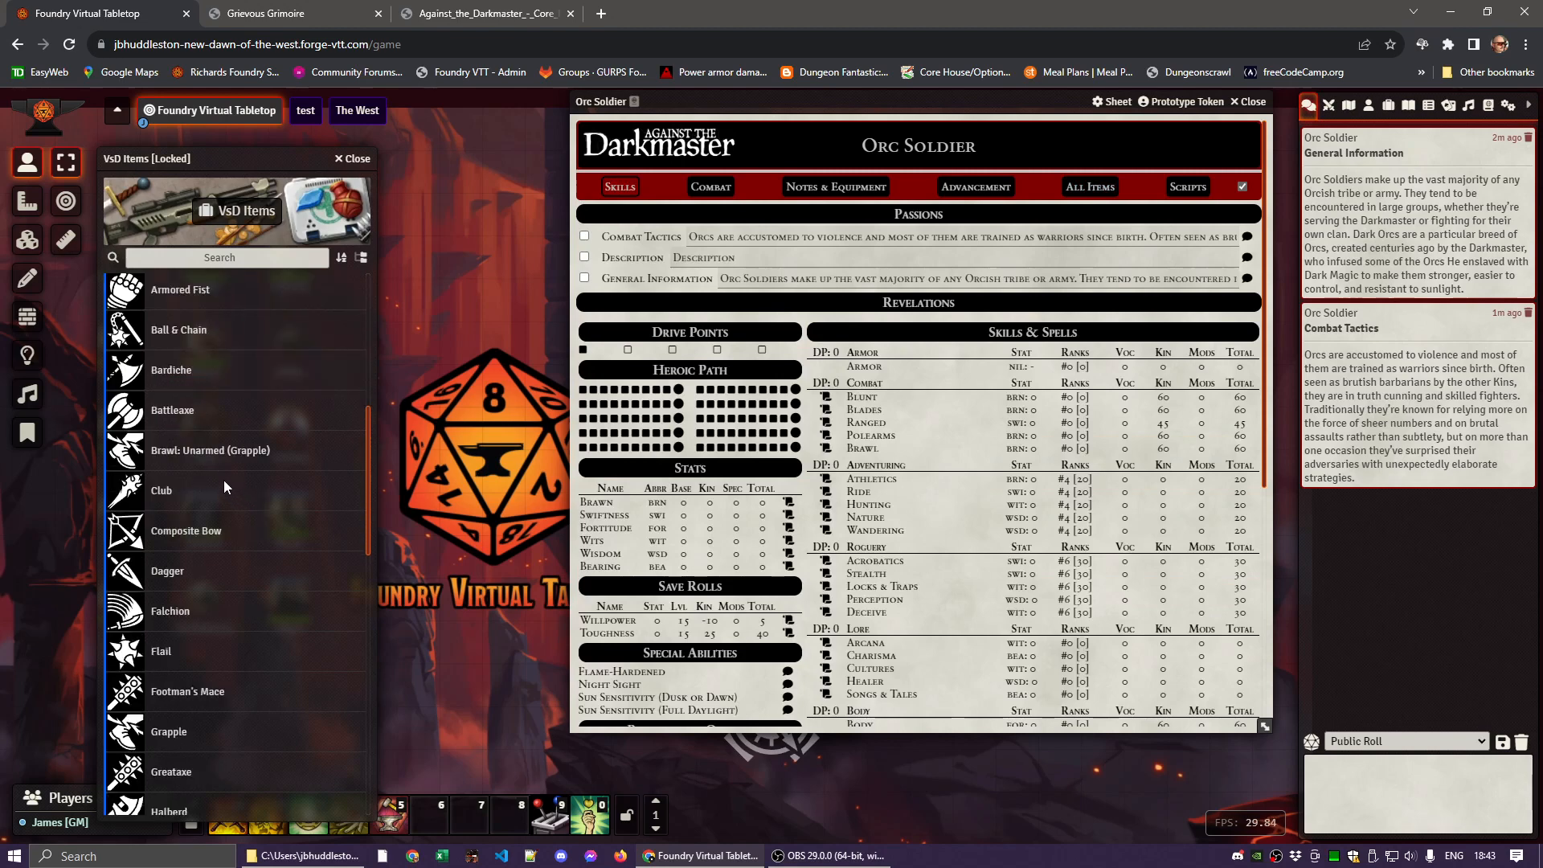
pyautogui.scroll(-2, 224, 482)
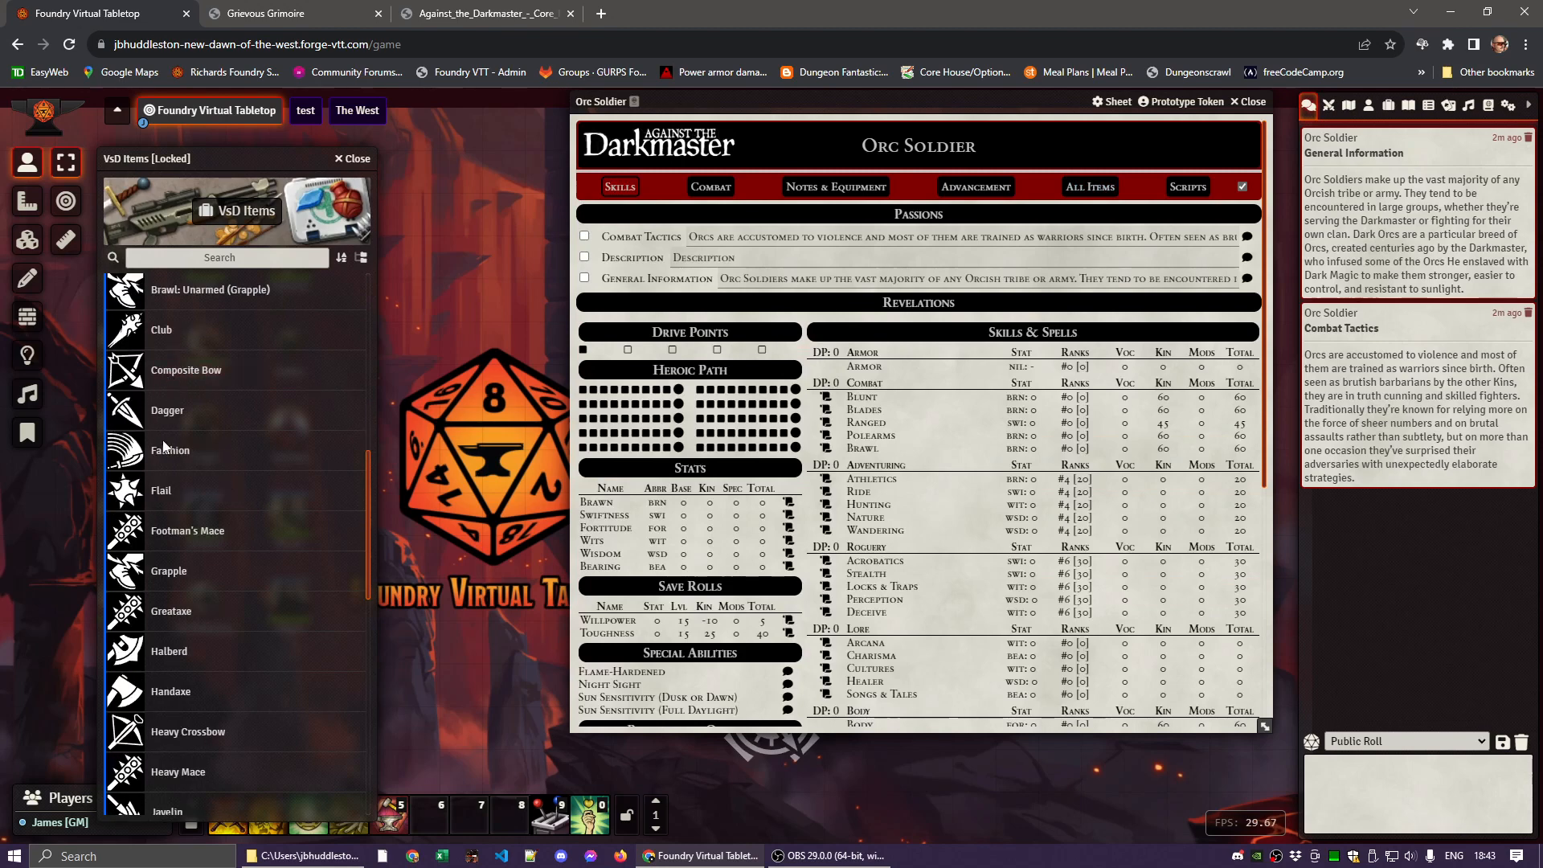
pyautogui.scroll(-3, 254, 493)
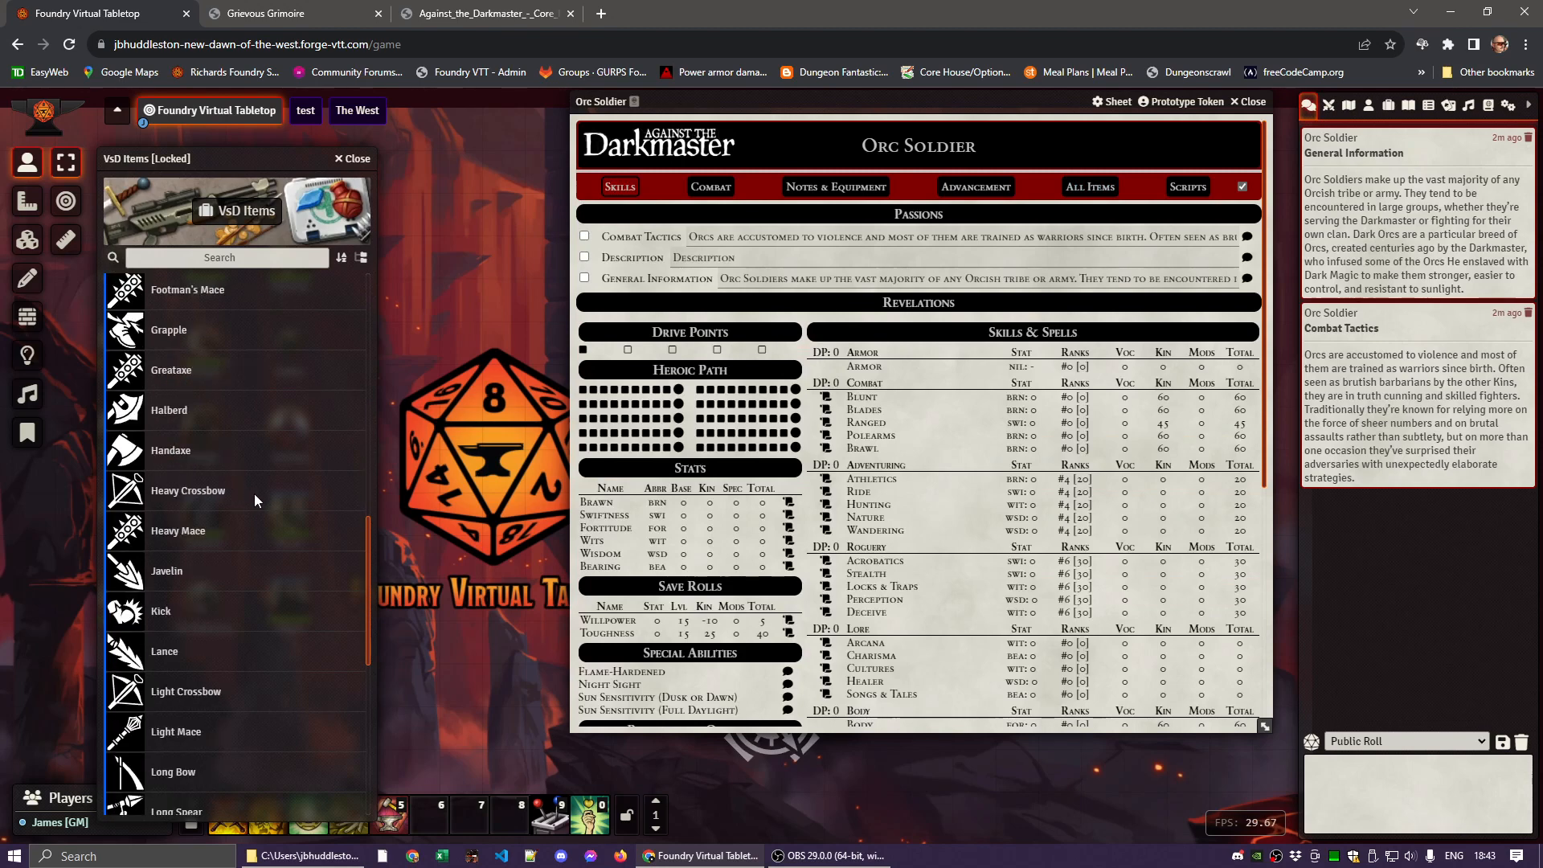
pyautogui.scroll(-3, 254, 494)
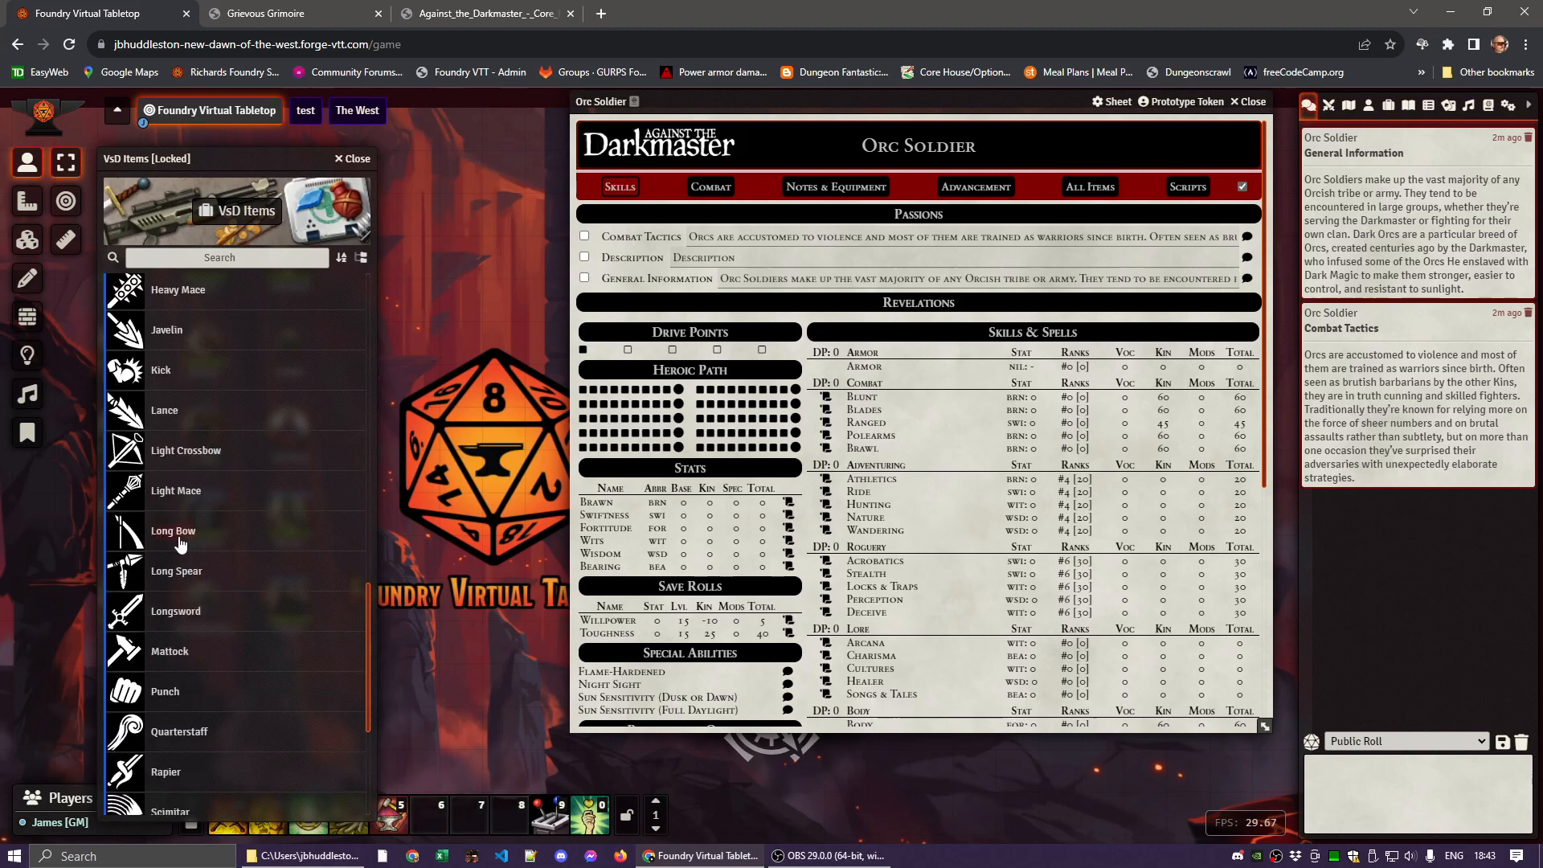
pyautogui.scroll(-4, 219, 536)
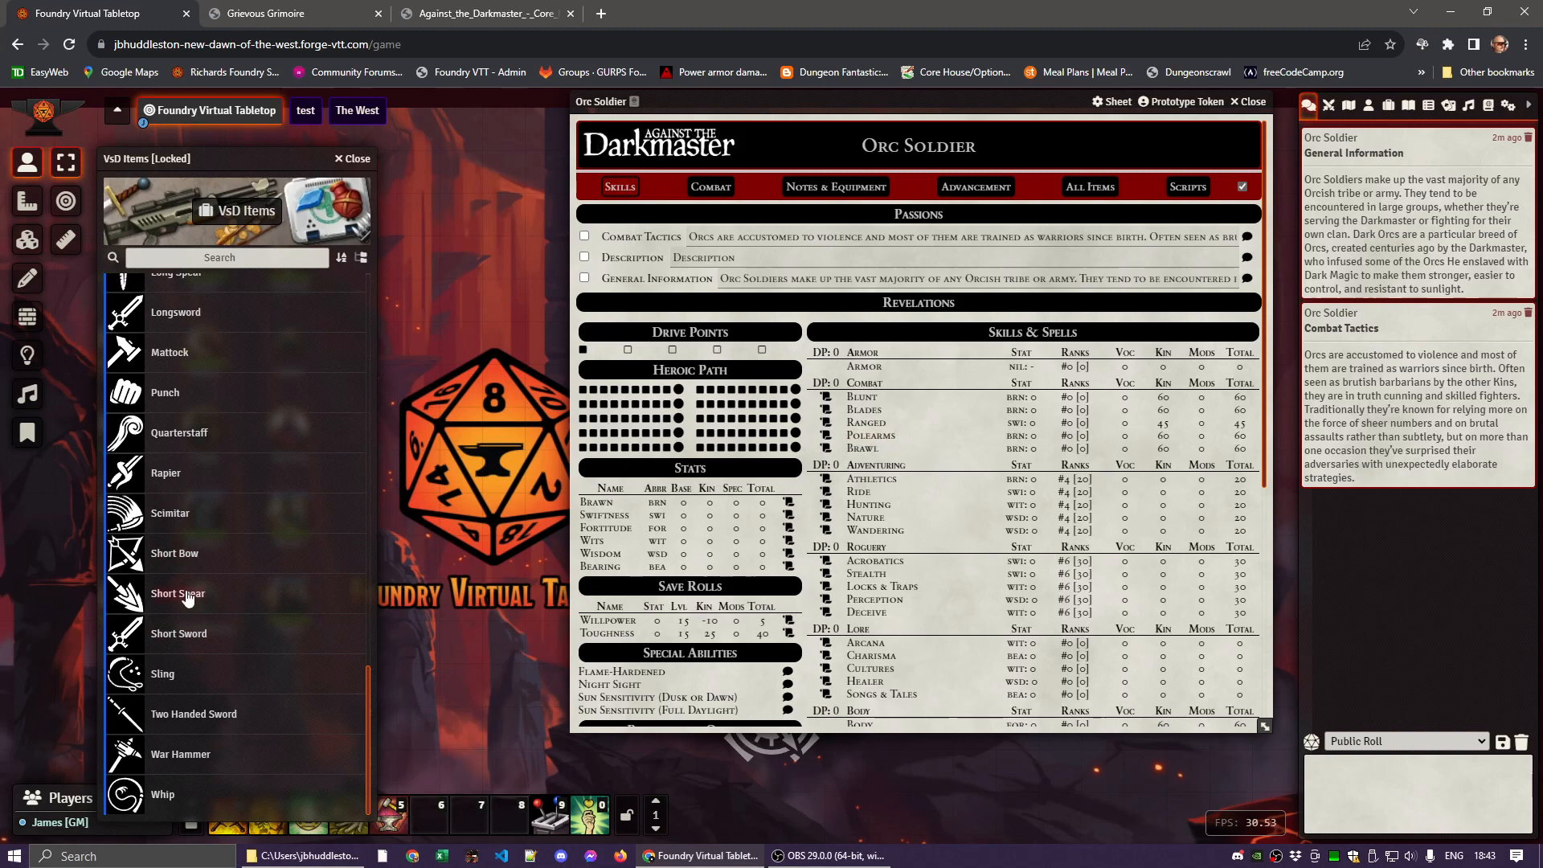
# Delete the Short Sword container from the Orc Soldier and add the Short Spear from the VsD Items weapons
pyautogui.click(1097, 193)
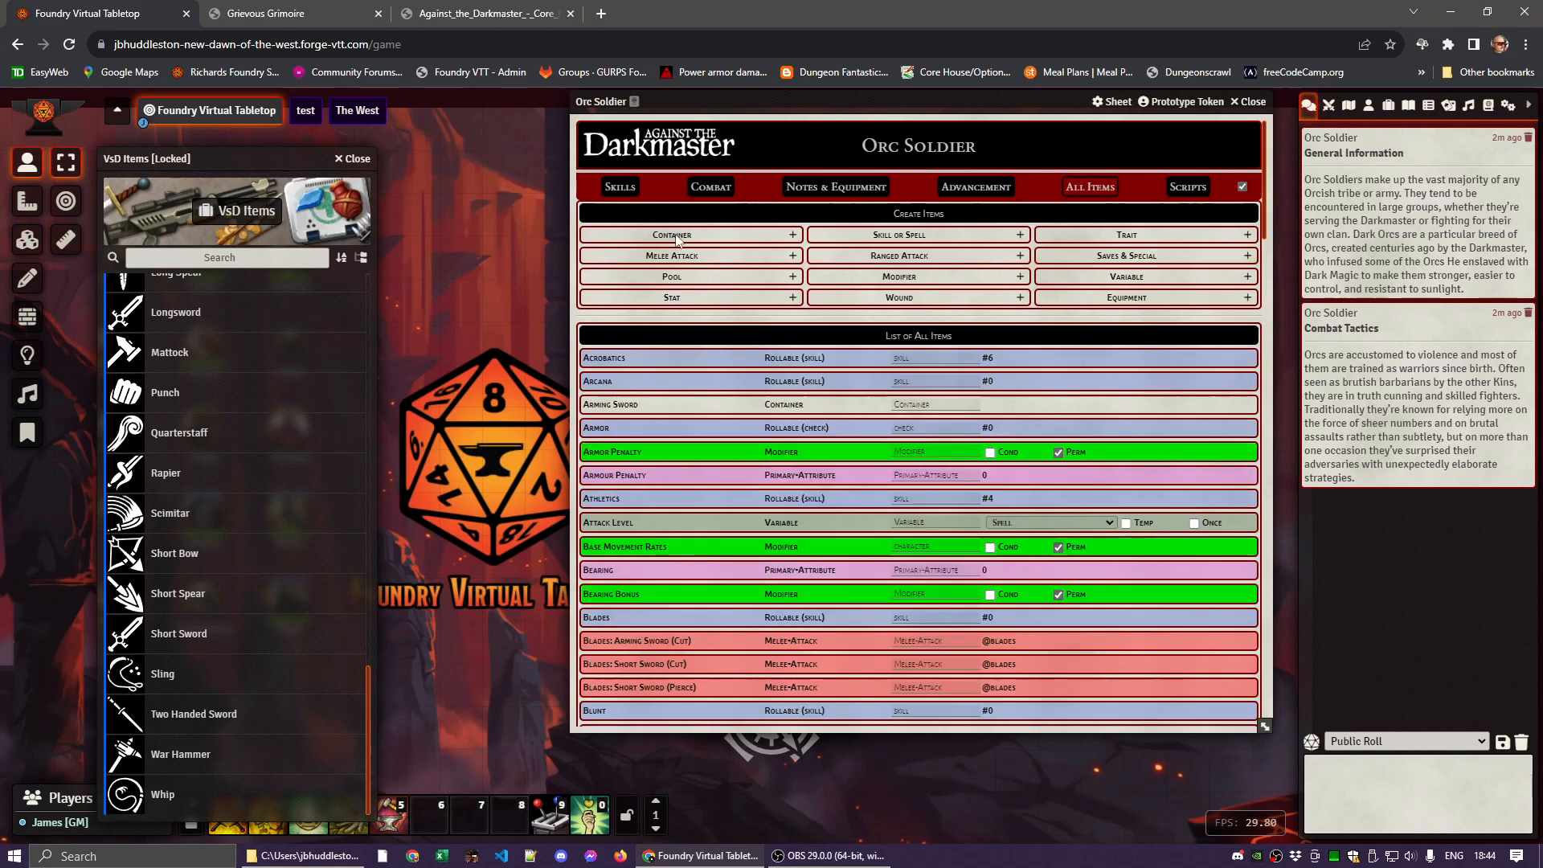
pyautogui.click(678, 238)
pyautogui.rightClick(606, 406)
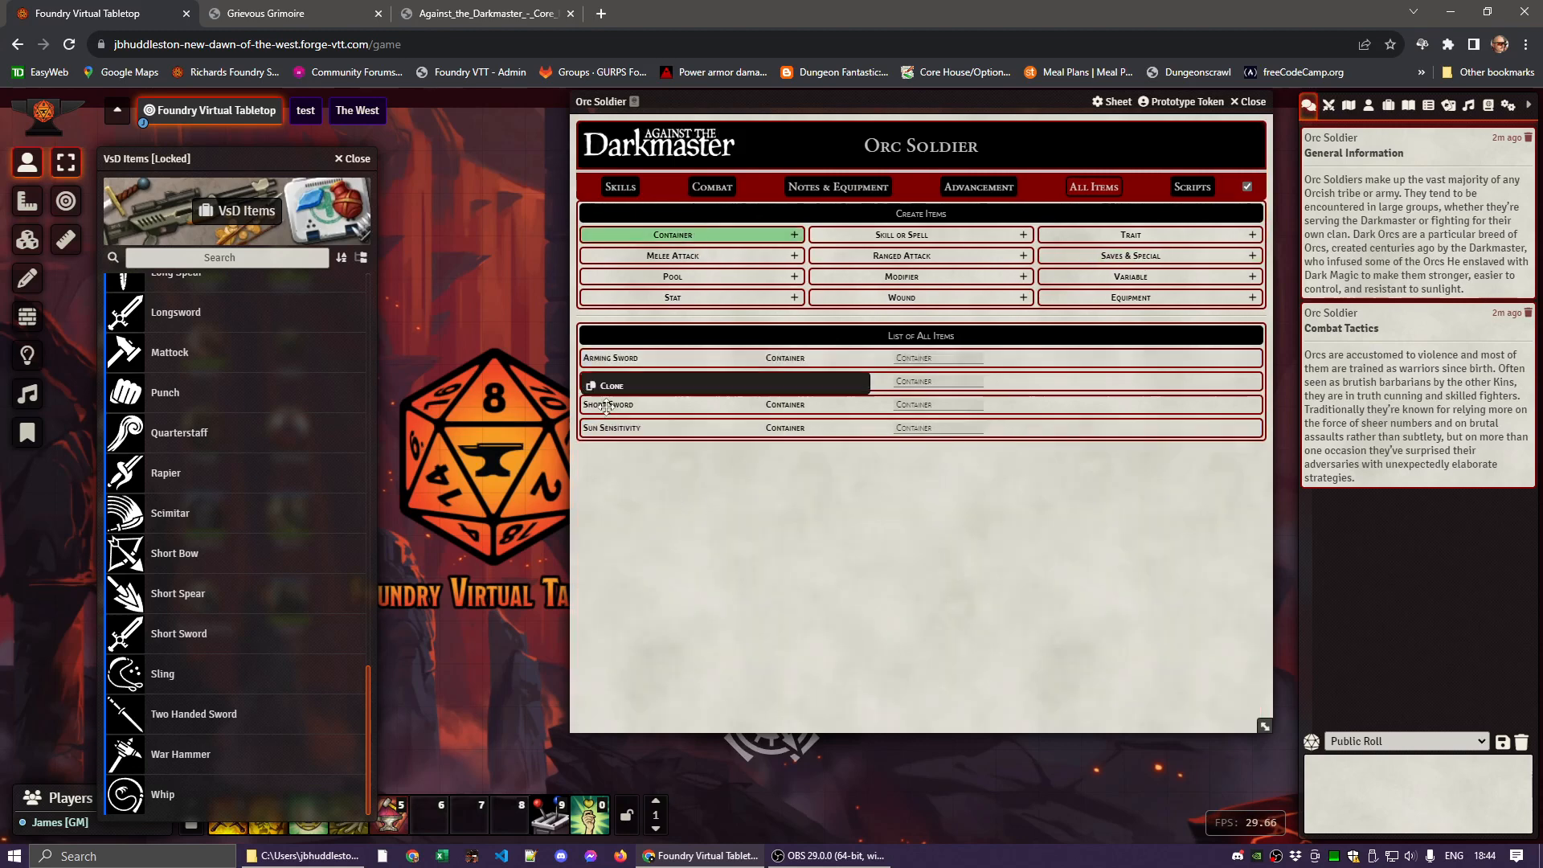
pyautogui.click(615, 385)
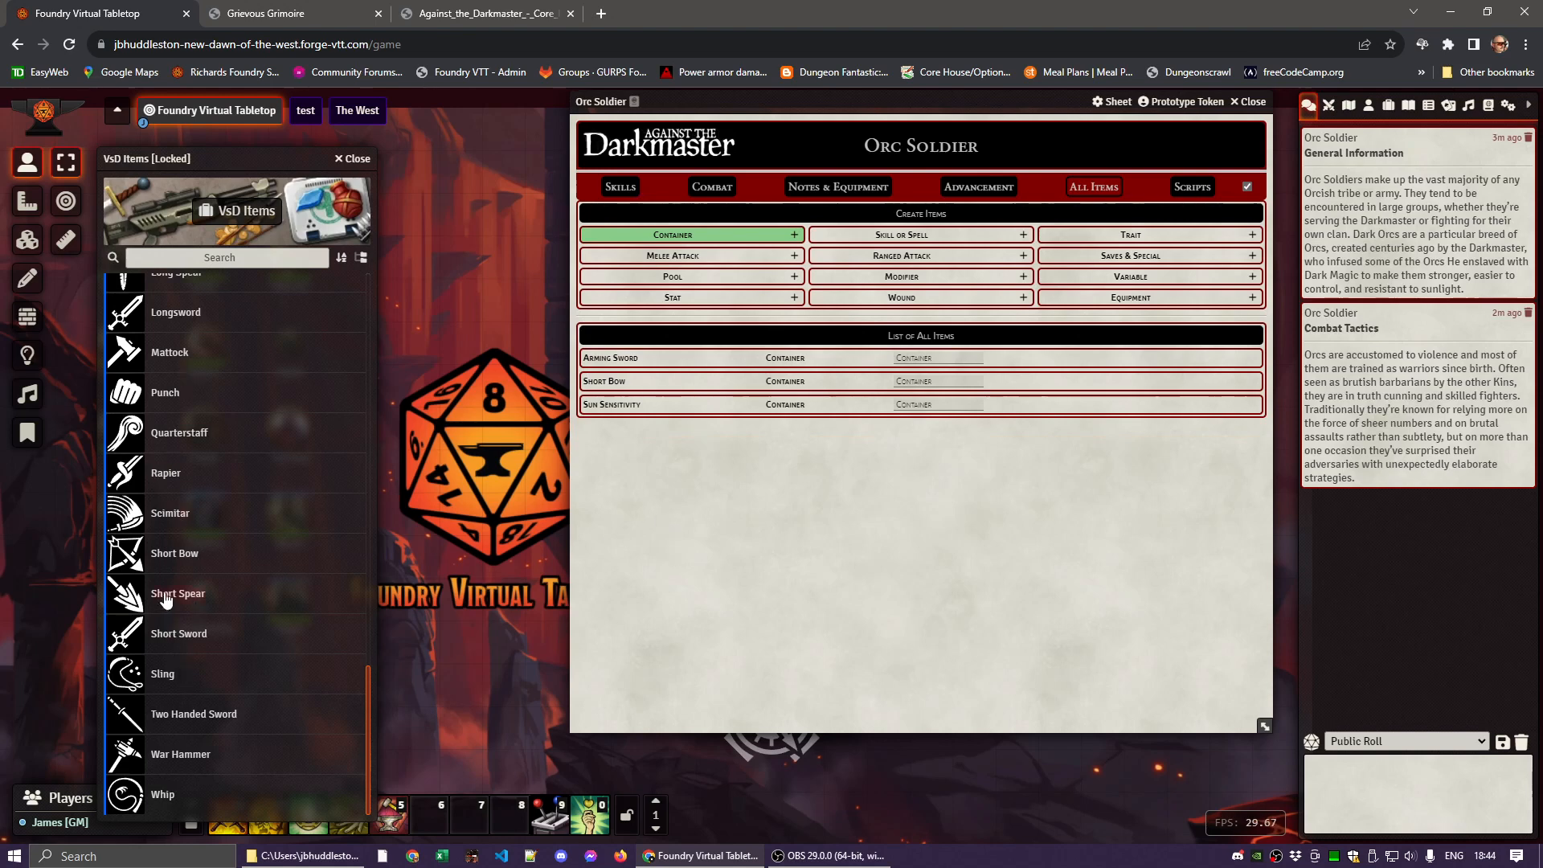
pyautogui.moveTo(165, 599); pyautogui.dragTo(775, 481)
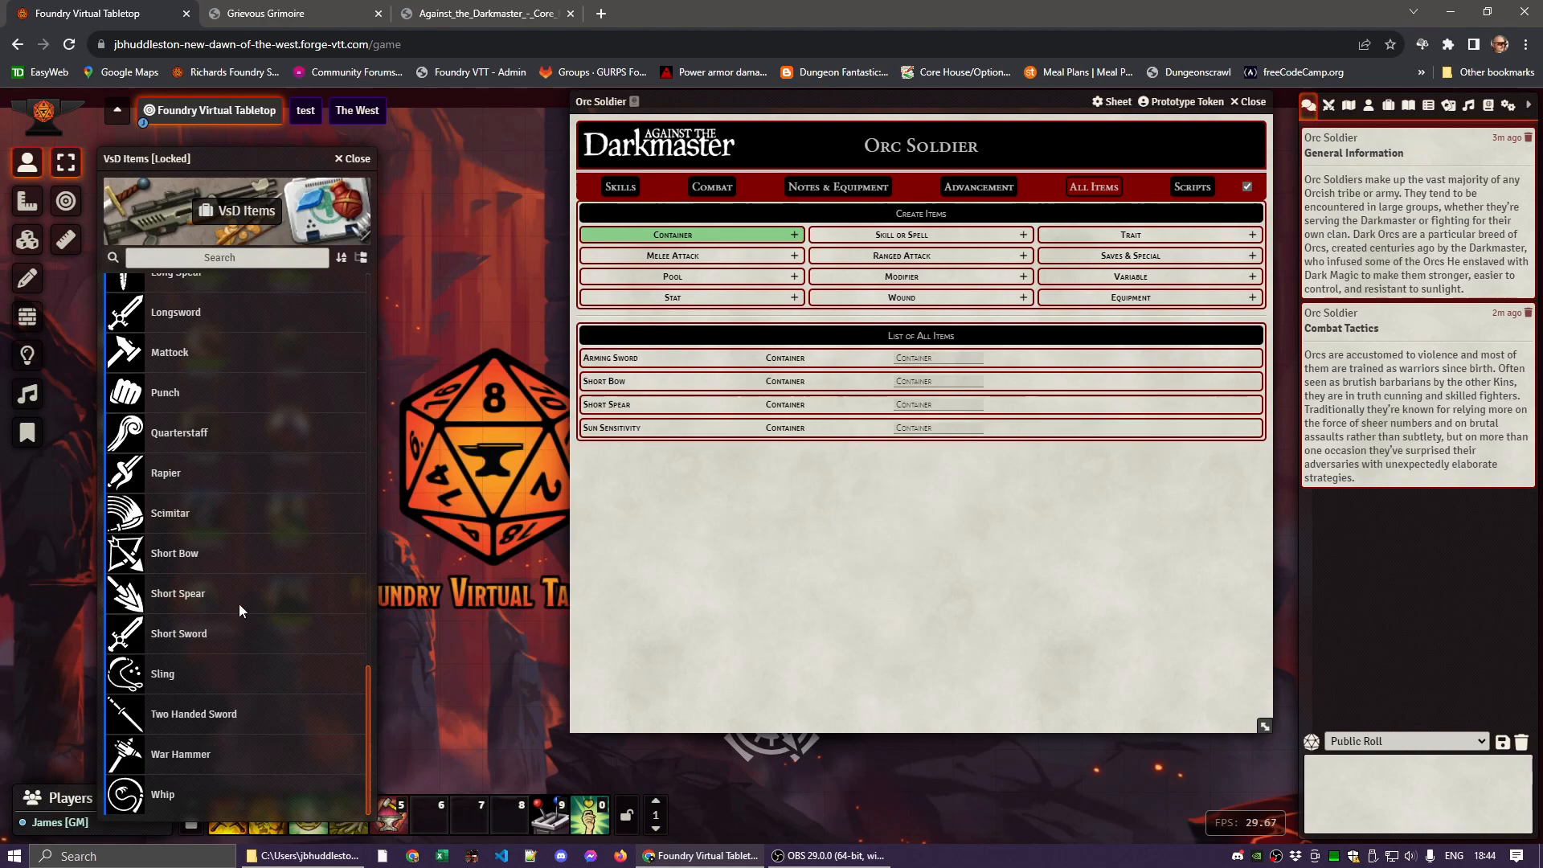
# Look over the remaining weapons, display the Orc Soldier's combat attacks, and close the VsD Items compendium
pyautogui.scroll(7, 237, 609)
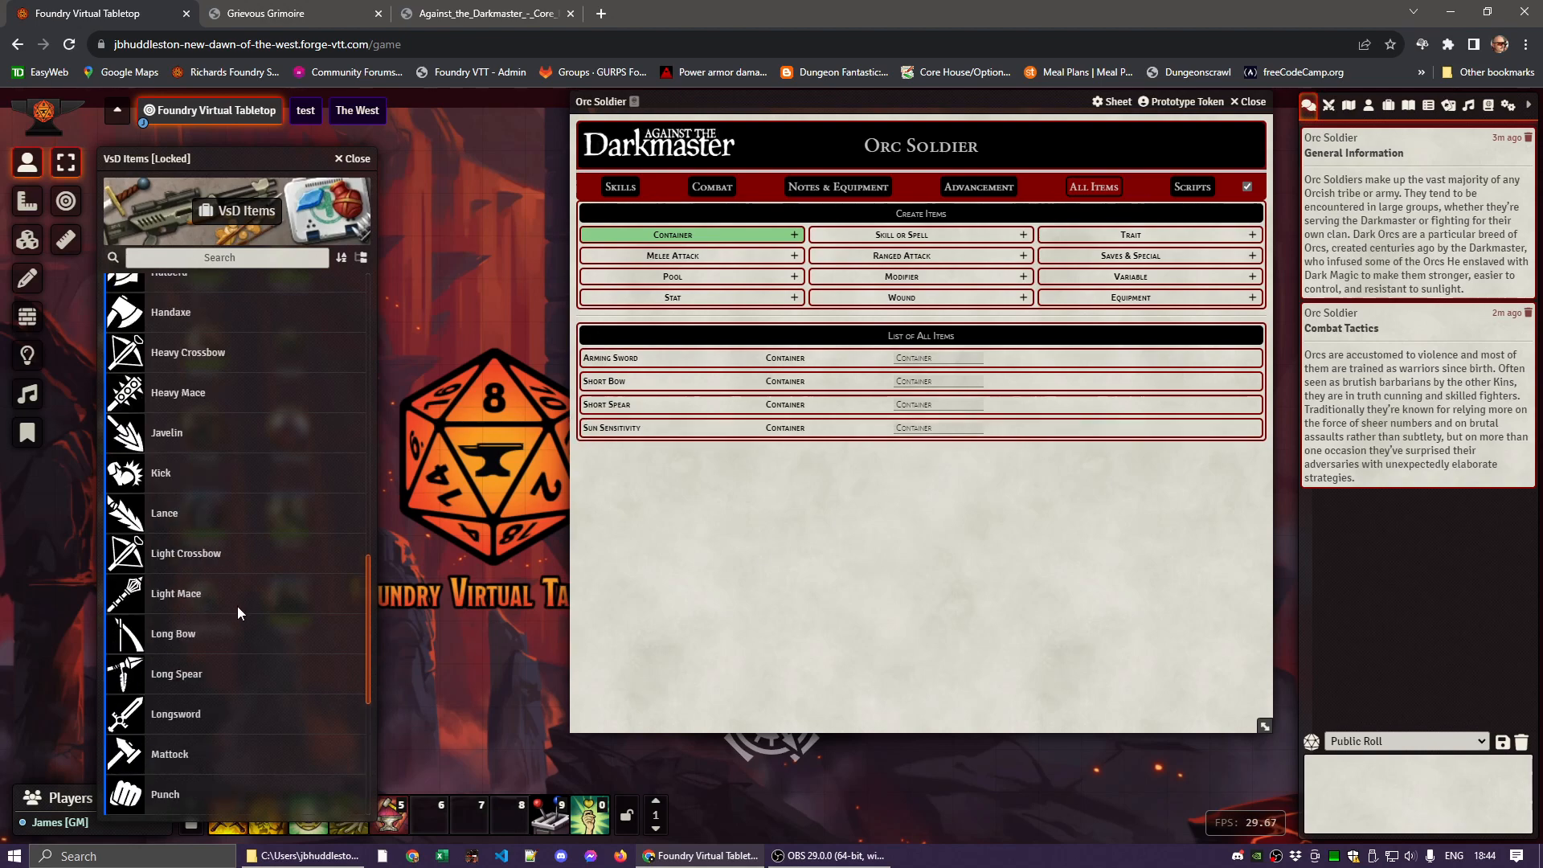
pyautogui.scroll(1, 238, 607)
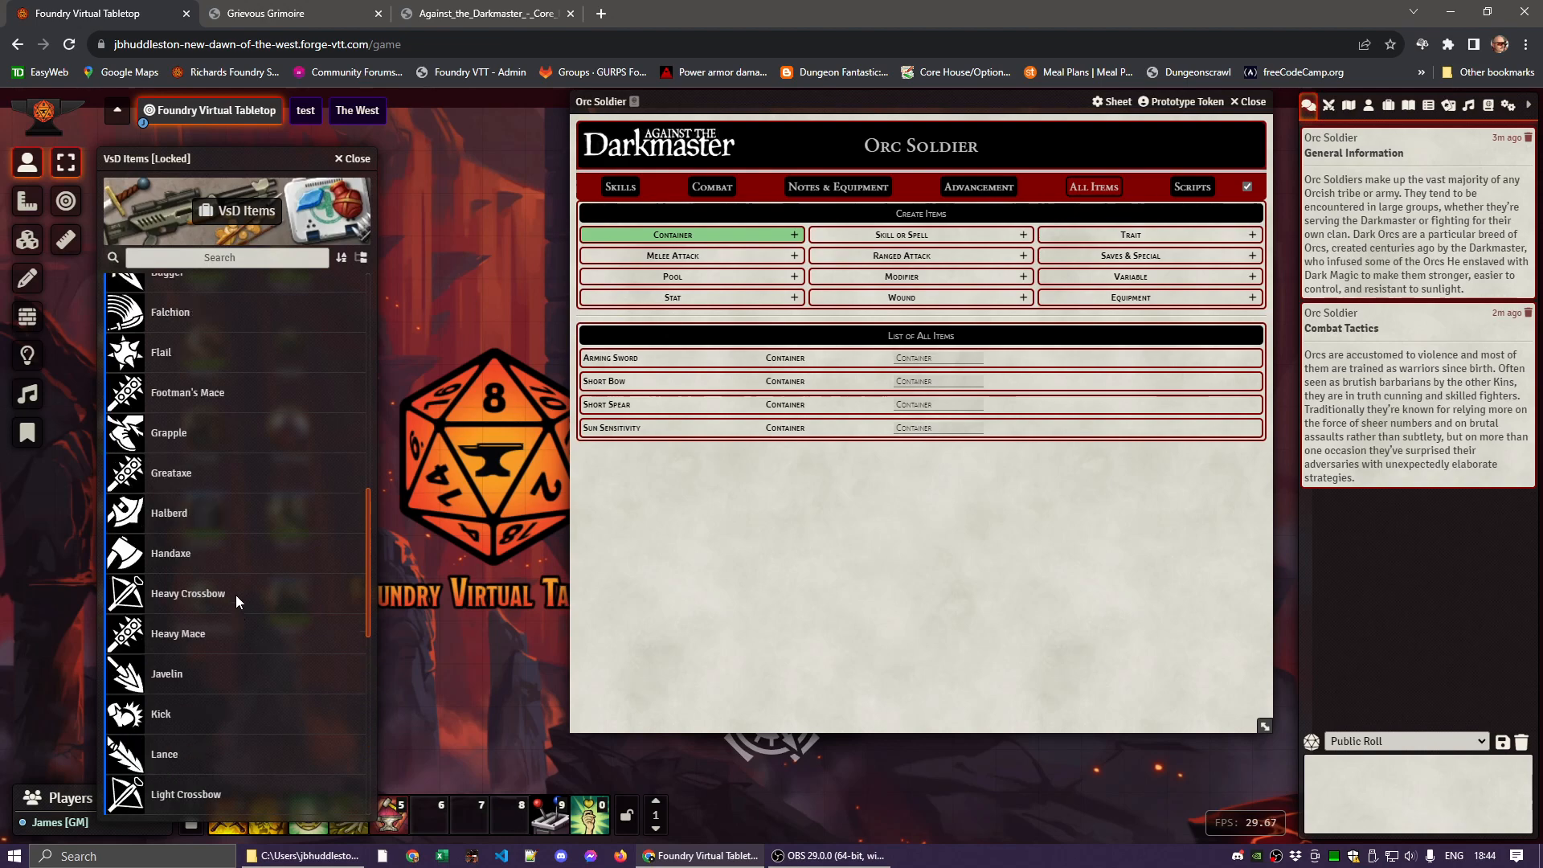
pyautogui.scroll(2, 235, 571)
pyautogui.scroll(3, 235, 570)
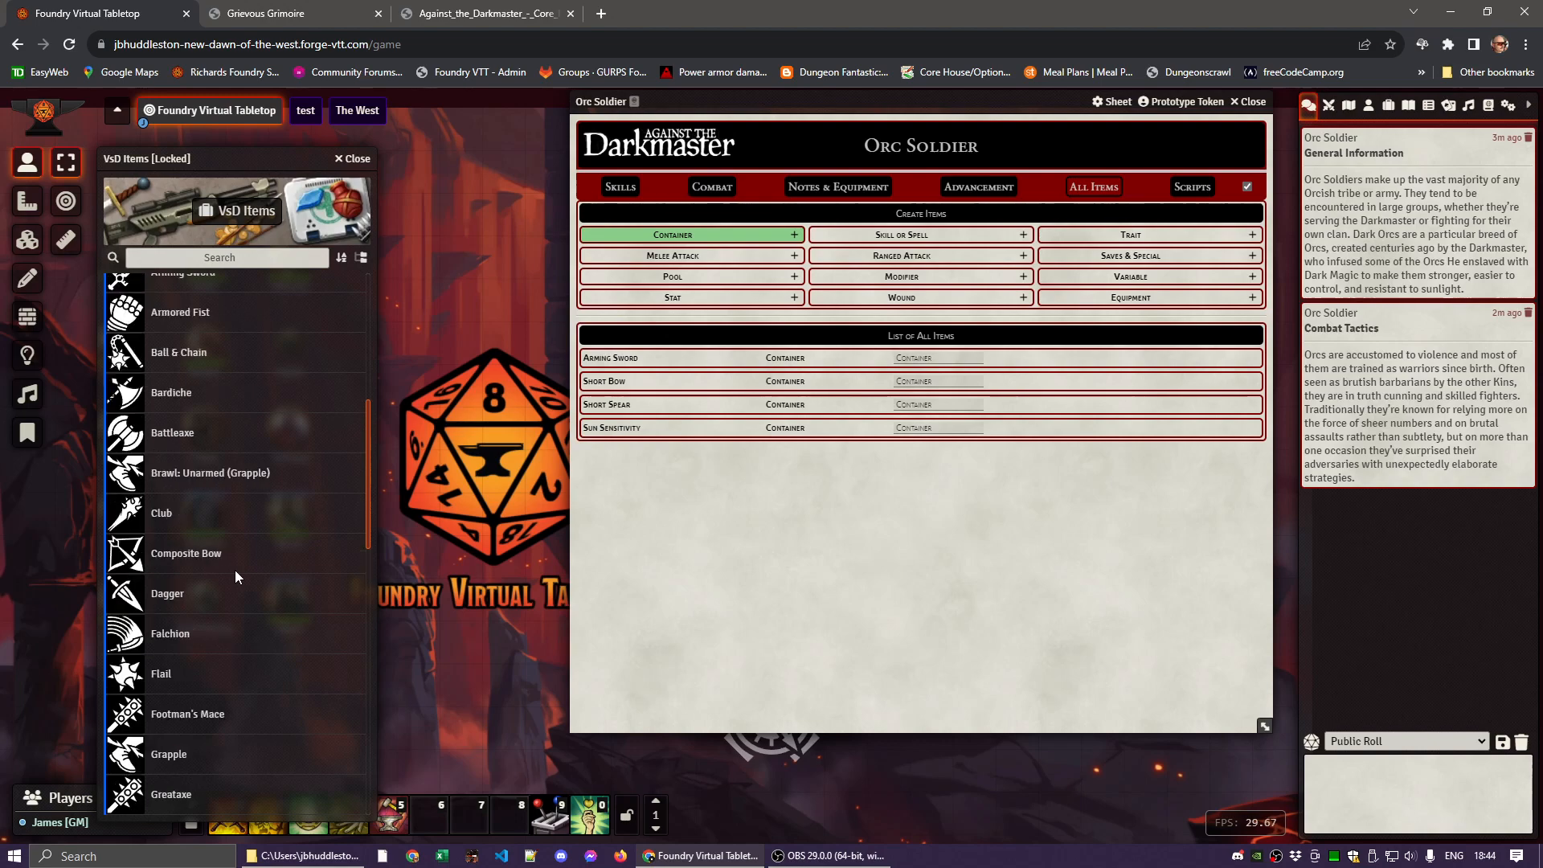
pyautogui.scroll(3, 235, 571)
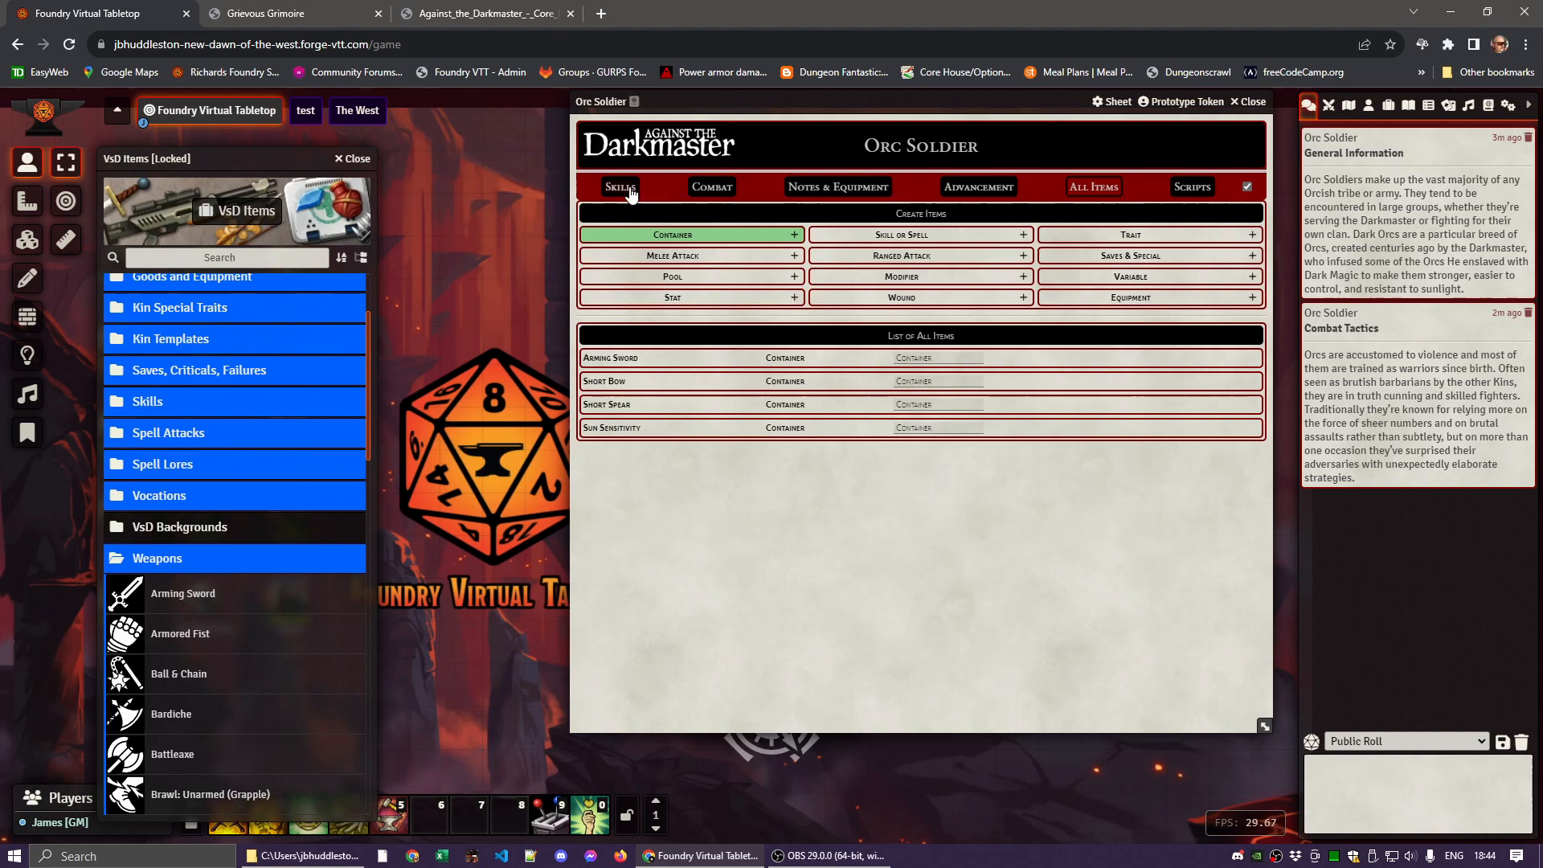
pyautogui.click(712, 187)
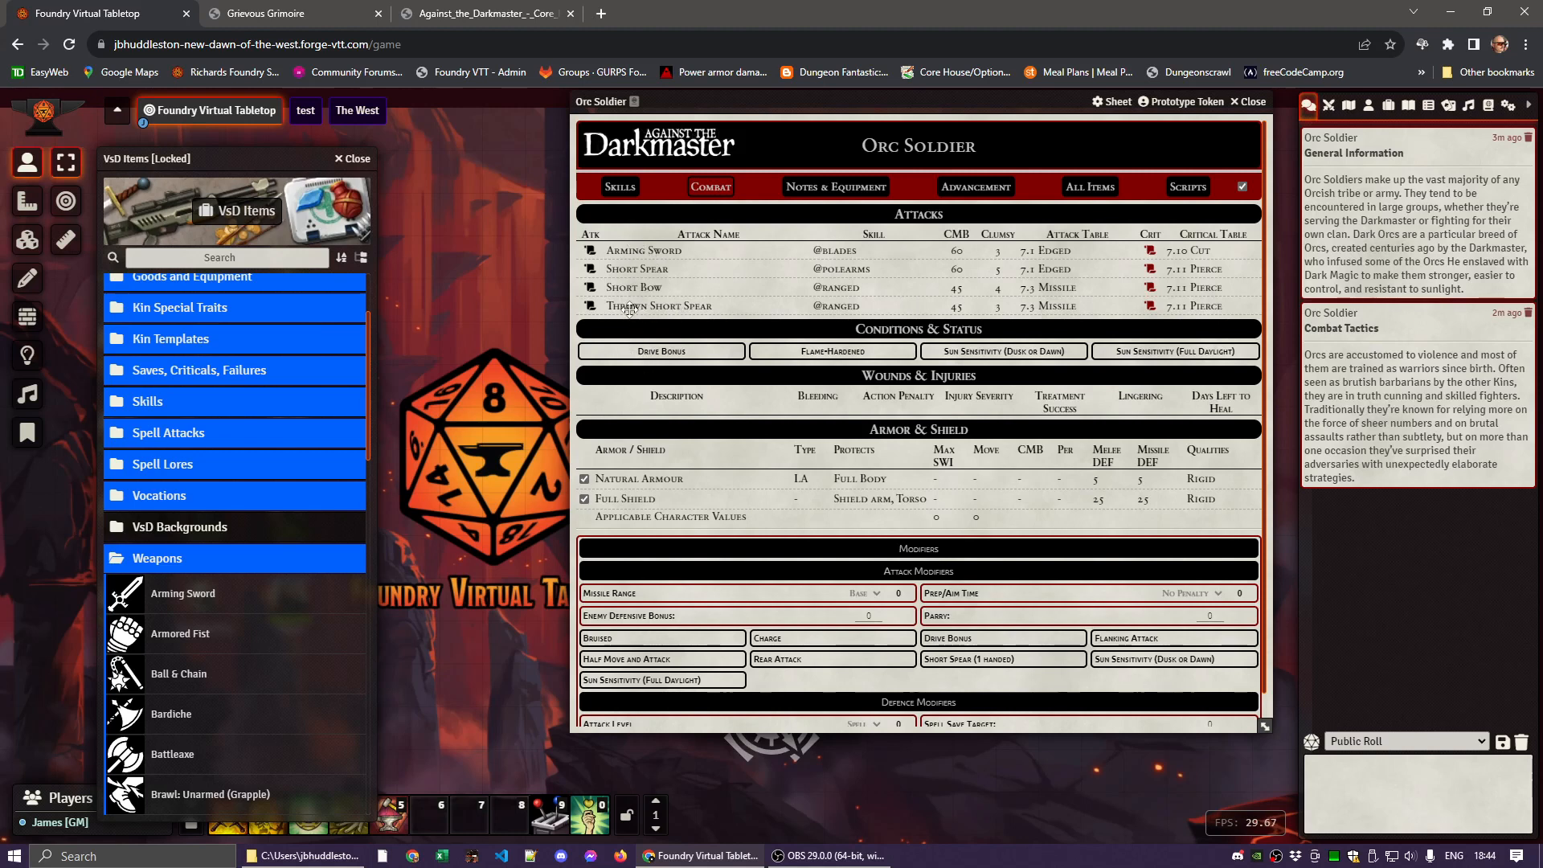
pyautogui.rightClick(641, 307)
pyautogui.click(354, 159)
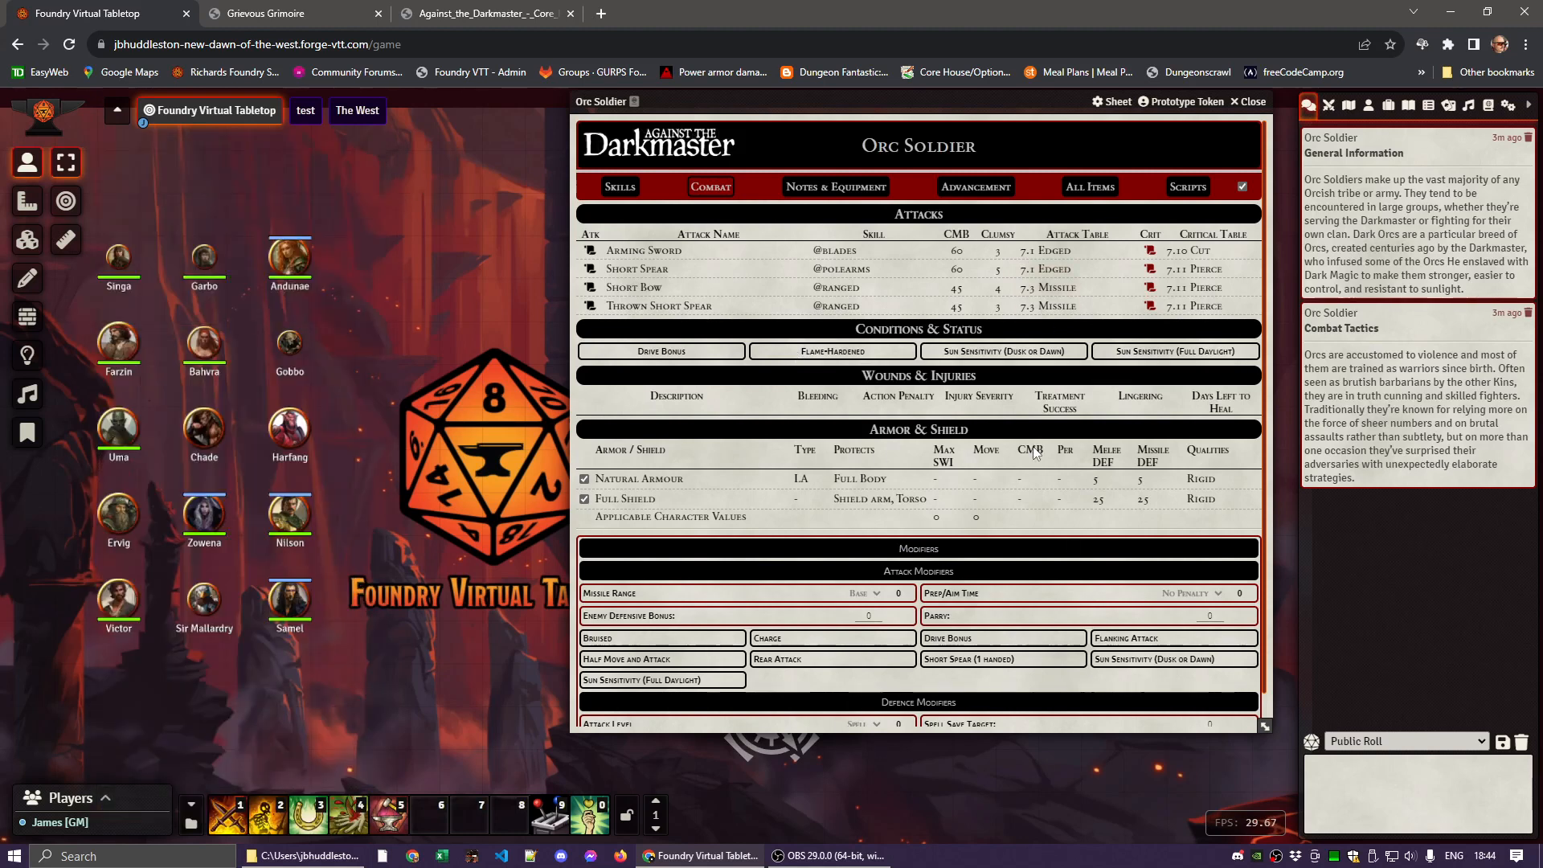
# Switch to the core rules PDF, examine the Orc special abilities, and return to Foundry Virtual Tabletop
pyautogui.click(427, 16)
pyautogui.scroll(-7, 611, 466)
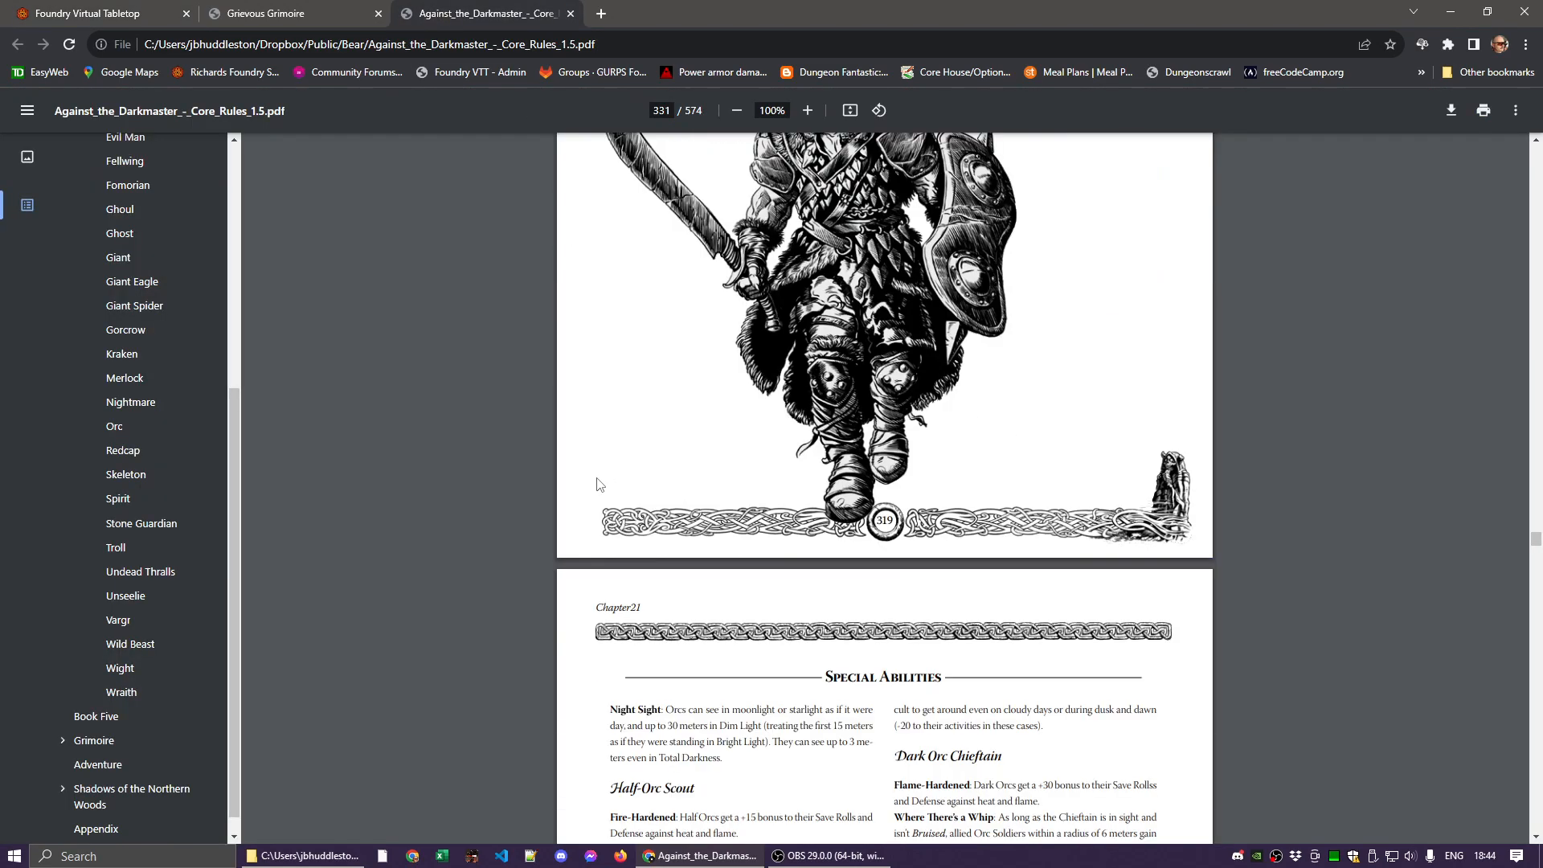
pyautogui.scroll(-4, 597, 485)
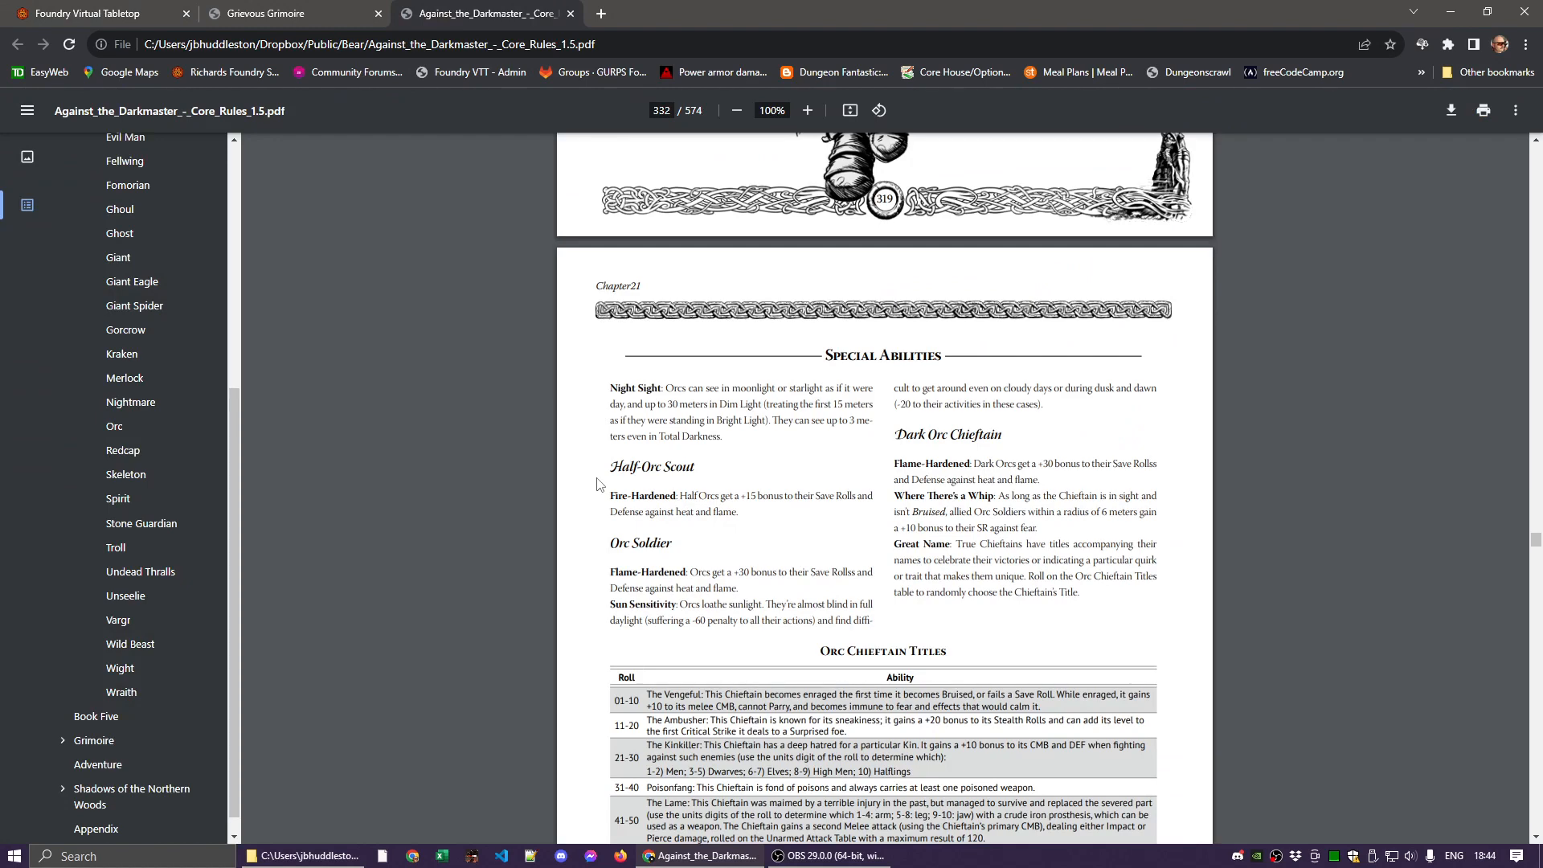
pyautogui.scroll(10, 598, 485)
pyautogui.click(79, 16)
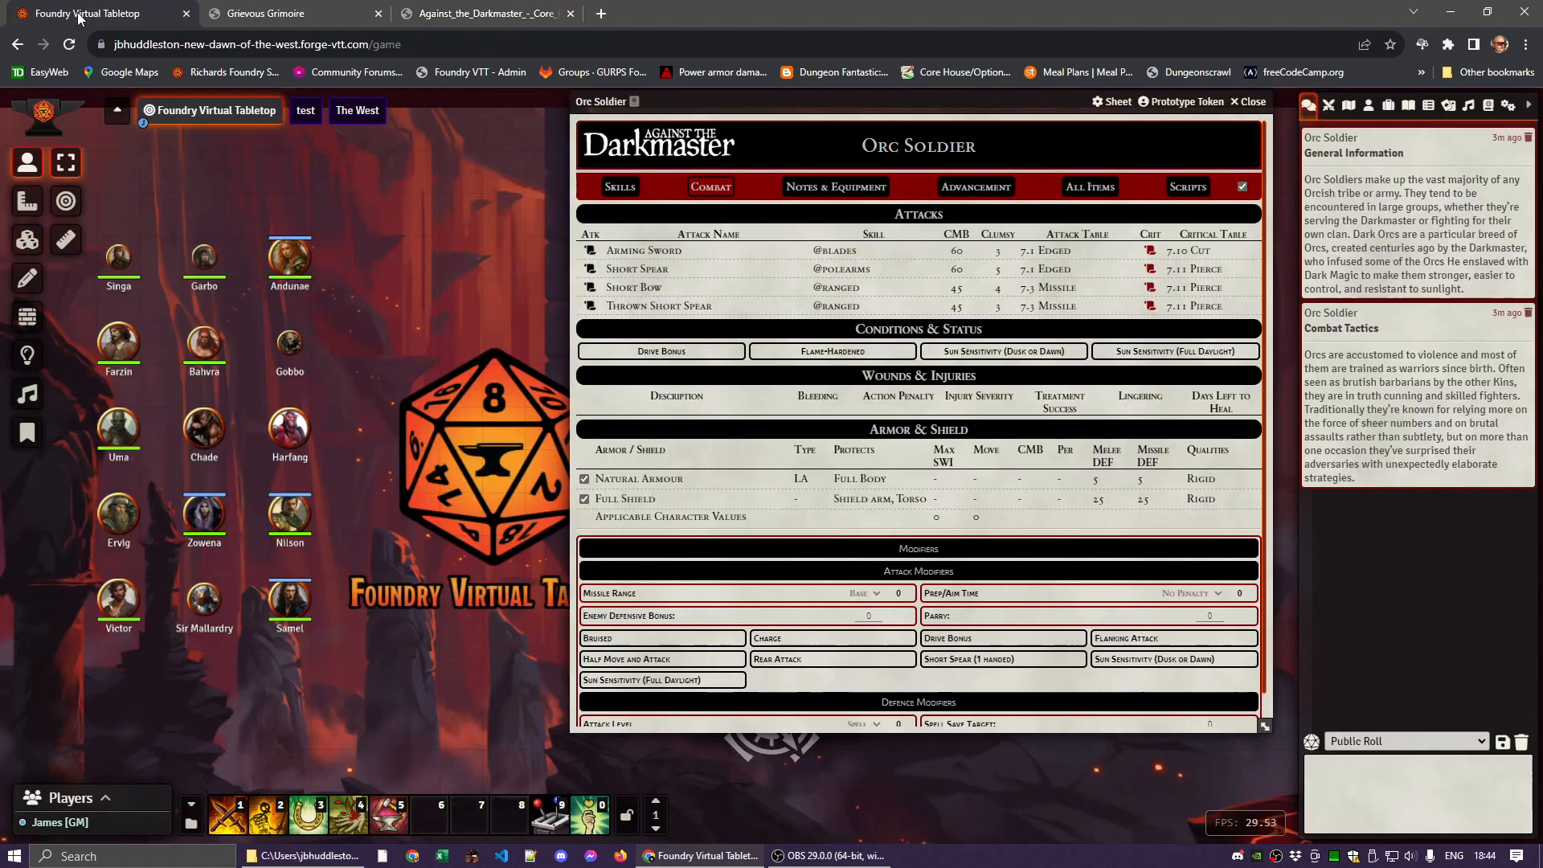
# Set the Orc Soldier's prototype token disposition to Hostile and its token name to "Orc Soldier"
pyautogui.click(1183, 104)
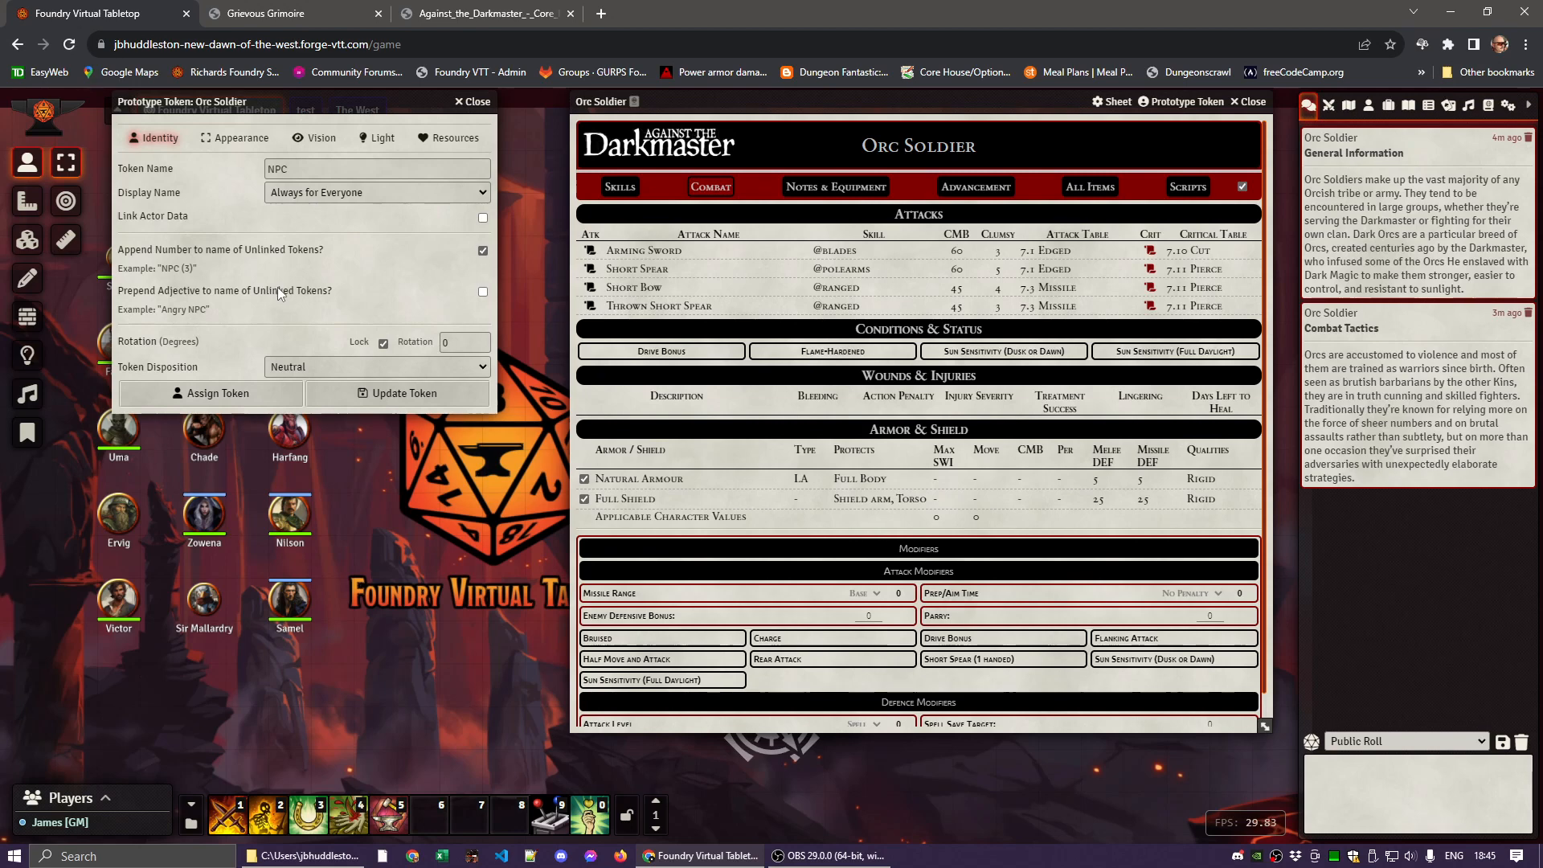
pyautogui.click(289, 365)
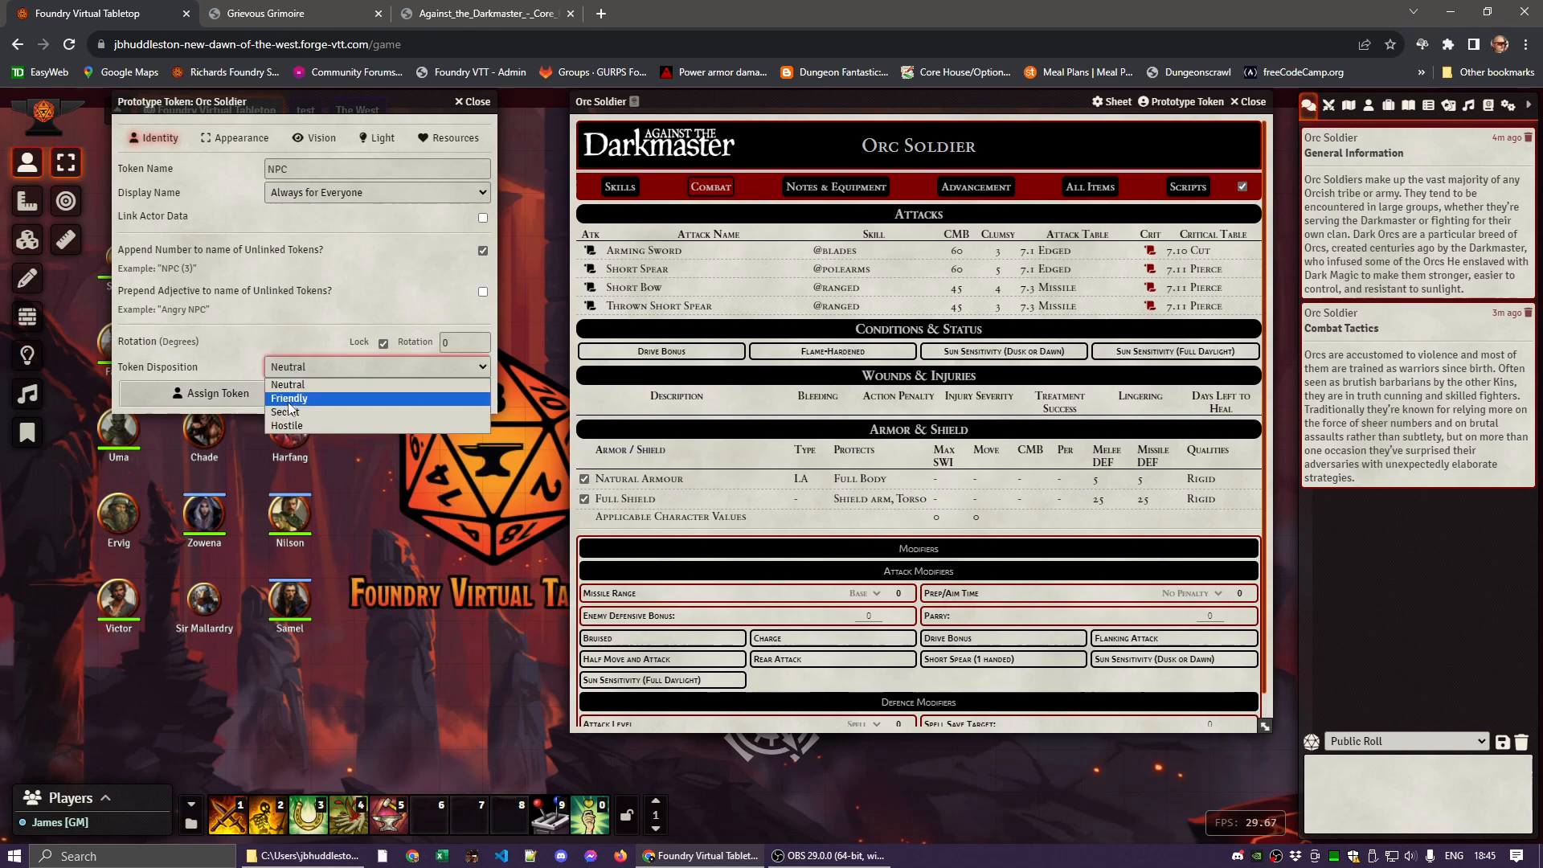
pyautogui.click(289, 426)
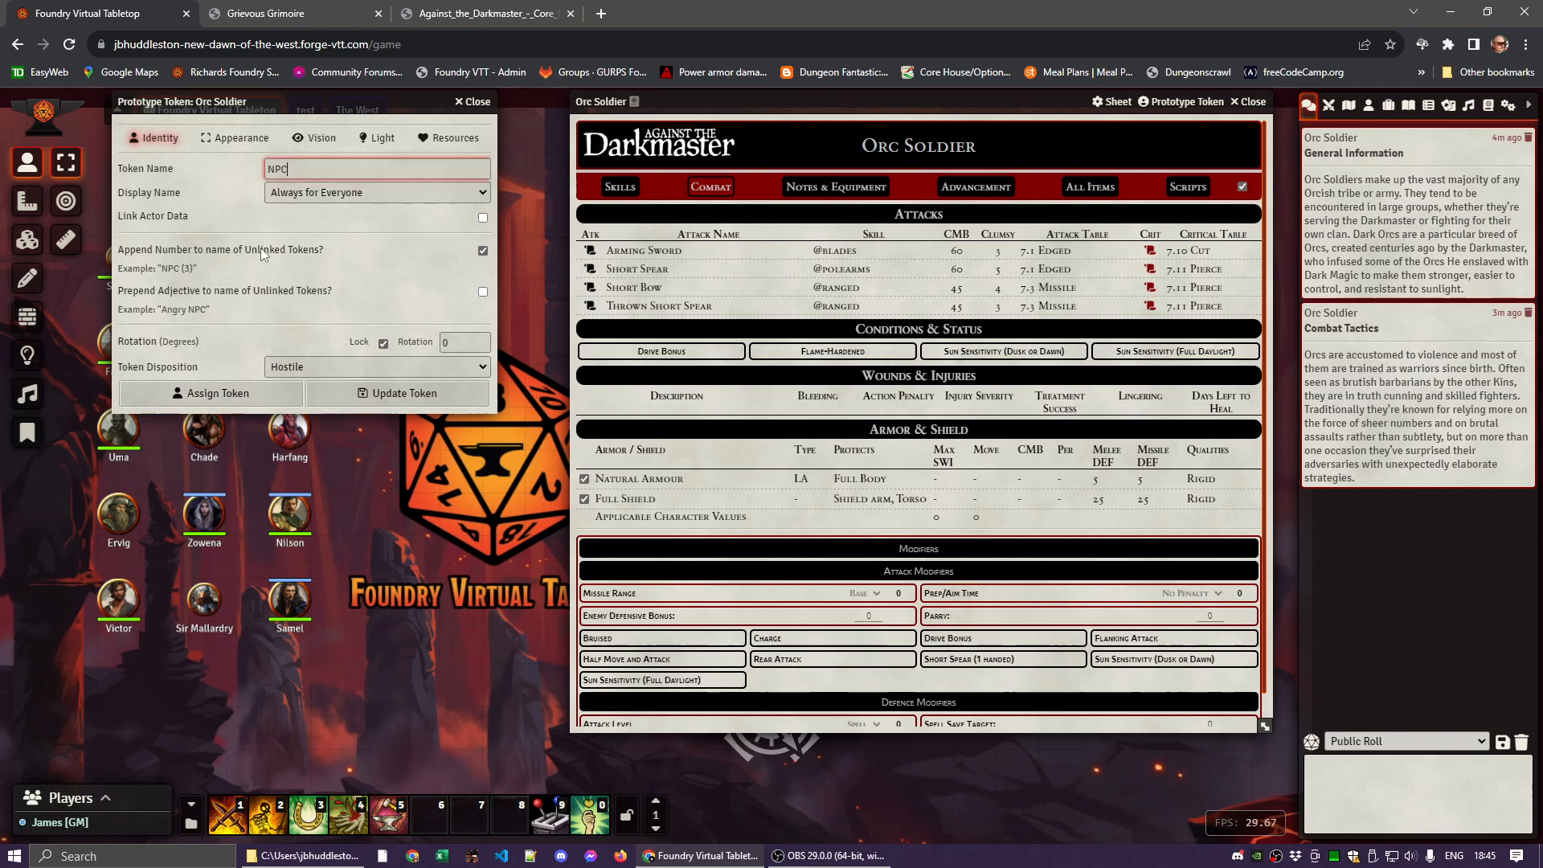
pyautogui.moveTo(304, 165); pyautogui.dragTo(198, 161)
pyautogui.write('Orc Soldier')
pyautogui.click(195, 185)
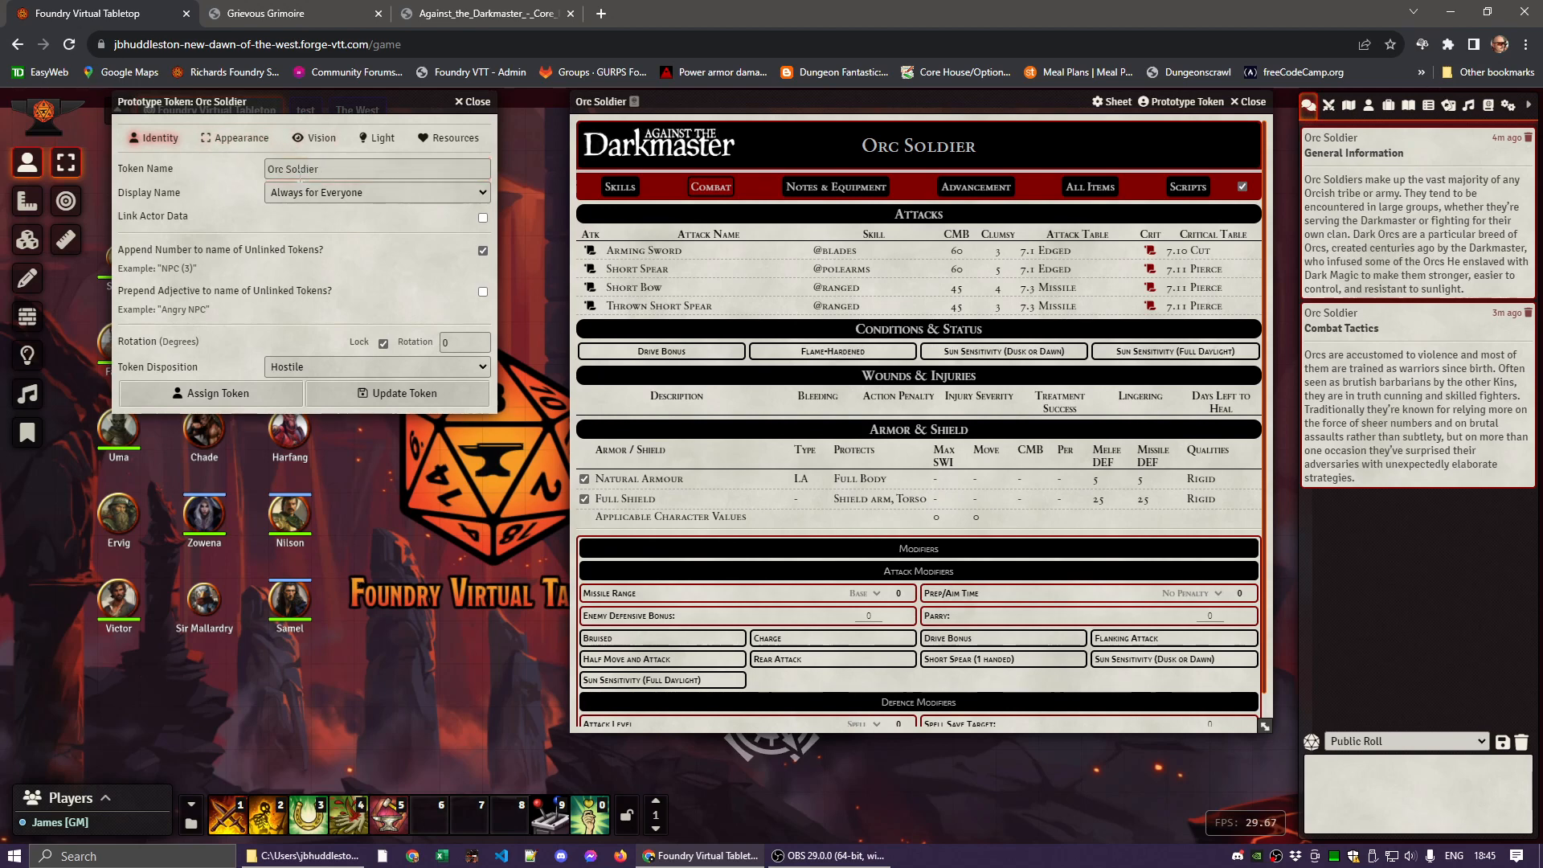
# Examine the prototype token's appearance and vision settings, and read the notes of the Orc Soldier's Night Sight trait
pyautogui.click(238, 141)
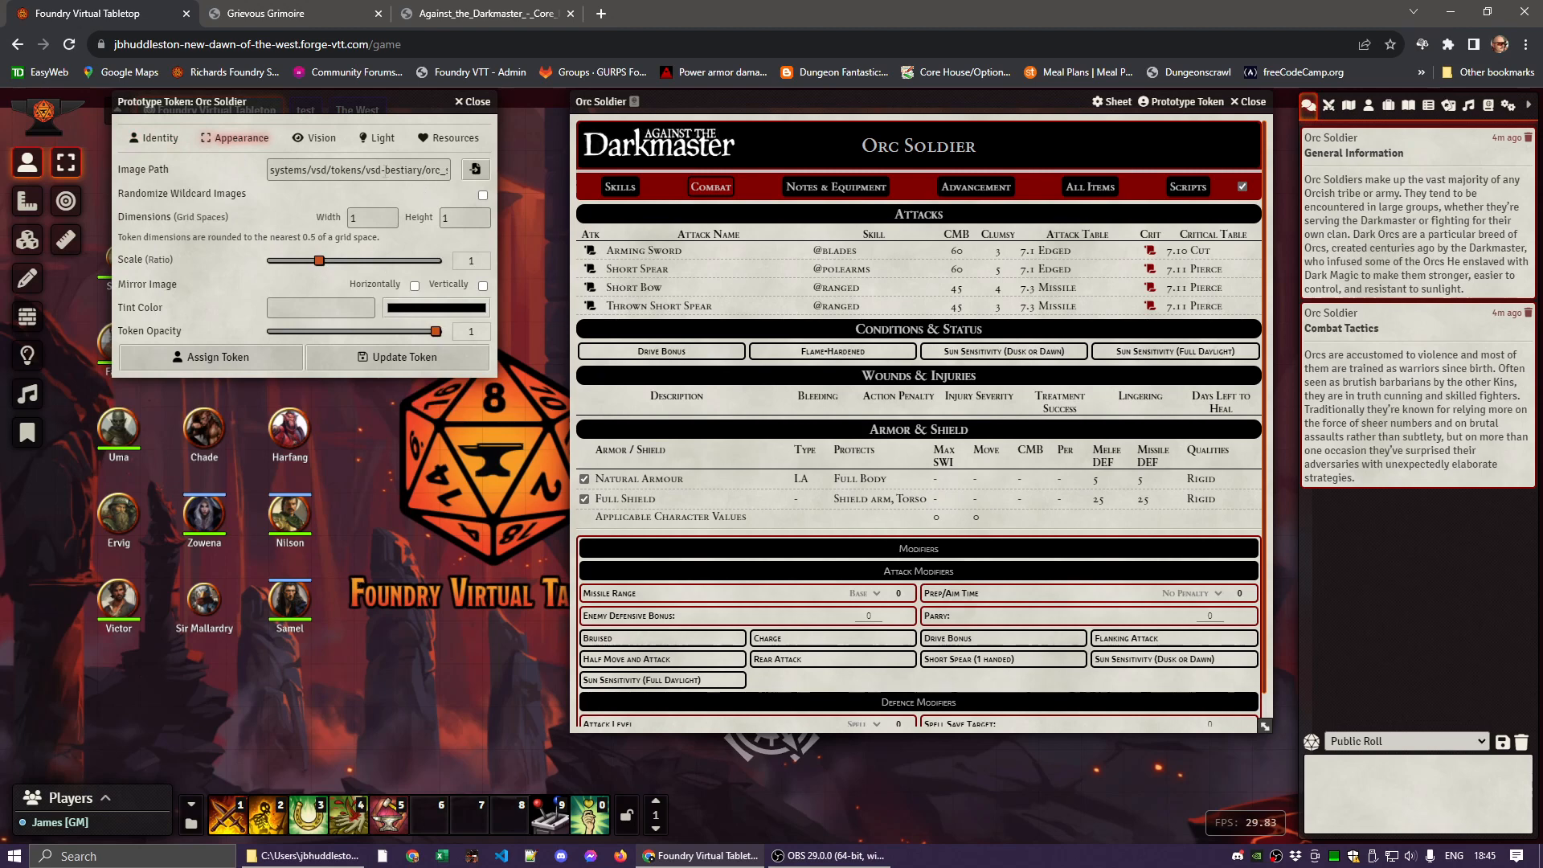
pyautogui.click(1193, 143)
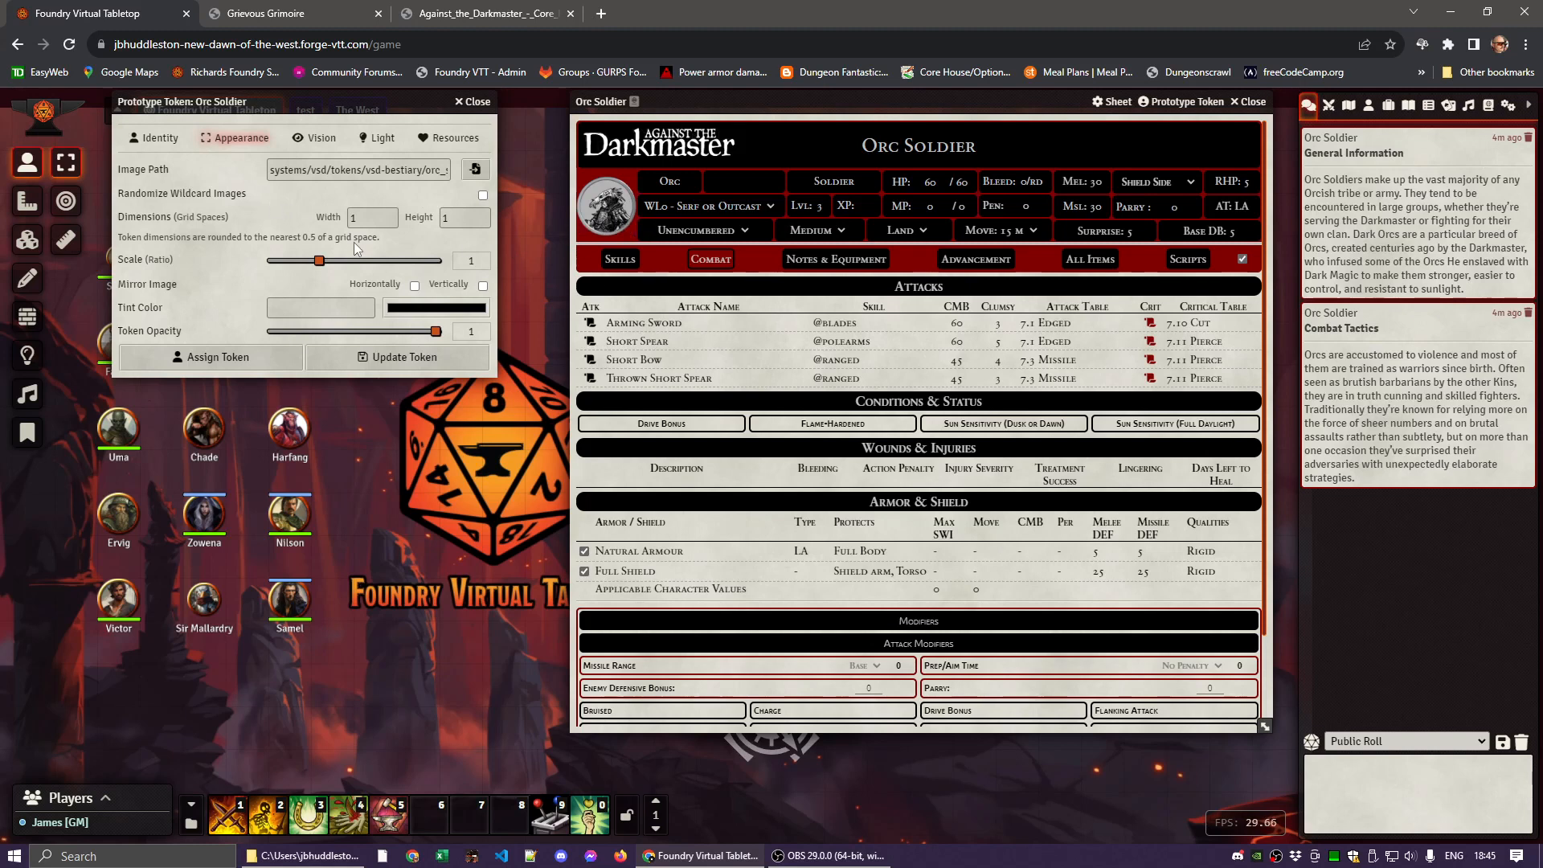
pyautogui.click(319, 138)
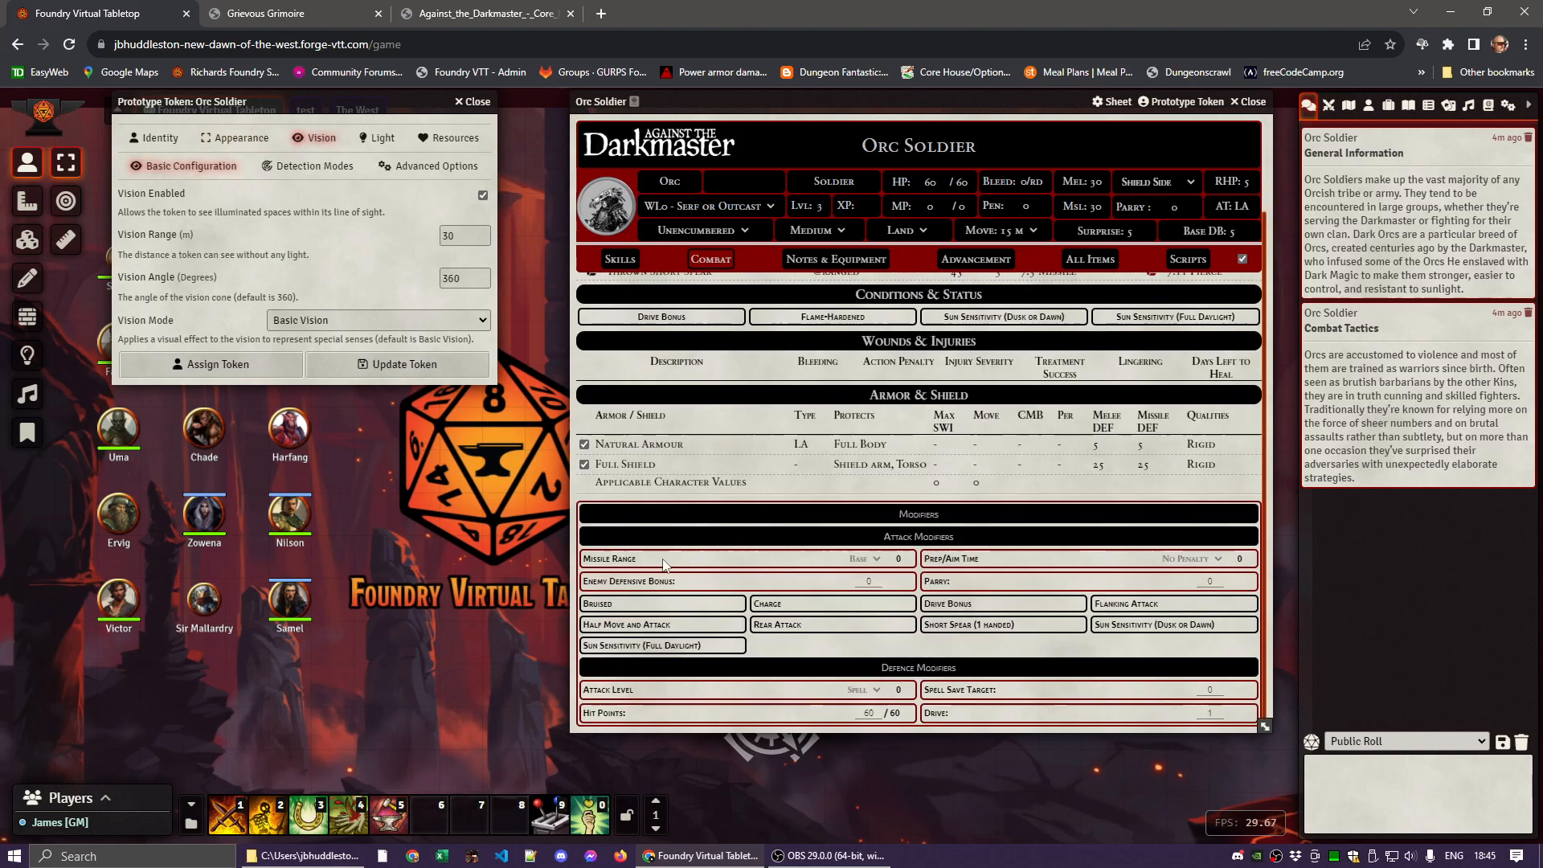
pyautogui.click(620, 259)
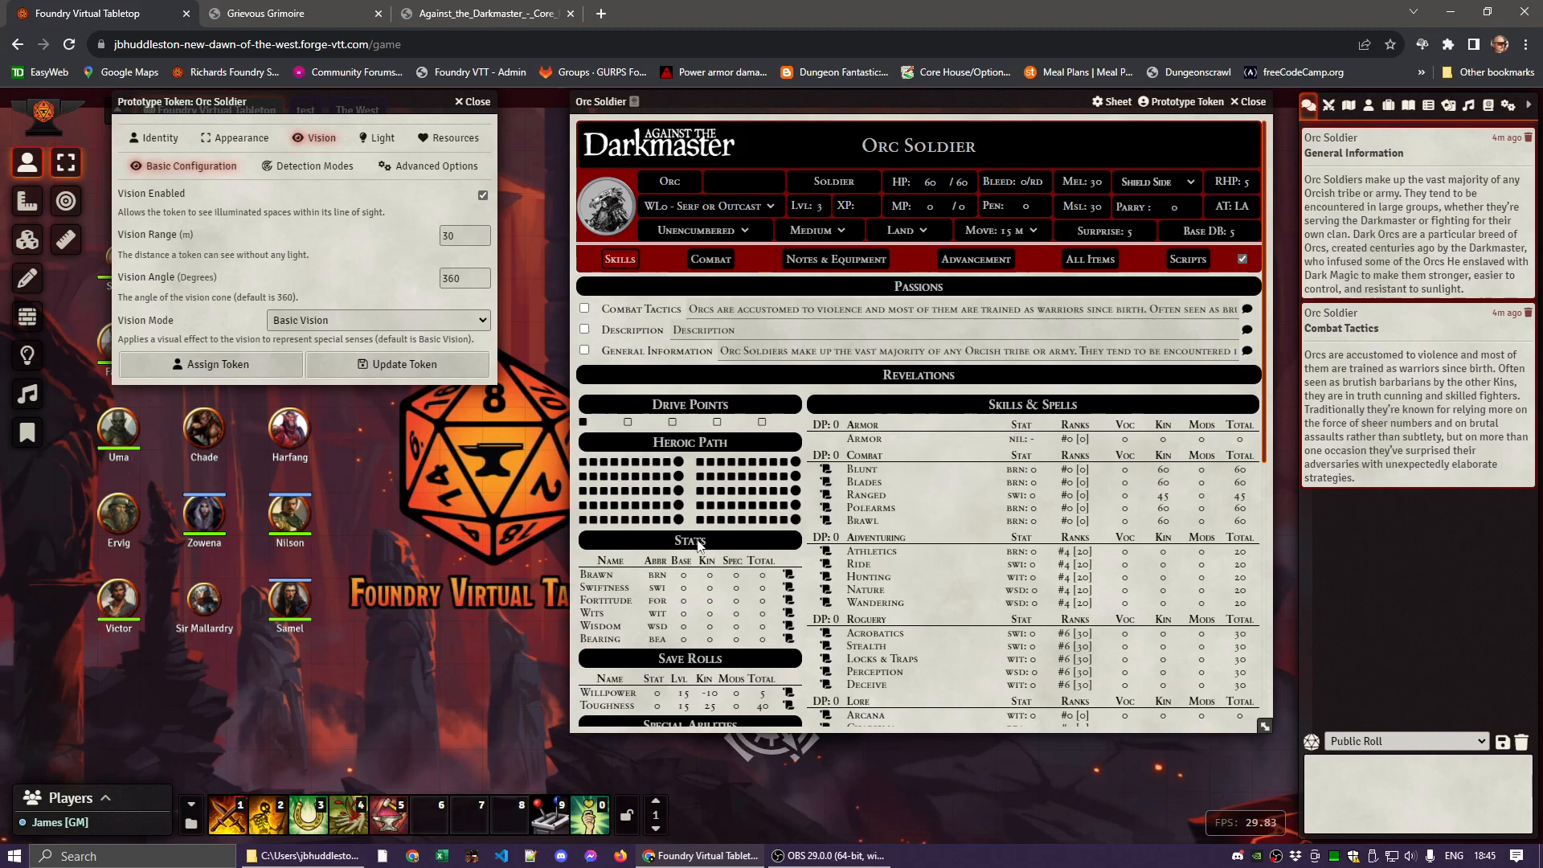
pyautogui.scroll(-5, 622, 386)
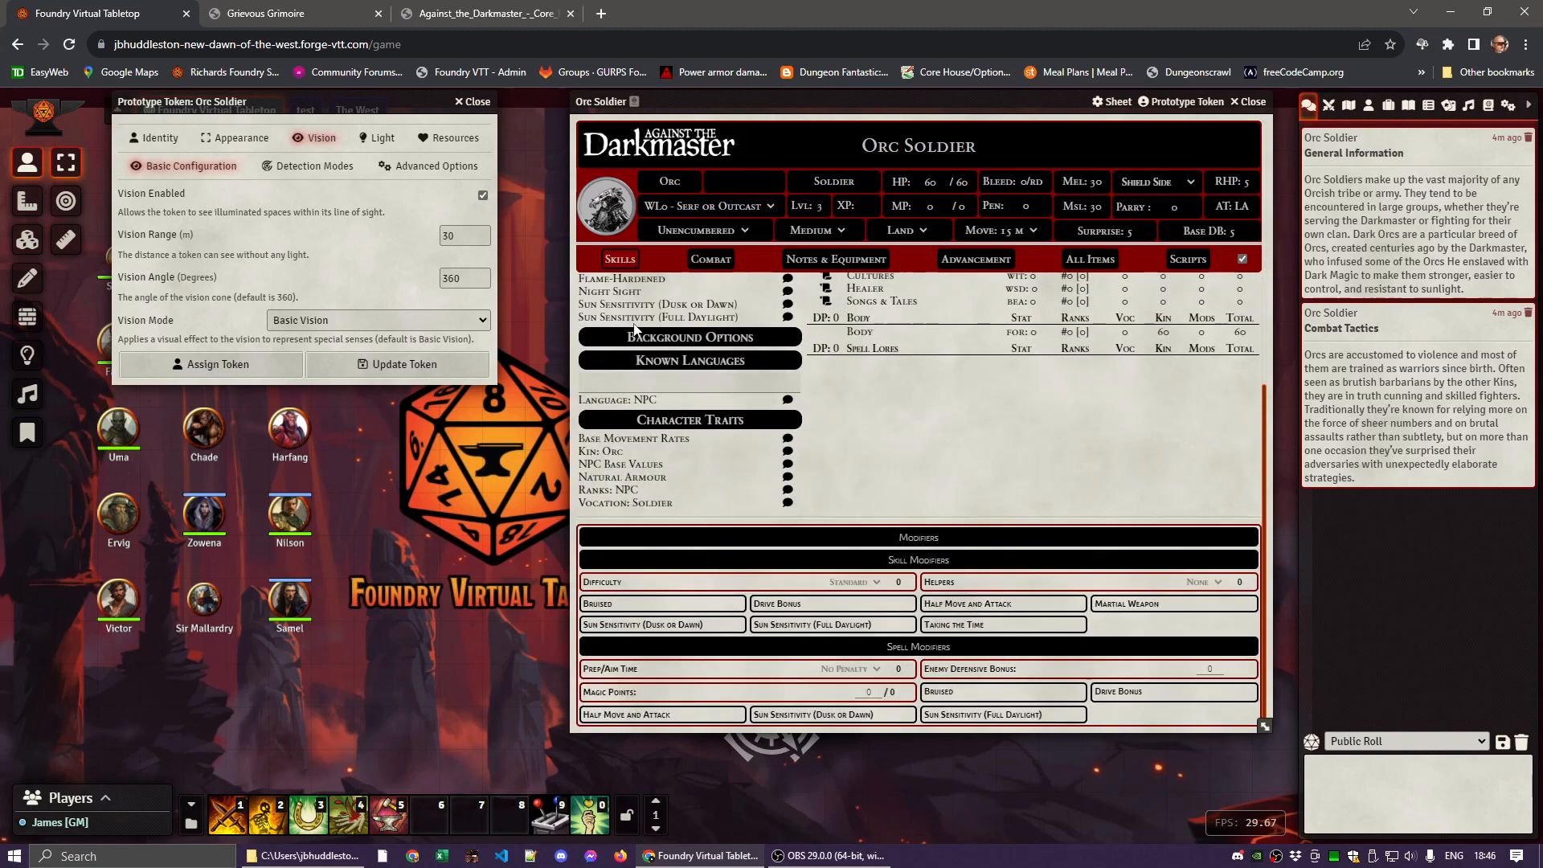
pyautogui.click(625, 291)
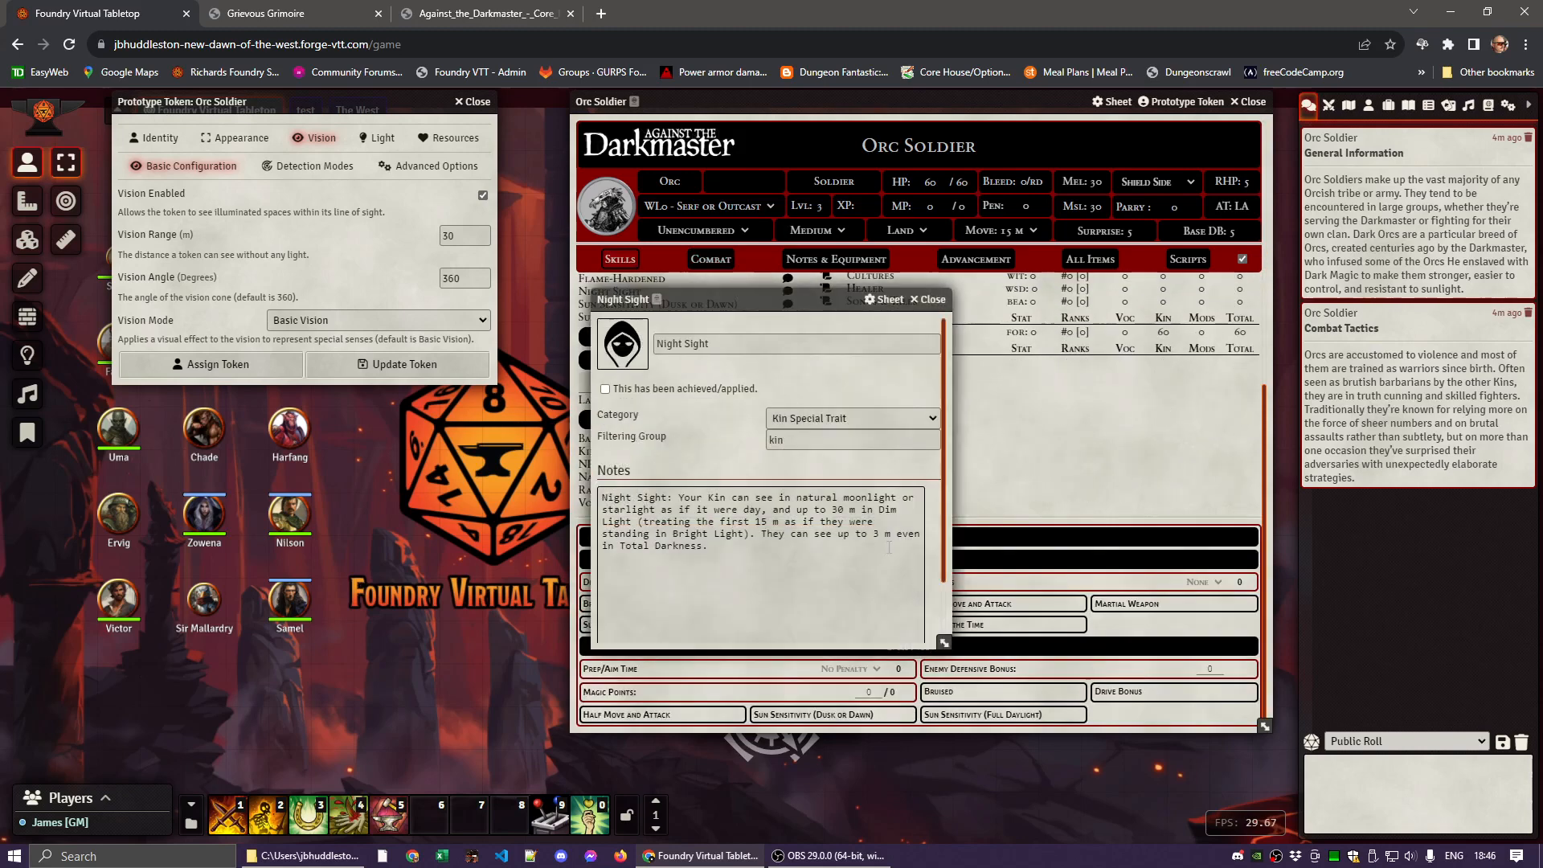
pyautogui.click(925, 299)
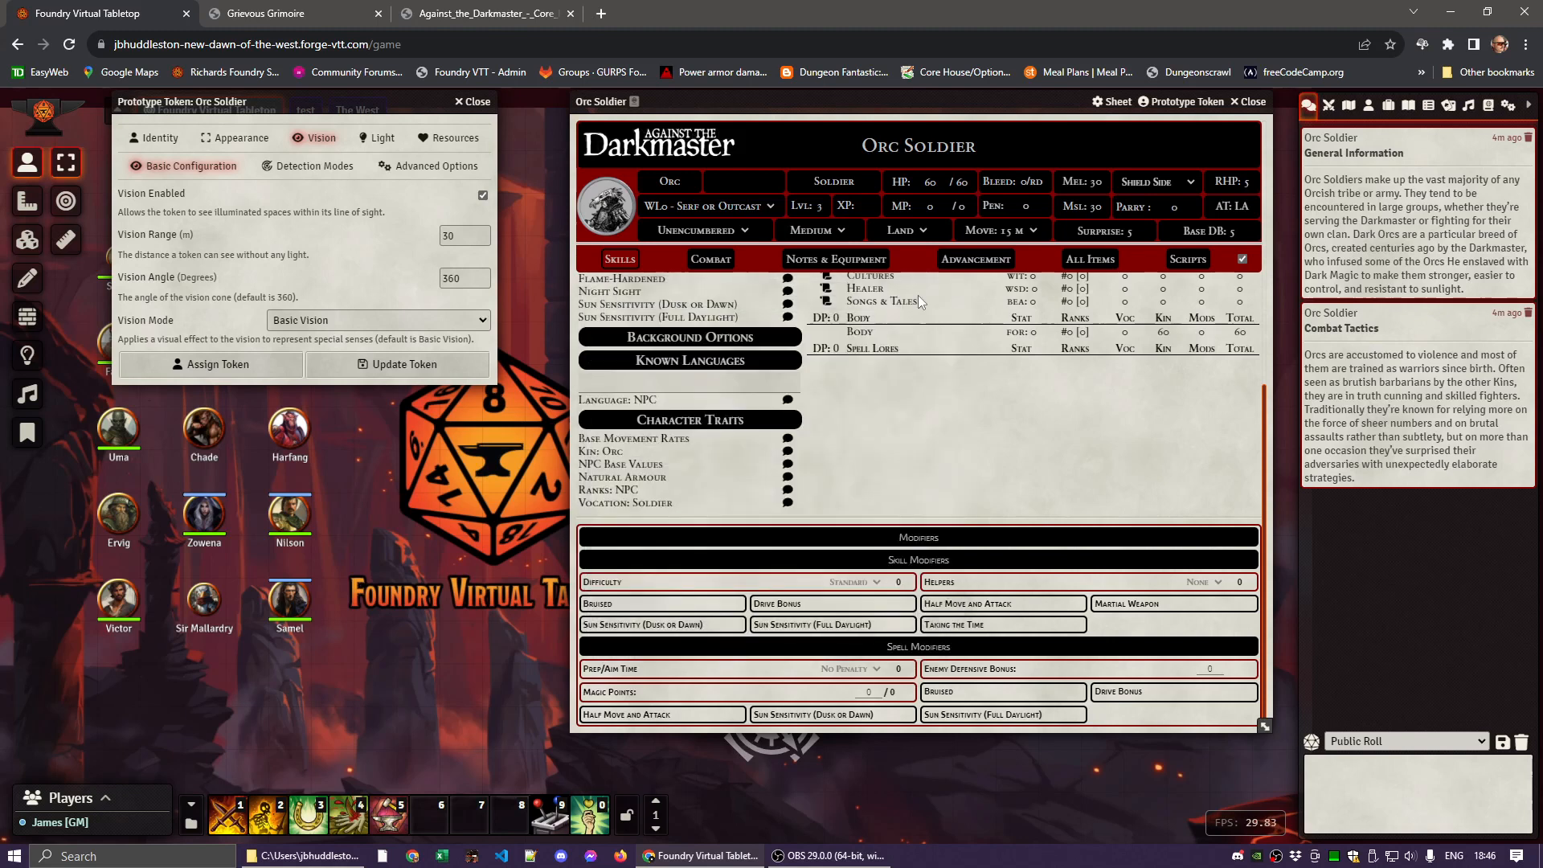
# Check the Orc Soldier prototype token's light and resource settings, save the token, and close the character sheet
pyautogui.click(379, 141)
pyautogui.click(456, 140)
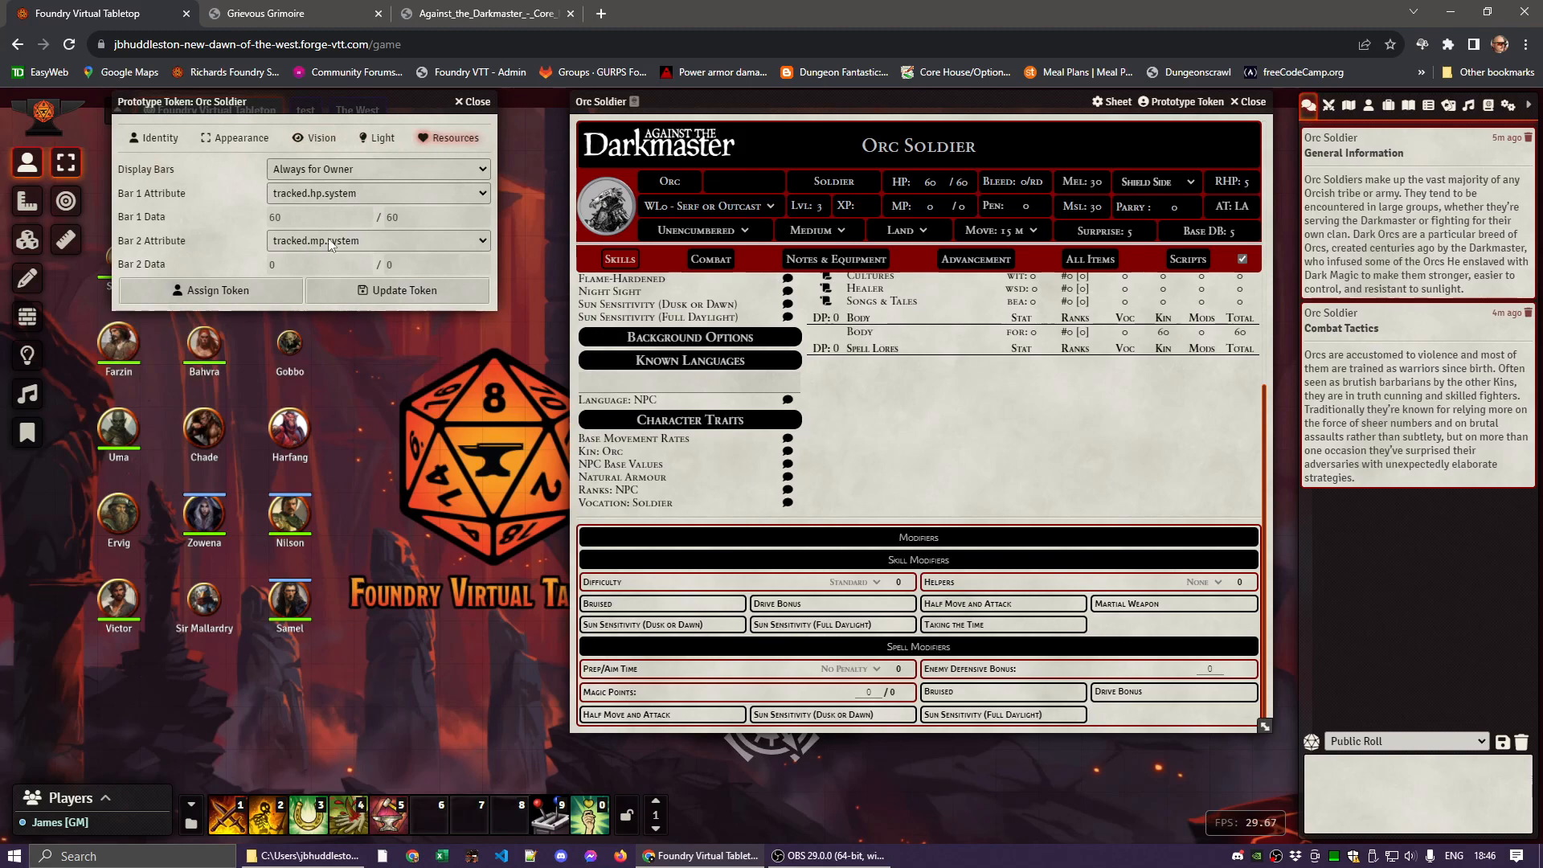
pyautogui.scroll(10, 933, 446)
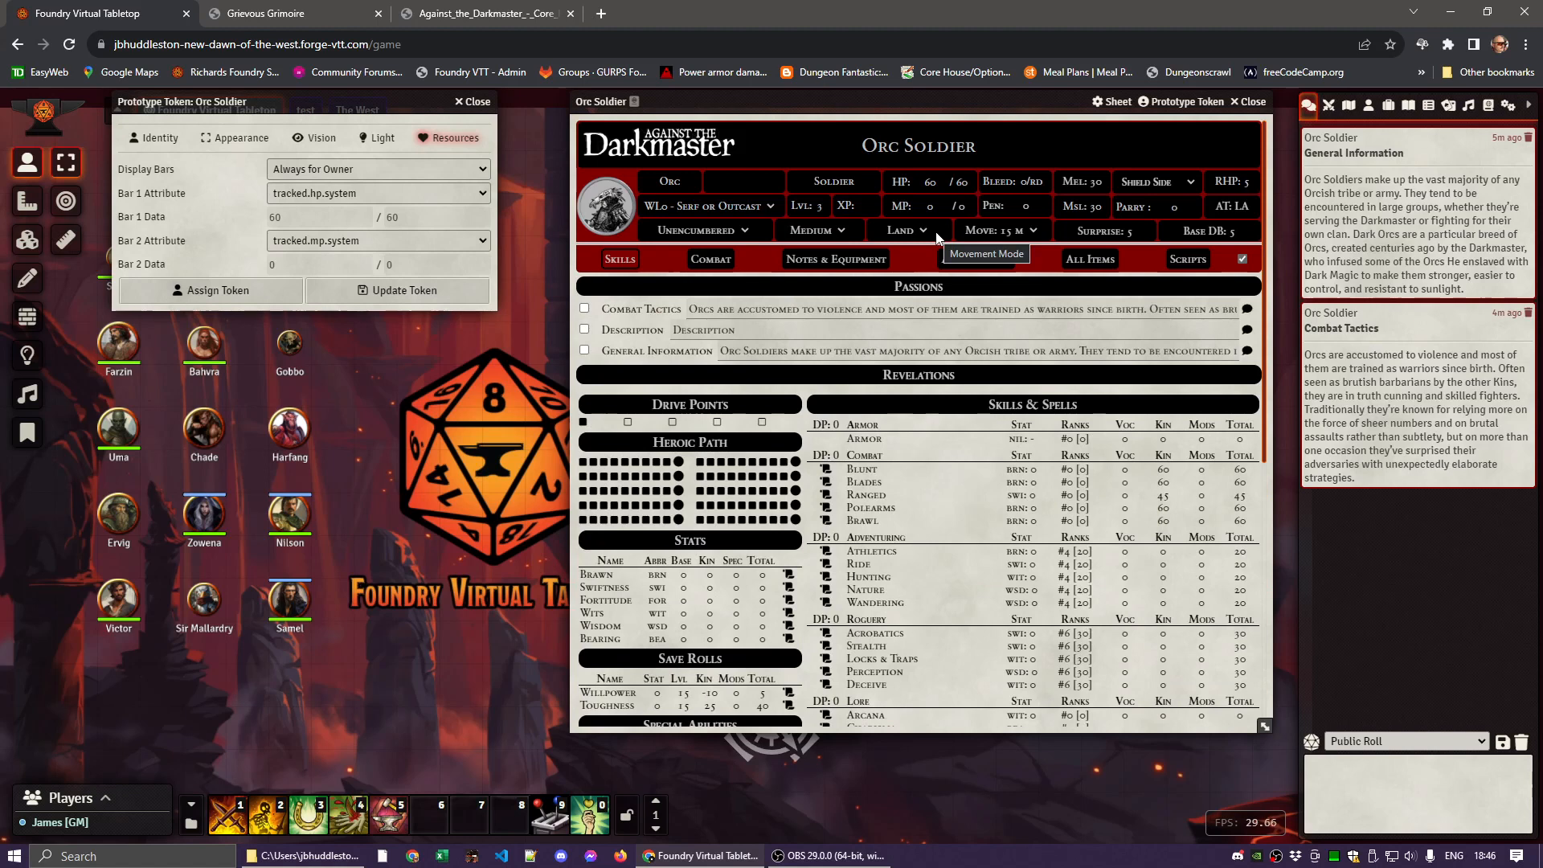
pyautogui.click(360, 293)
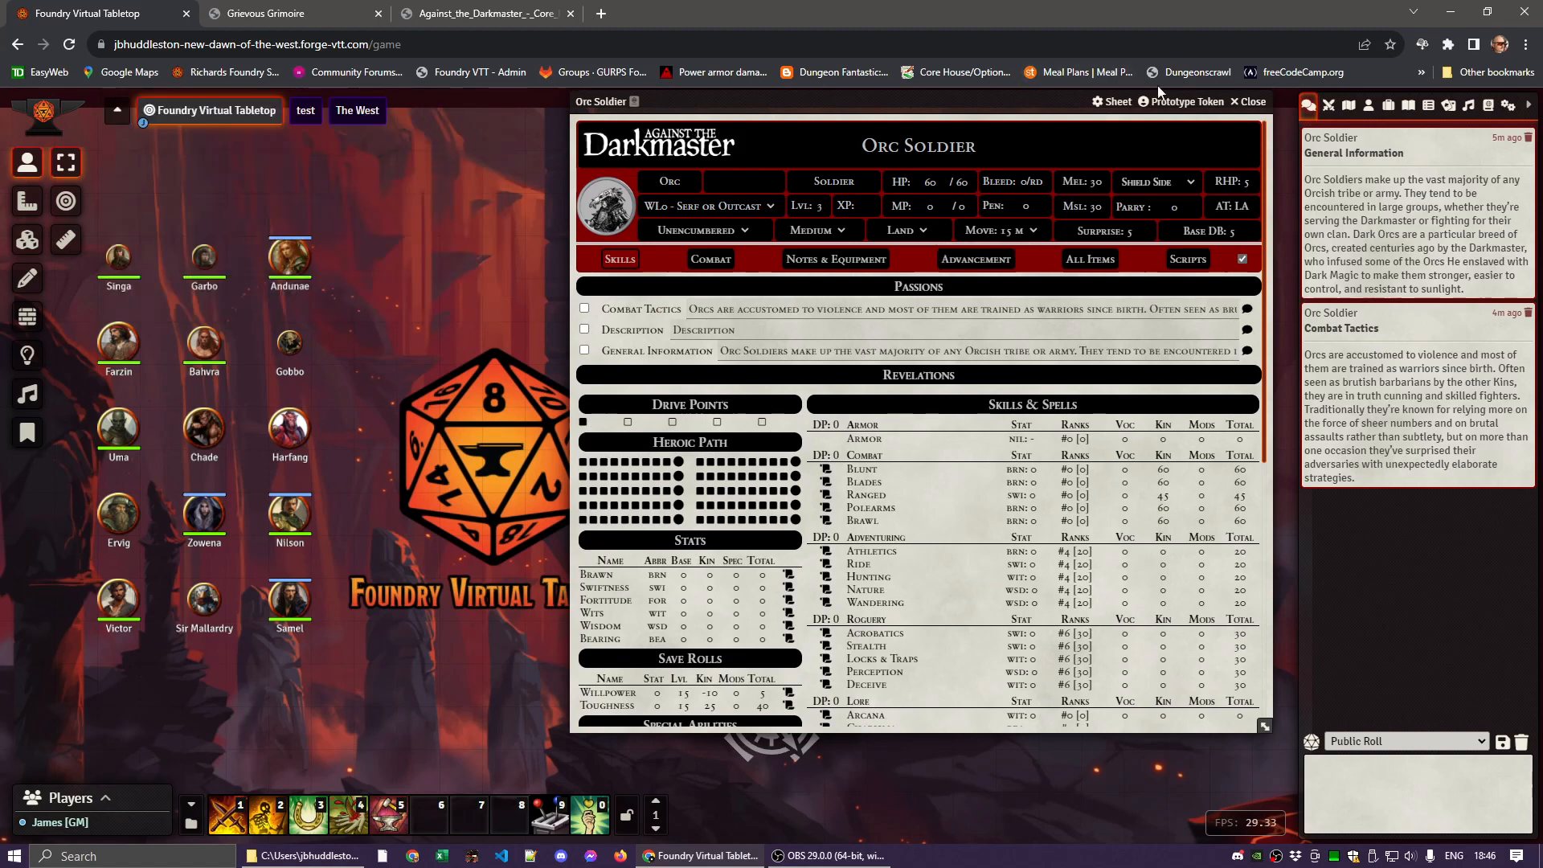
pyautogui.click(1248, 101)
# Place three Orc Soldier tokens from the actor directory near each other on the scene's rocky ledge
pyautogui.click(1369, 105)
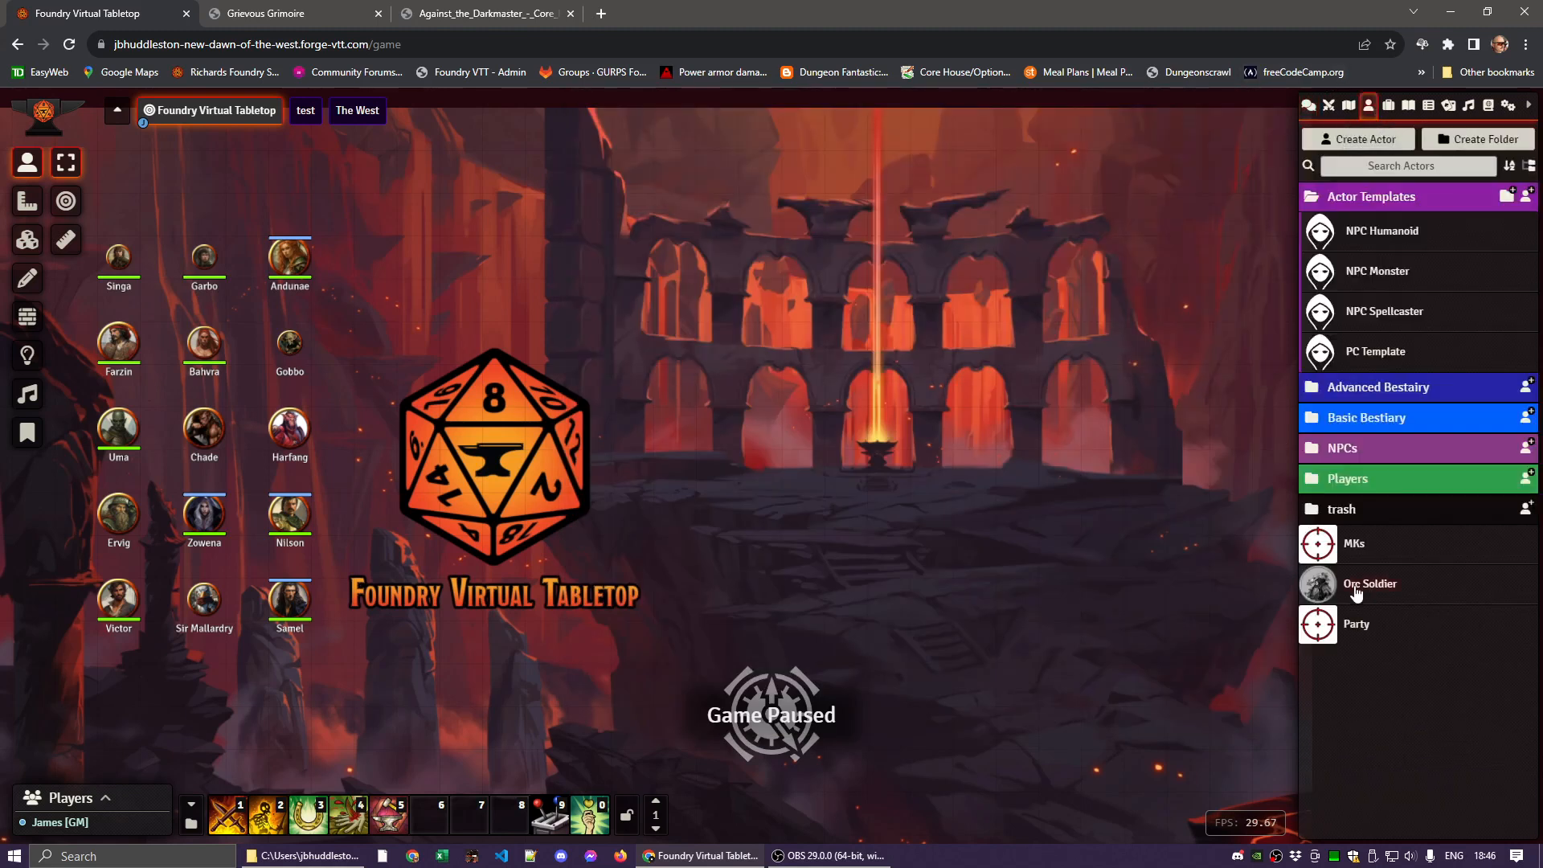
pyautogui.moveTo(1338, 586); pyautogui.dragTo(968, 423)
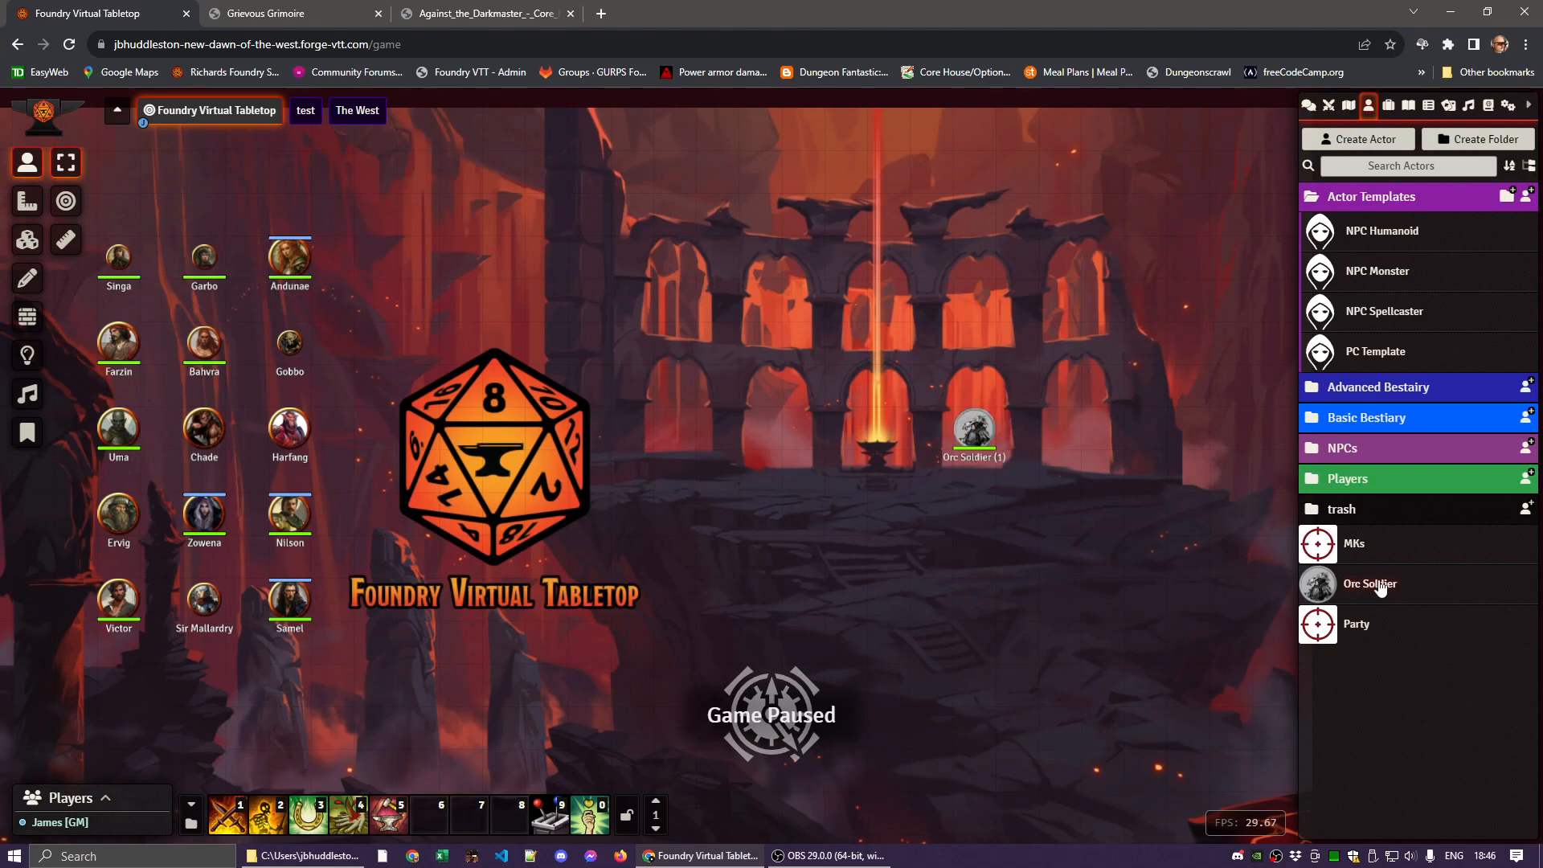
pyautogui.moveTo(1376, 587); pyautogui.dragTo(973, 528)
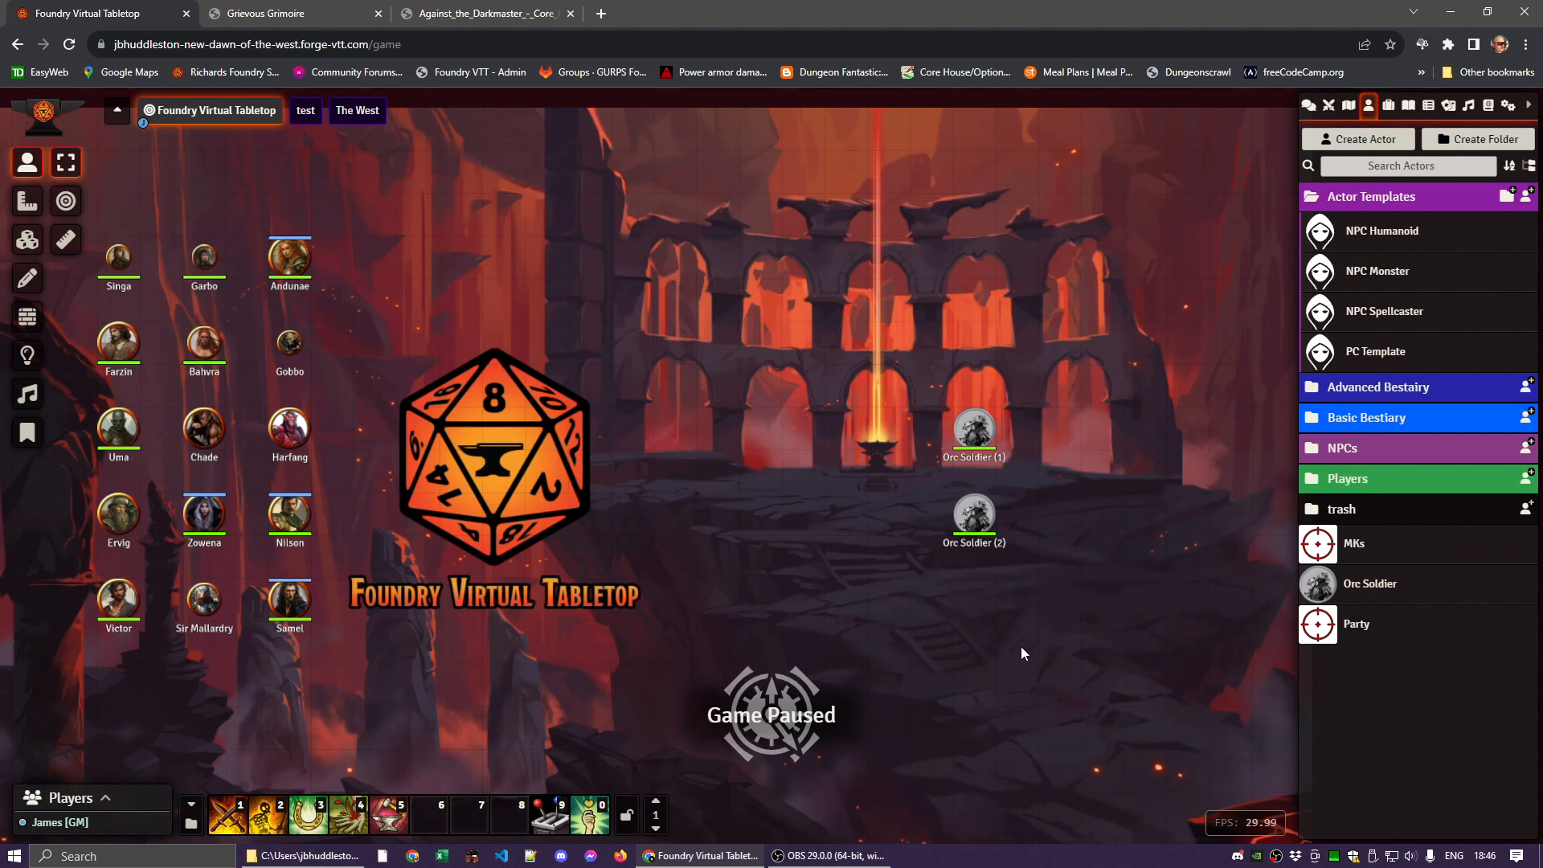
pyautogui.moveTo(1377, 593); pyautogui.dragTo(1058, 430)
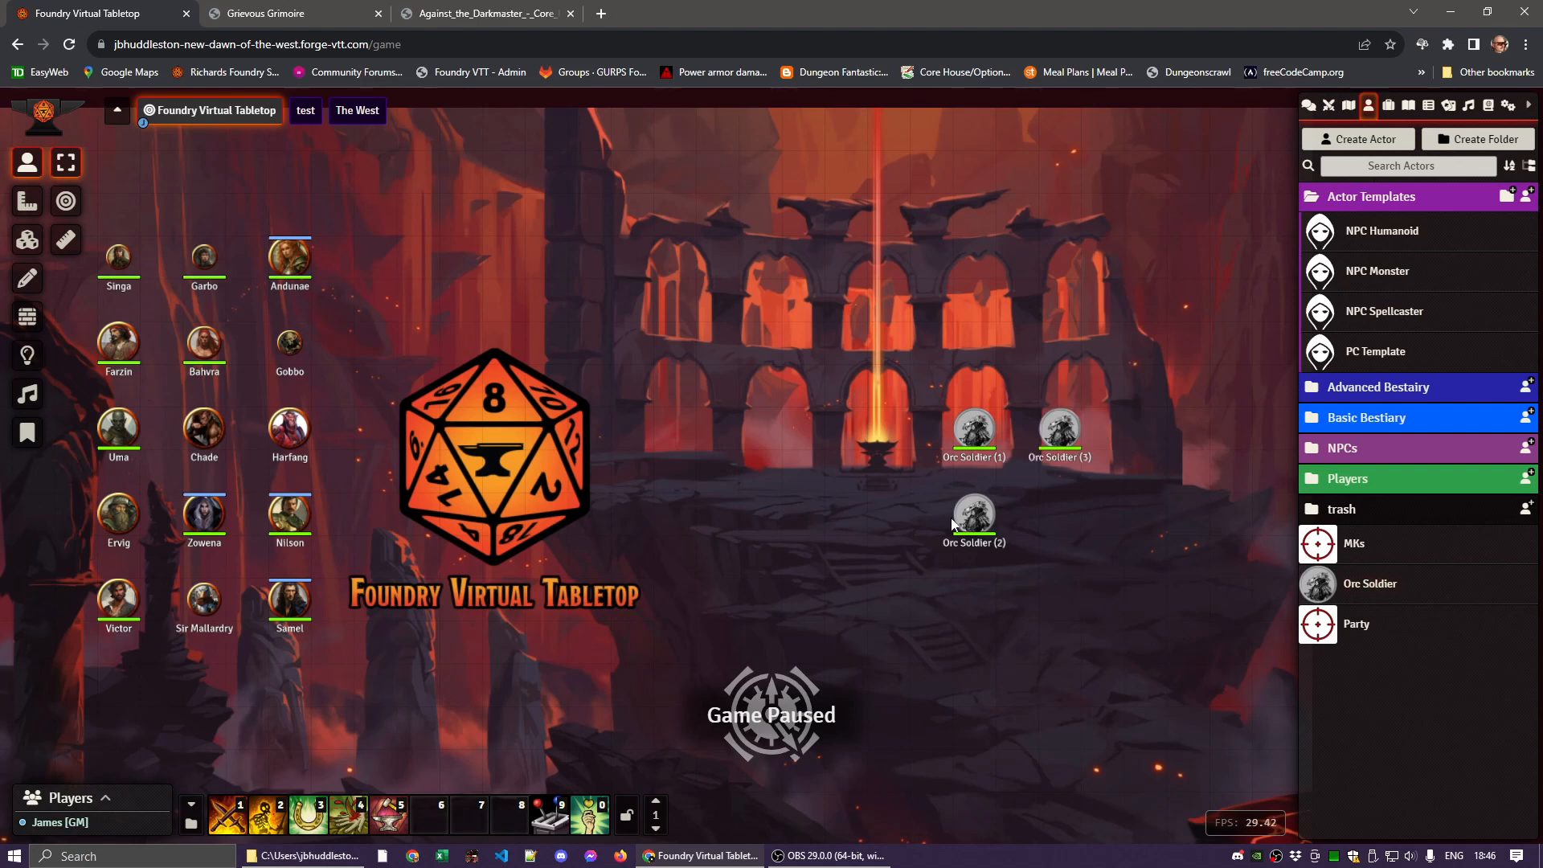
# Add all three Orc Soldier tokens to a combat encounter and display the encounter's combatant list
pyautogui.moveTo(893, 342); pyautogui.dragTo(1117, 609)
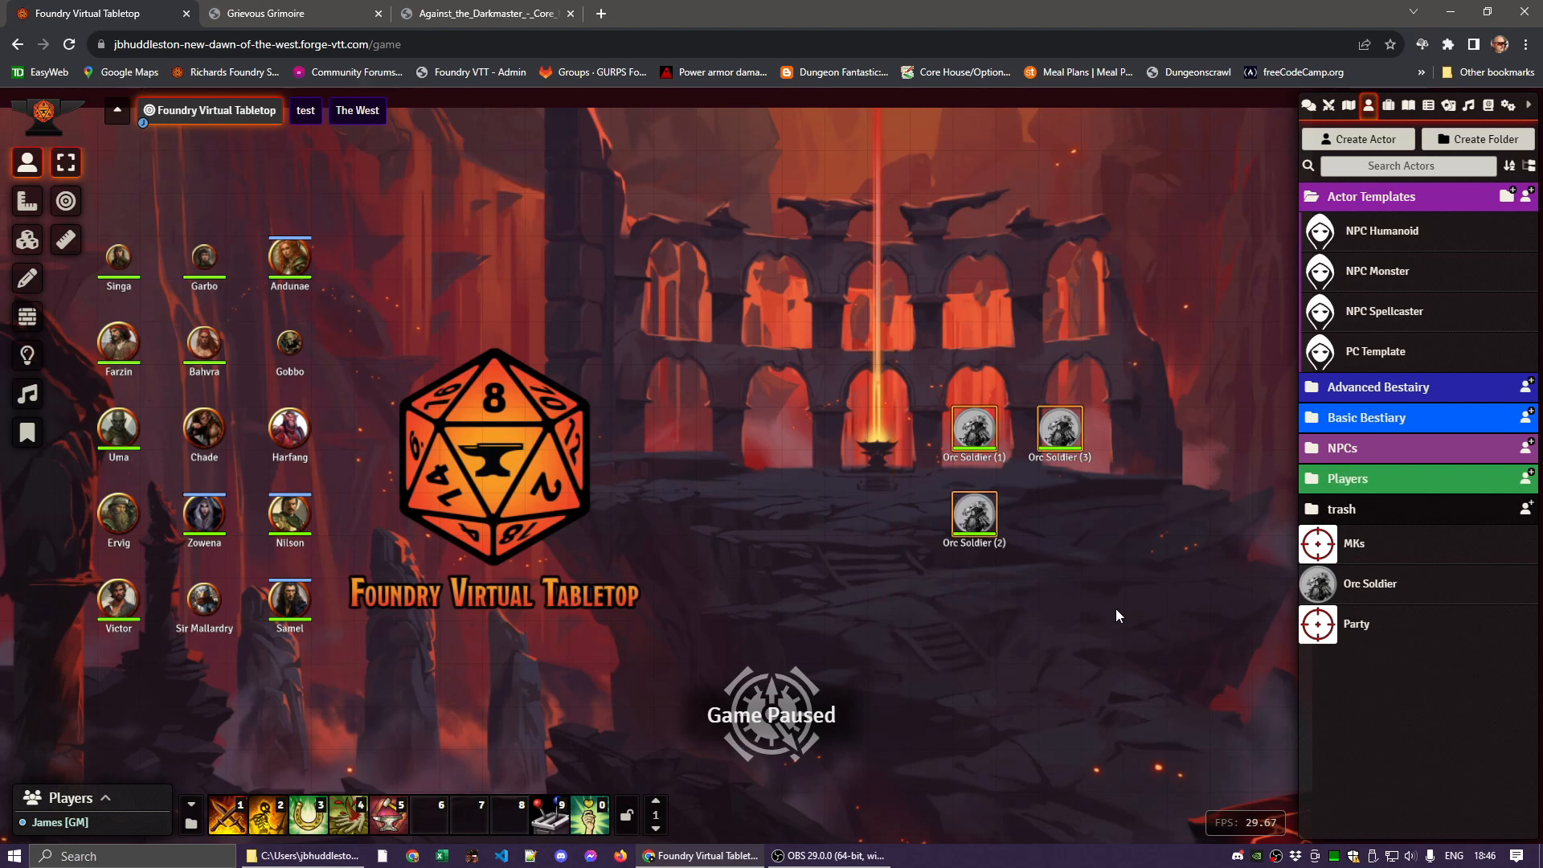
pyautogui.rightClick(1062, 435)
pyautogui.click(1097, 454)
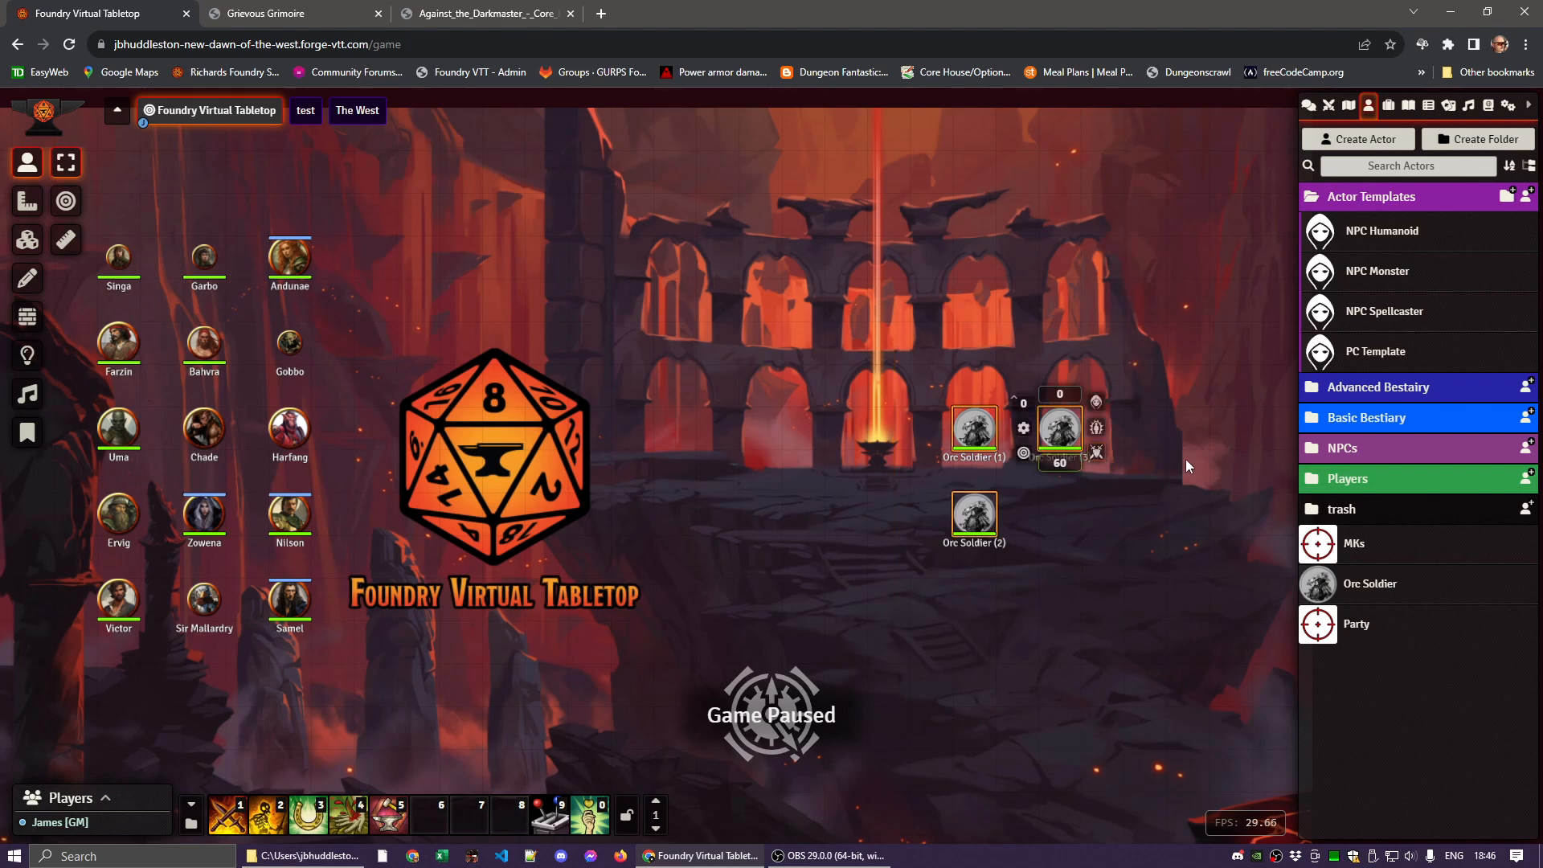
pyautogui.click(1329, 107)
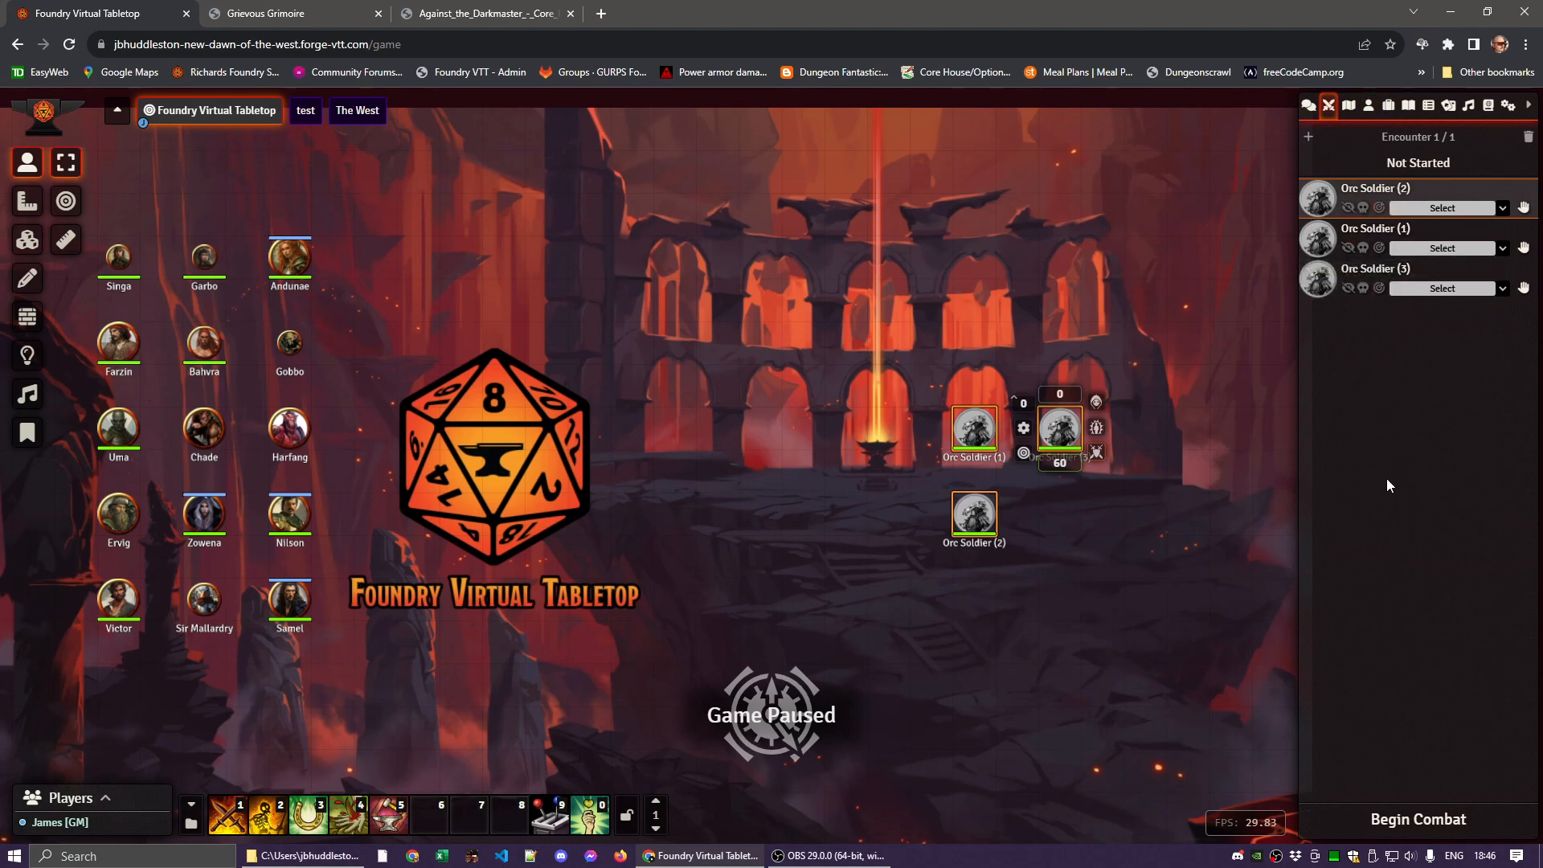
# Set Orc Soldier (2)'s combat action to Cast Prepared Spell, and change it to Long Melee
pyautogui.click(1498, 211)
pyautogui.click(1459, 253)
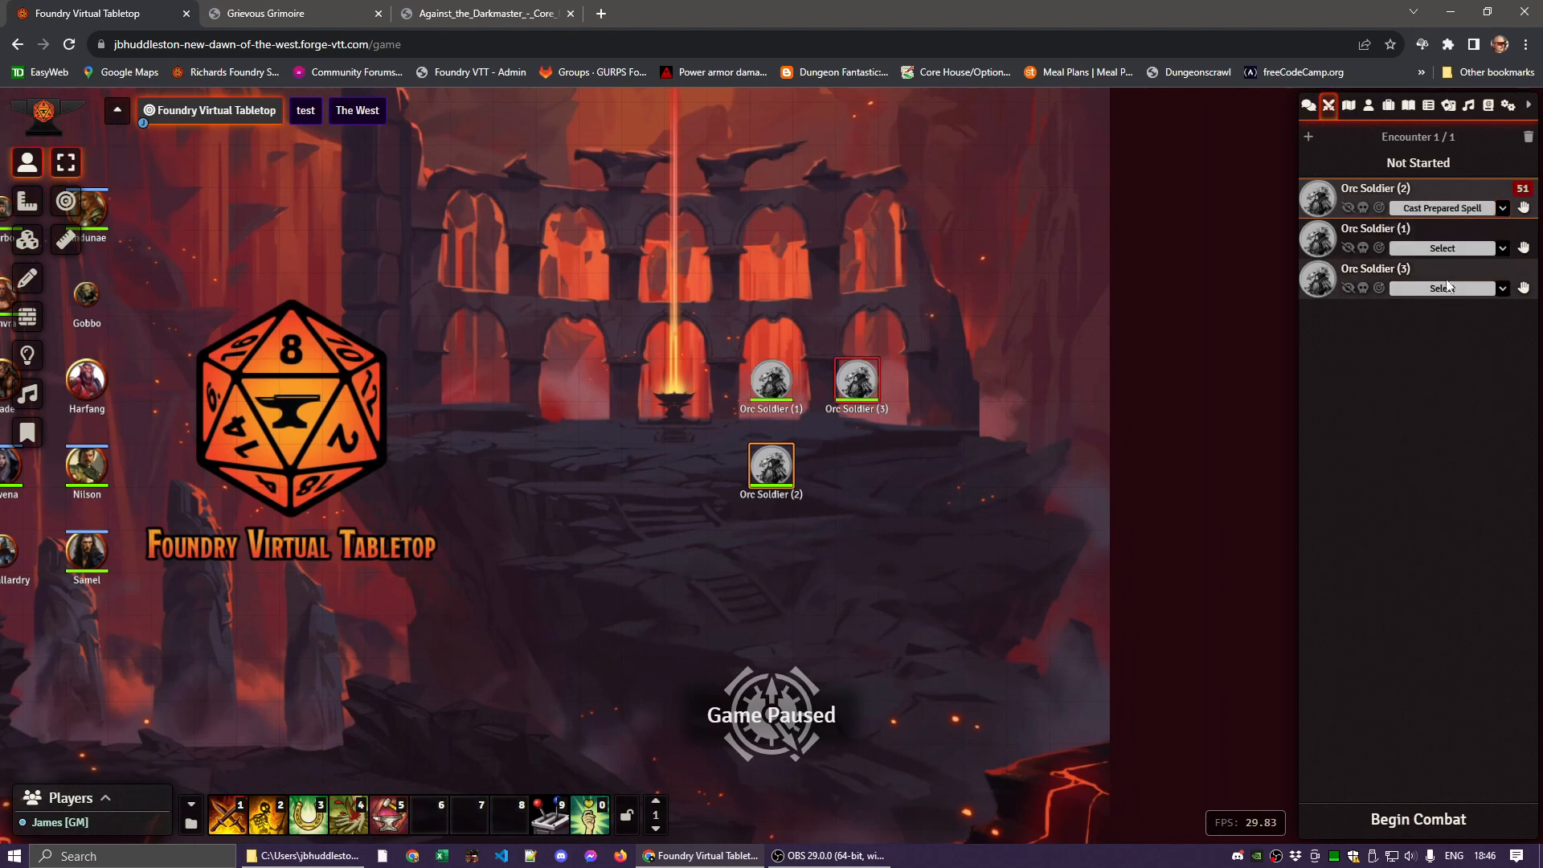
pyautogui.click(1451, 259)
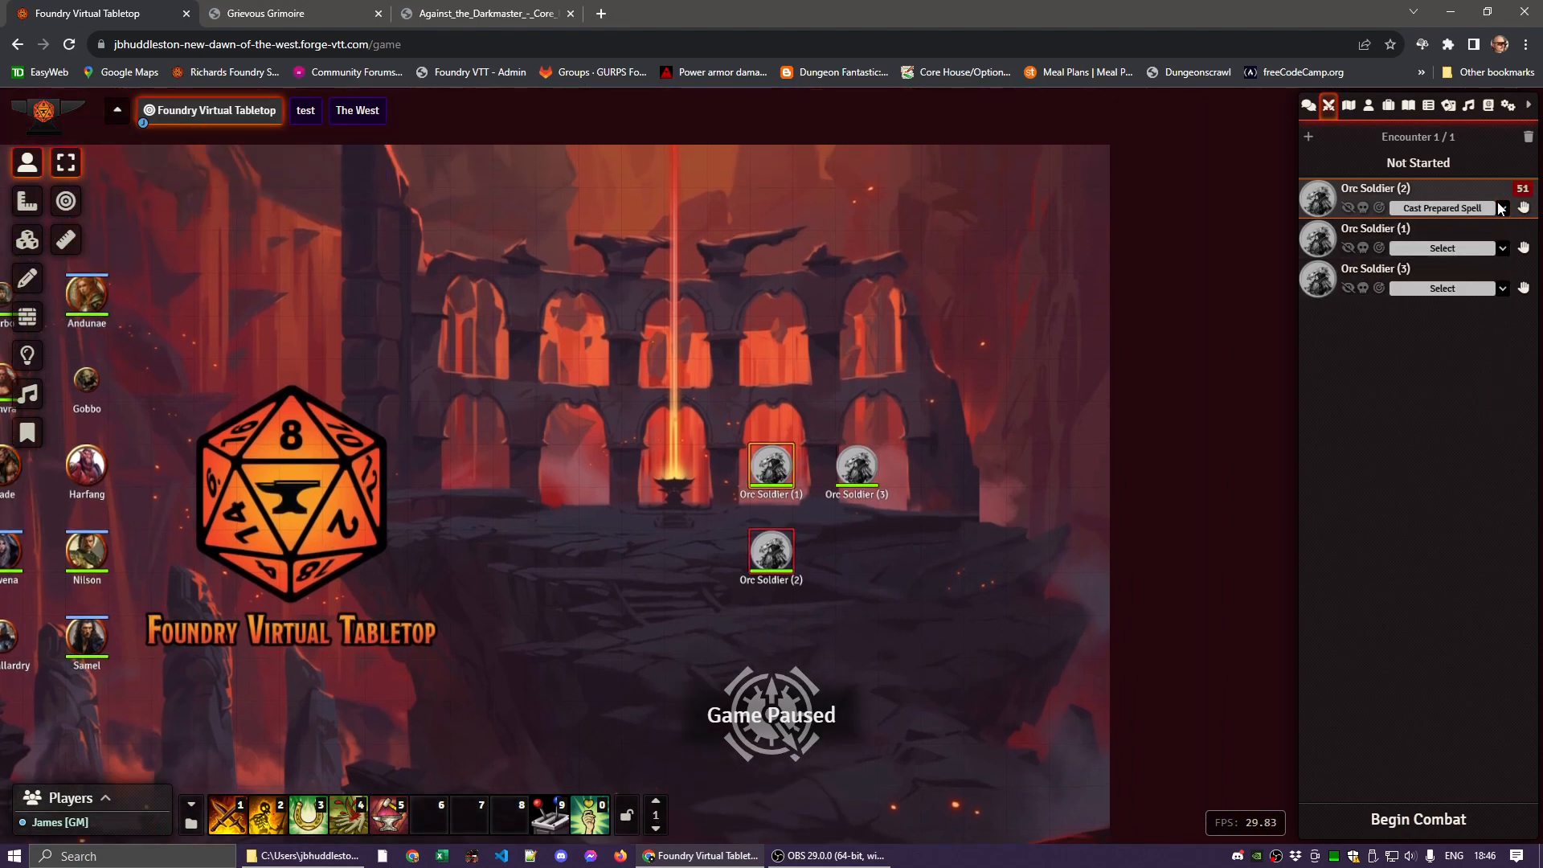
pyautogui.click(1502, 208)
pyautogui.click(1451, 340)
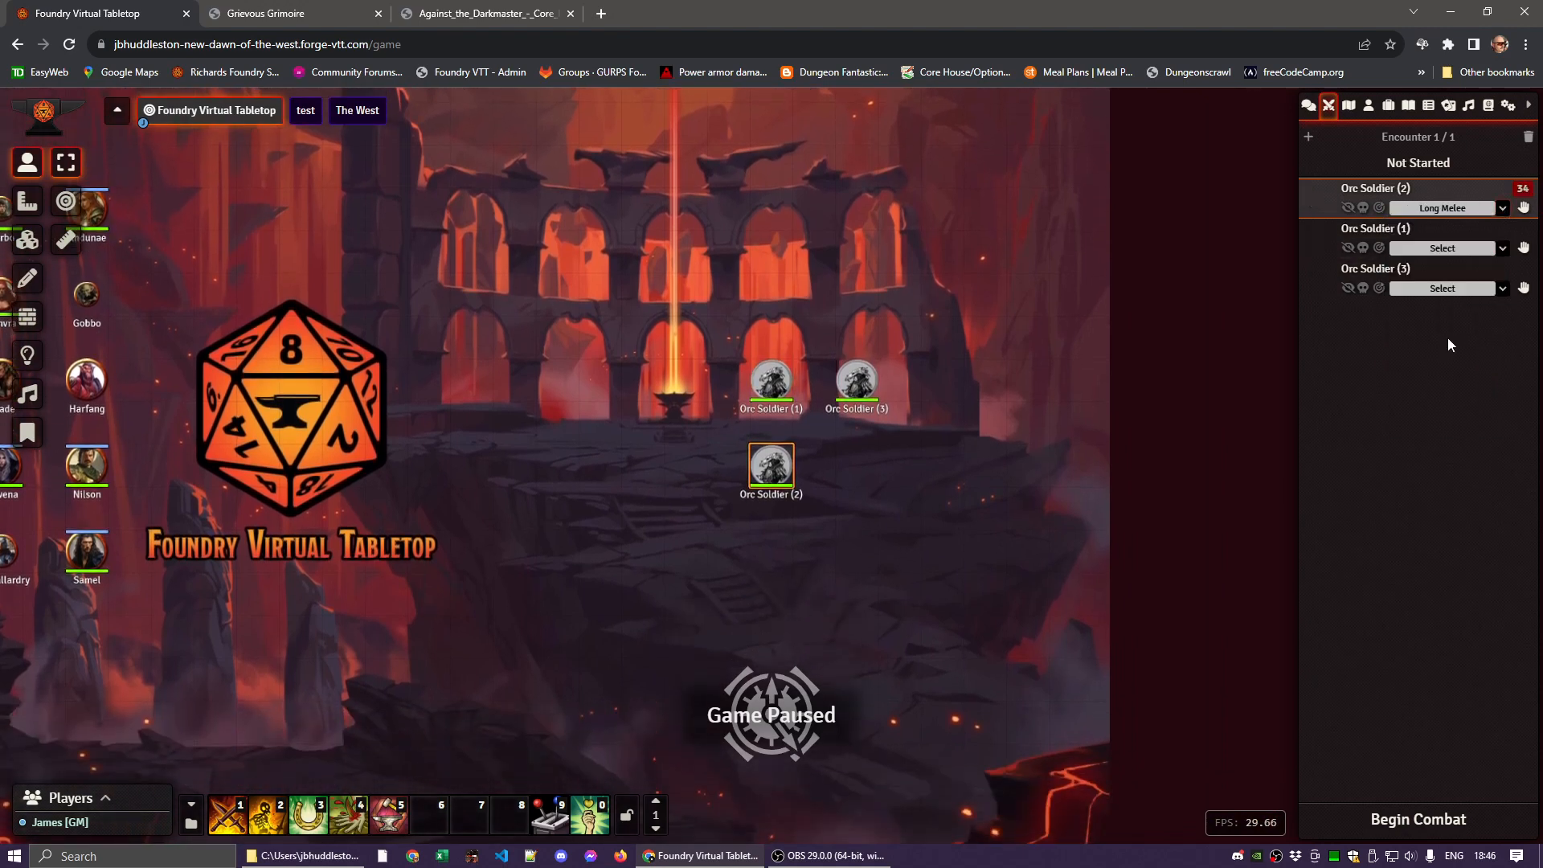
# Set Orc Soldier (1)'s combat action to Move and Orc Soldier (3)'s to Short Melee, and change the latter to Aimed Ranged Attack
pyautogui.click(1503, 248)
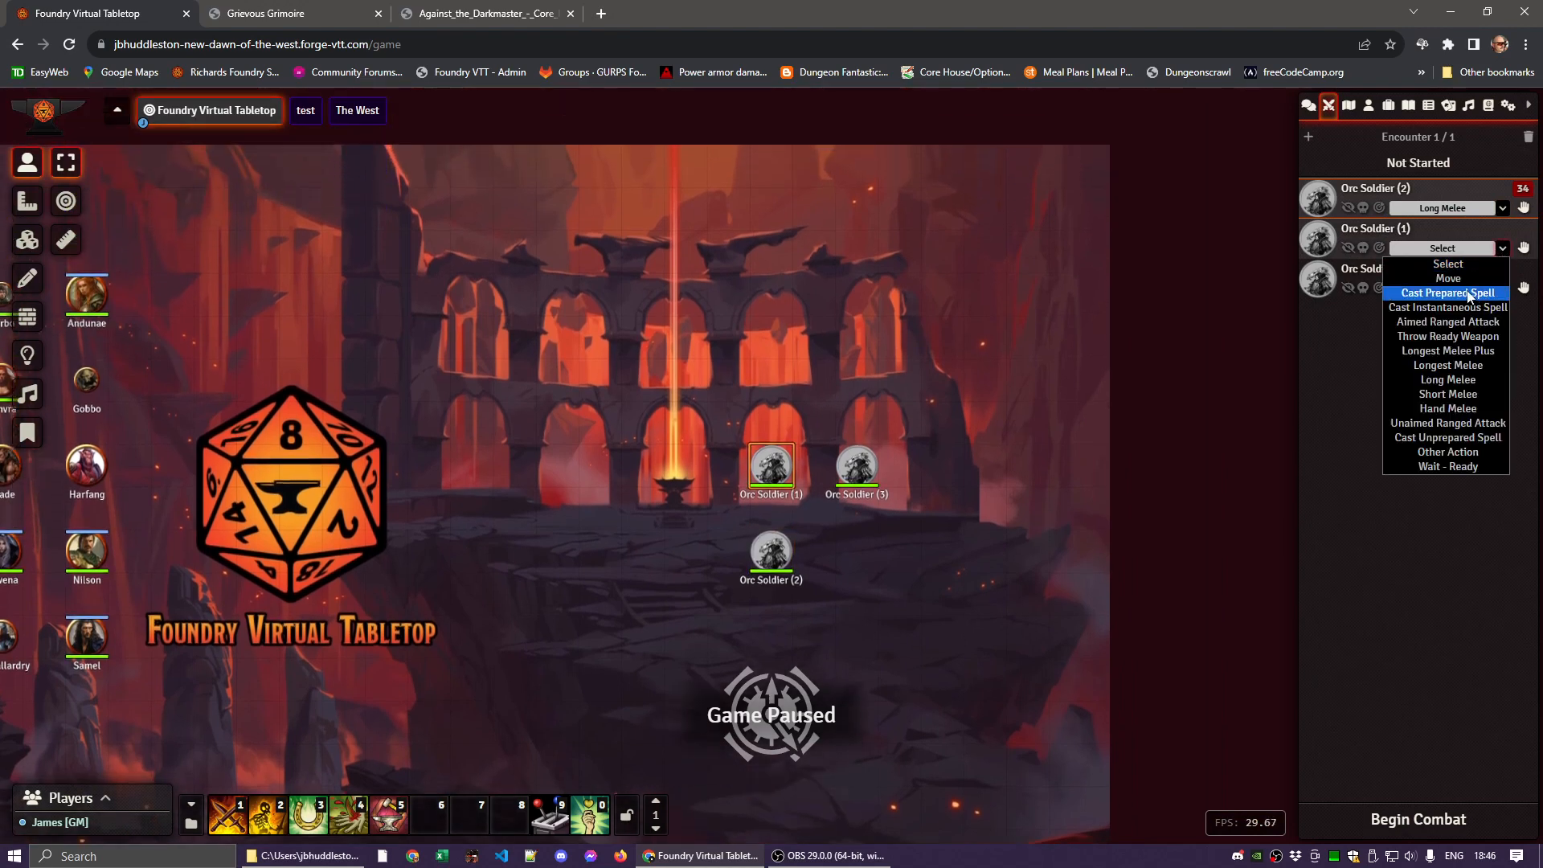
pyautogui.click(1471, 278)
pyautogui.click(1502, 288)
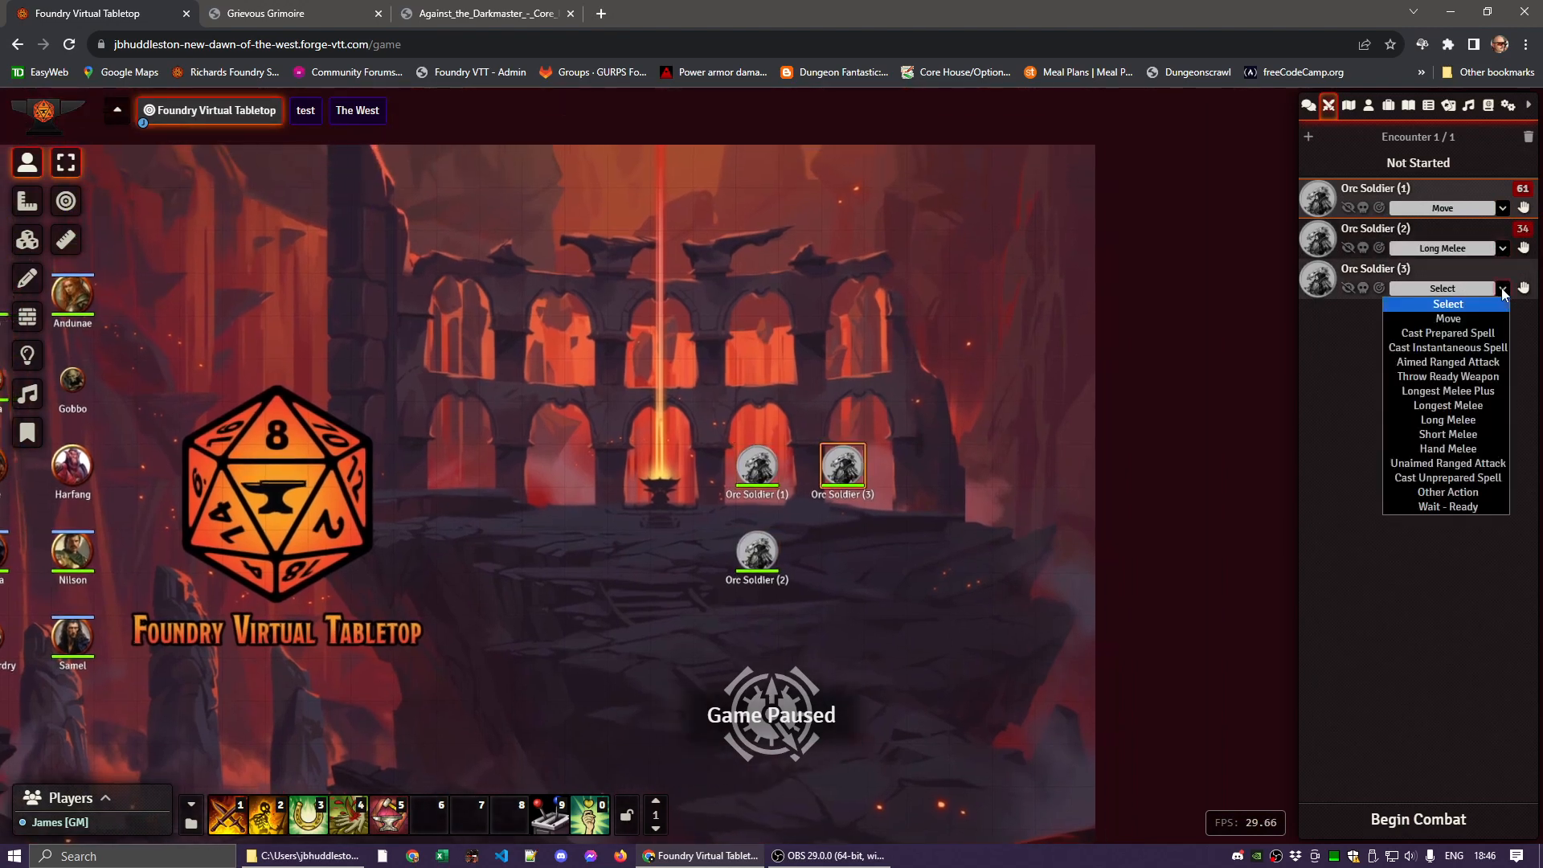
pyautogui.click(1453, 440)
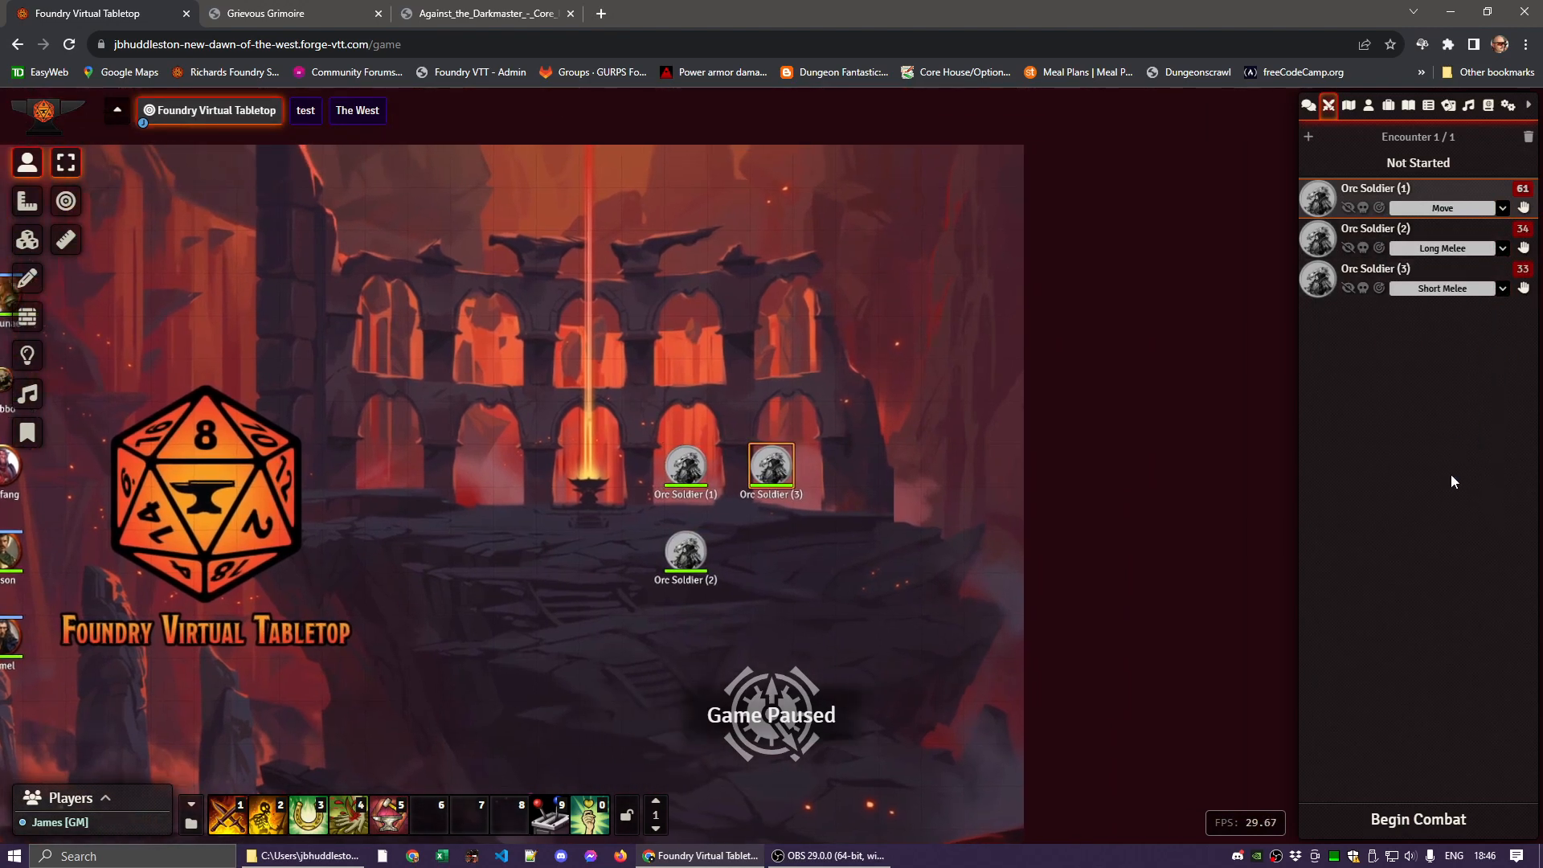
pyautogui.click(1502, 288)
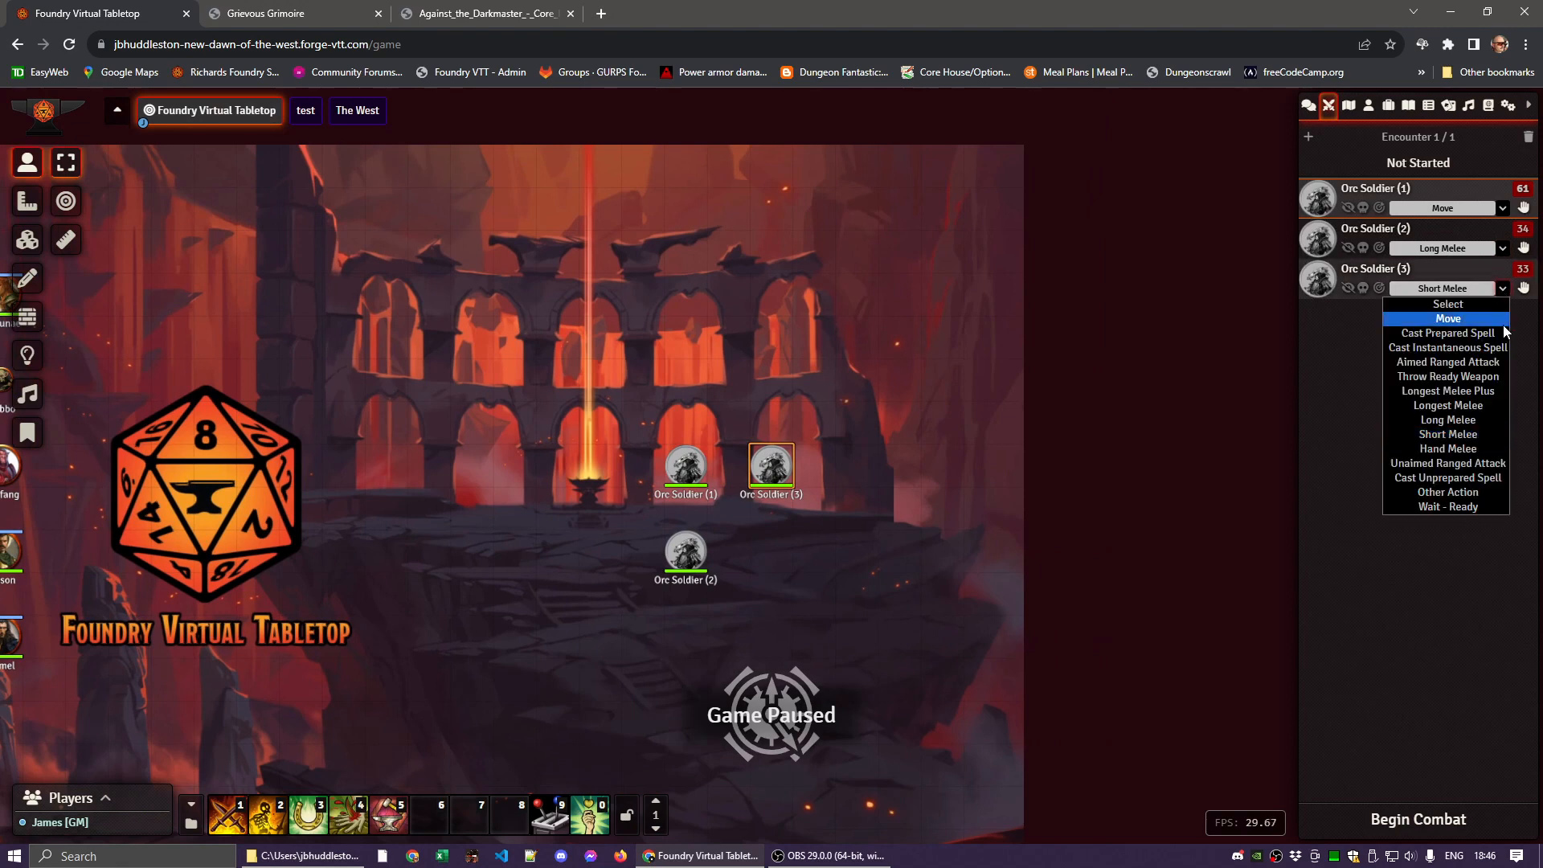
pyautogui.click(1459, 364)
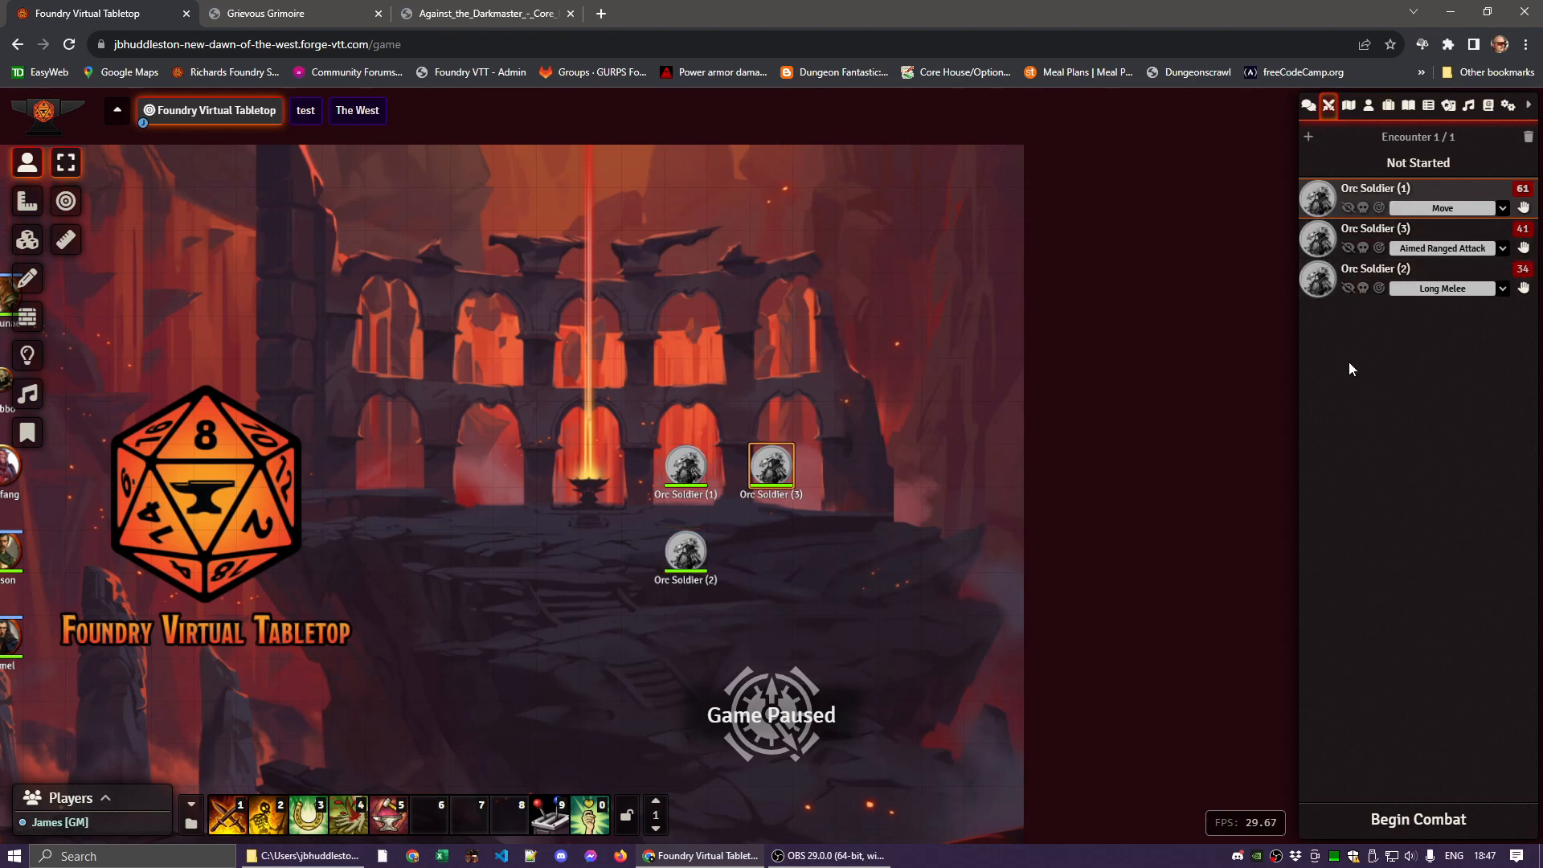
# Locate each of the three Orc Soldier combatants on the scene from the encounter's turn order
pyautogui.click(1322, 285)
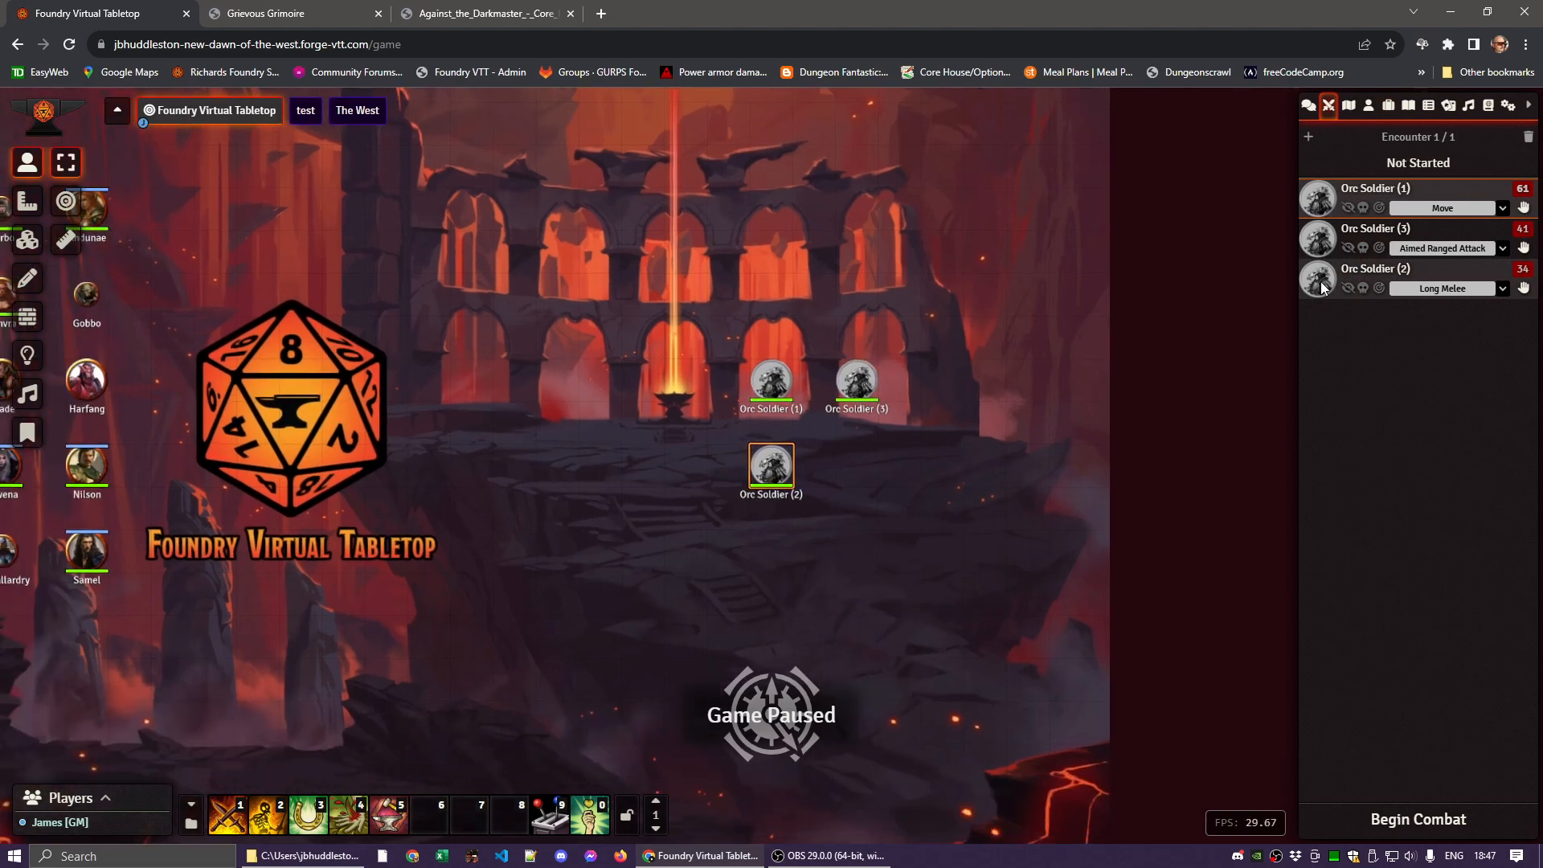
pyautogui.click(1318, 201)
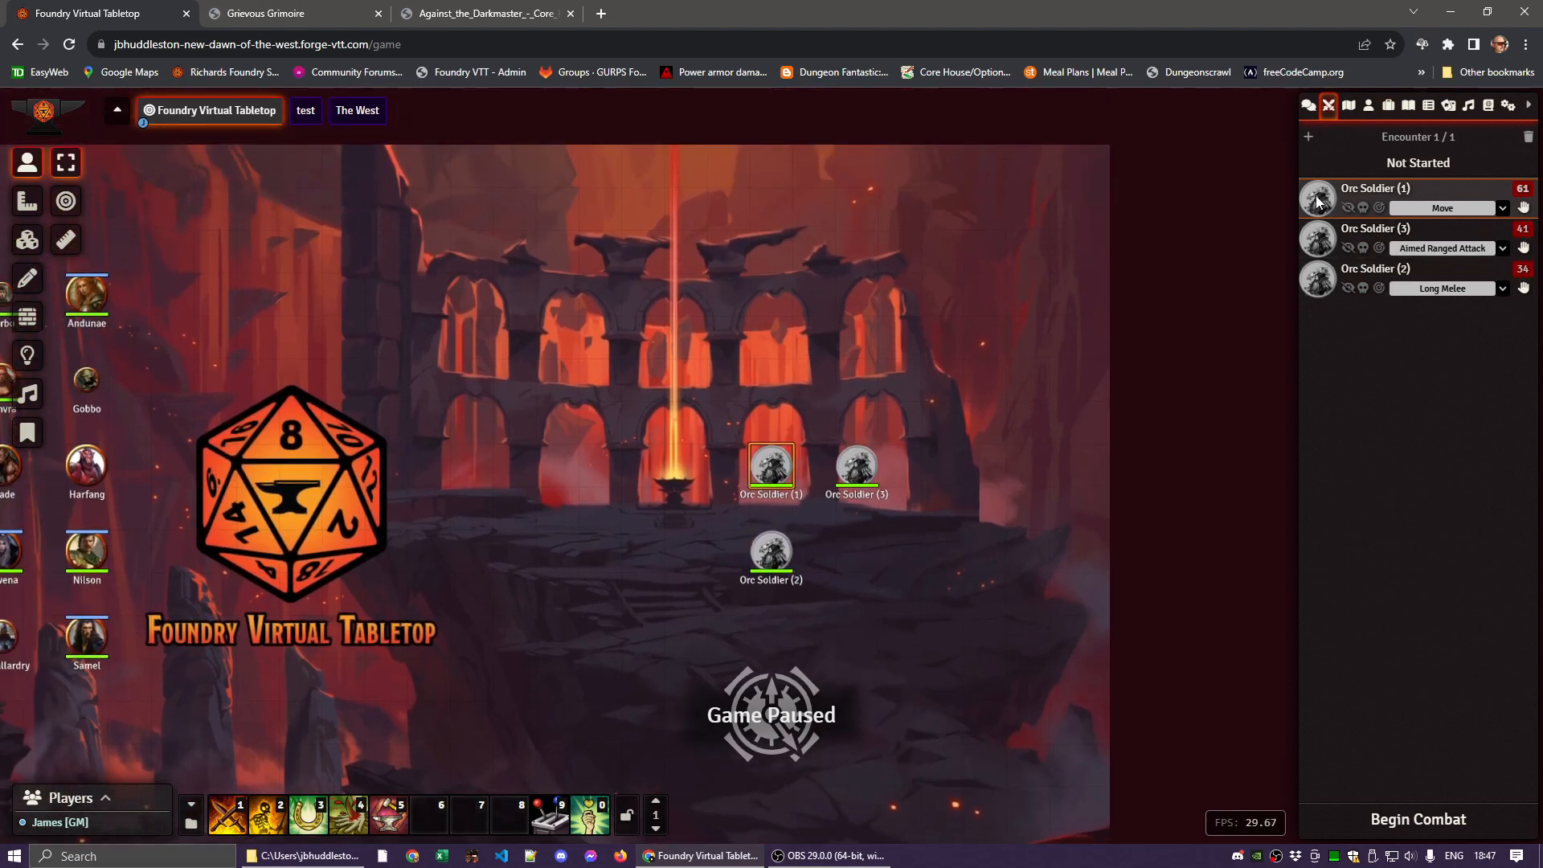
pyautogui.click(1328, 247)
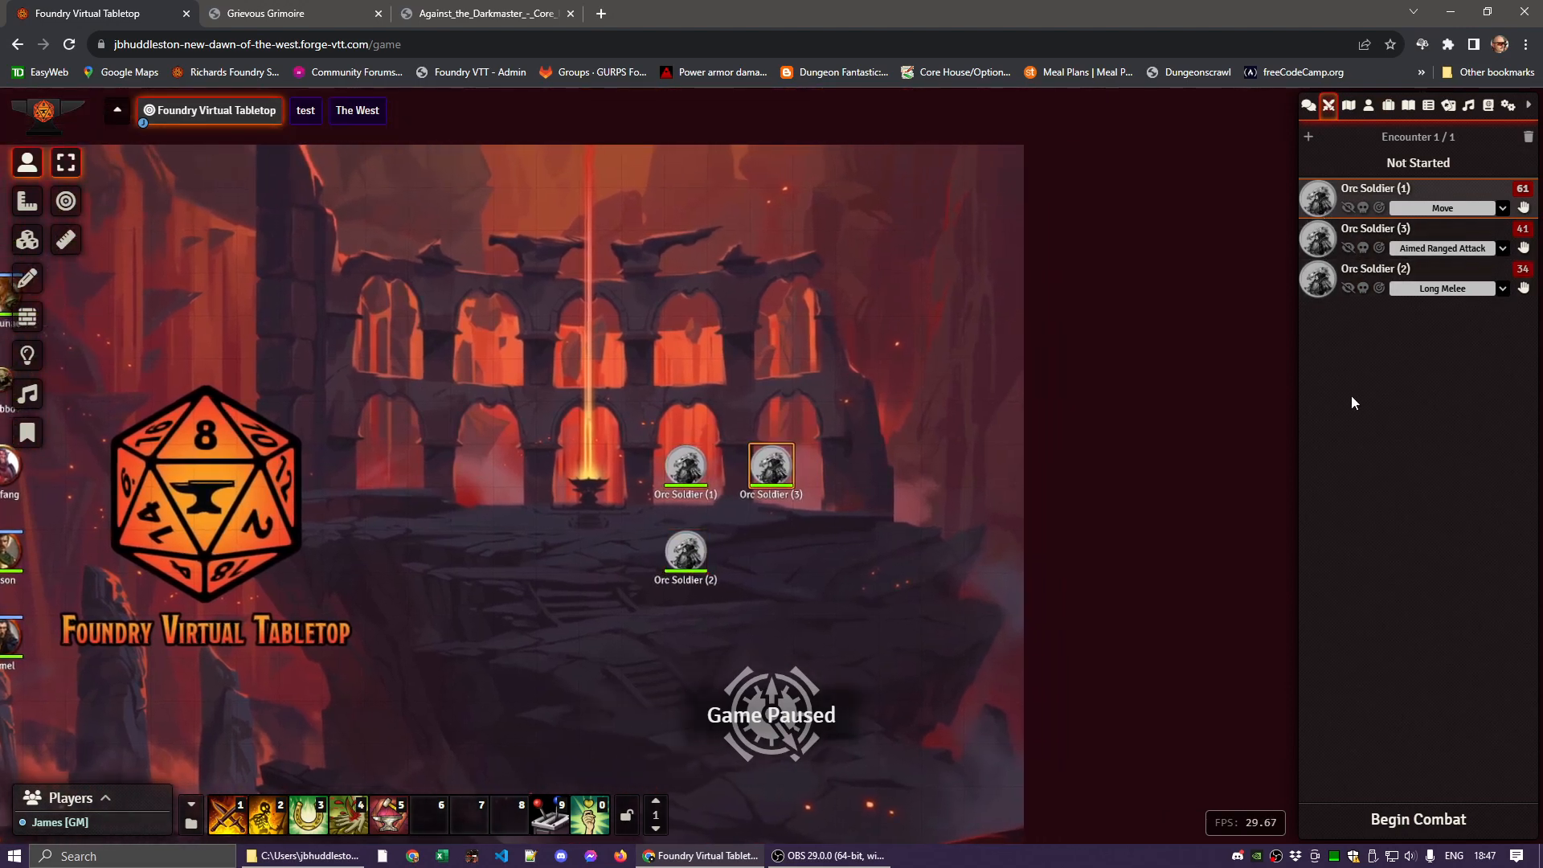
# Delete the combat encounter and remove all three Orc Soldier tokens from the scene
pyautogui.click(1528, 138)
pyautogui.click(712, 495)
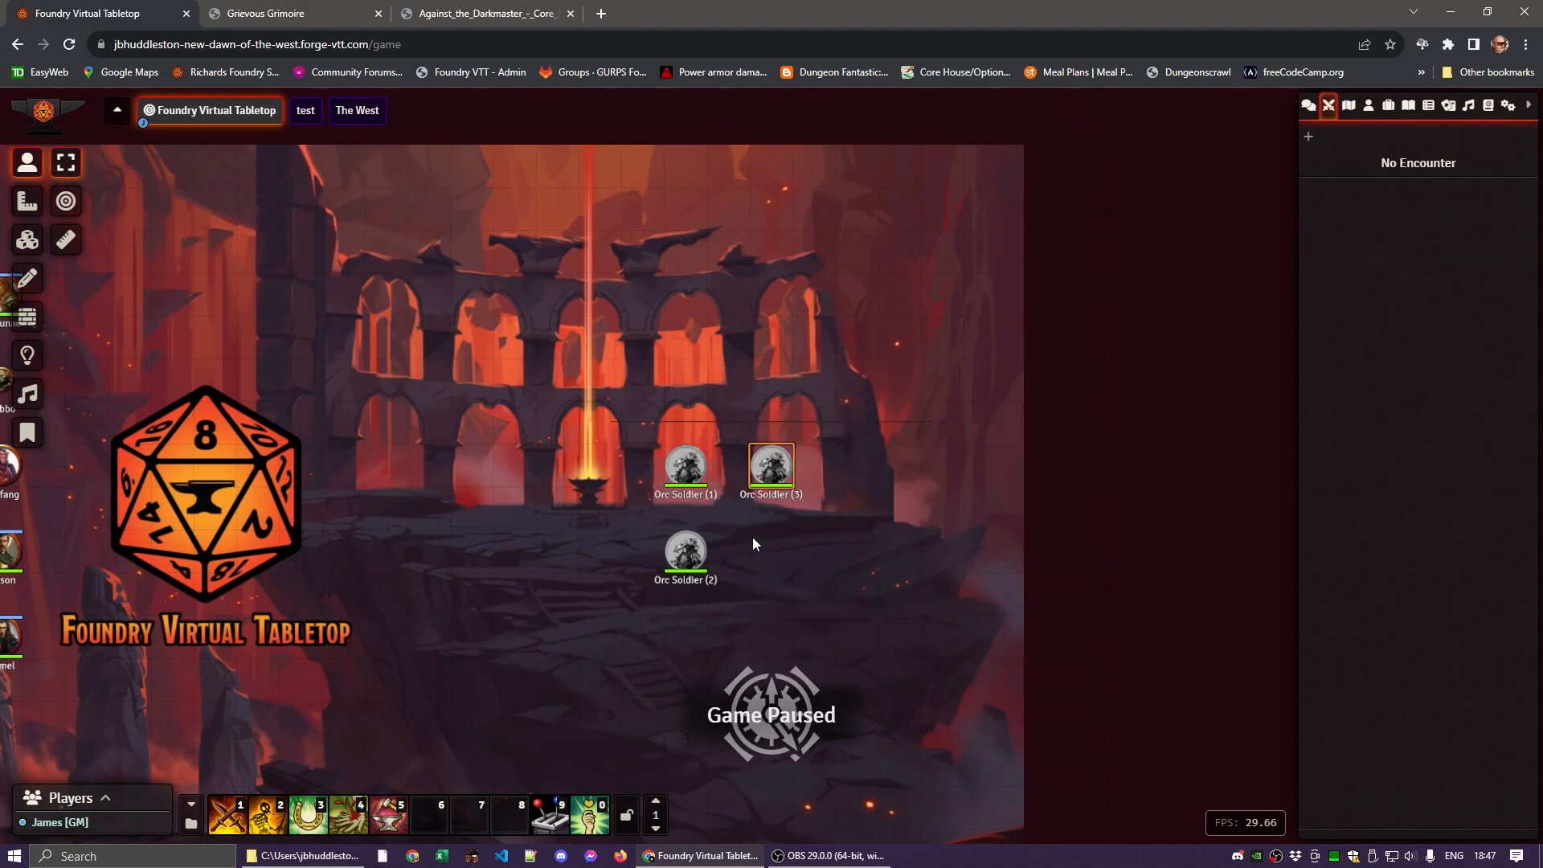
pyautogui.moveTo(577, 414); pyautogui.dragTo(852, 624)
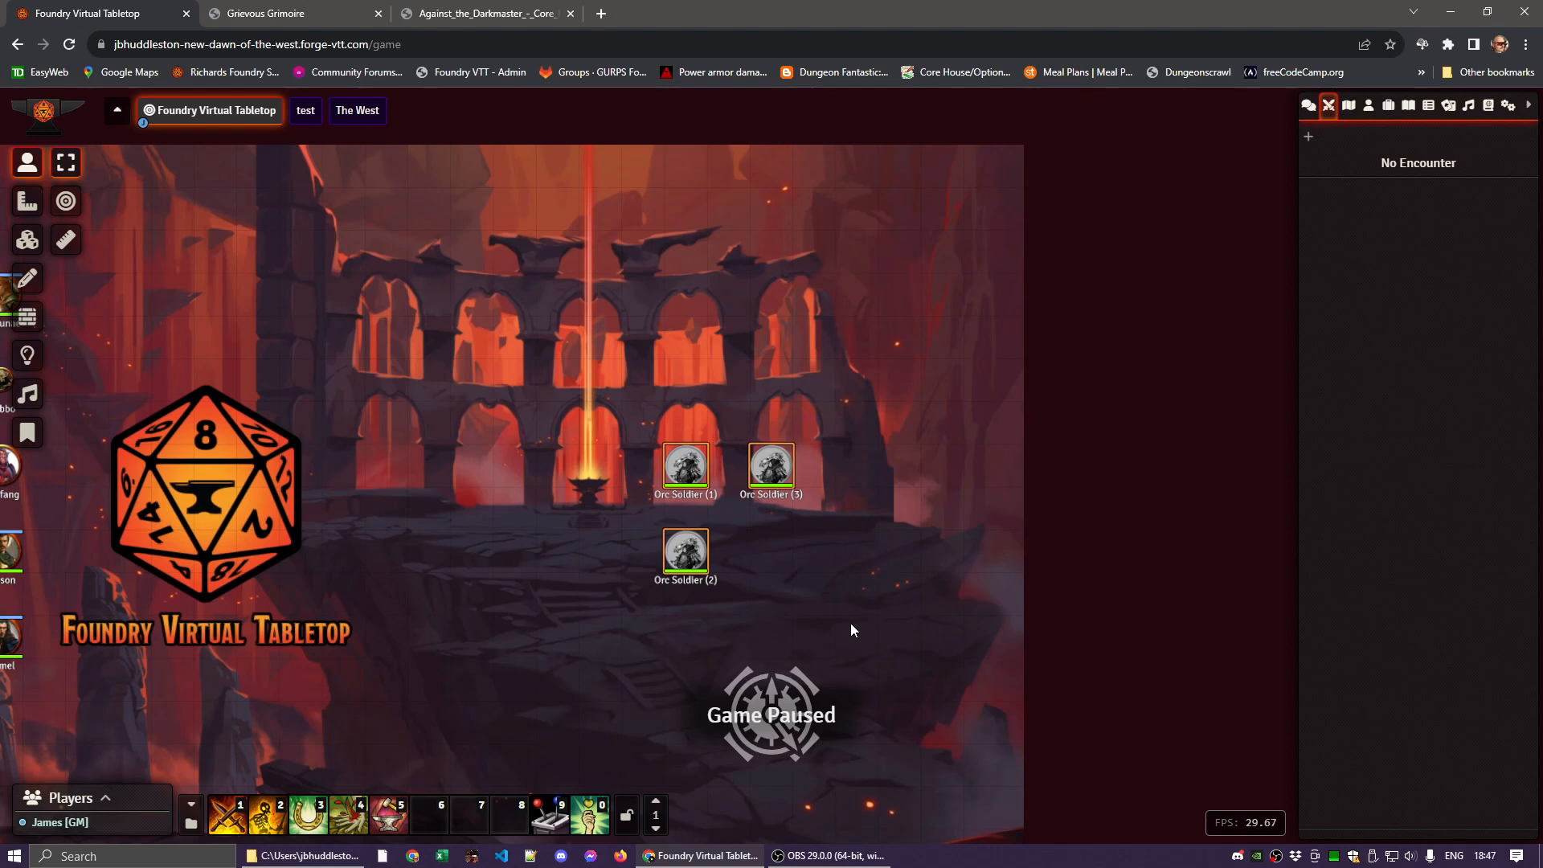
pyautogui.press('Delete')
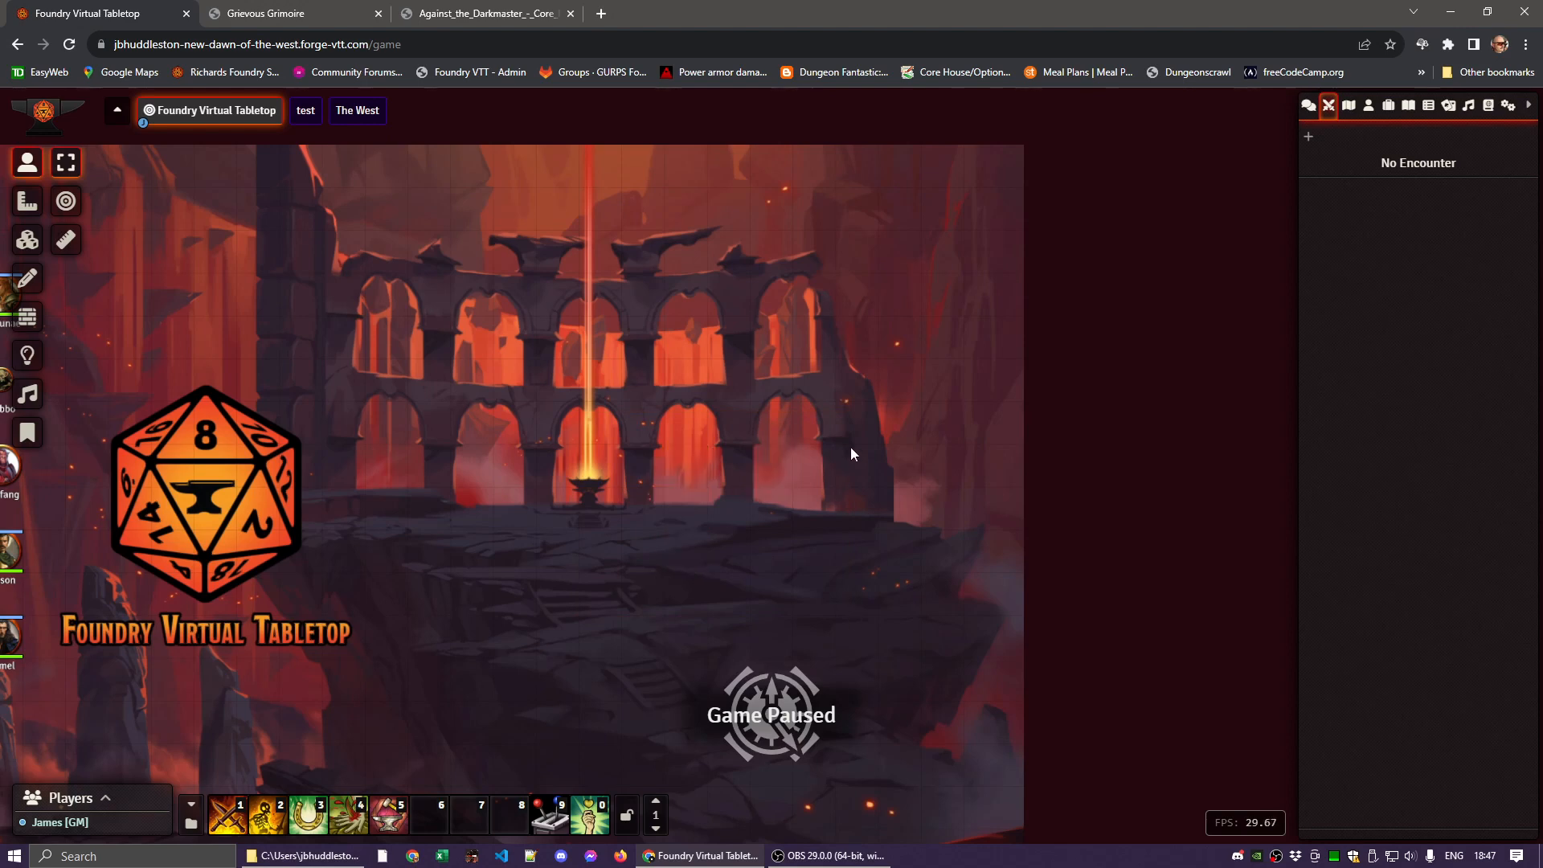